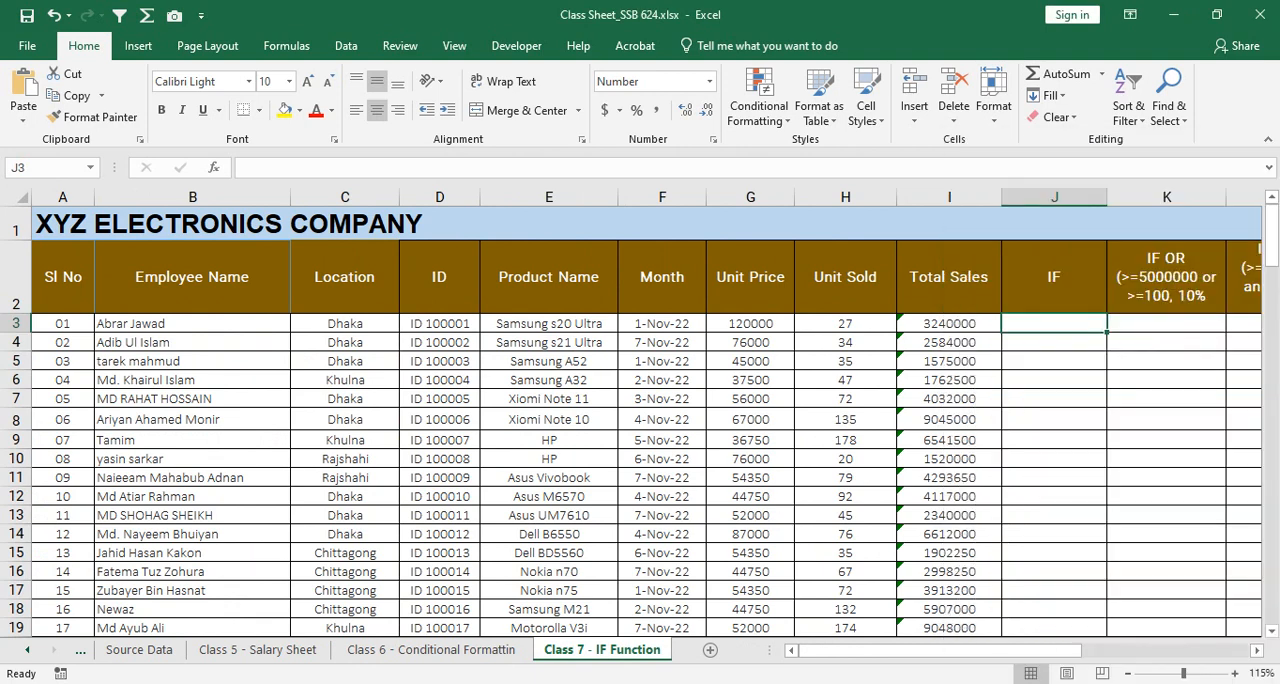
Step: Narrow the Employee Name column slightly on the Class 7 - IF Function sheet
left_click_drag(290, 197, 278, 197)
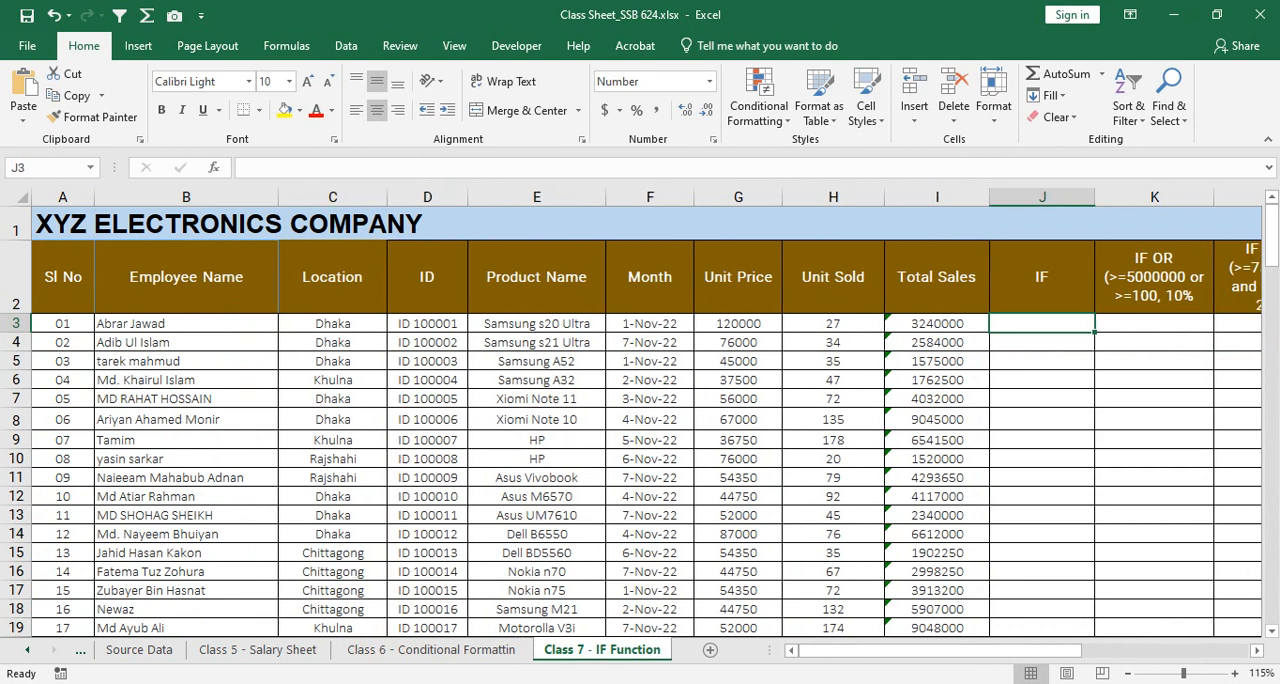
left_click(186, 224)
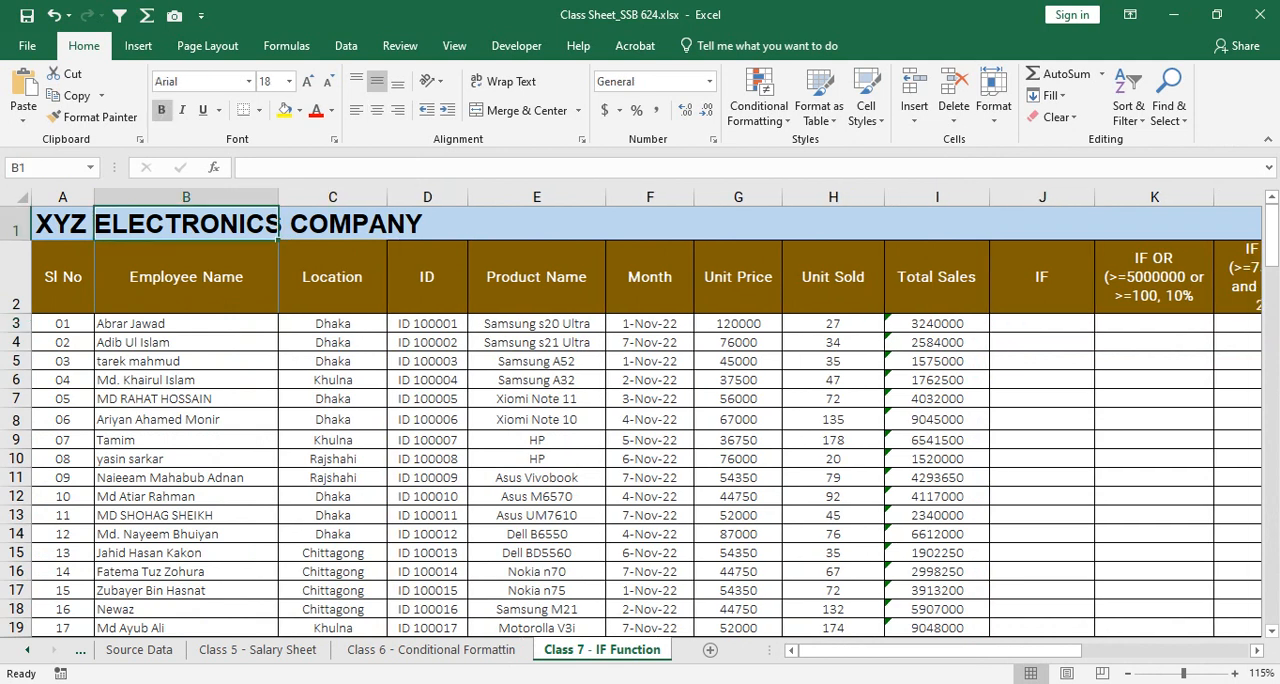
left_click(537, 324)
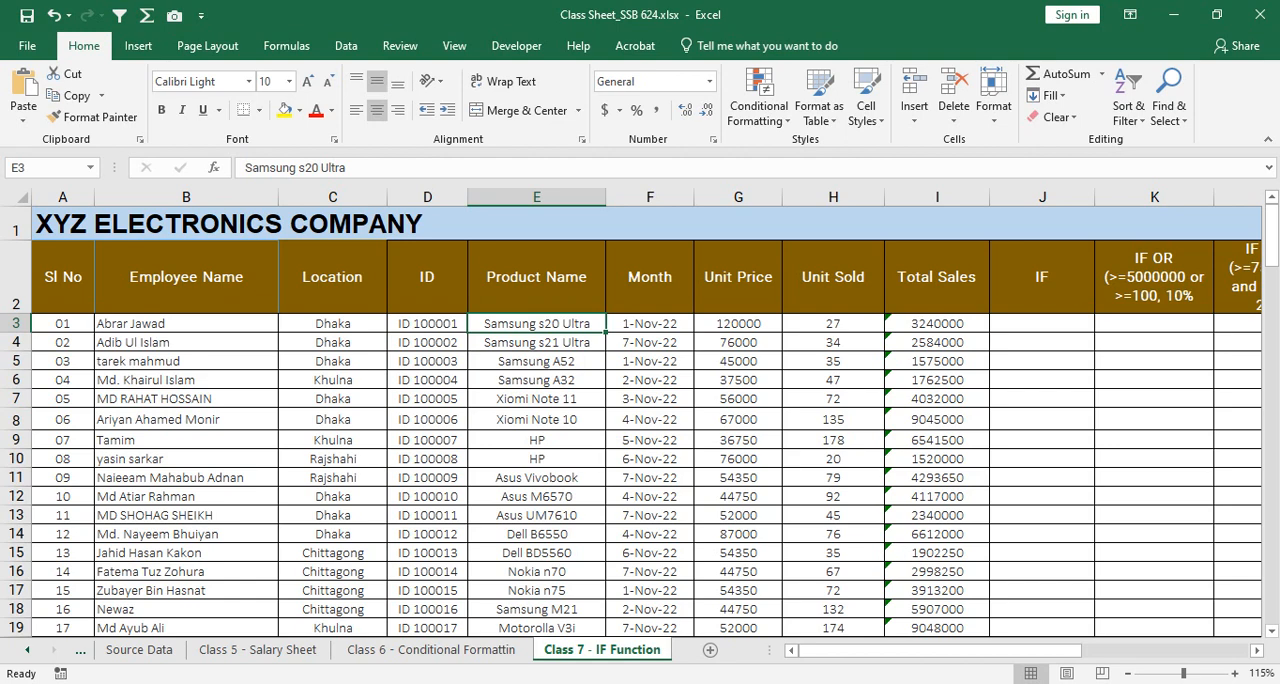
scroll(640, 420, "up", 2)
scroll(640, 420, "up", 1)
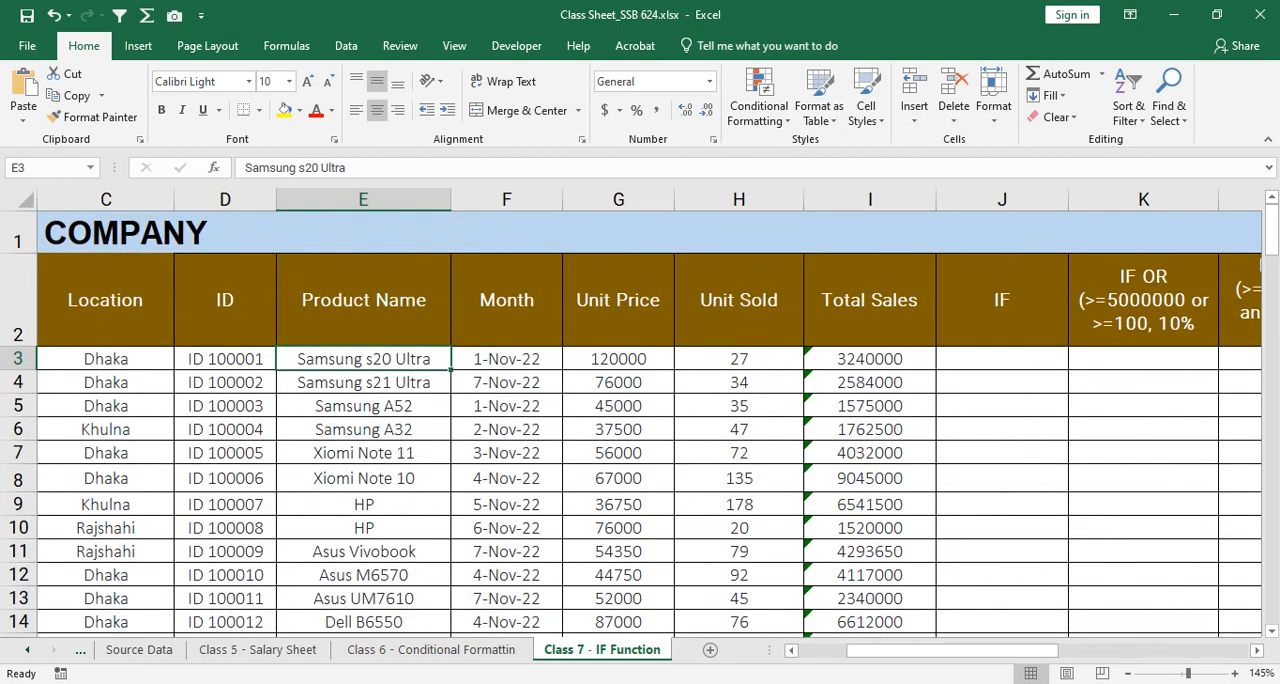
scroll(640, 420, "down", 3)
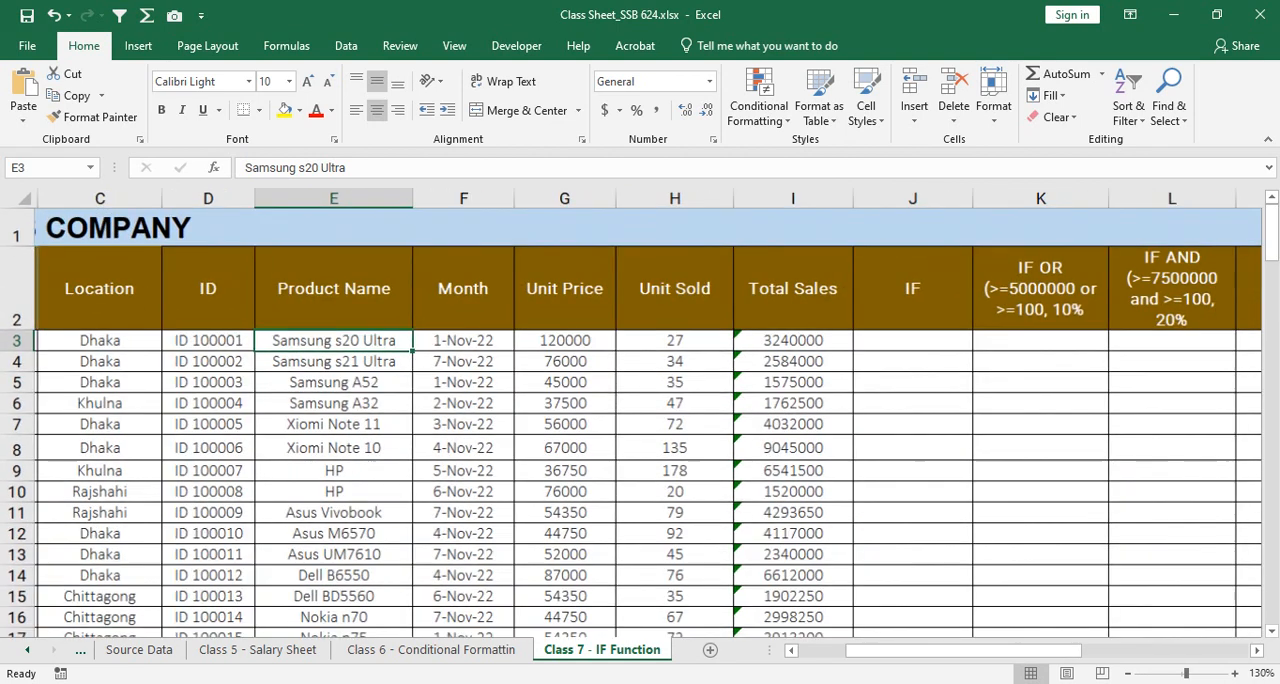
left_click_drag(988, 650, 938, 650)
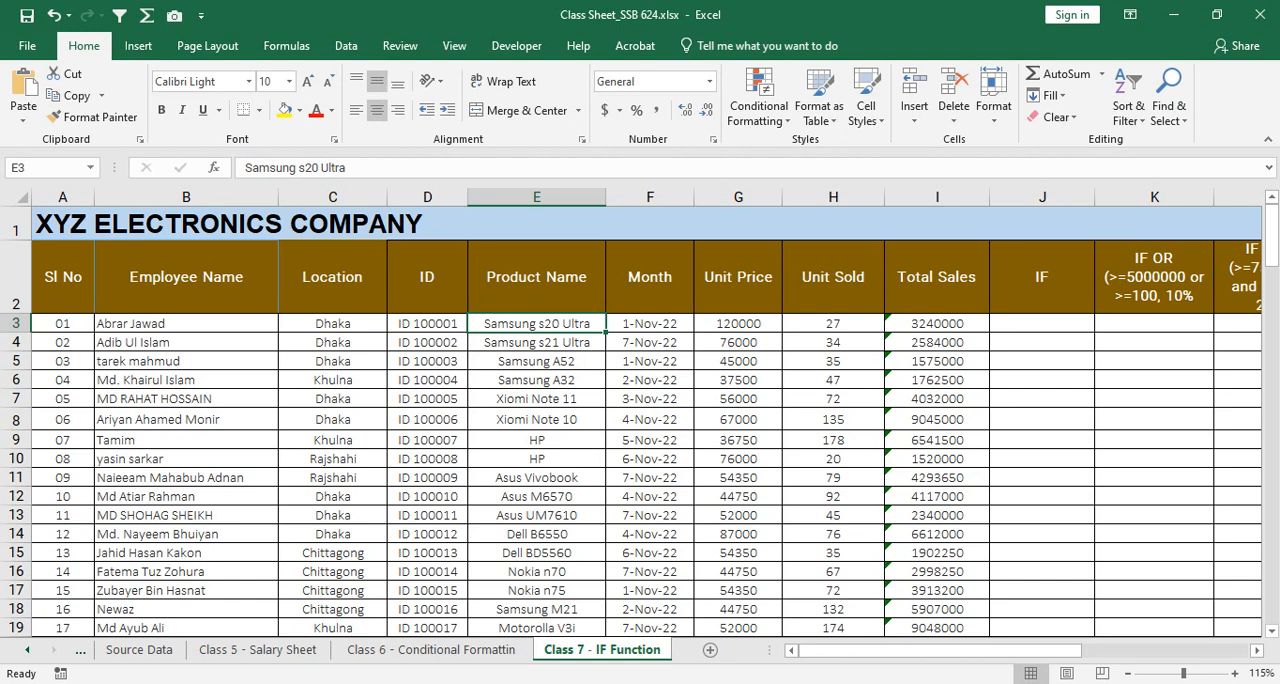
Step: Delete the entire Month column from the sales table
left_click(650, 197)
right_click(672, 197)
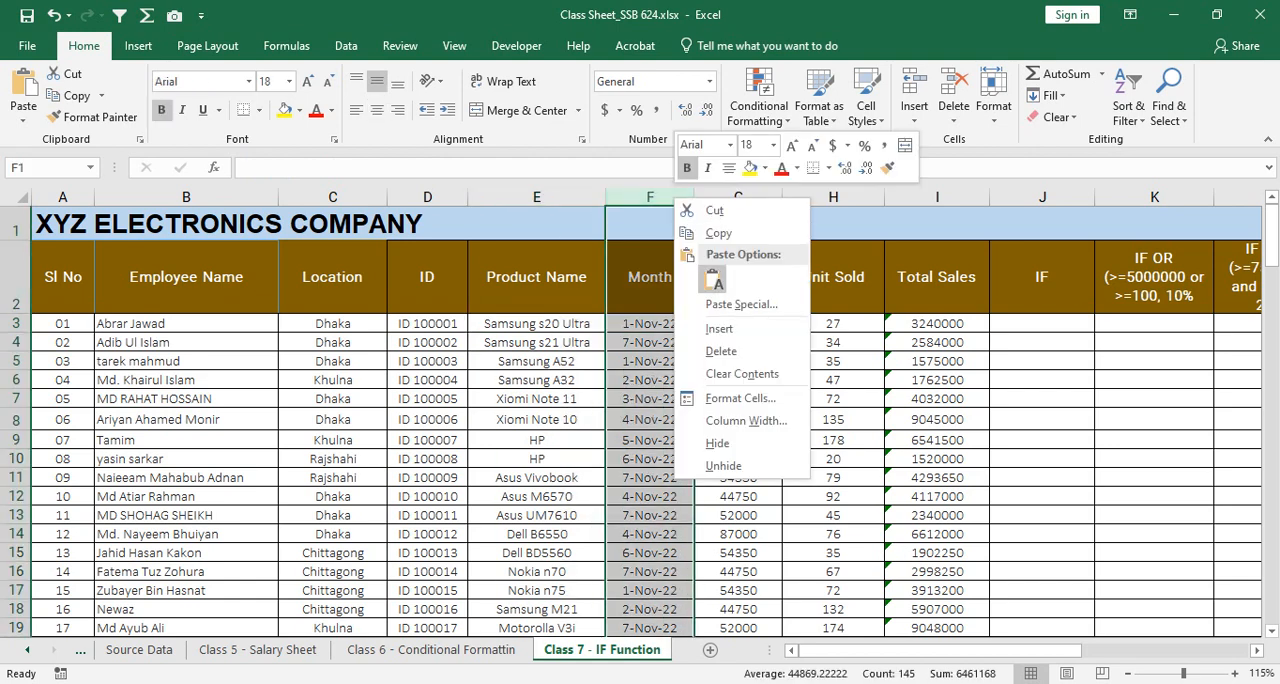
left_click(712, 352)
left_click(745, 380)
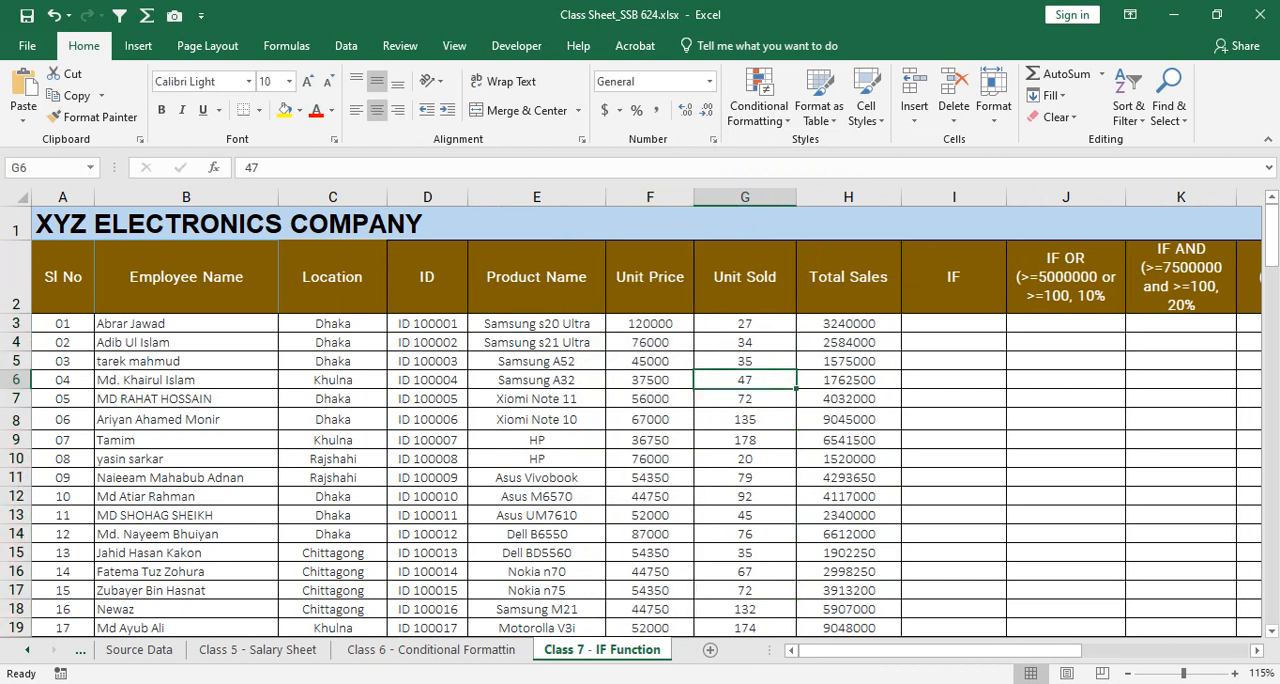
Step: Review the first sales record in row 3, from employee and product to unit price, units sold and the Total Sales formula
left_click_drag(537, 324, 745, 324)
left_click(186, 324)
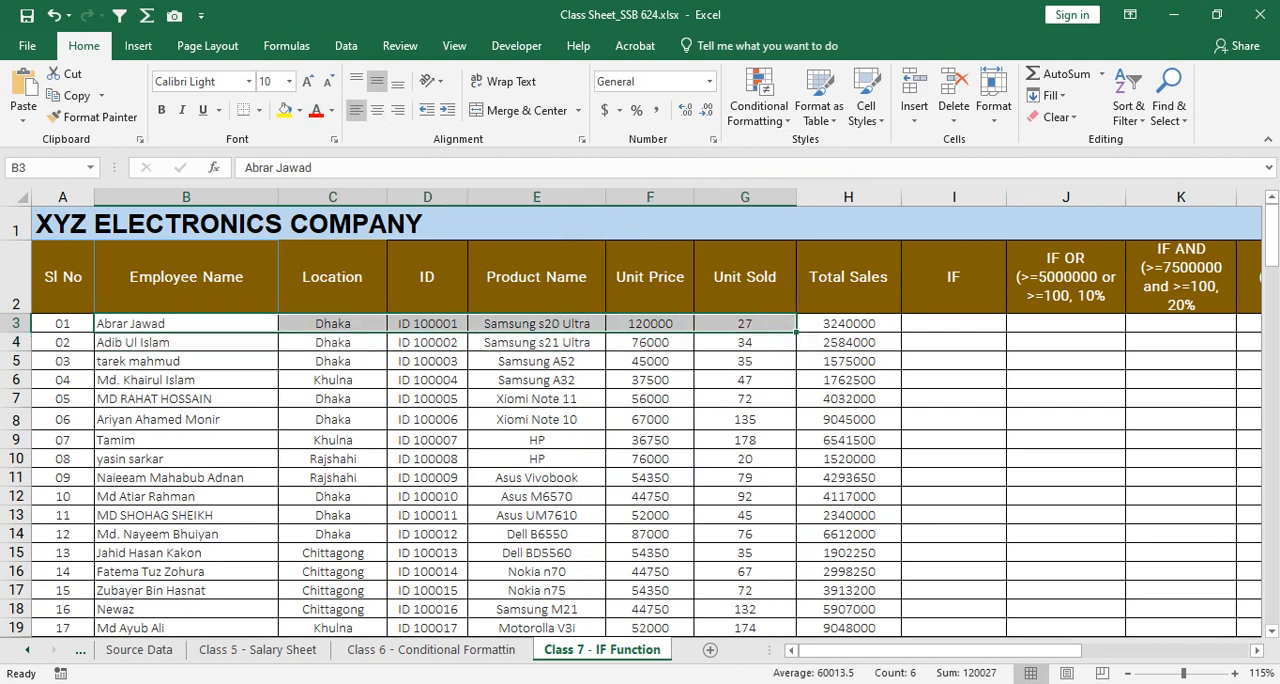
left_click(537, 324)
left_click(650, 324)
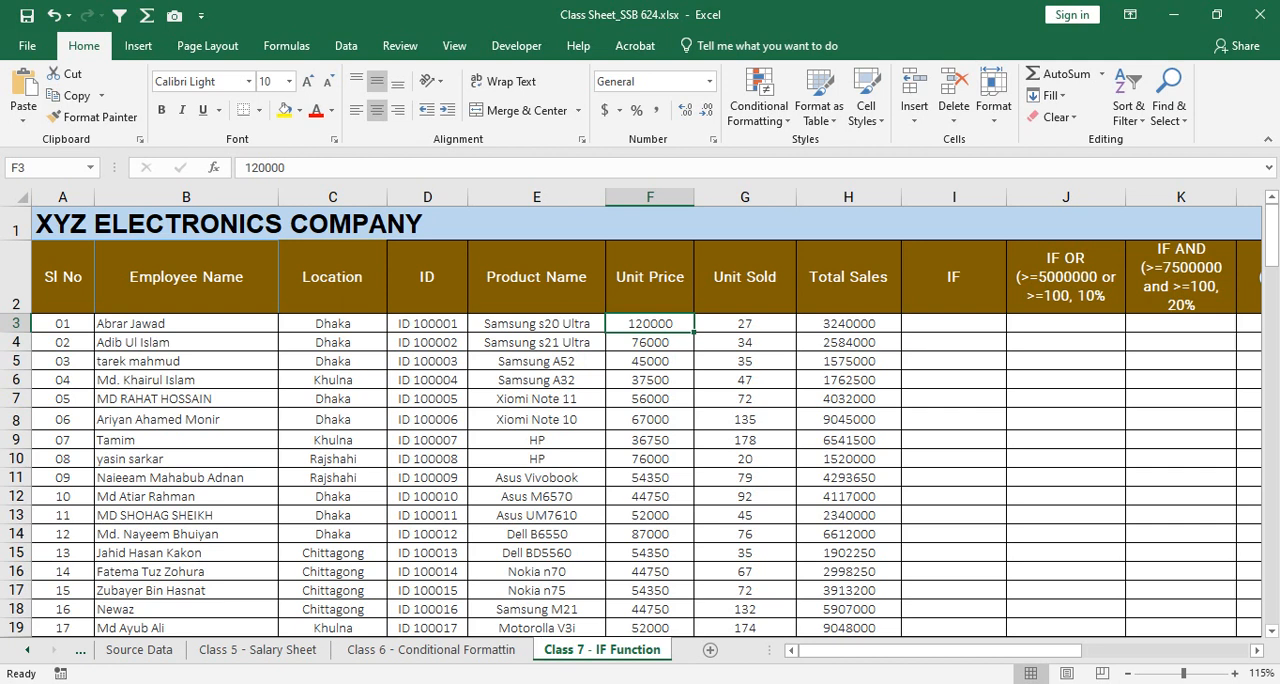
left_click(745, 323)
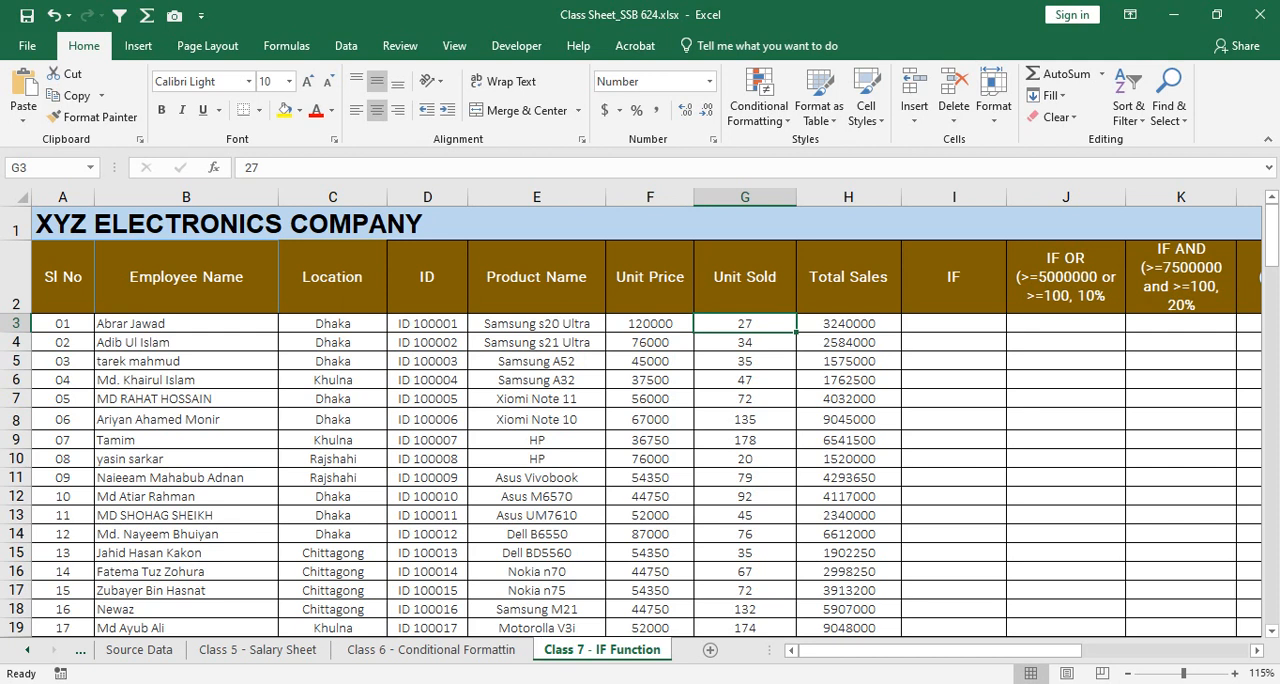
left_click(848, 323)
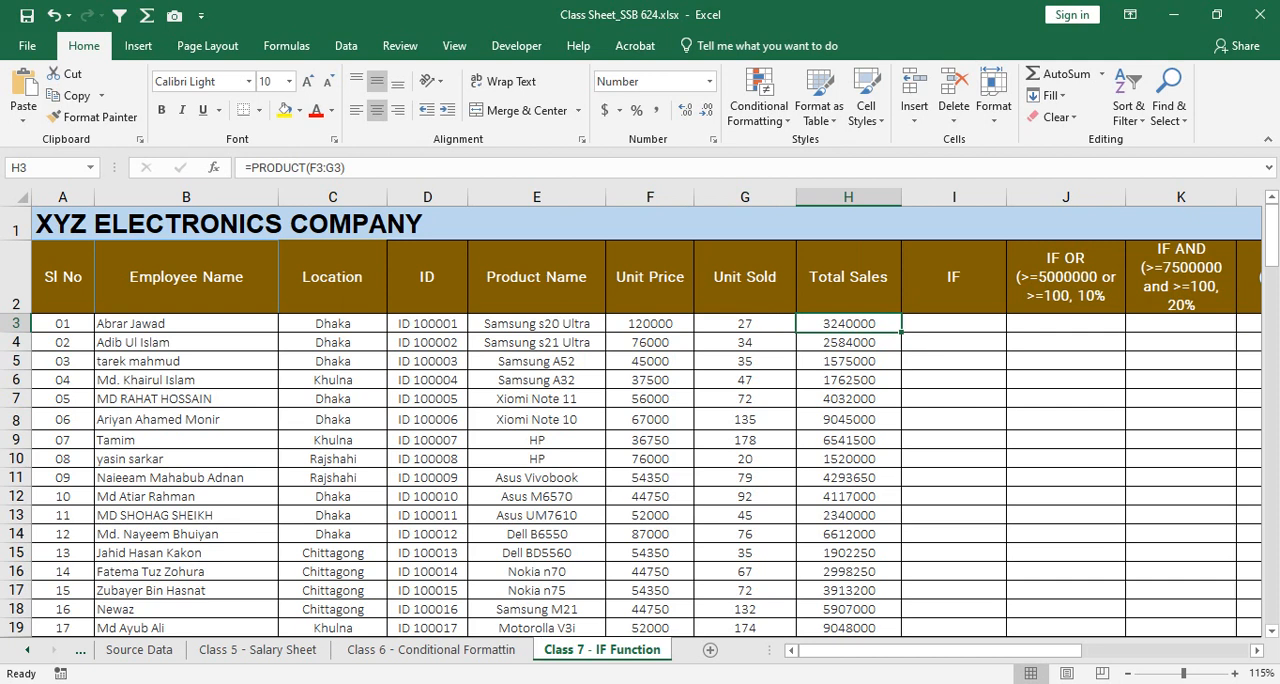
Step: Examine the IF, IF OR and IF AND criteria headings and the Total Sales values beginning in row 3
left_click_drag(832, 650, 904, 650)
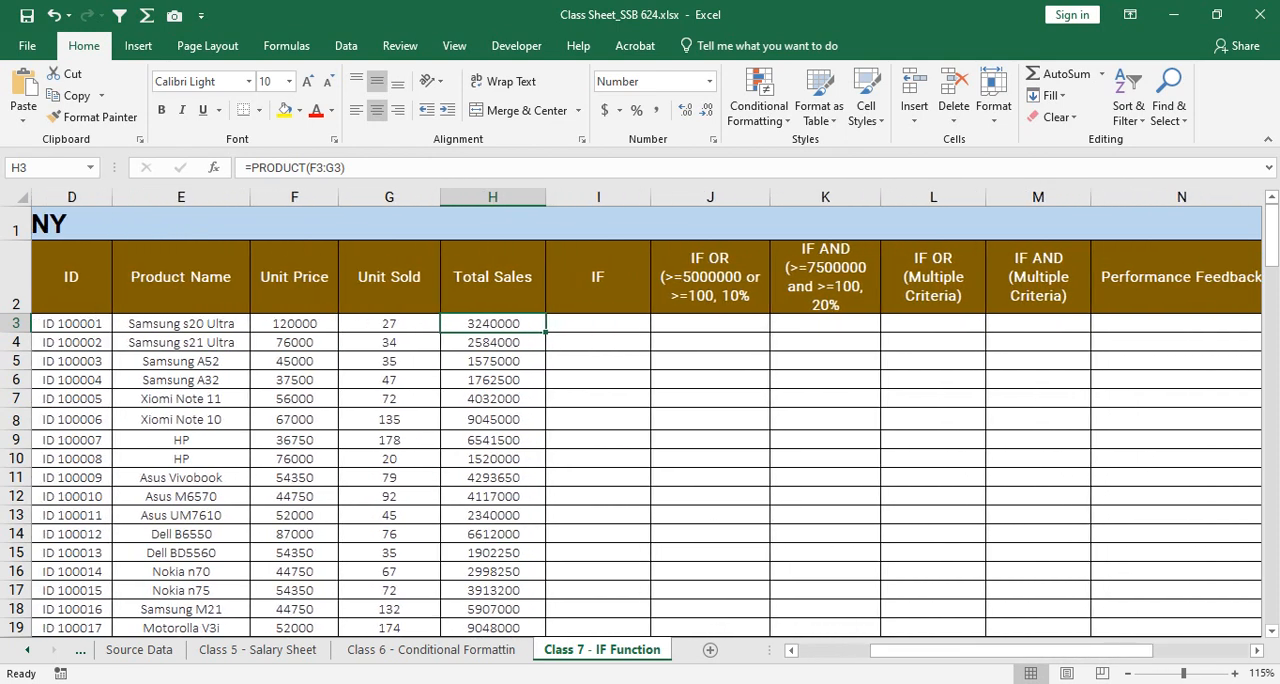
scroll(646, 420, "up", 2)
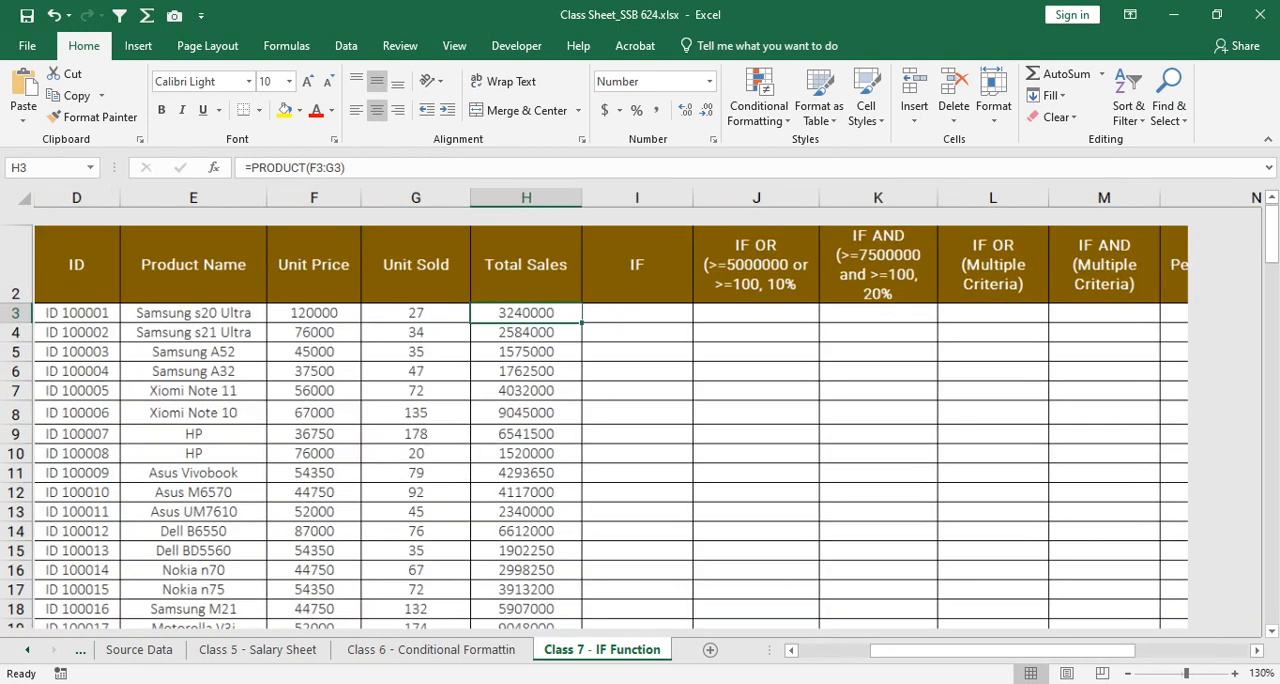
scroll(646, 420, "up", 1)
scroll(646, 420, "up", 1)
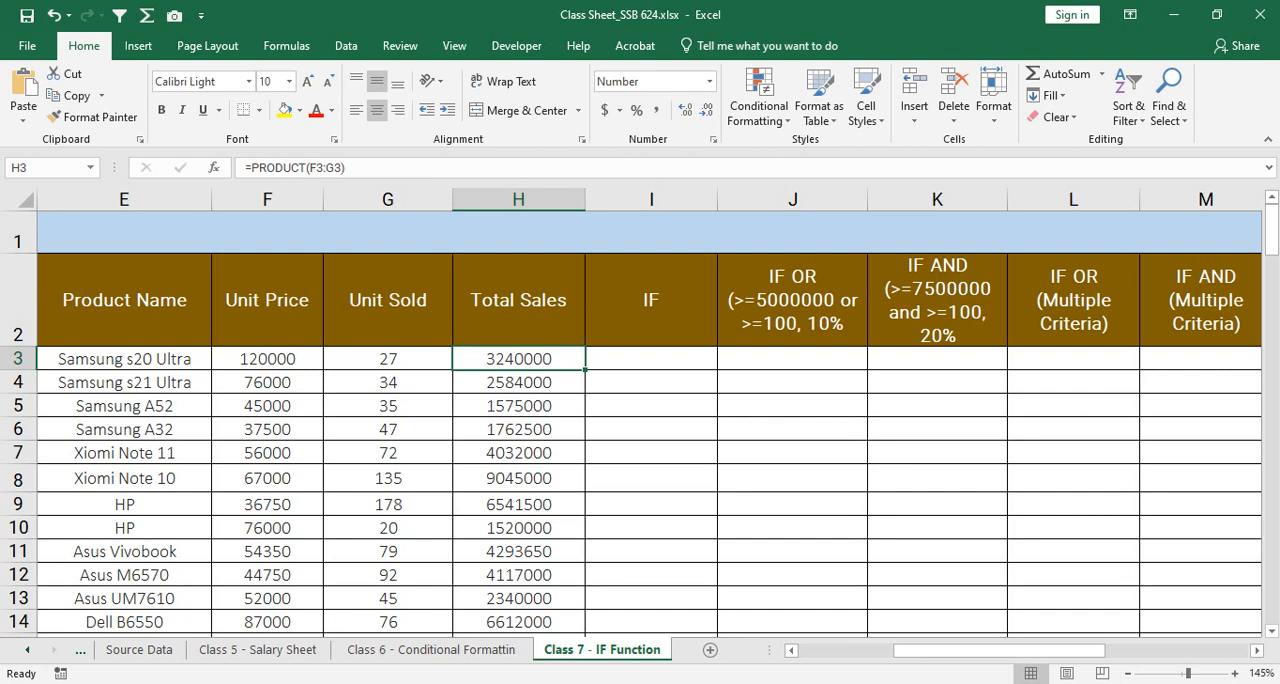
key("shift+Down")
key("shift+Down")
key("shift+Down")
key("shift+Down")
key("shift+Down")
key("shift+Down")
key("shift+Down")
key("shift+Down")
key("shift+Down")
key("shift+Down")
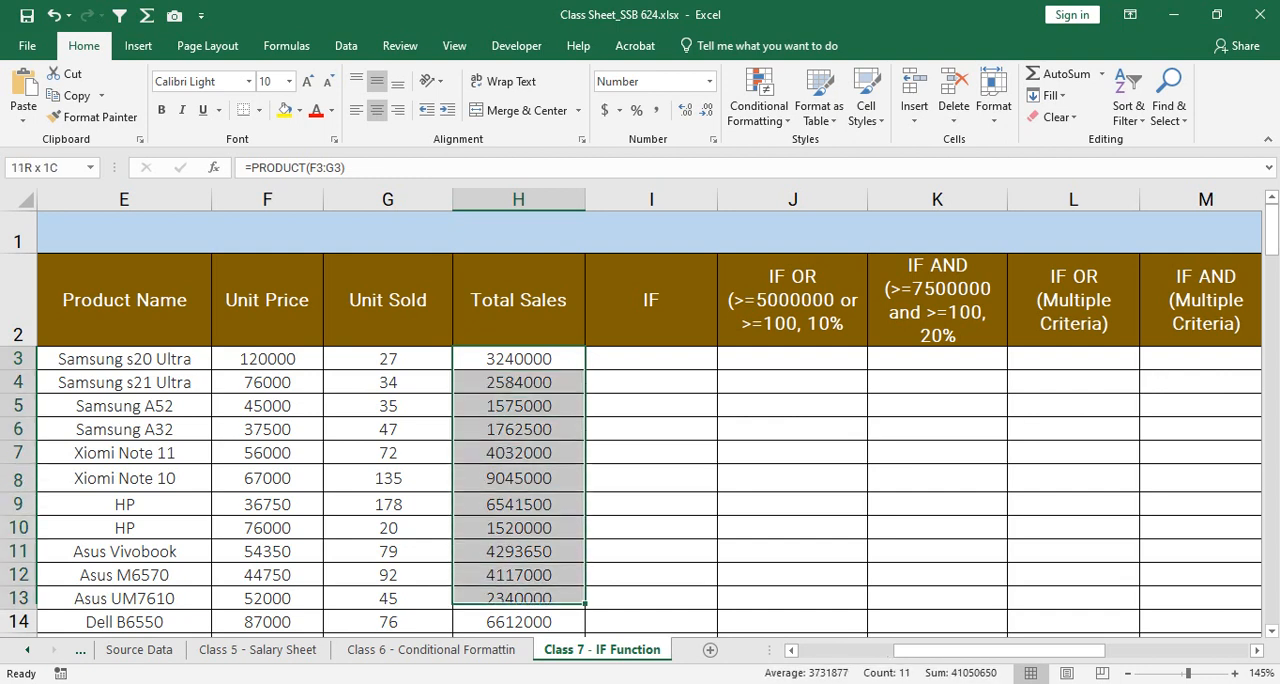
key("shift+Up")
key("shift+Up")
key("shift+Up")
key("shift+Up")
key("shift+Up")
key("shift+Up")
key("shift+Up")
key("shift+Up")
key("shift+Up")
key("shift+Up")
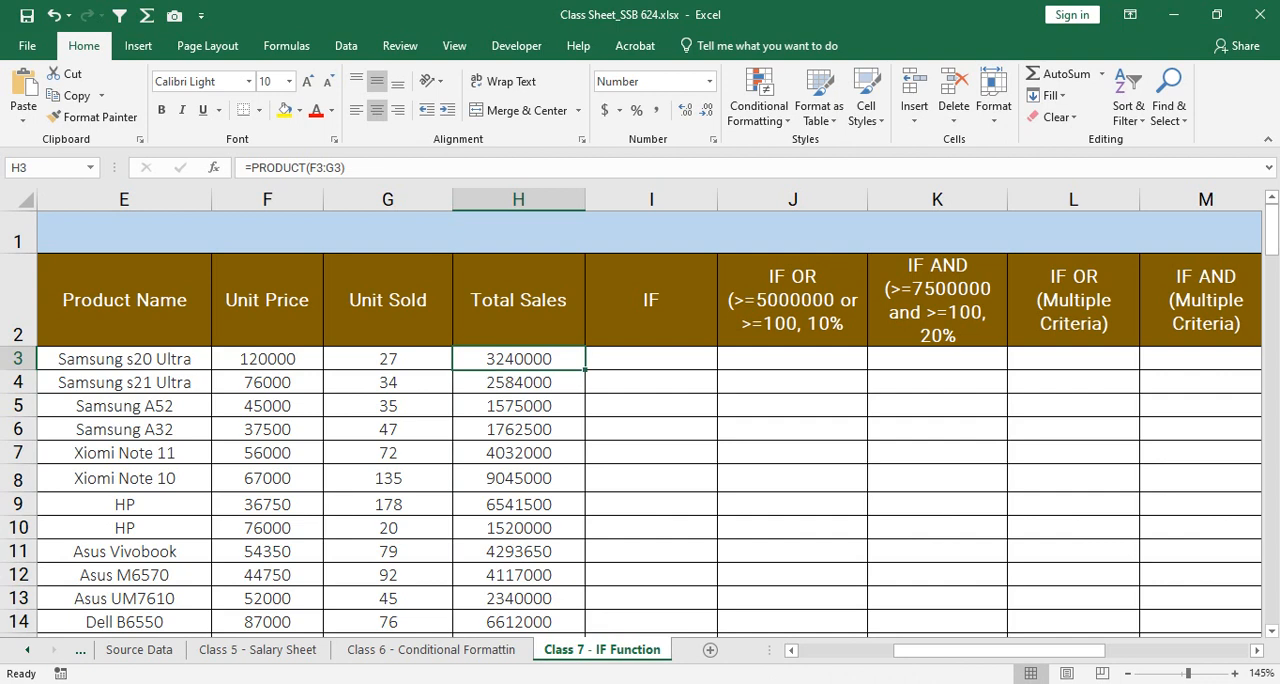
key("Right")
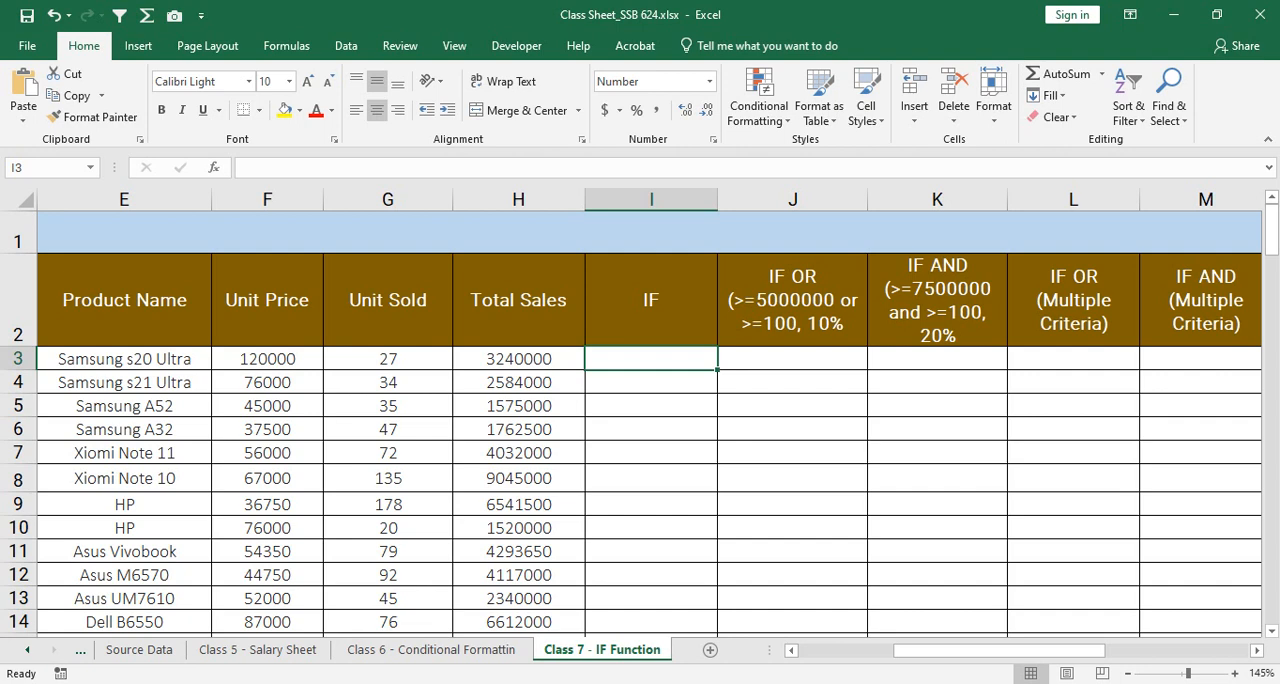
Step: Compare individual Total Sales values in column H, including rows 8, 14, 18, 19 and 20
left_click(519, 478)
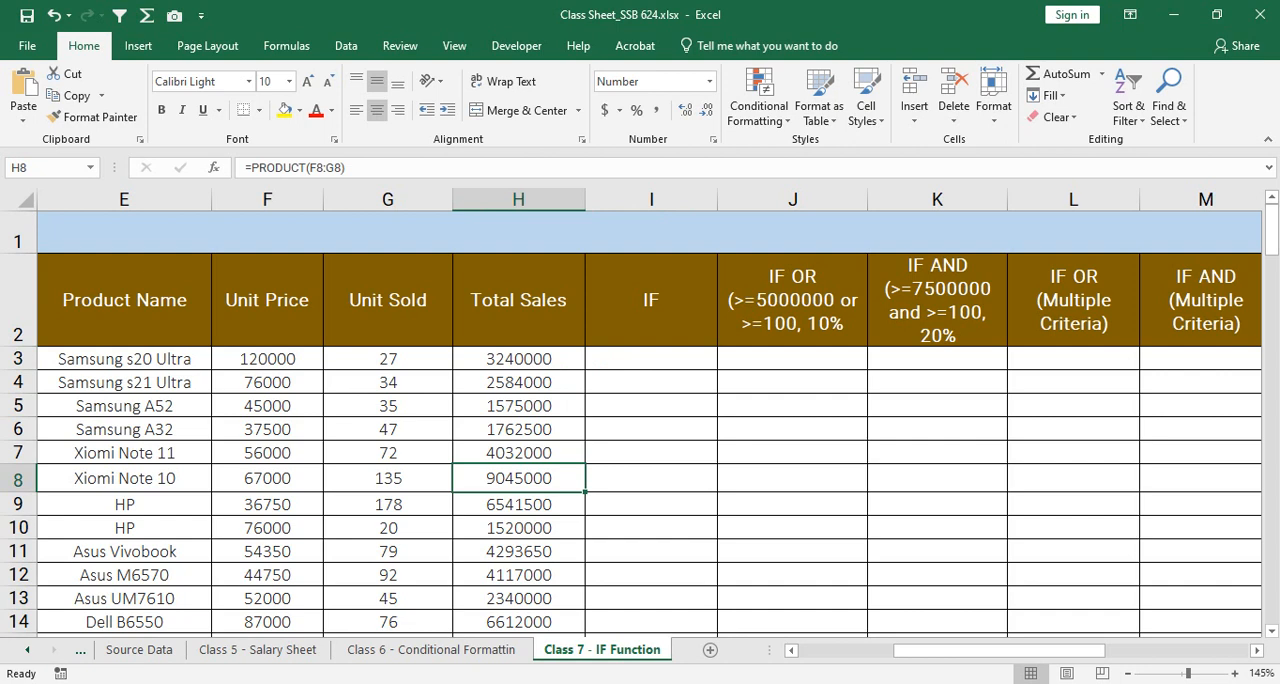
key("Up")
scroll(640, 420, "down", 1)
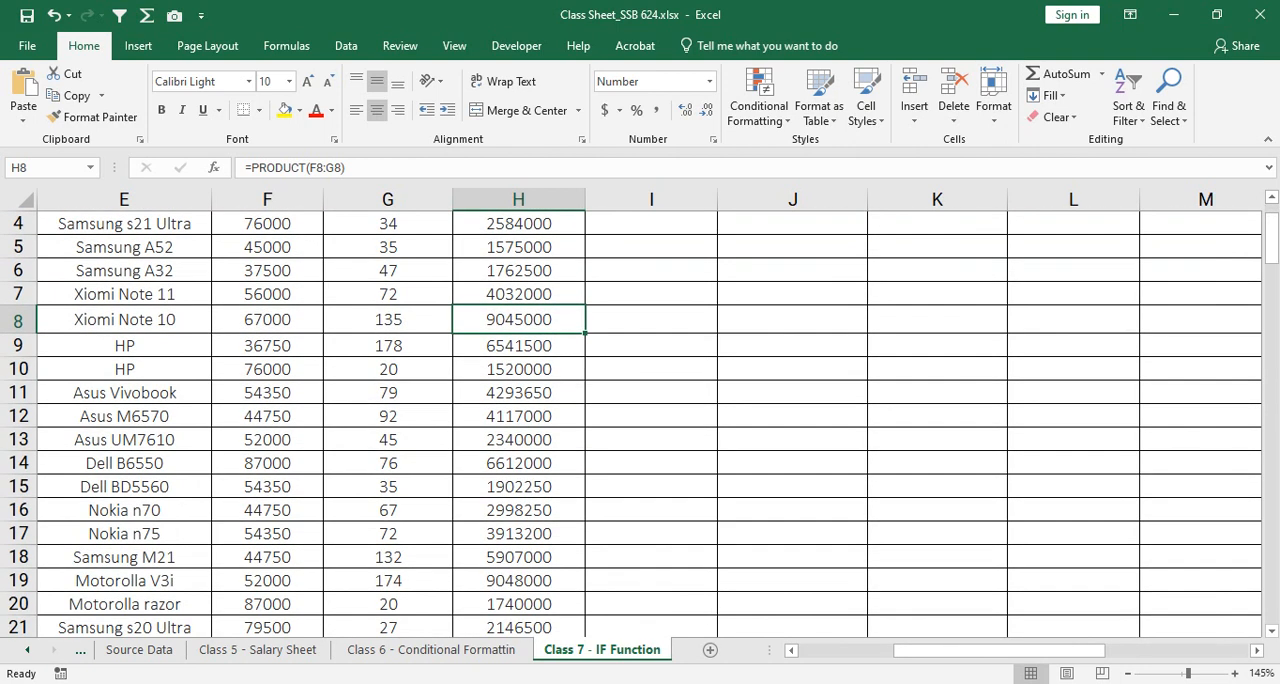
left_click(518, 463)
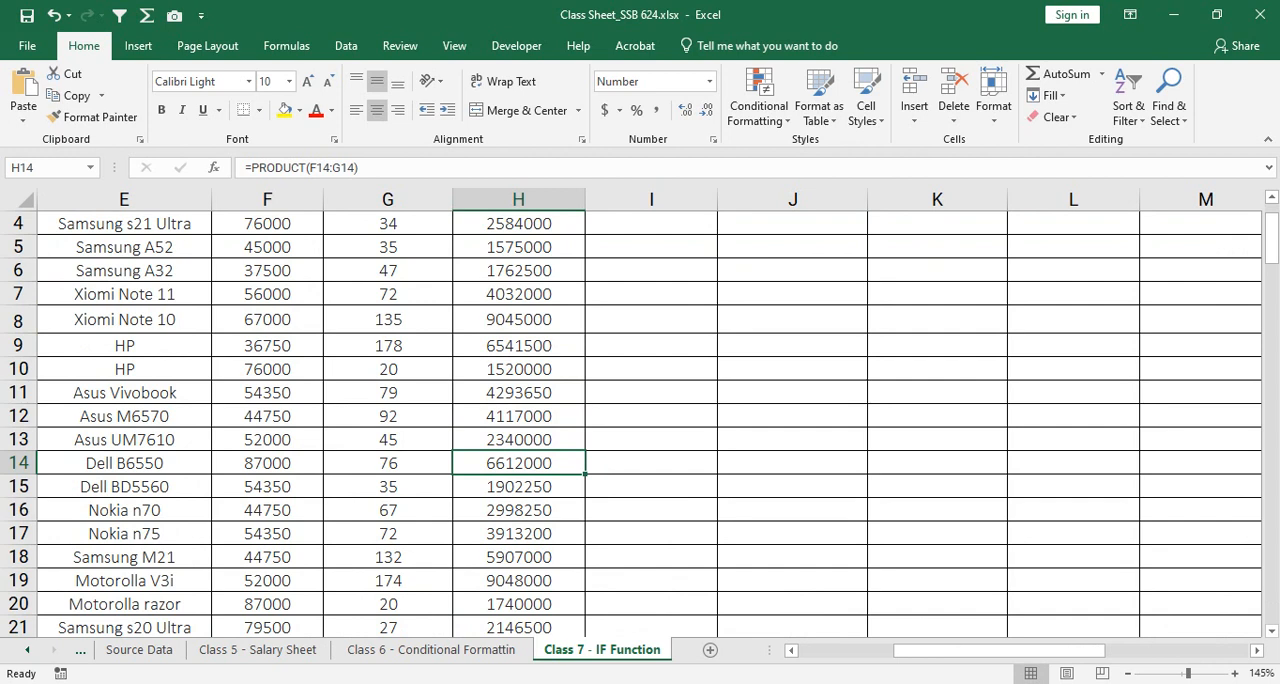
left_click(518, 557)
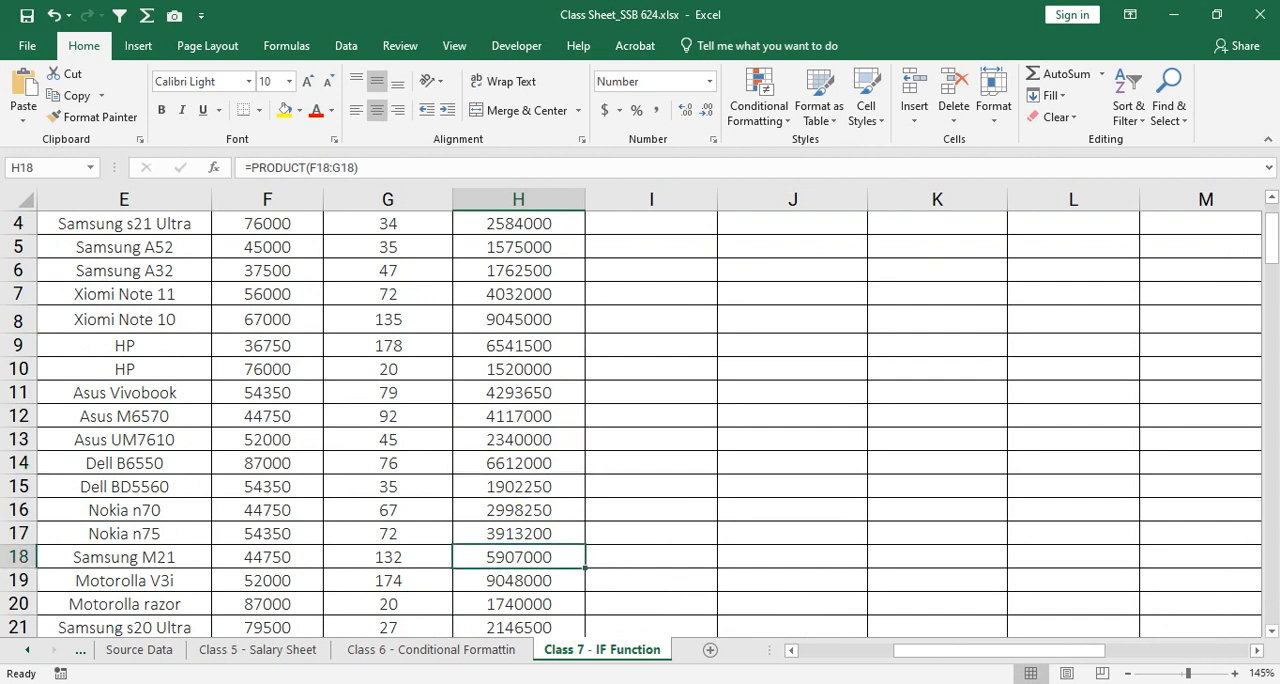
left_click(518, 581)
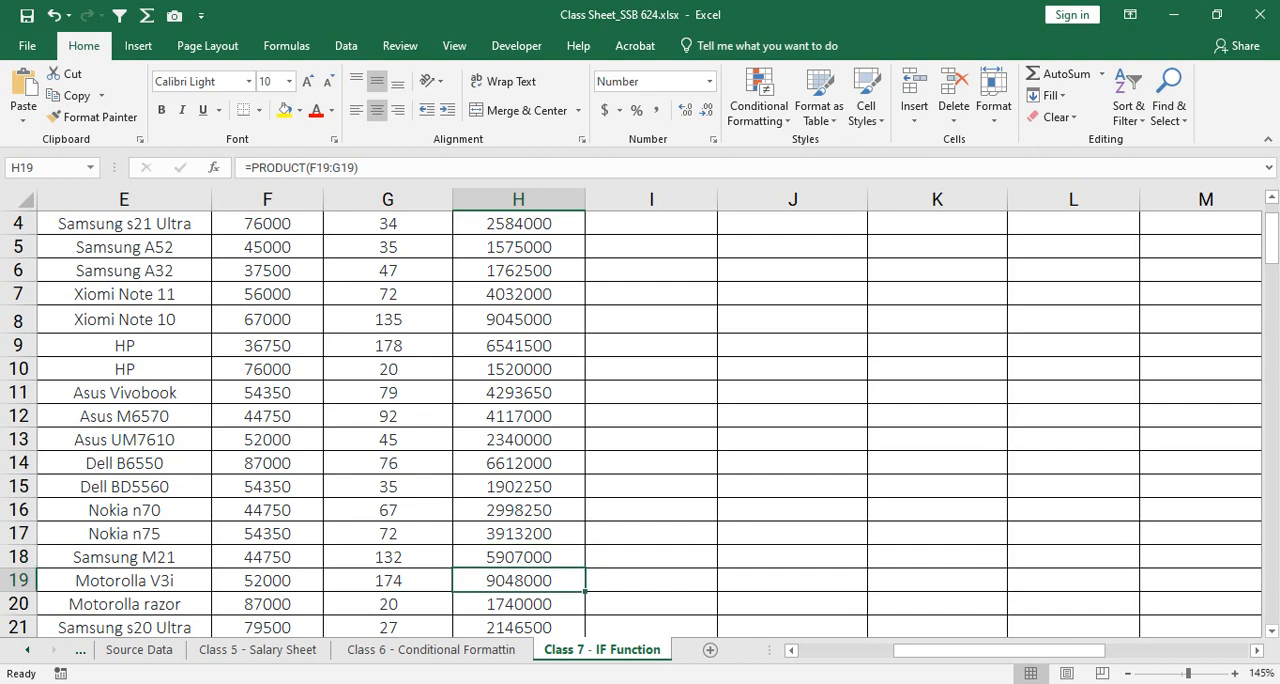
left_click(518, 604)
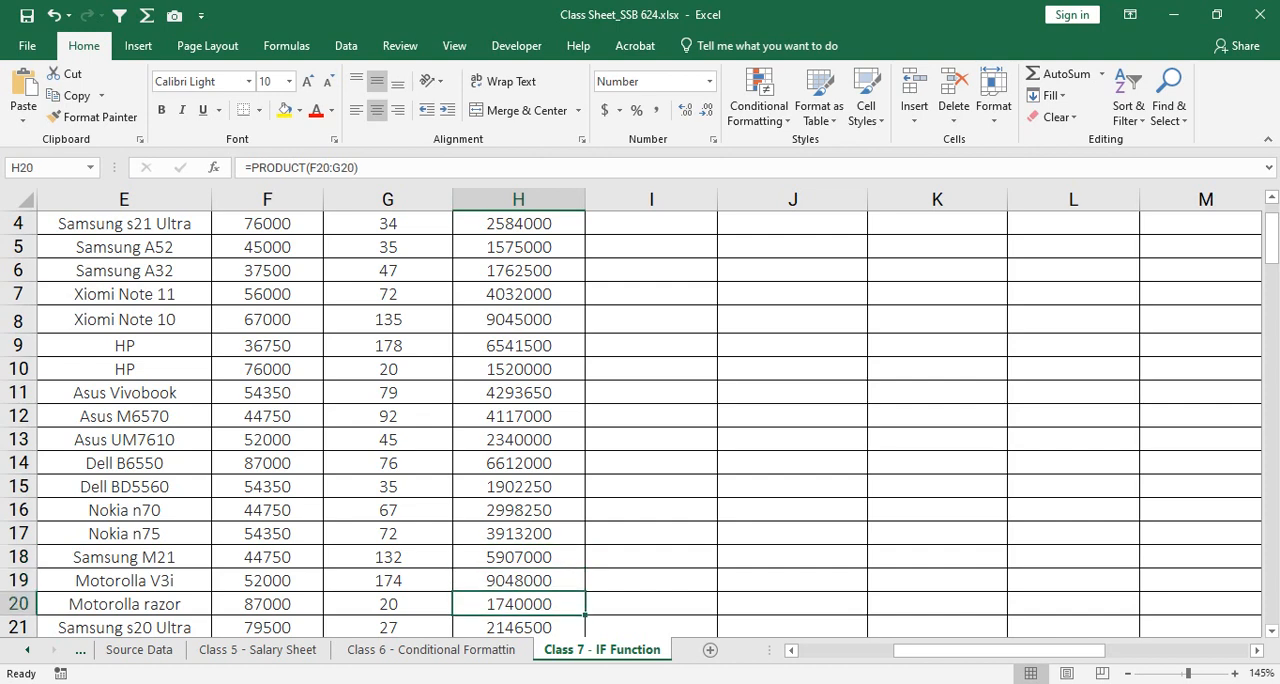
scroll(640, 420, "up", 1)
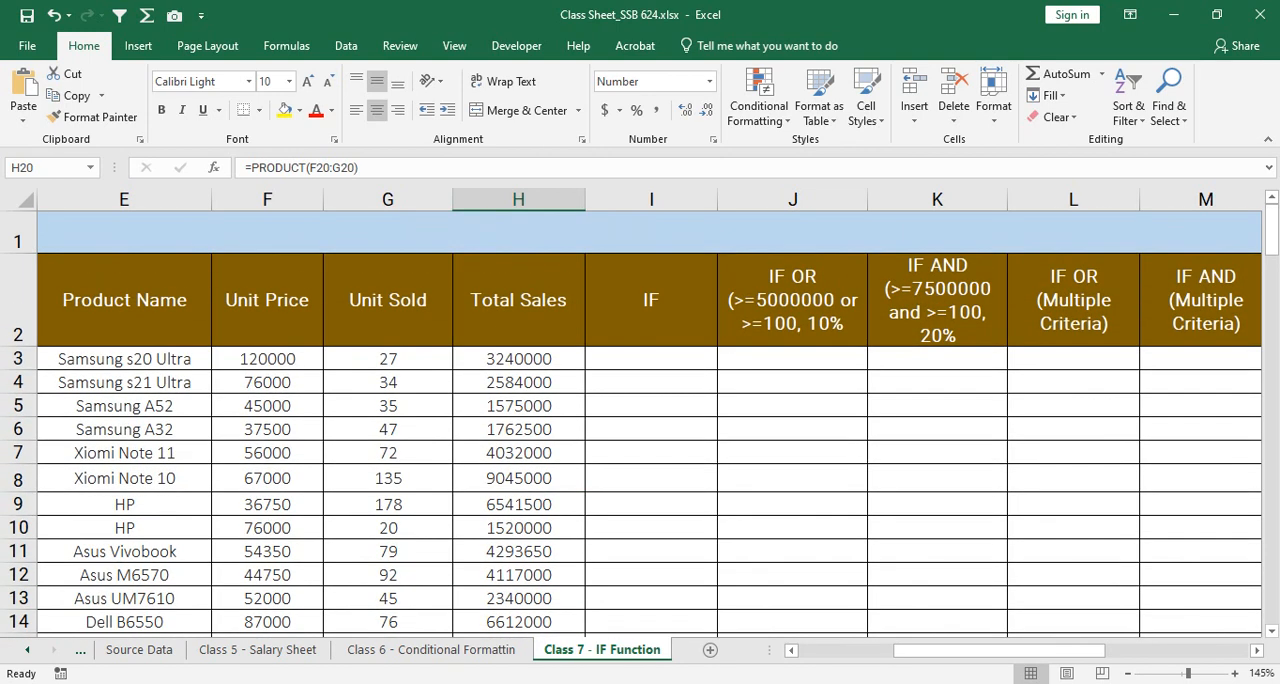
Step: Look through the Total Sales column beyond row 50 and select cell I3 in the IF column
left_click(518, 359)
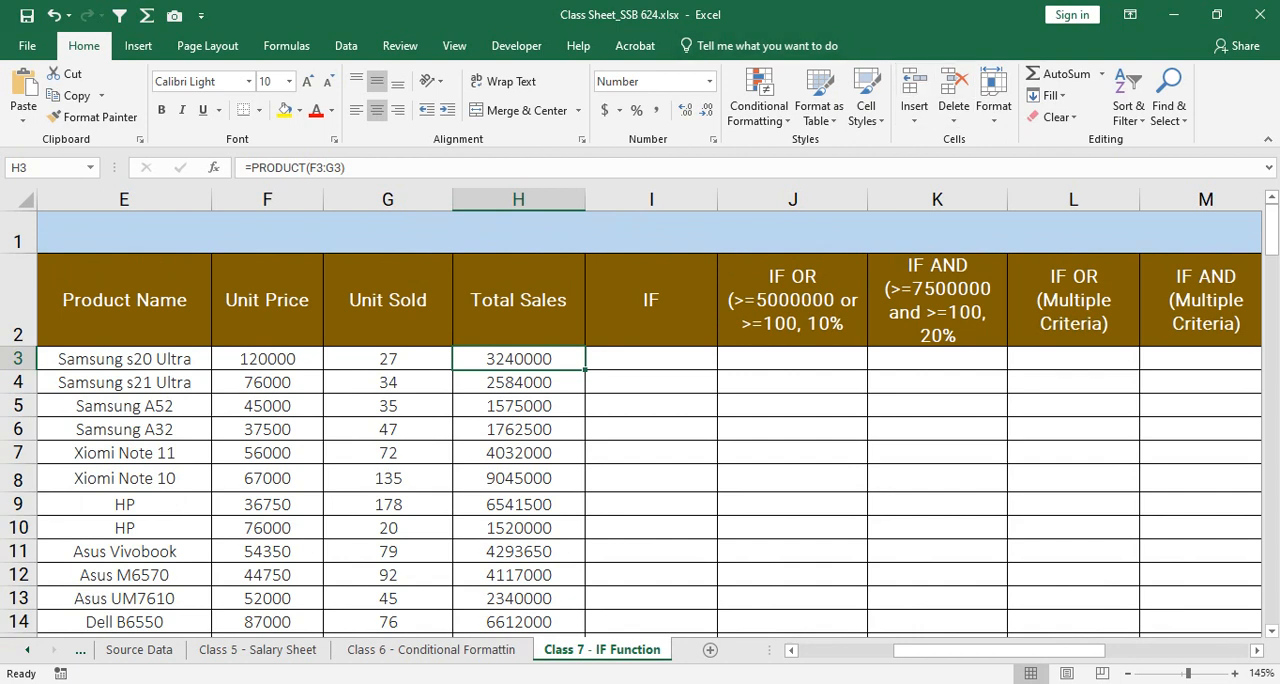
scroll(640, 420, "down", 12)
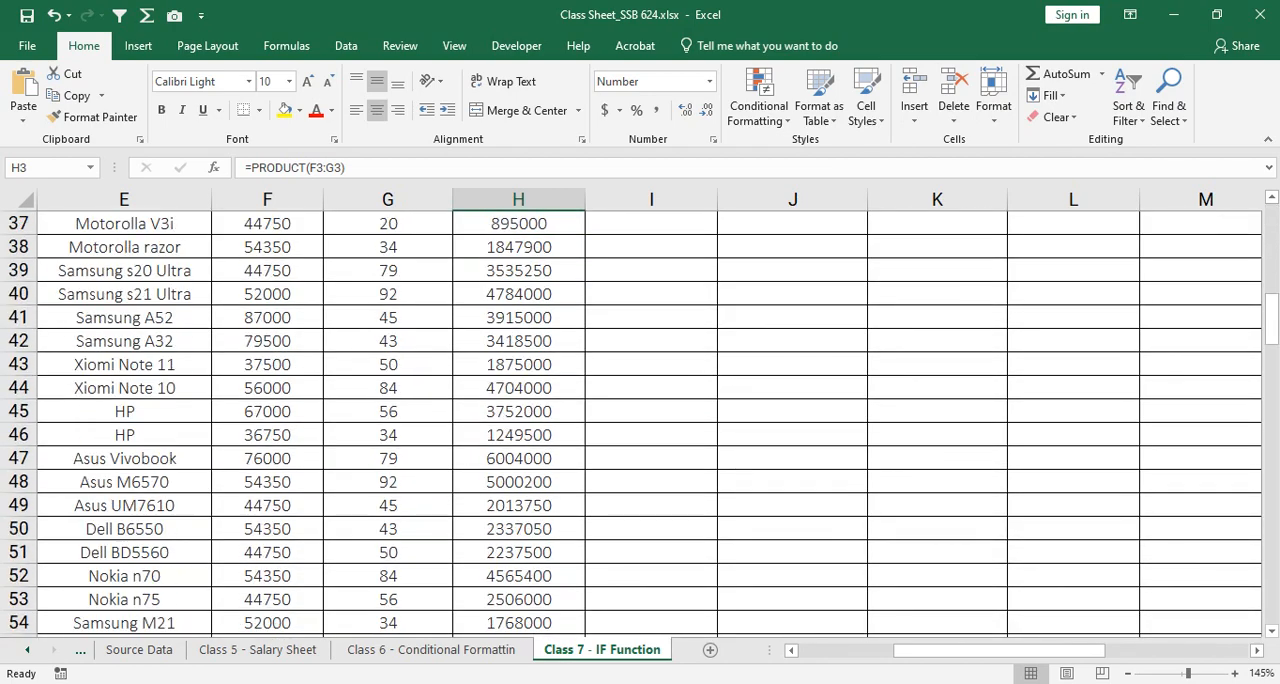
left_click_drag(1272, 342, 1272, 230)
left_click(651, 359)
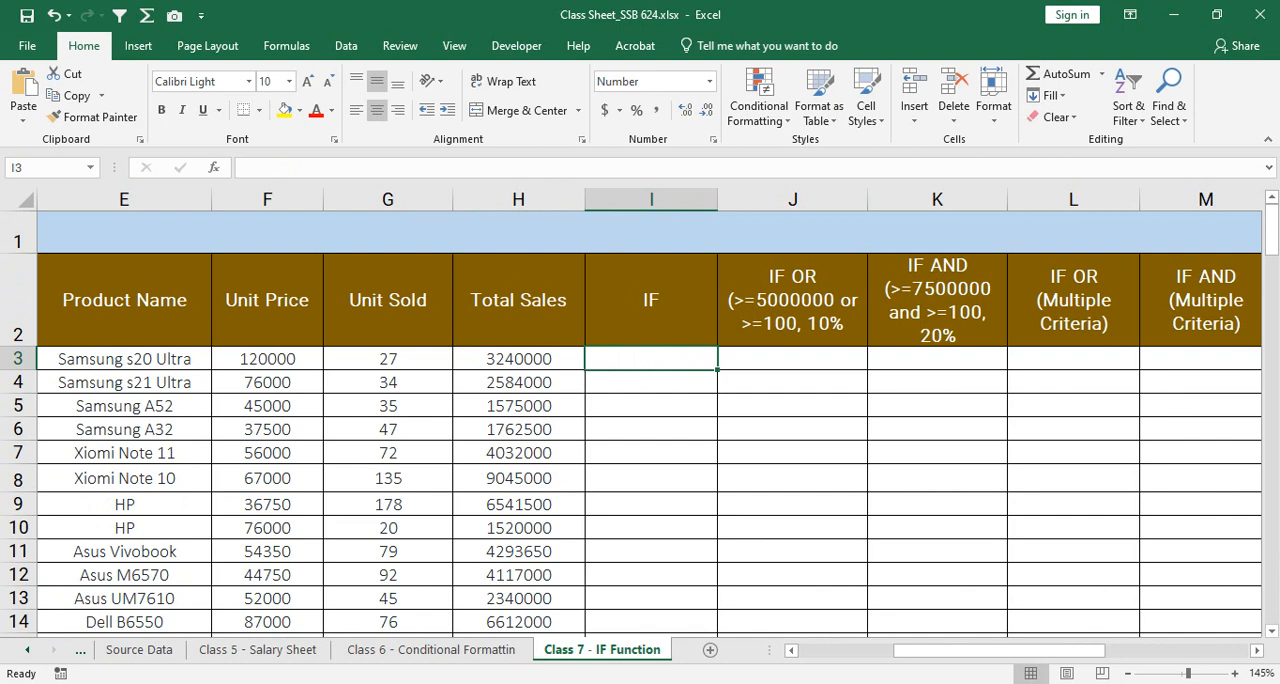
left_click(518, 358)
left_click_drag(585, 370, 585, 538)
left_click(651, 359)
Step: Switch to the Google Meet call, admit the waiting participant, and return to the Class Sheet_SSB 624.xlsx workbook
left_click(571, 683)
left_click(480, 620)
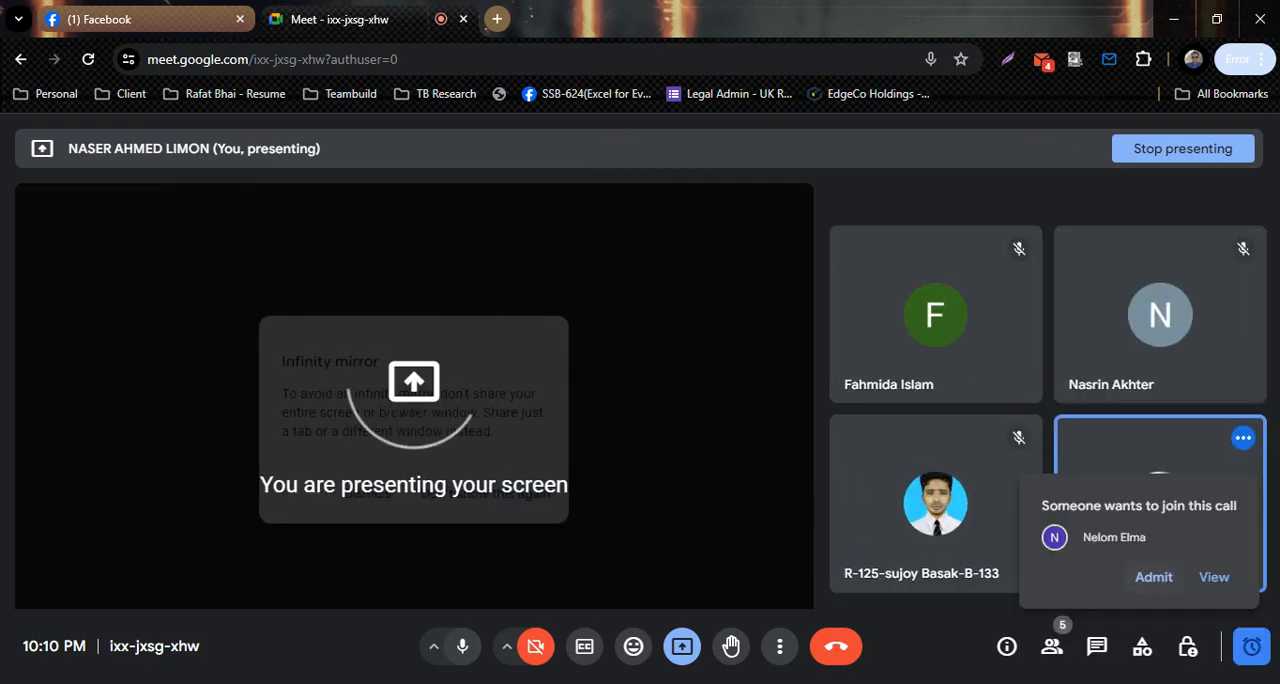
left_click(1154, 577)
mouse_move(753, 682)
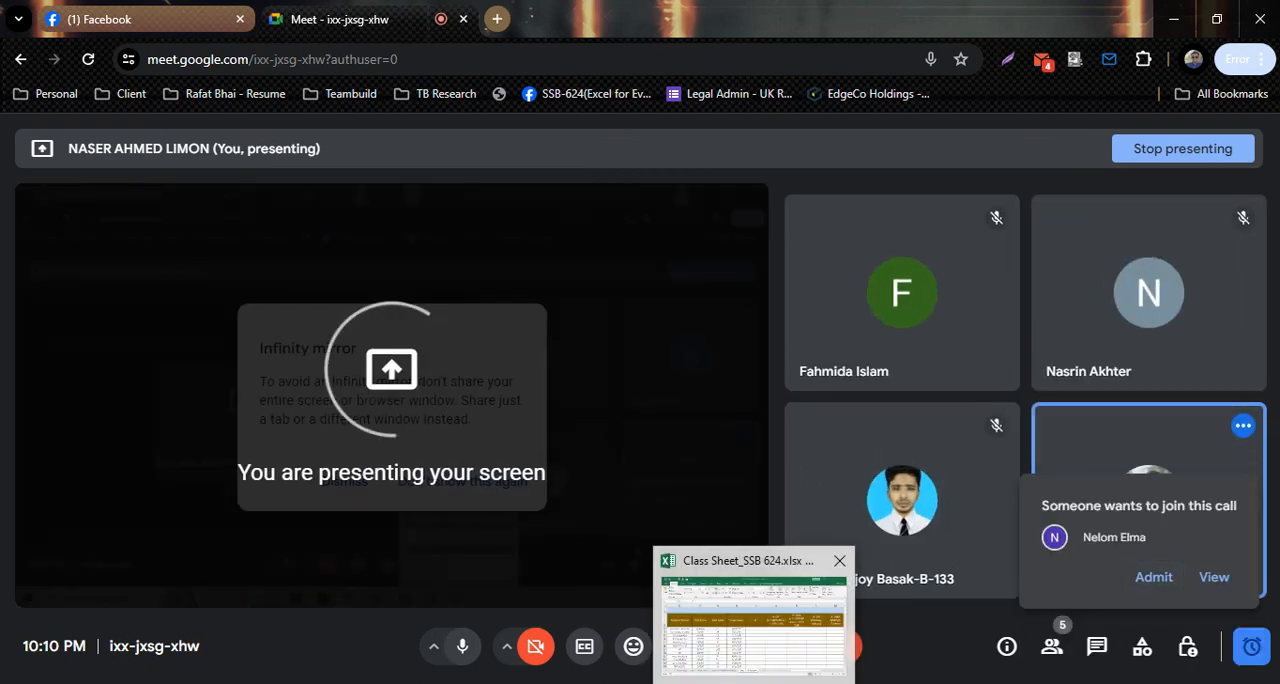
left_click(753, 615)
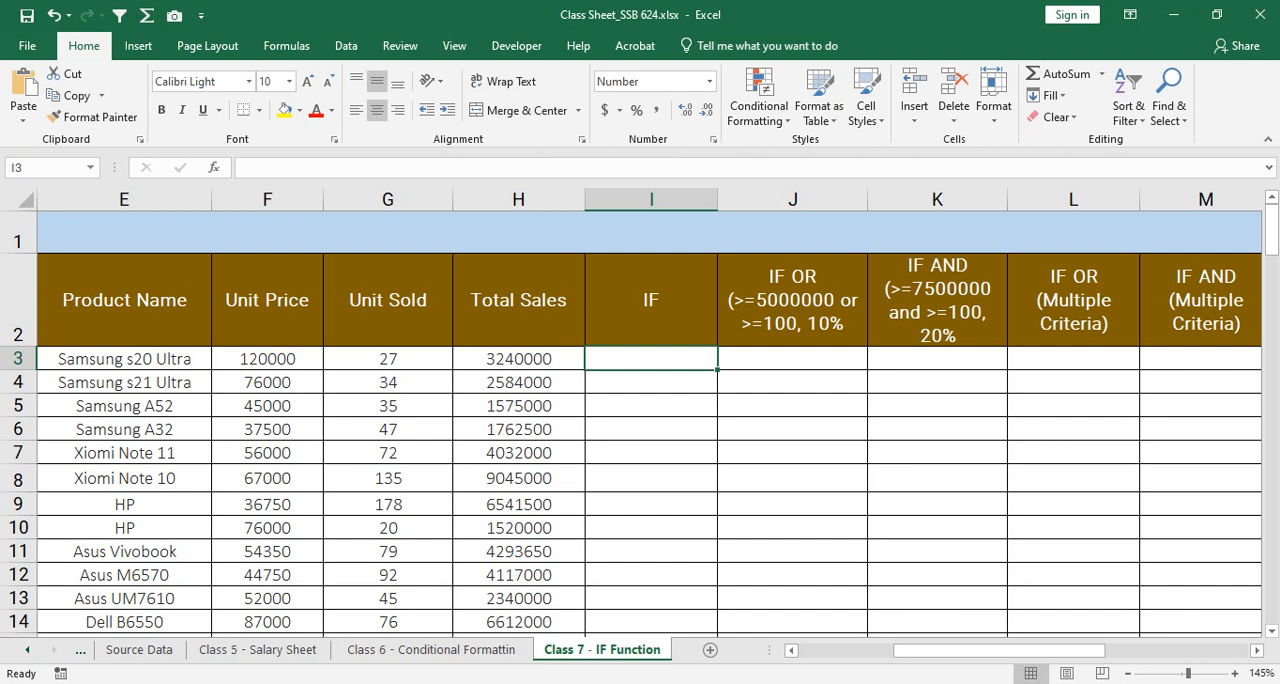
Step: Dismiss the Infinity mirror notice in the Google Meet call and return to the Excel workbook
left_click(572, 683)
left_click(466, 616)
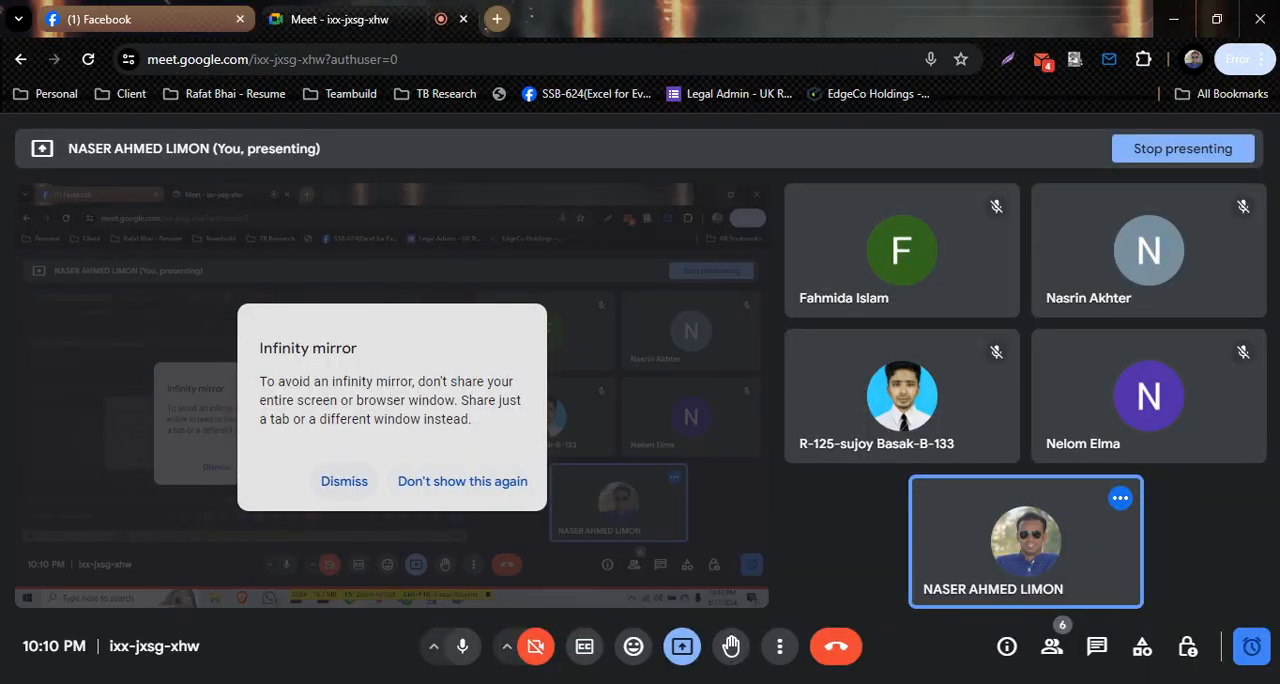
left_click(344, 481)
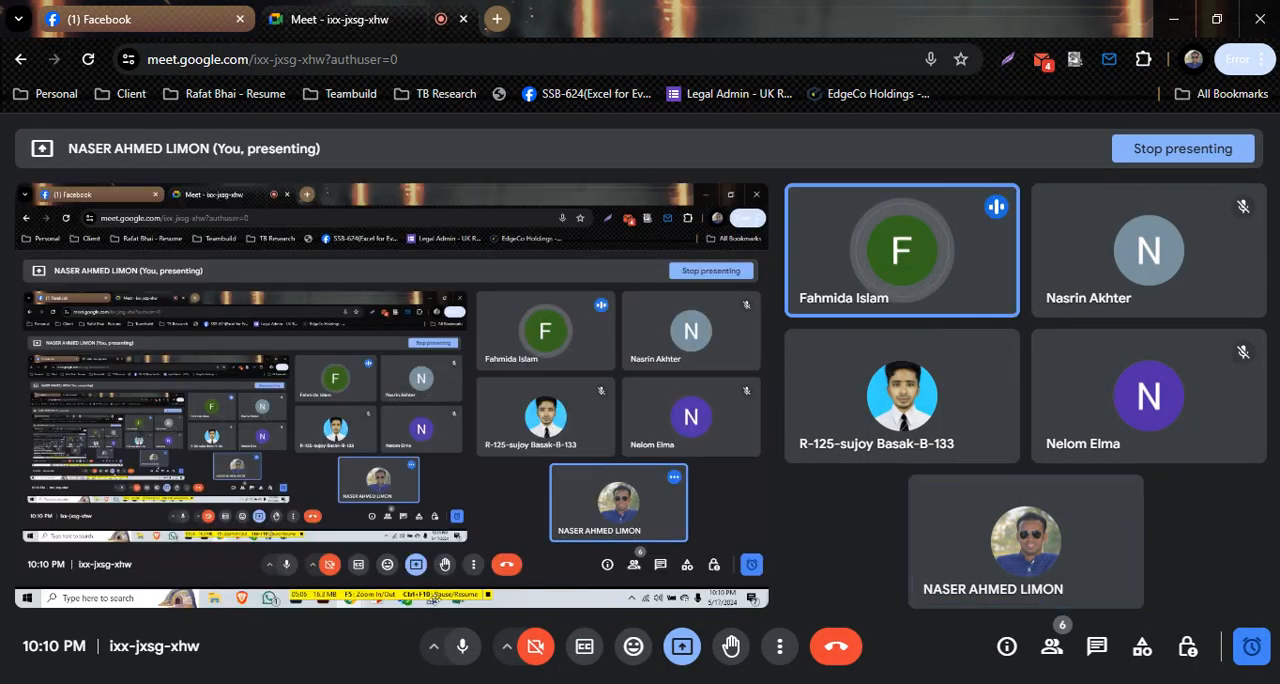
left_click(712, 683)
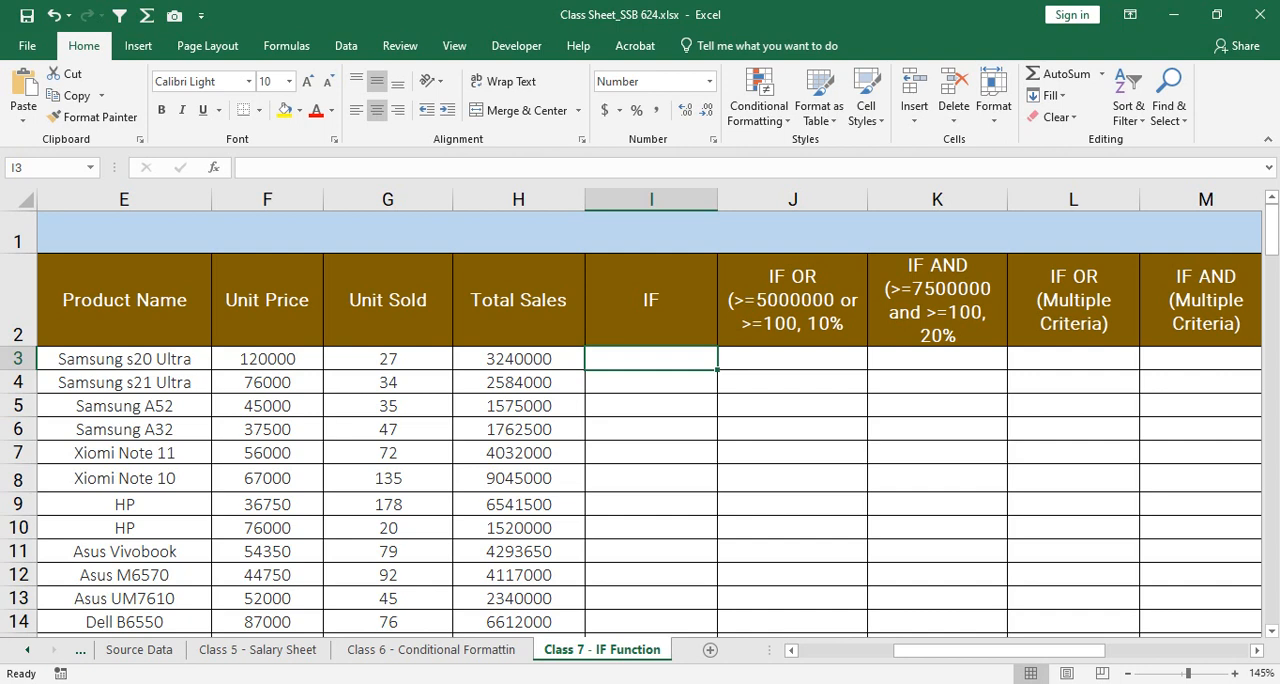
type("=if")
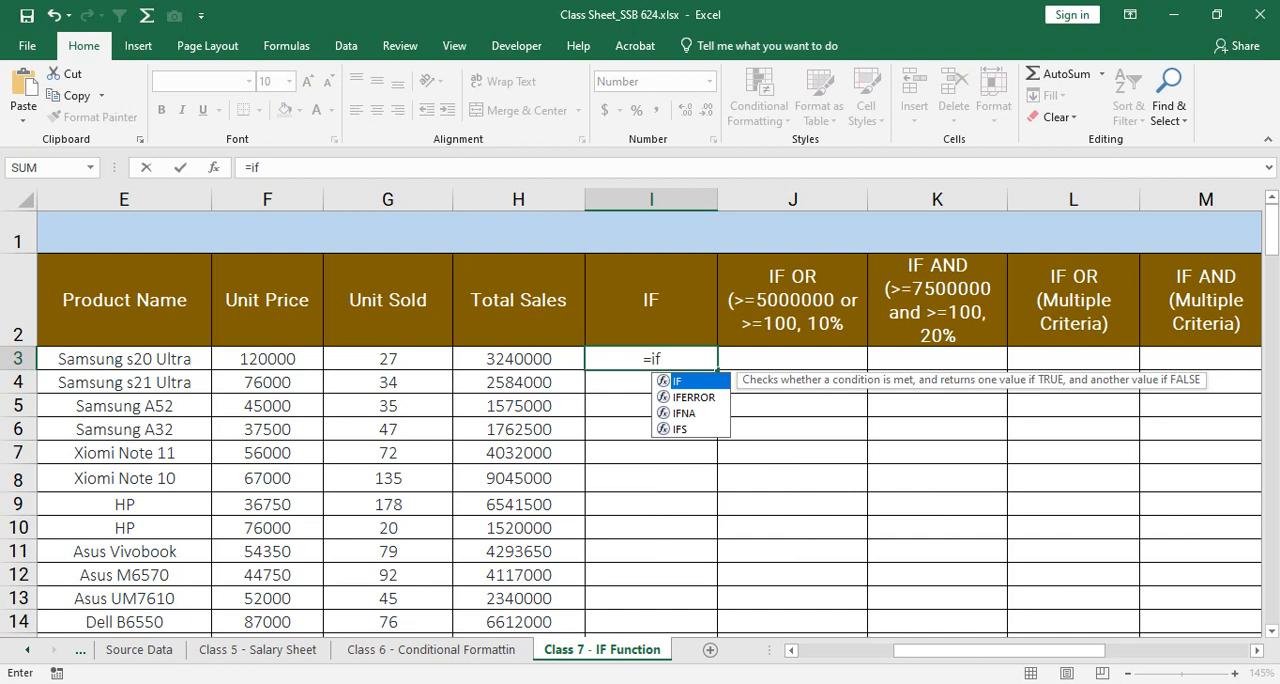
key("Tab")
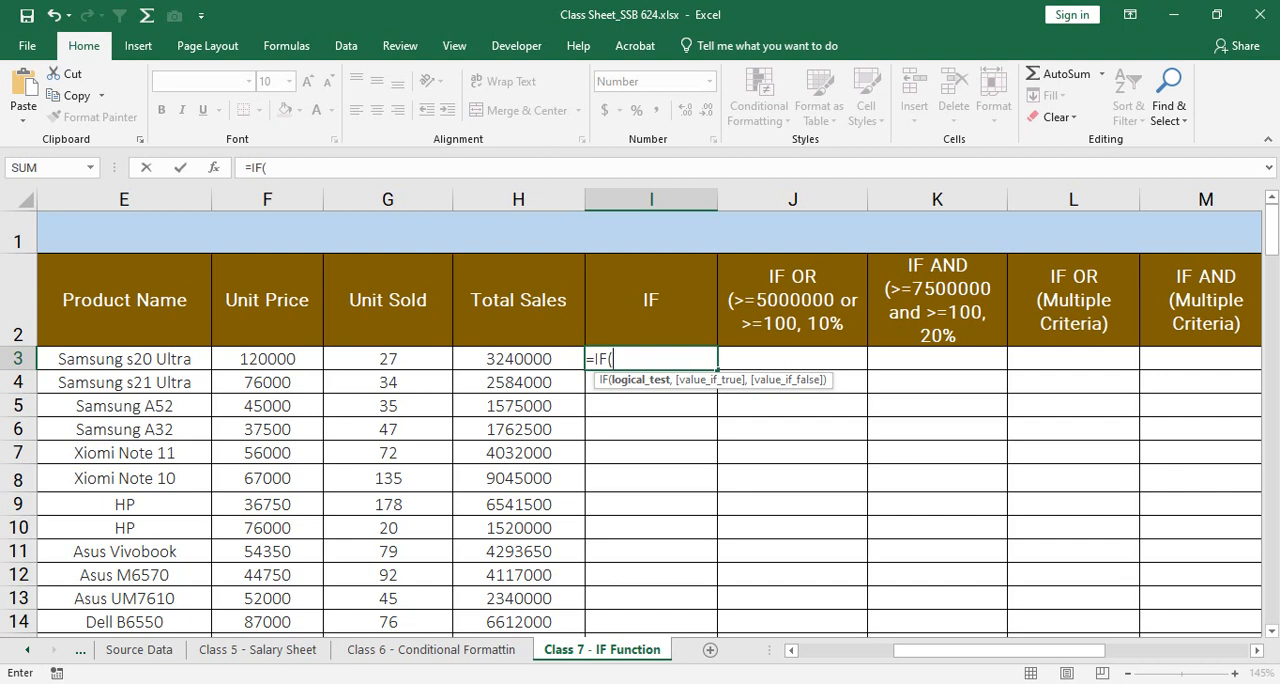
left_click(518, 359)
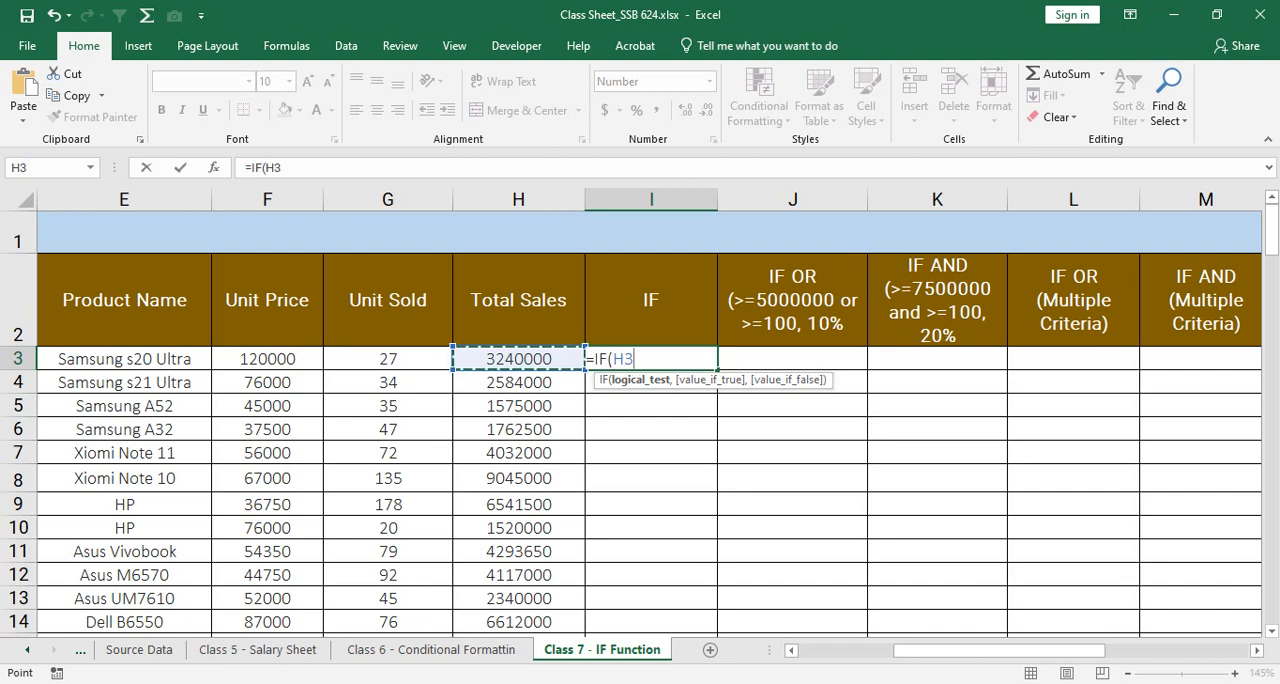
type(">=")
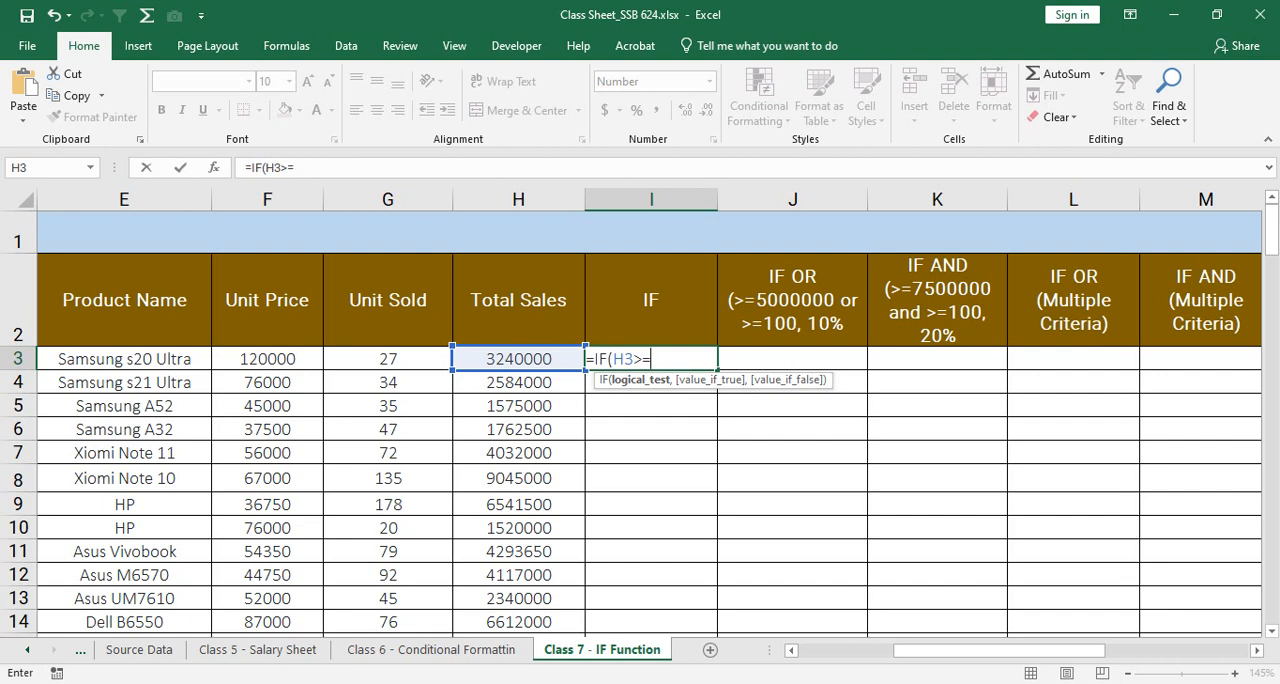
type("5000000")
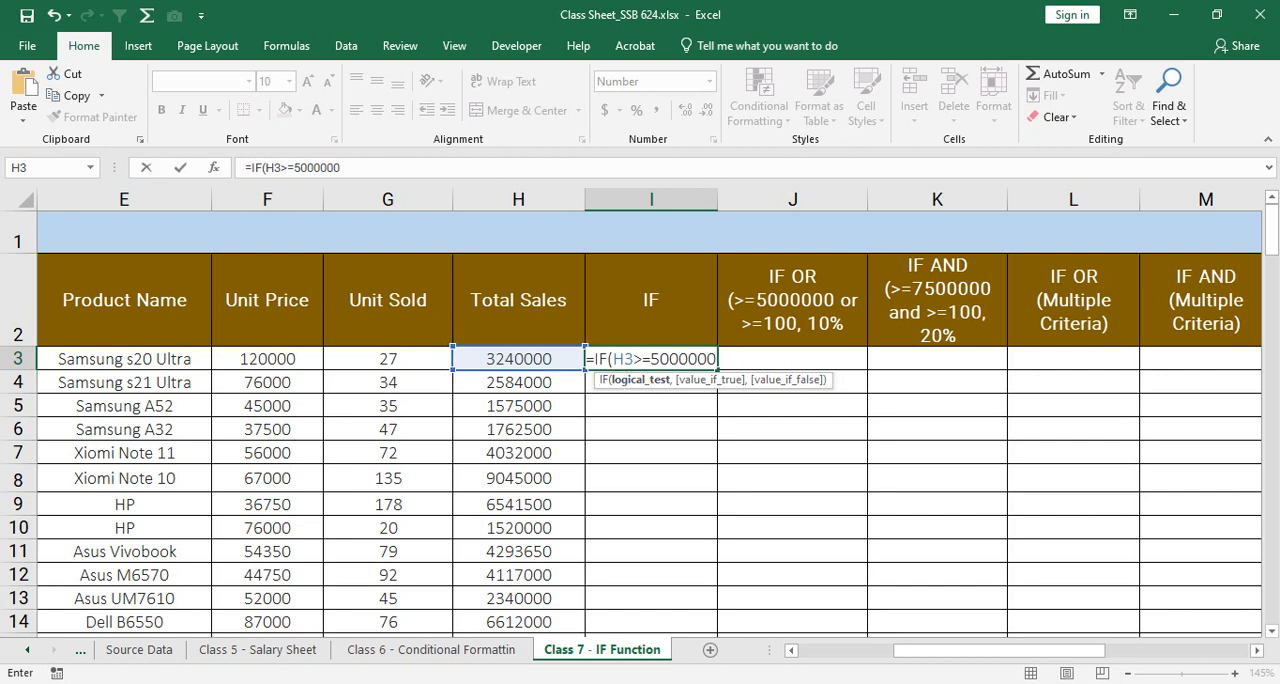
left_click_drag(612, 358, 717, 358)
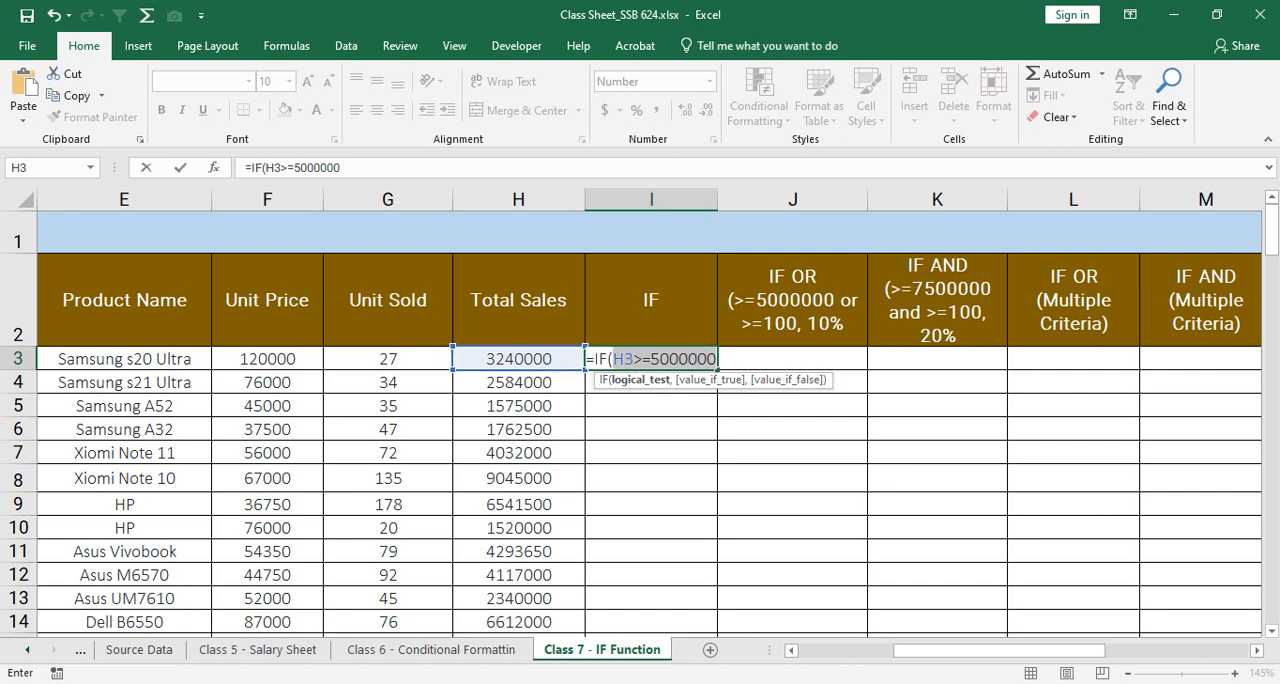
left_click(716, 359)
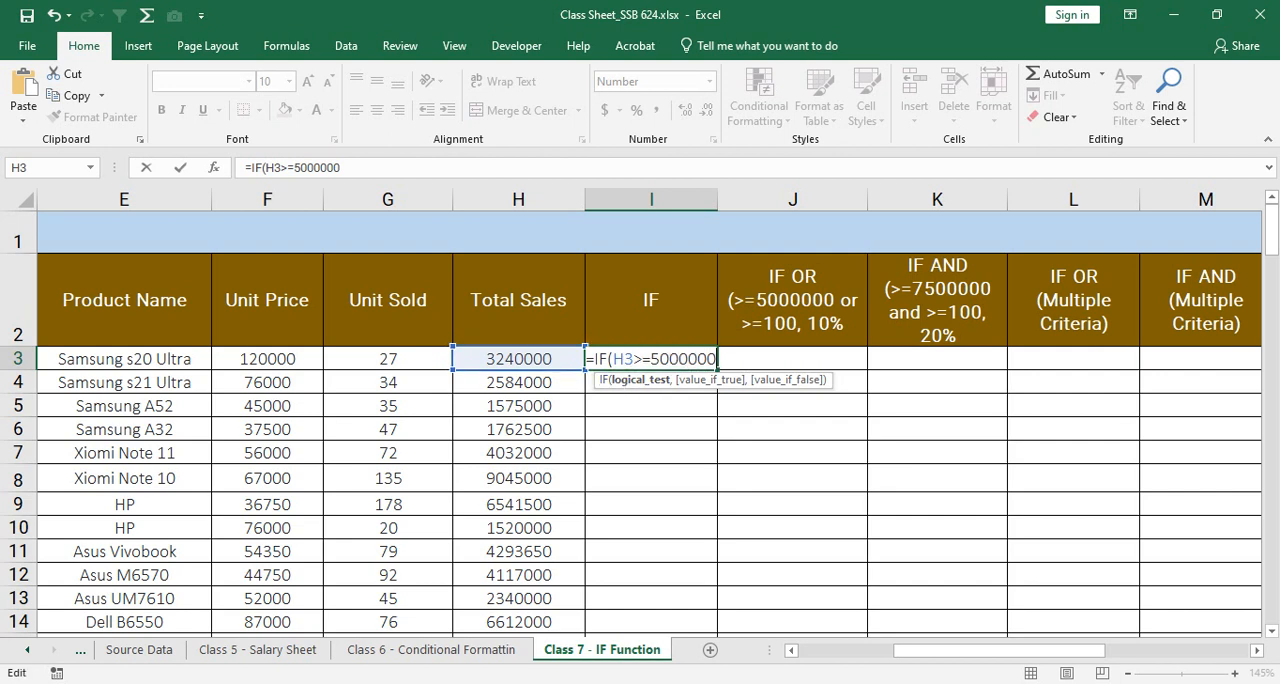
type(",")
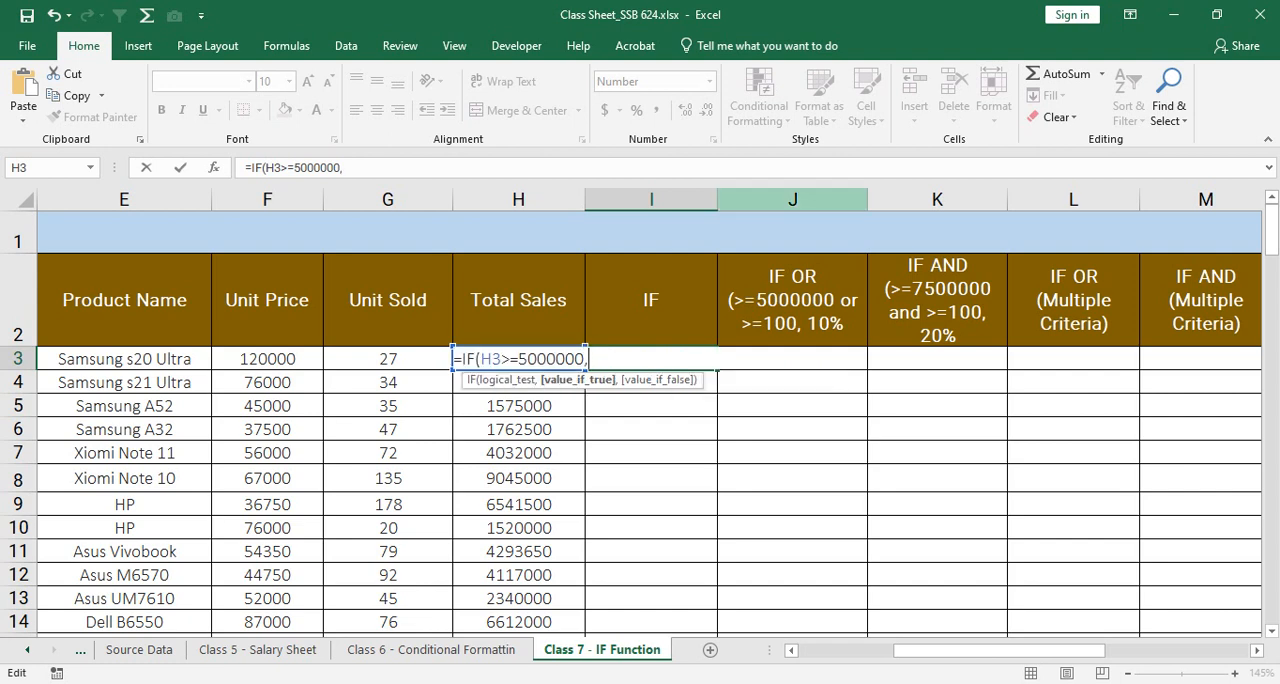
key("Escape")
Step: Widen the IF column I to roughly three times its width to make room for a long formula
left_click_drag(717, 199, 985, 200)
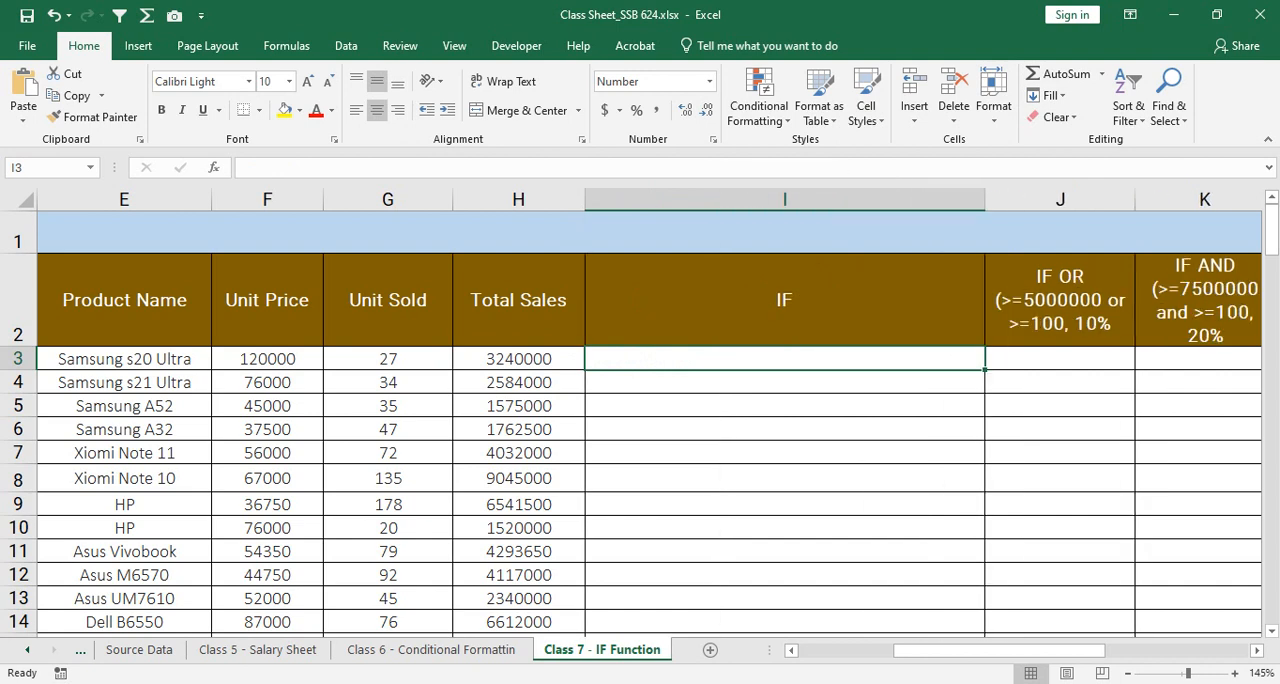
Step: Start an IF formula in I3 with the logical test H3>=5000000
type("=if")
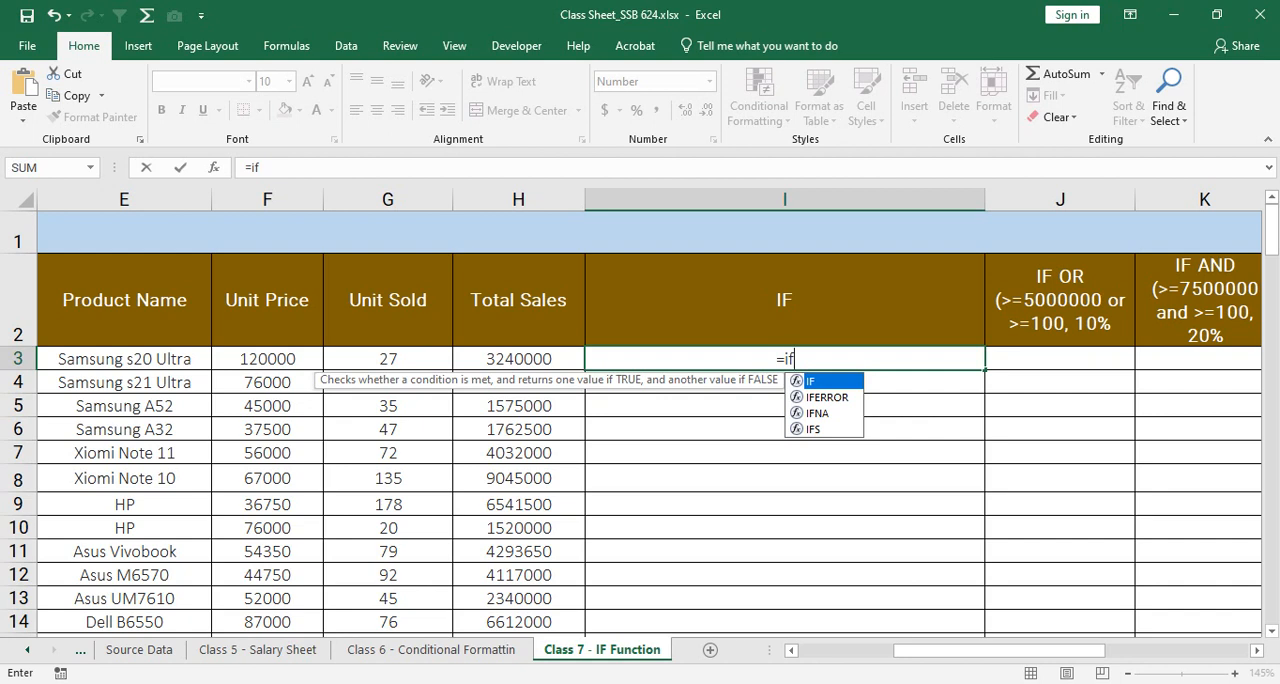
key("Tab")
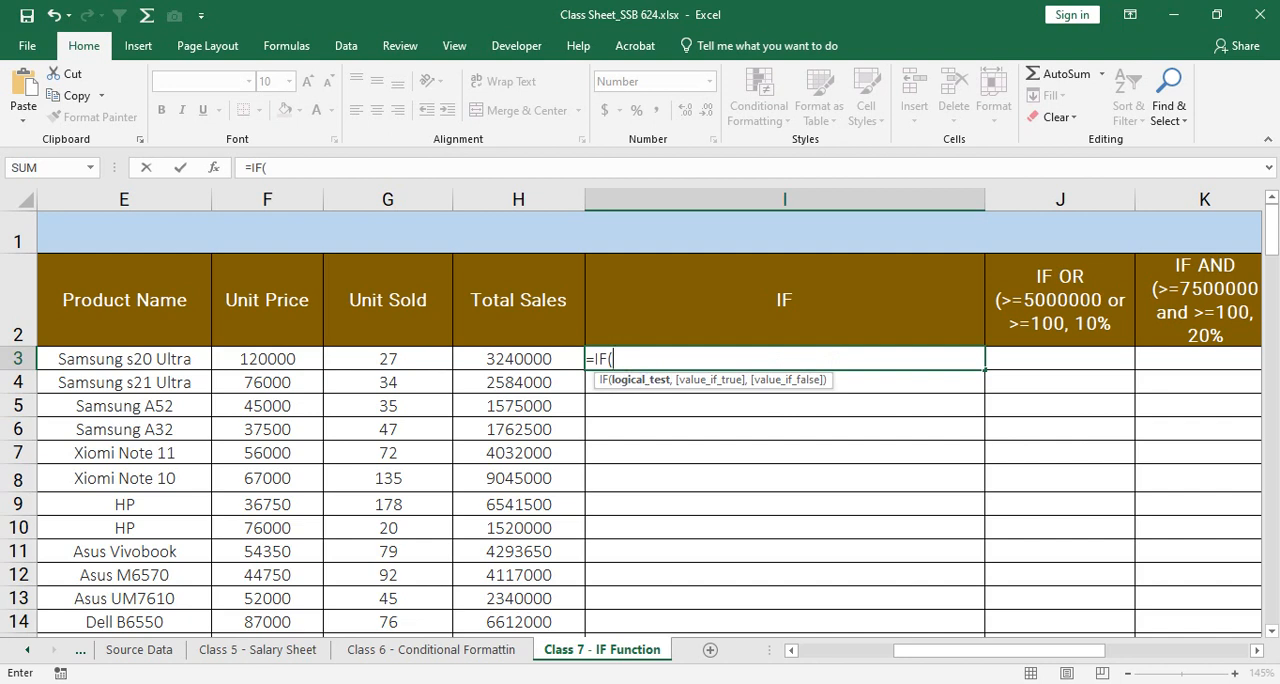
key("Left")
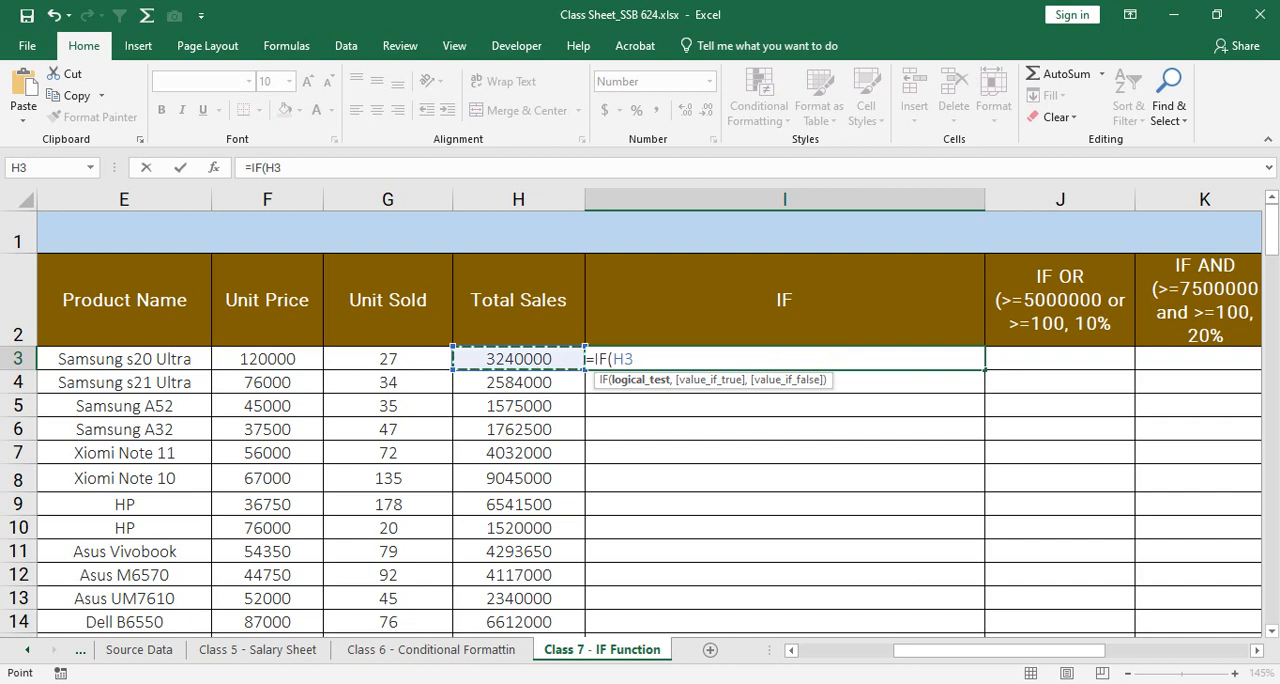
type(">")
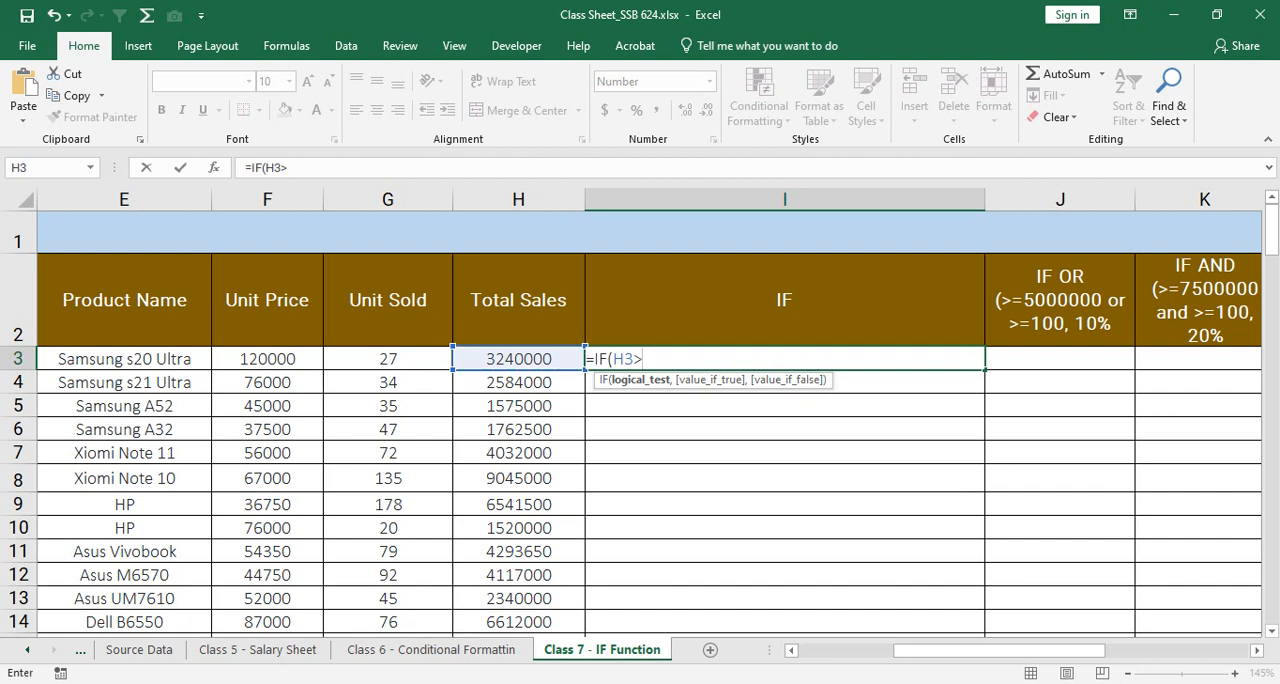
type("=5000000")
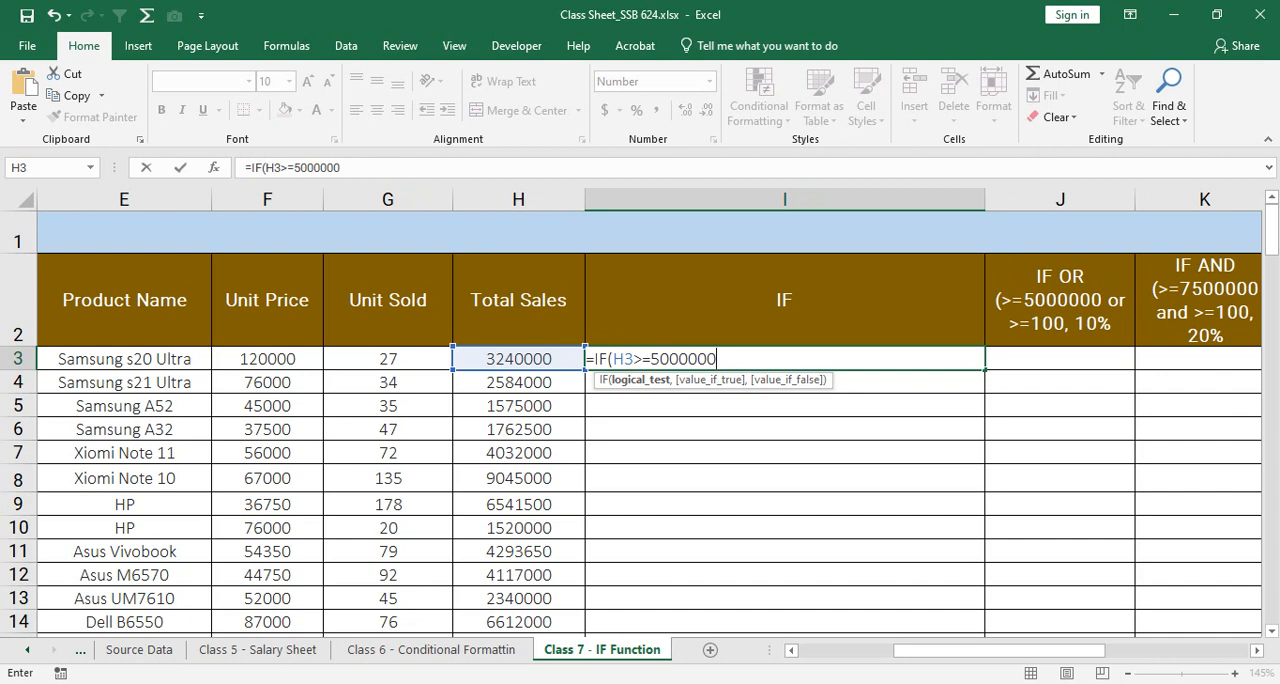
Step: Add H3*15% as the value-if-true argument of the IF formula in I3, ready for the third argument
type(",")
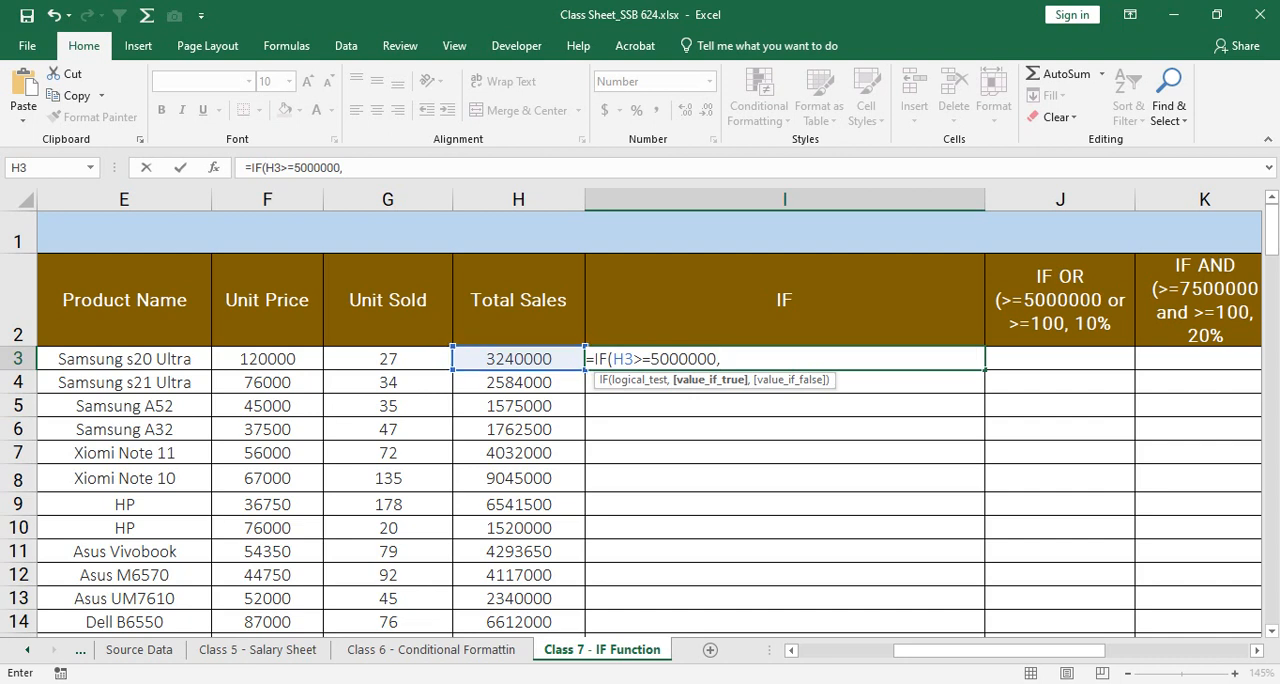
key("Left")
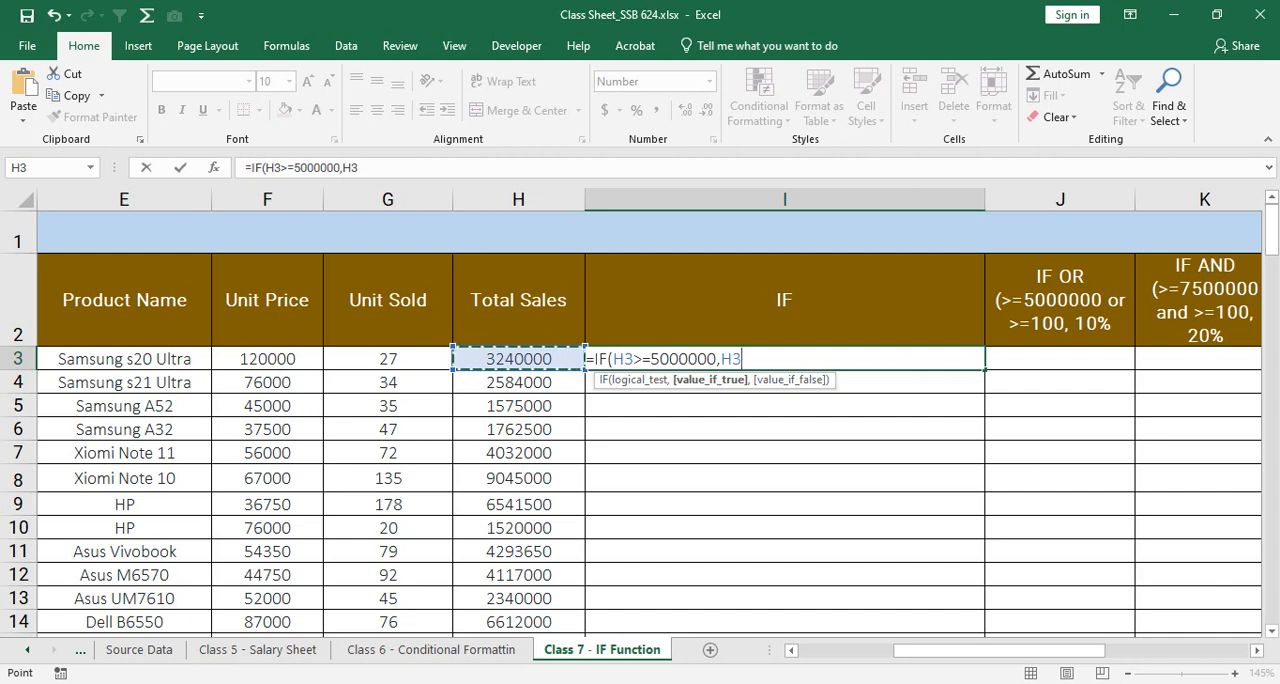
type("*15")
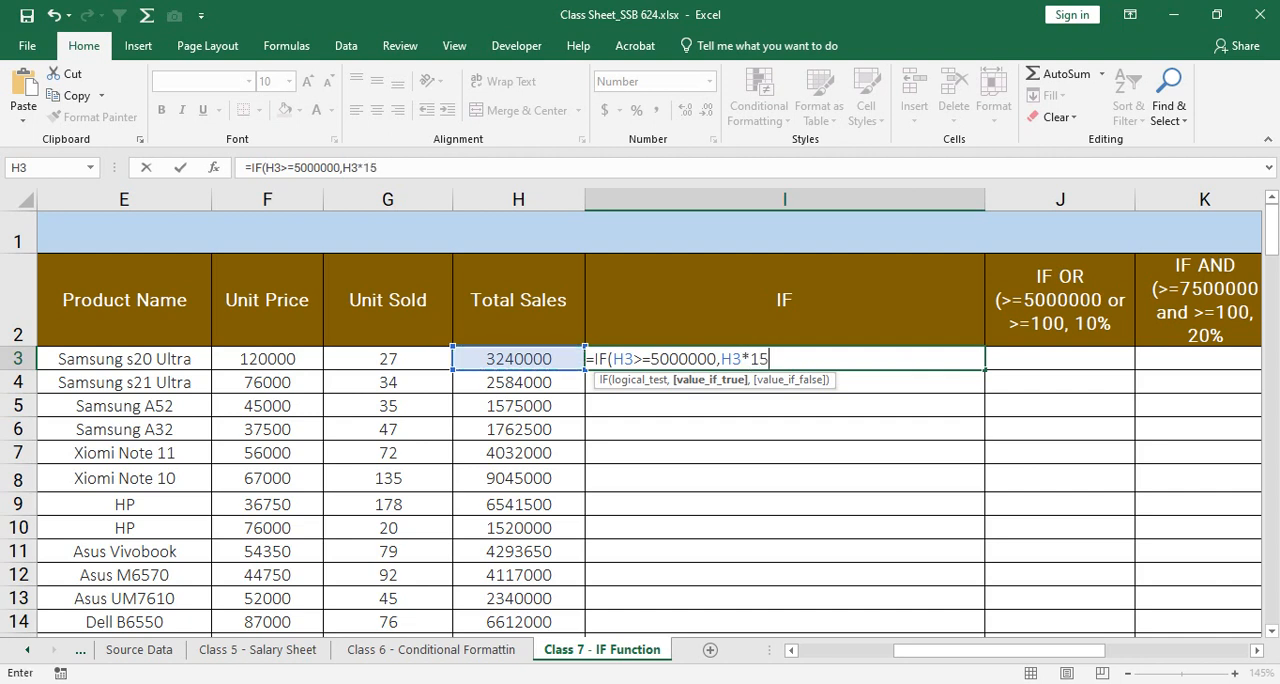
type("%)")
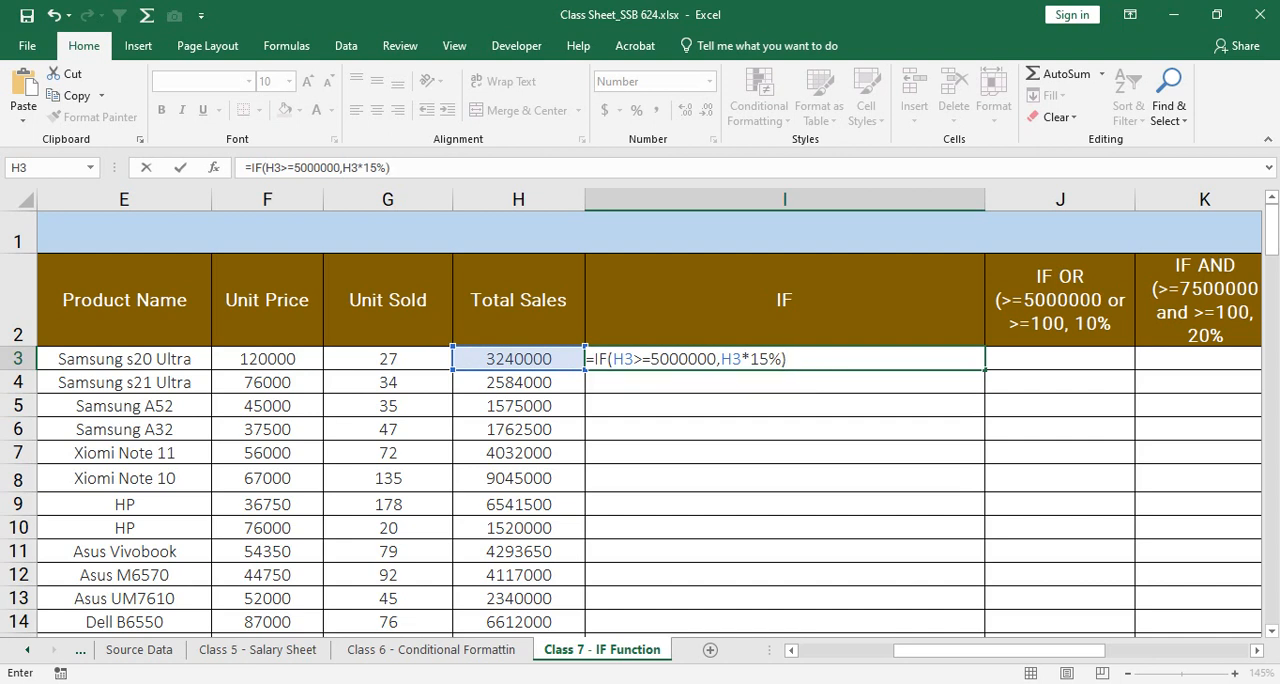
key("BackSpace")
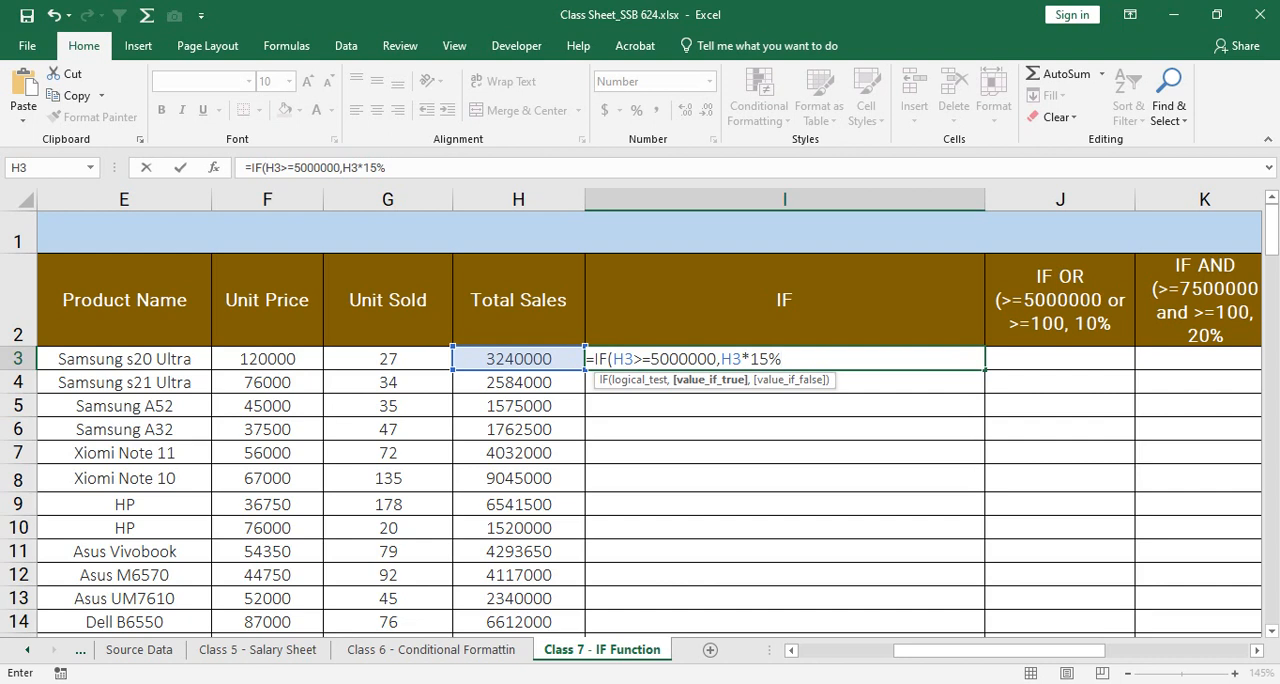
type(",")
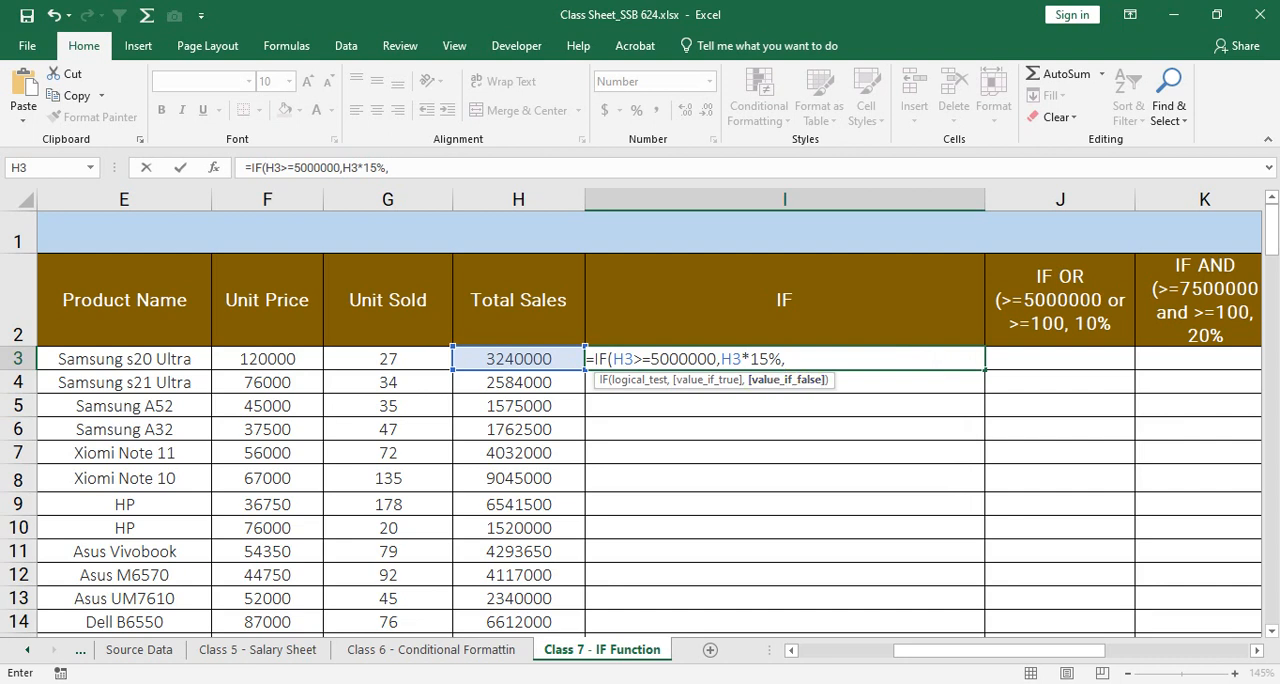
Step: Review the test and true arguments of the I3 formula and enter 0 as the value if false
left_click_drag(612, 358, 716, 358)
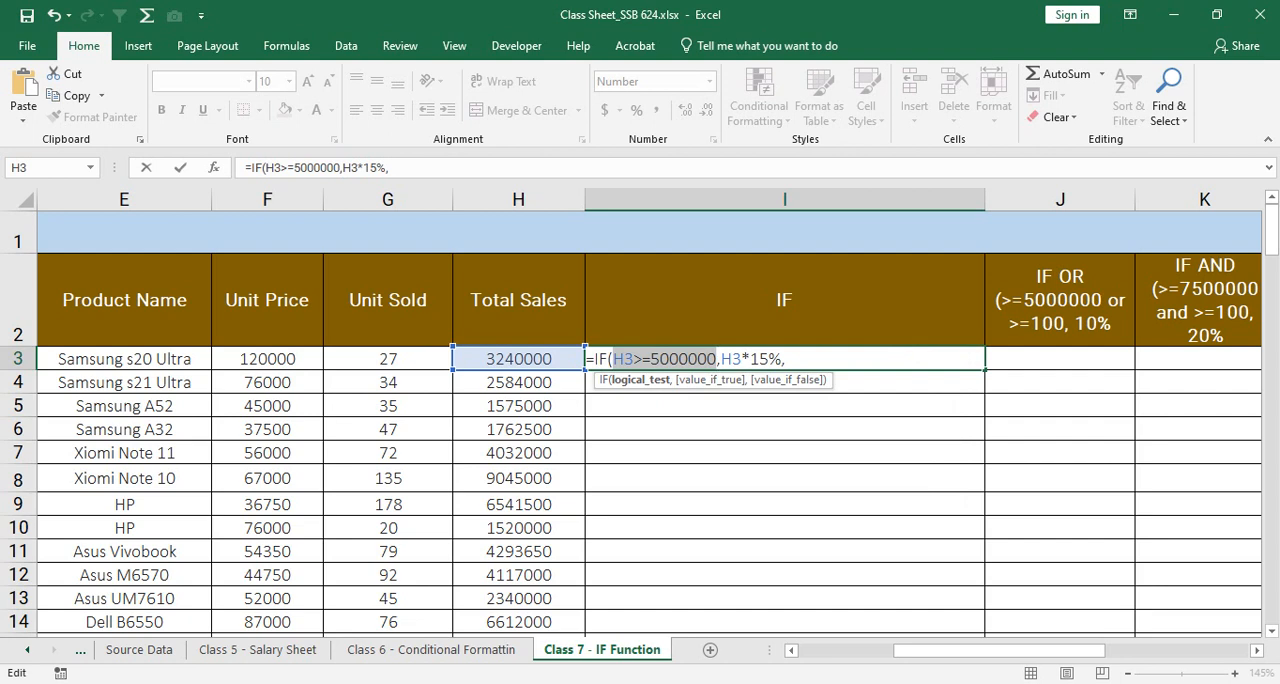
left_click_drag(720, 358, 782, 358)
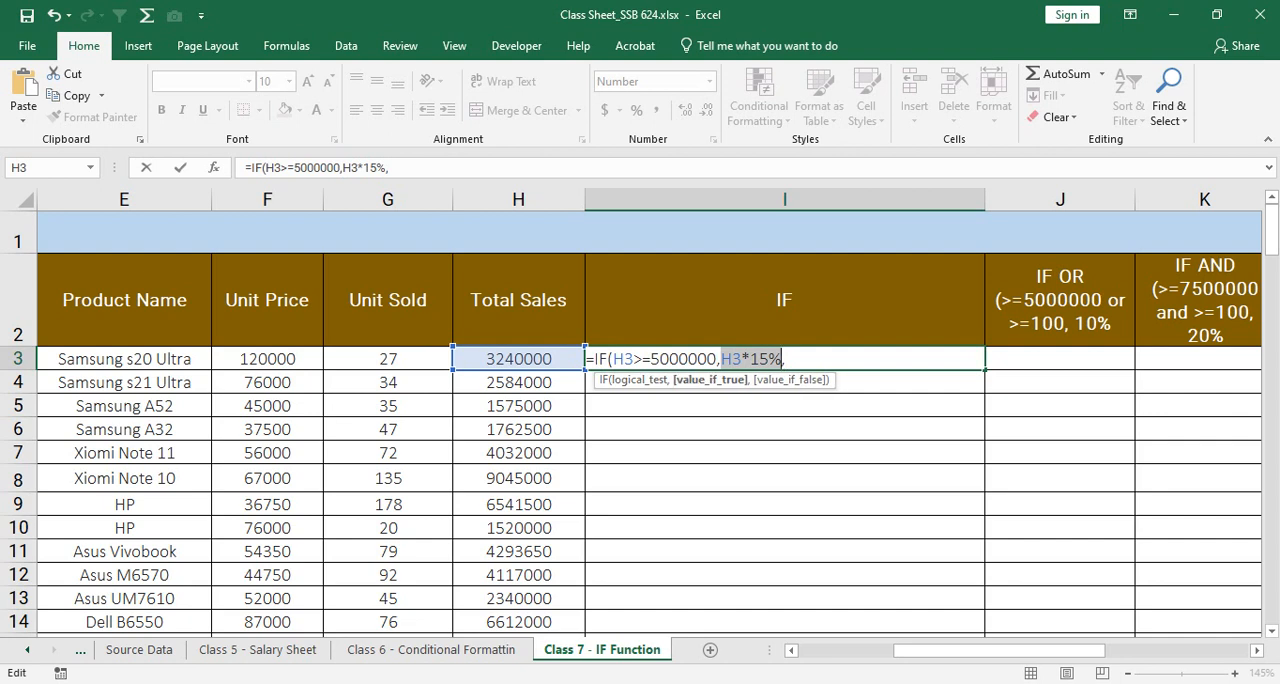
left_click(786, 358)
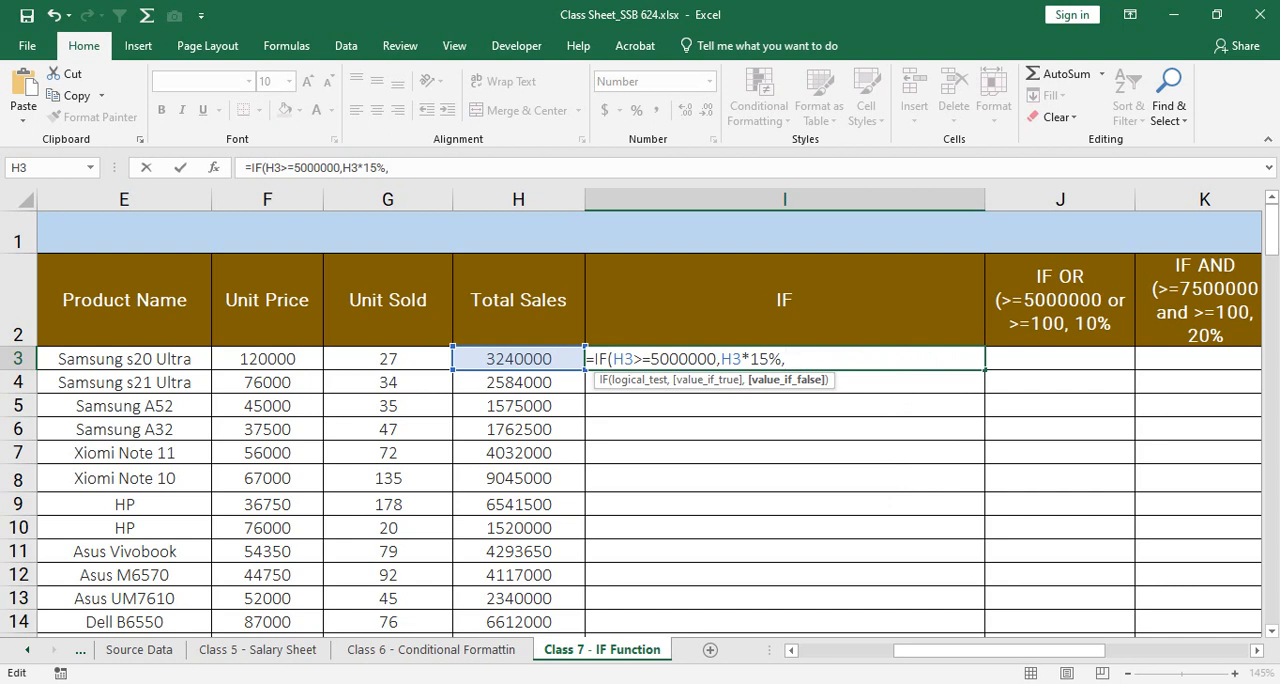
type("0")
key("BackSpace")
type("0")
scroll(640, 420, "down", 2)
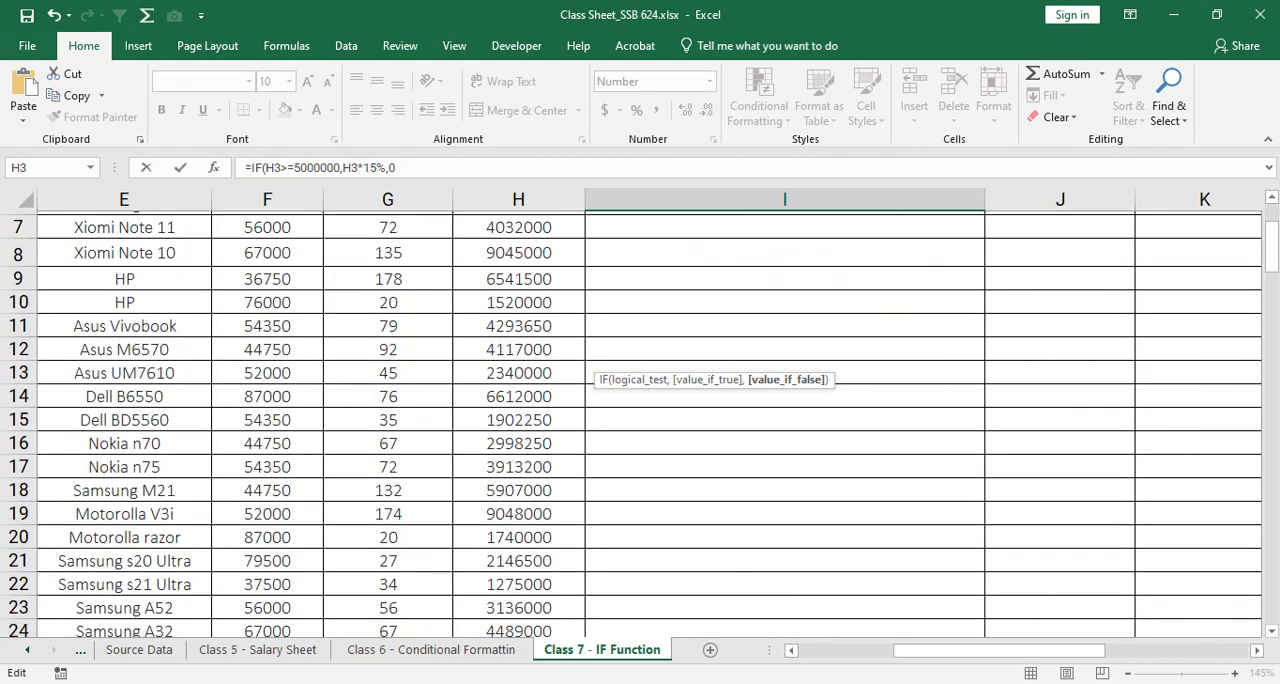
scroll(640, 420, "up", 2)
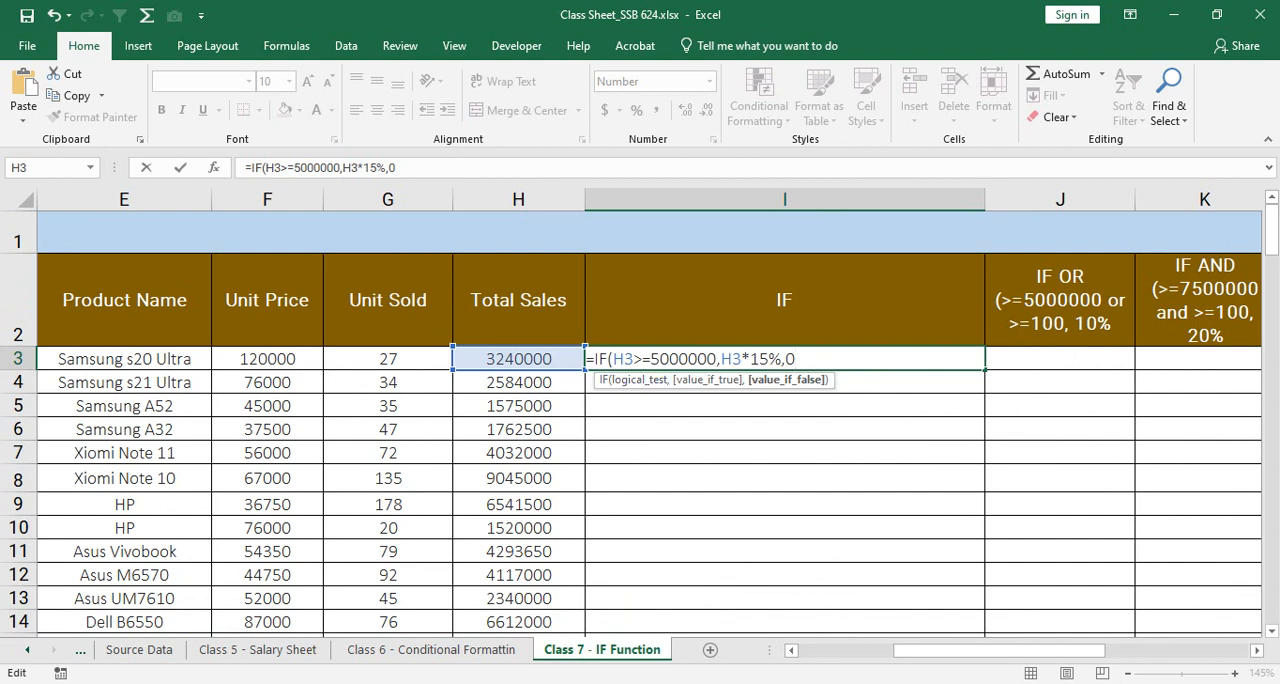
left_click_drag(612, 358, 782, 358)
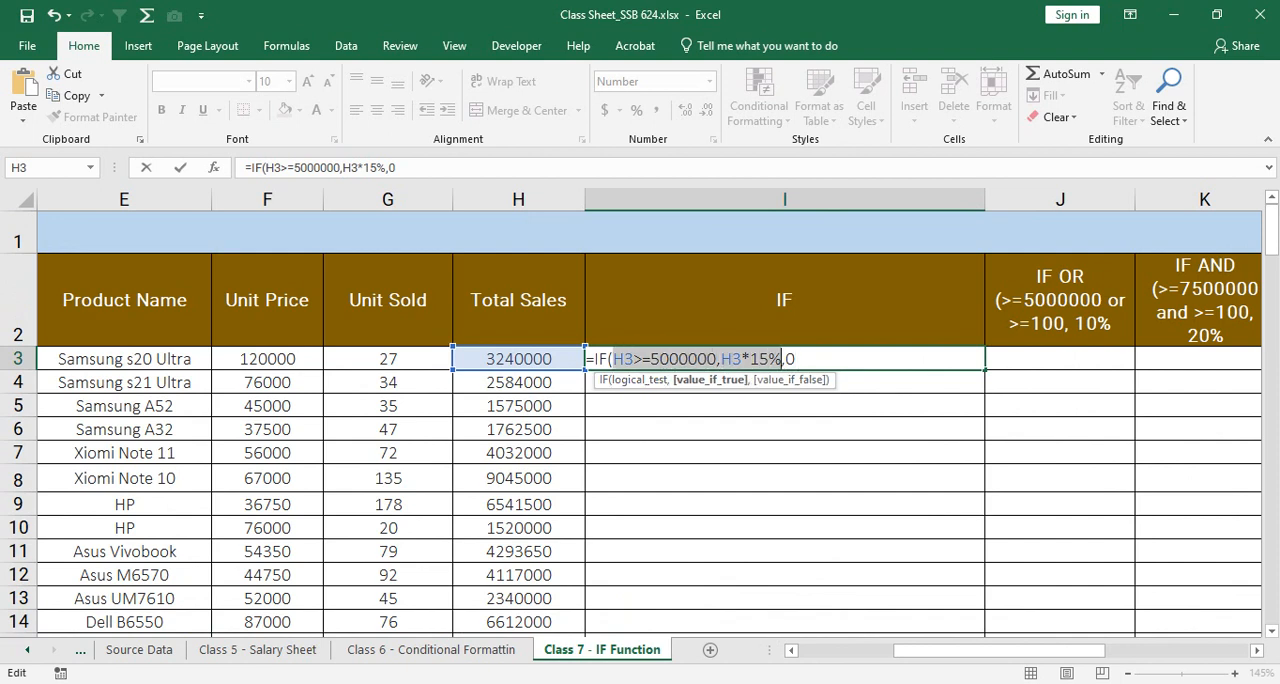
left_click(796, 359)
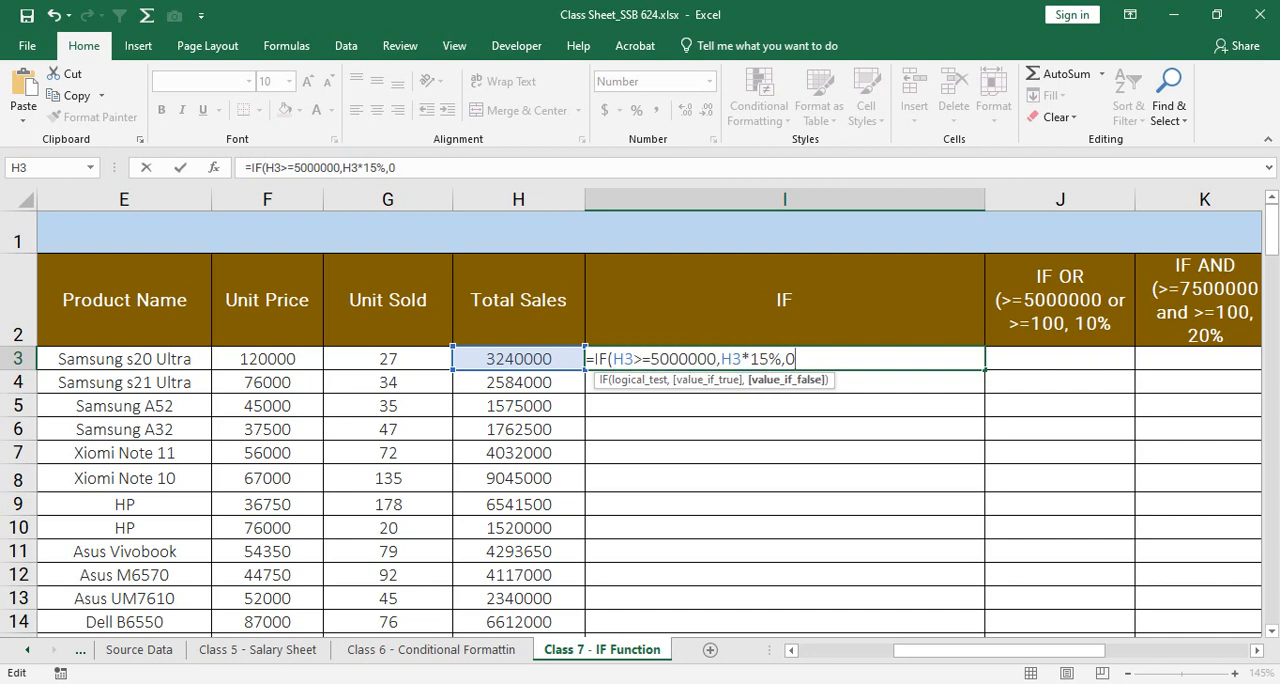
Step: Re-enter 0 as the false value, recheck the arguments and close the formula as =IF(H3>=5000000,H3*15%,0)
key("BackSpace")
key("BackSpace")
type("0")
left_click_drag(613, 359, 717, 359)
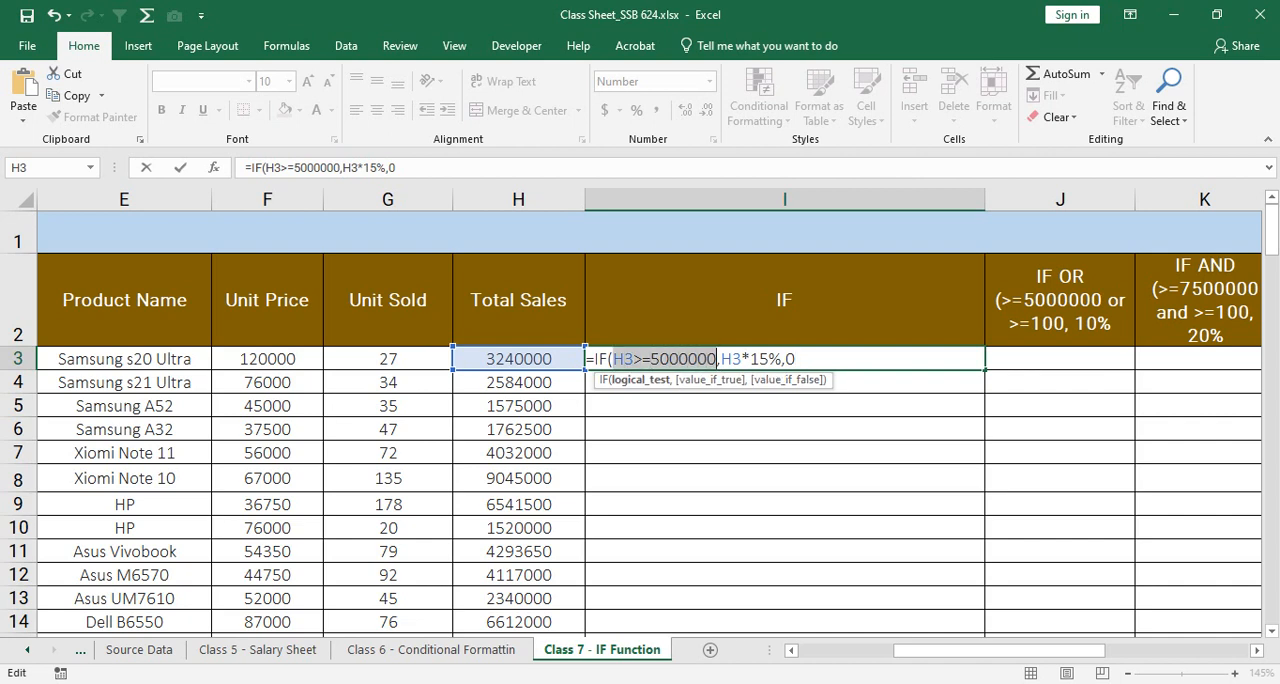
left_click_drag(720, 359, 782, 359)
left_click(796, 359)
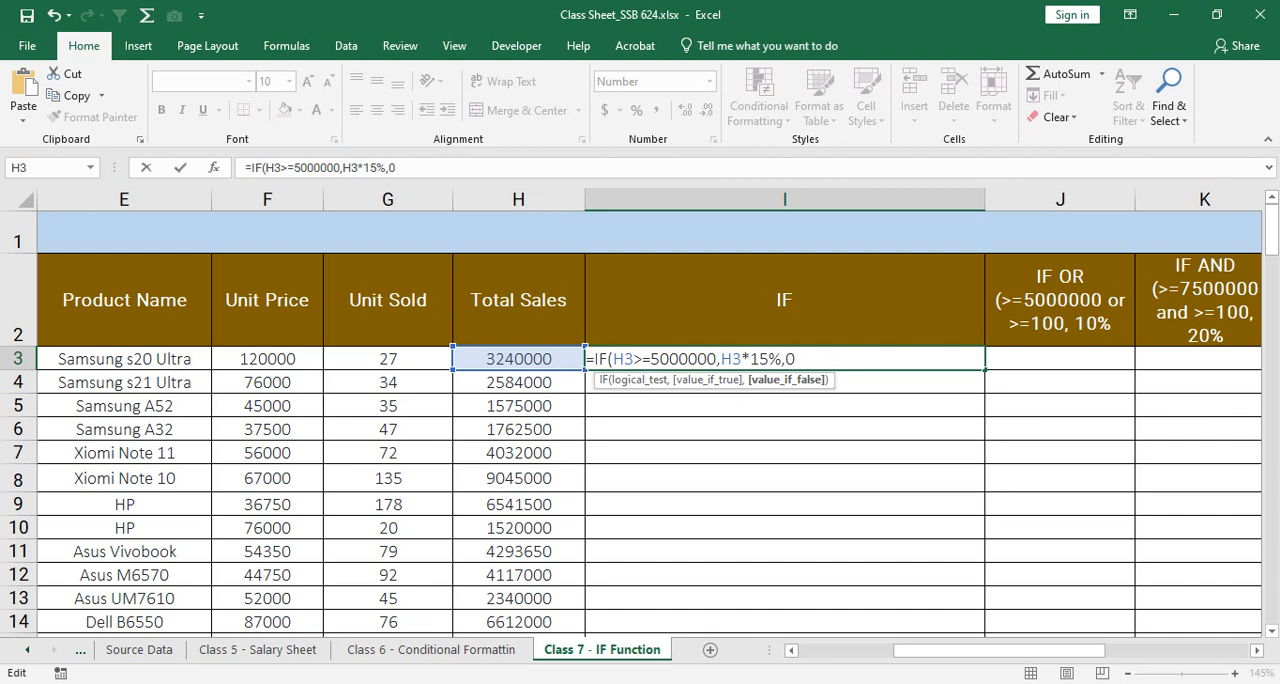
type(")")
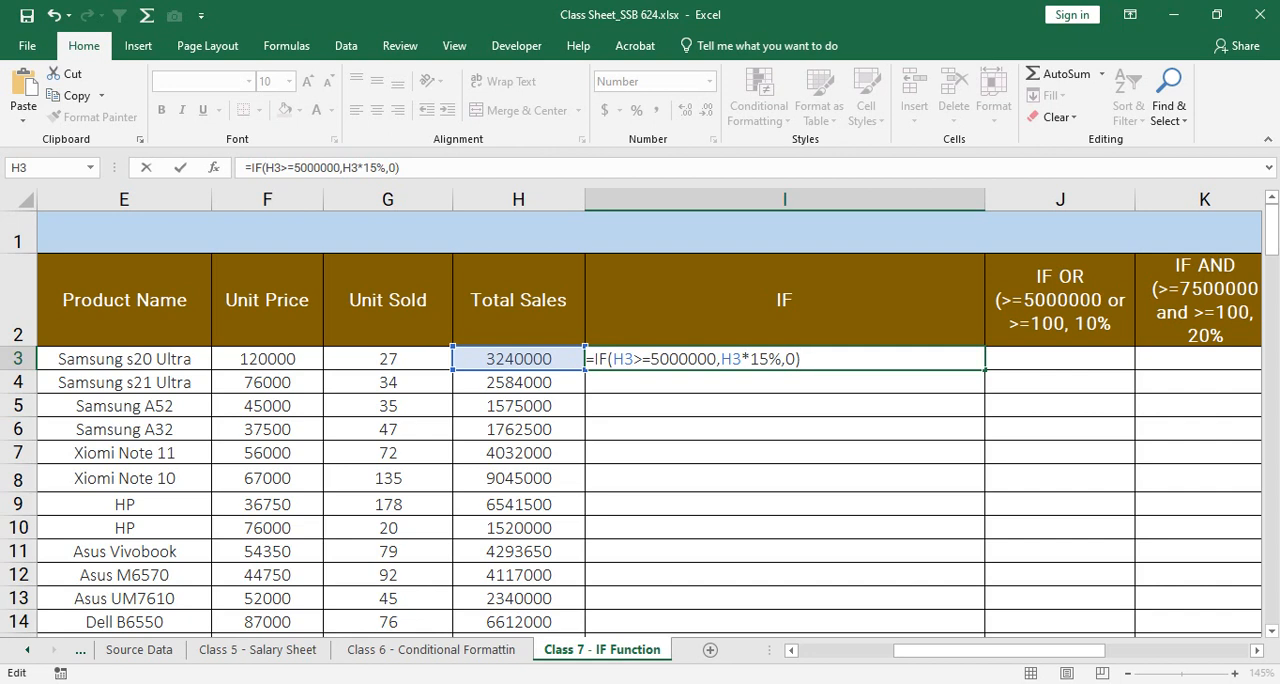
Step: Delete the entire IF formula from I3 and reselect the cell
left_click_drag(802, 359, 586, 359)
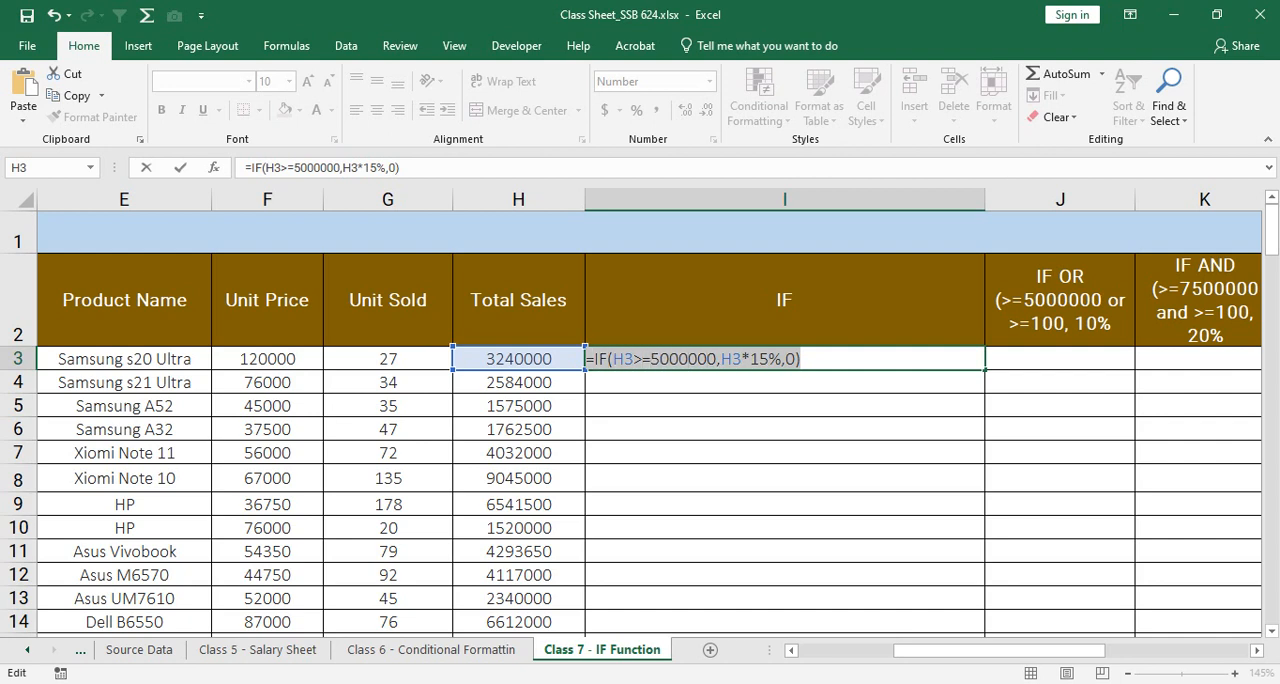
key("BackSpace")
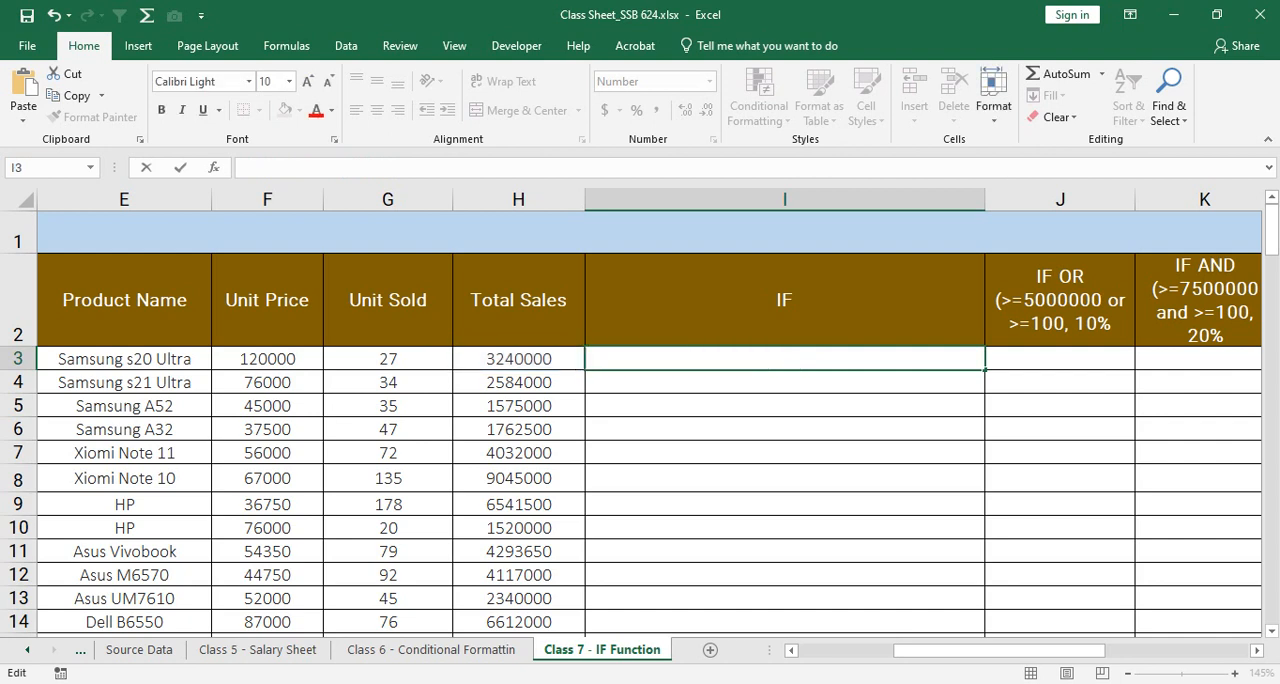
key("Return")
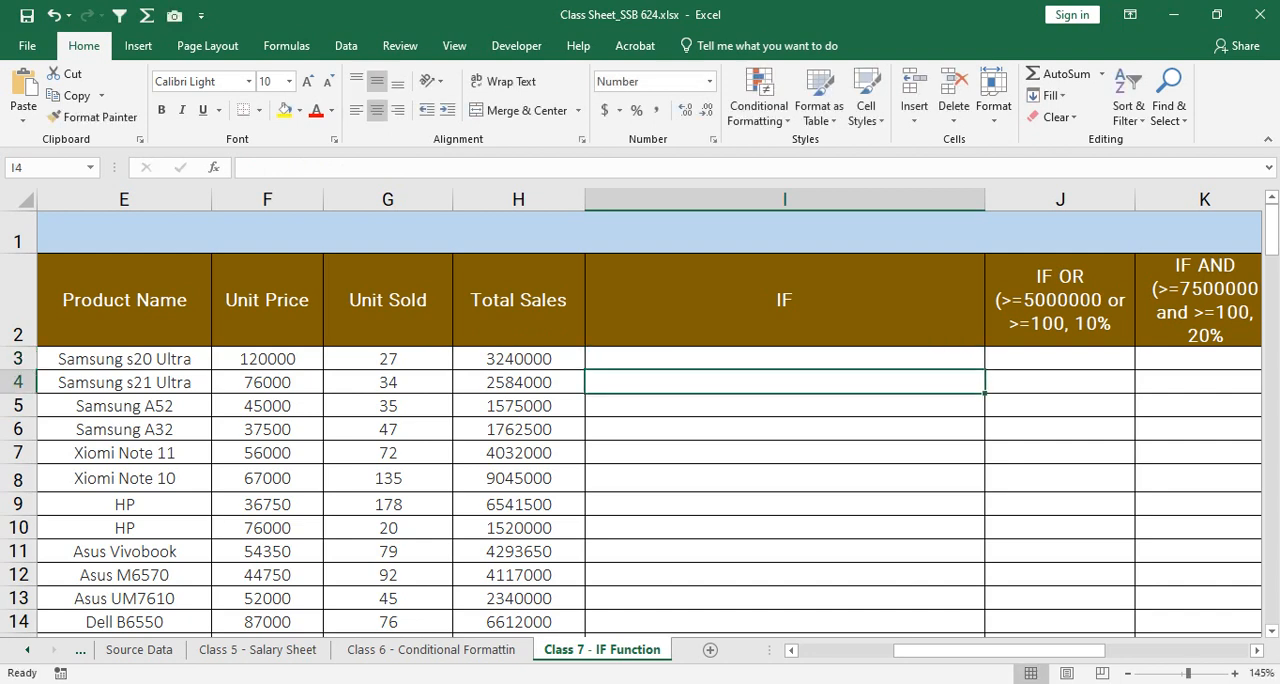
key("Up")
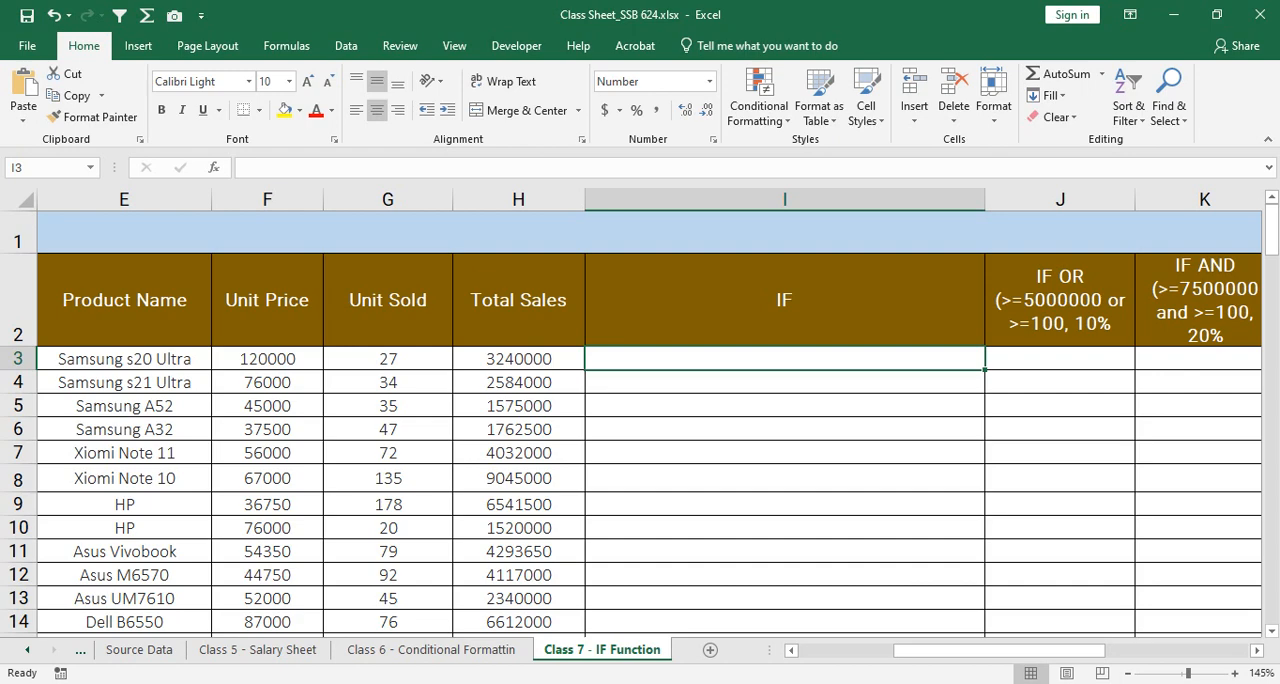
Step: Select the Total Sales values from H3 down to H108 and look through them back to the first row
left_click_drag(518, 358, 518, 599)
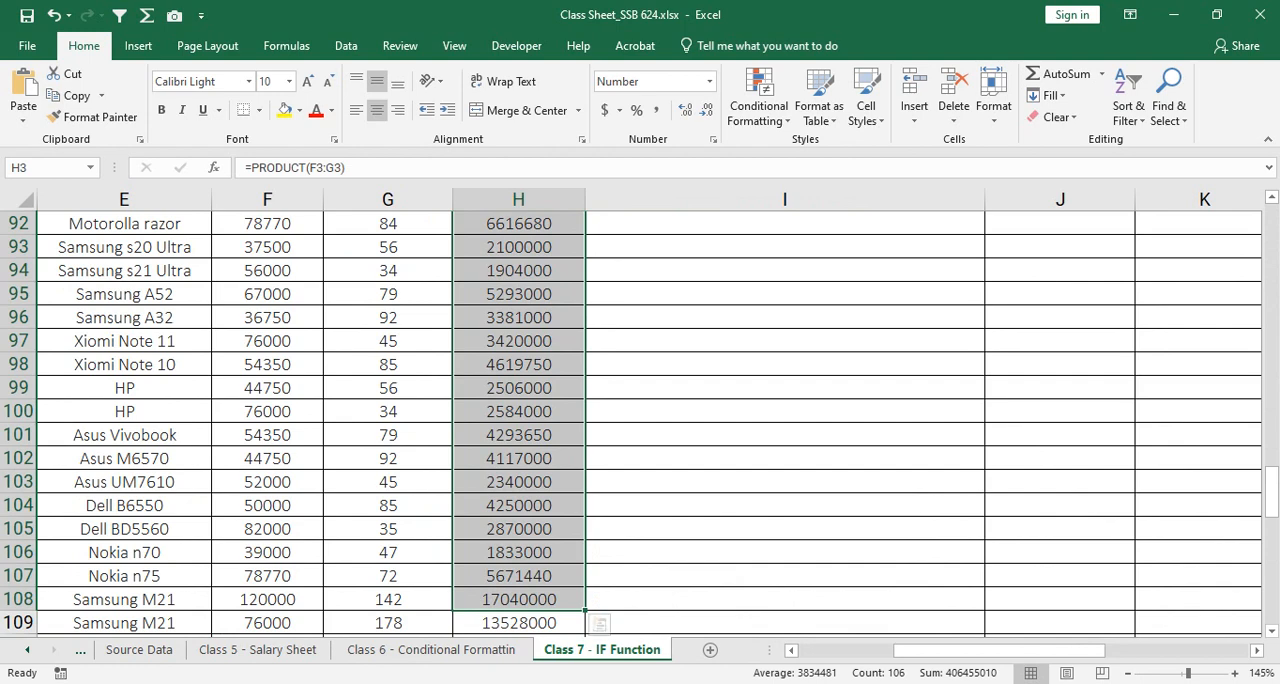
scroll(640, 425, "up", 13)
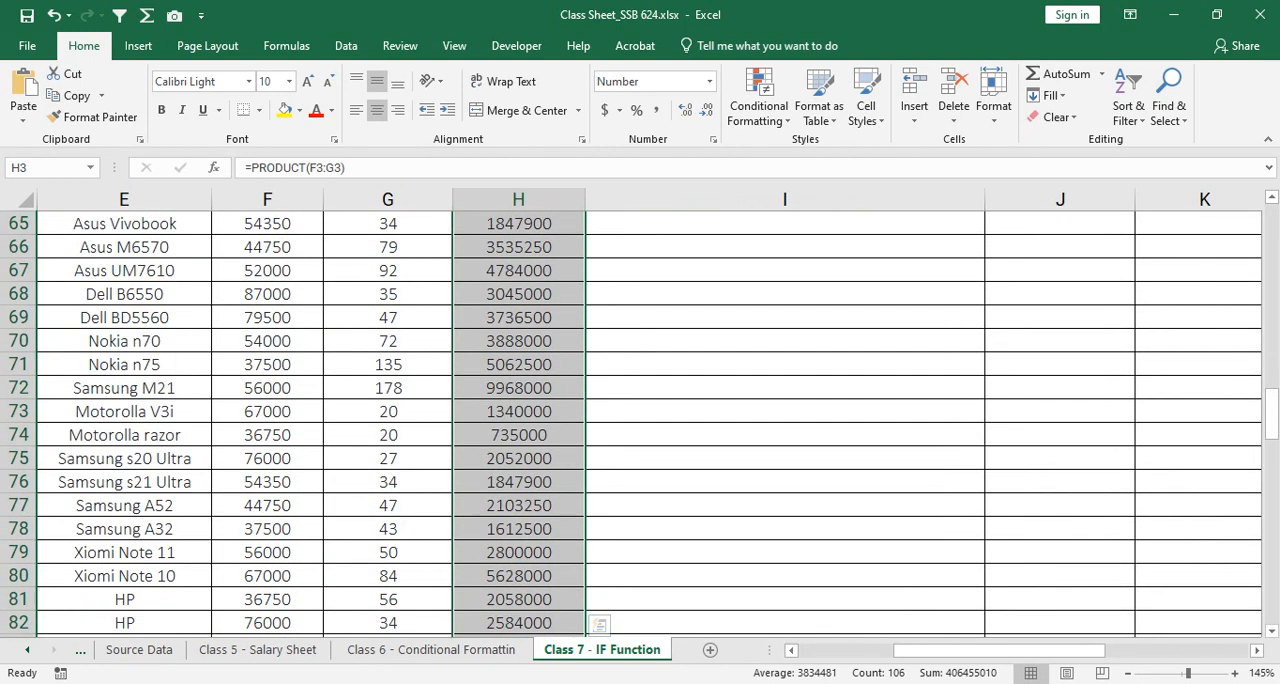
scroll(640, 425, "up", 15)
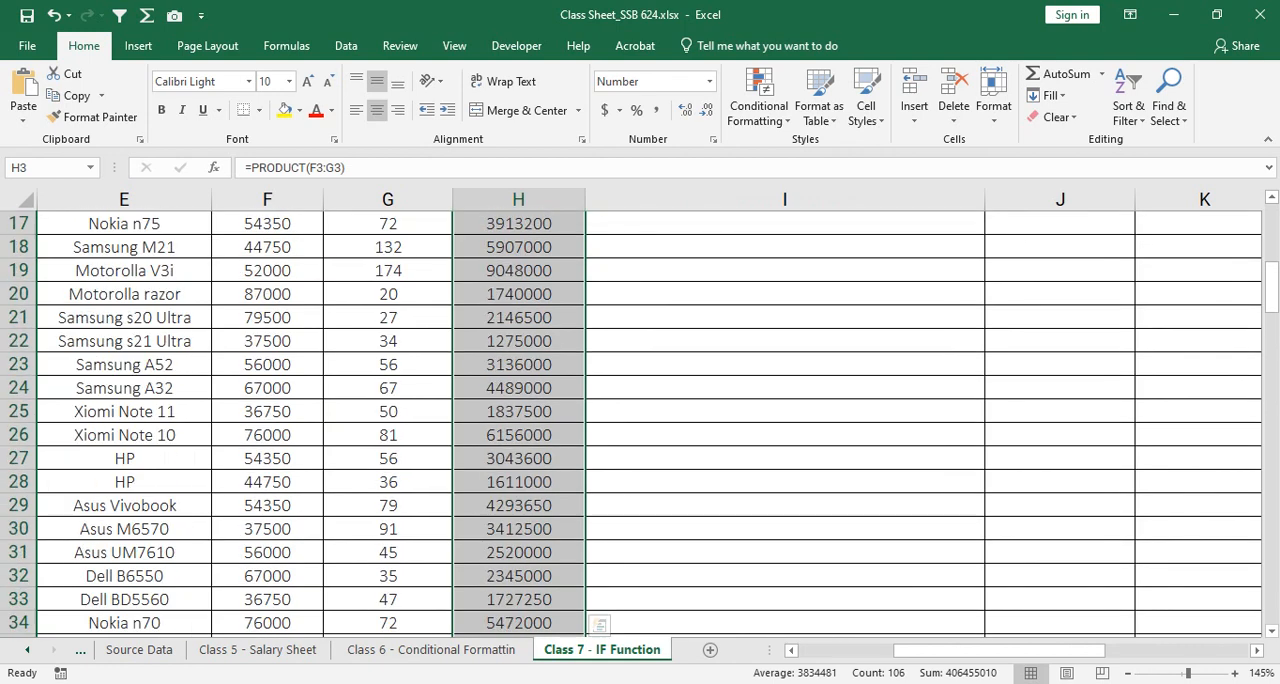
scroll(640, 425, "up", 3)
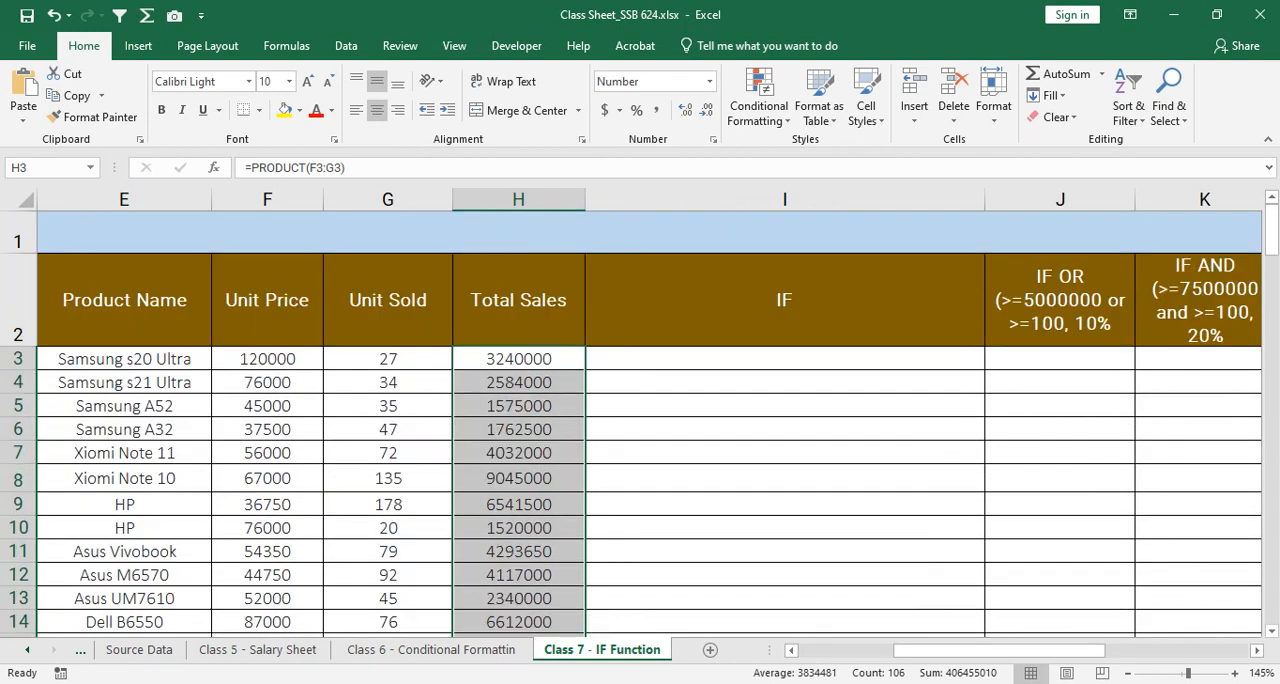
Step: Start an IF formula in I3 with H3>5000000 as the logical test
left_click(785, 359)
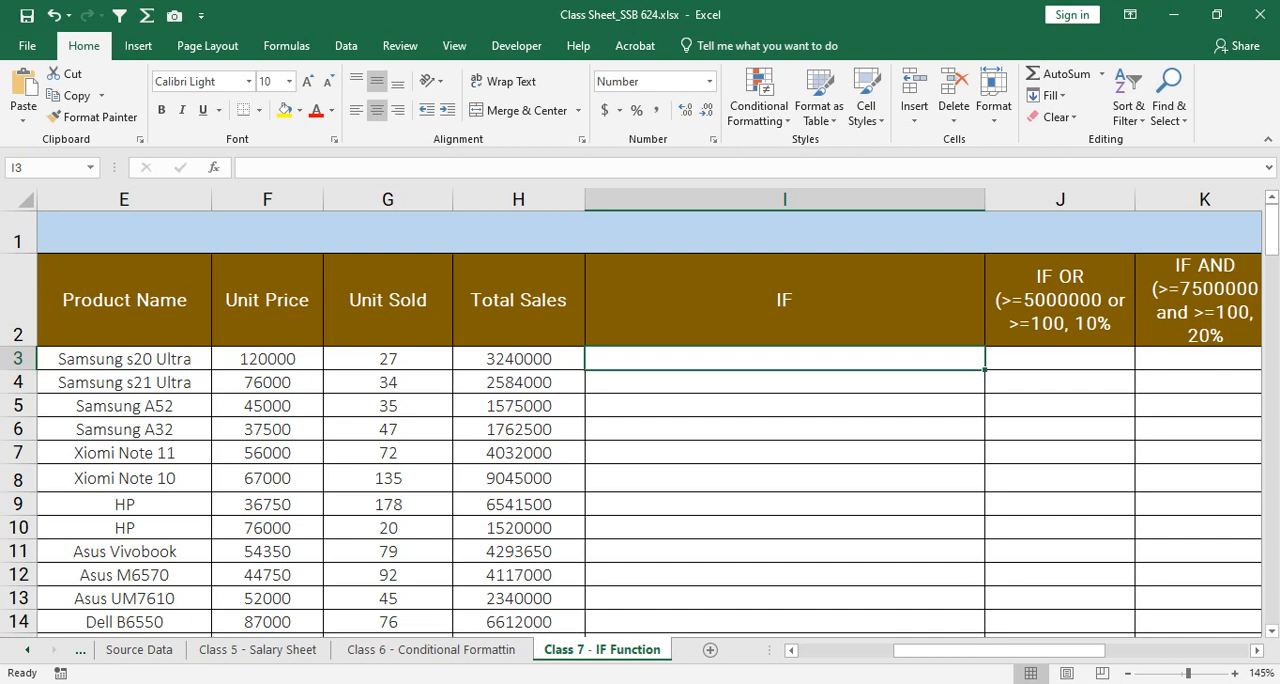
type("=fi")
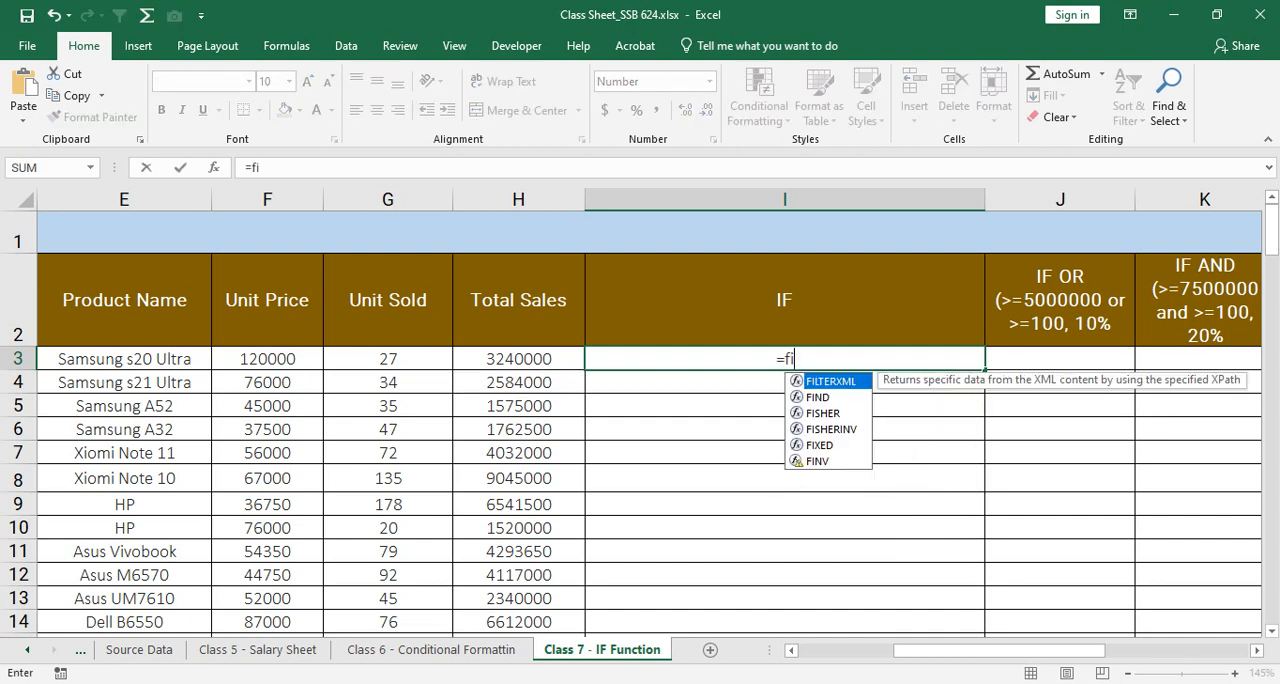
key("BackSpace")
key("BackSpace")
type("IF(")
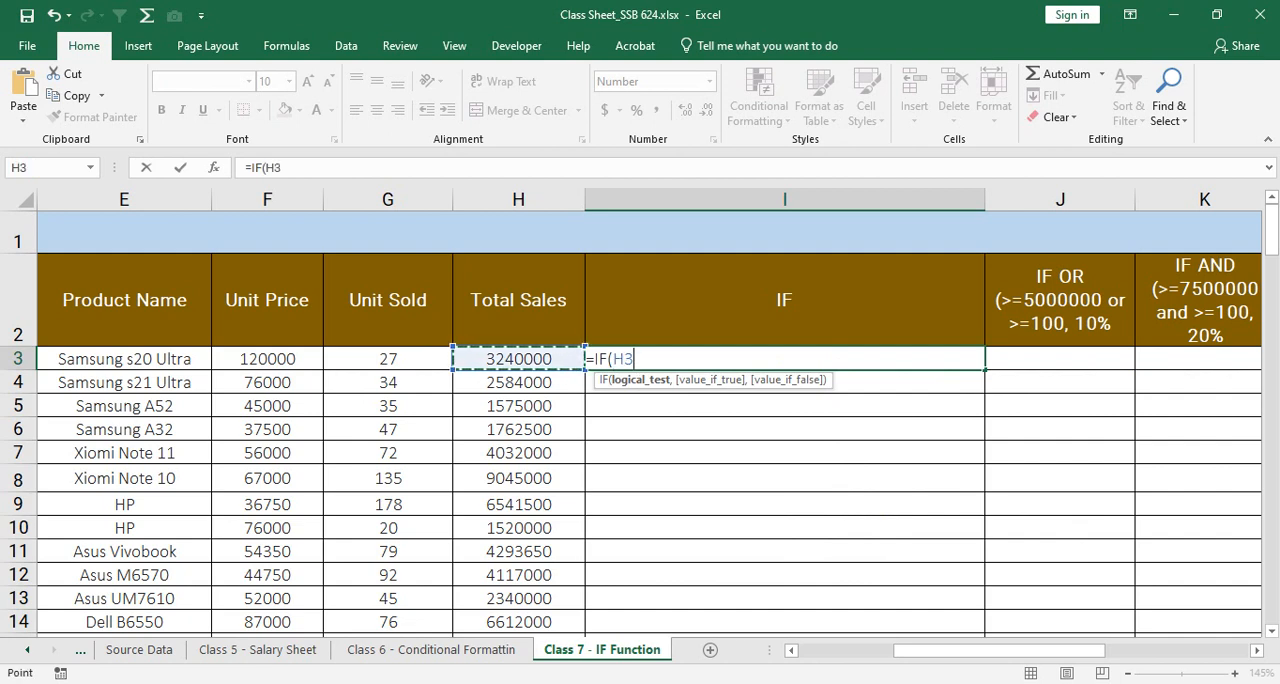
type(">")
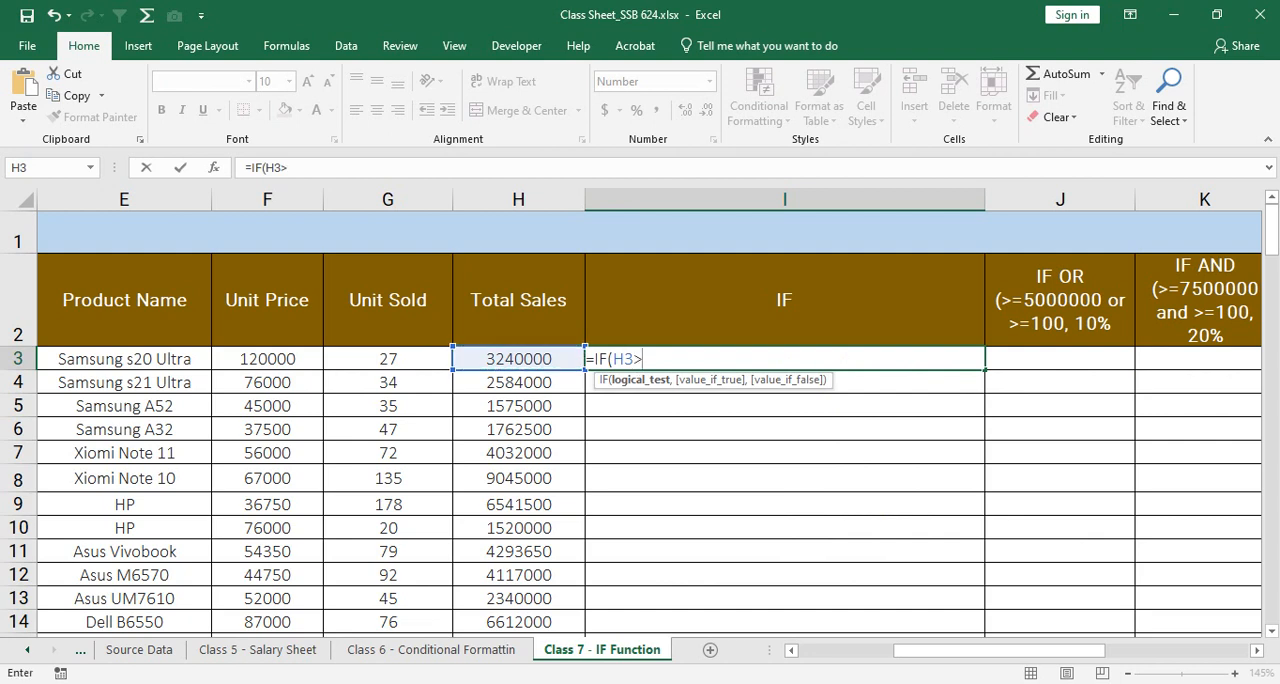
type("5000000")
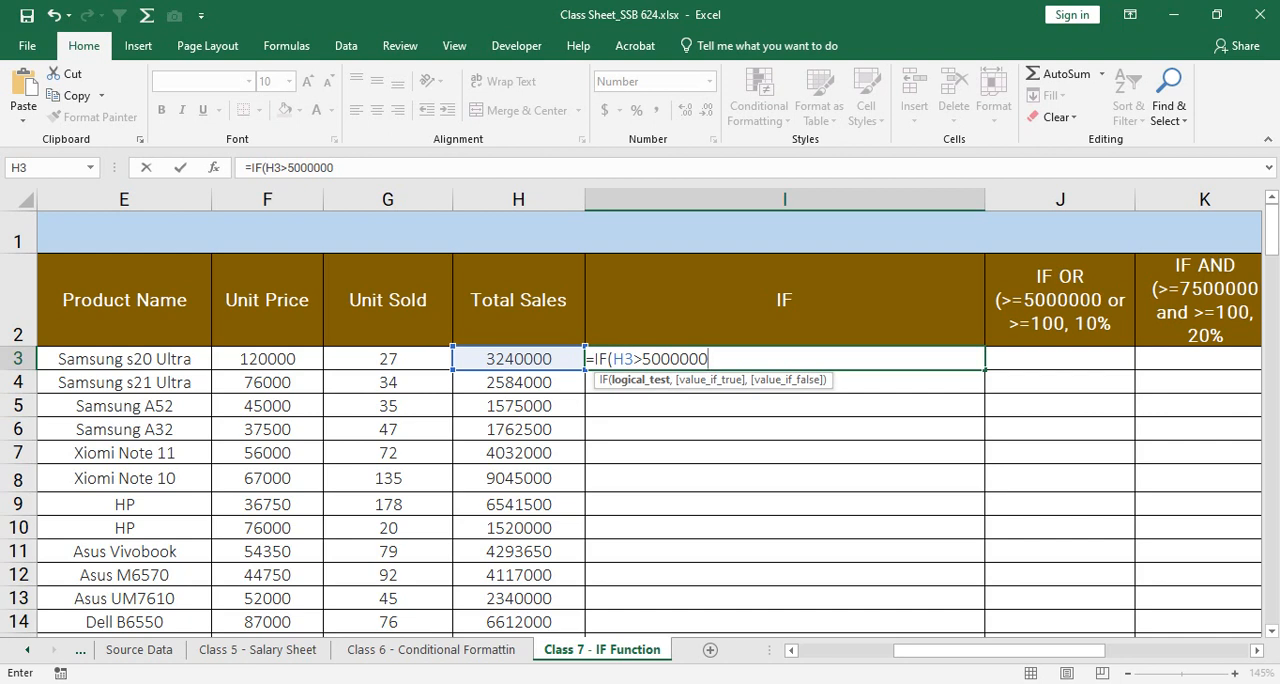
Step: Complete the IF formula in I3 with H3*15% as the value if true and 0 as the value if false
type(",")
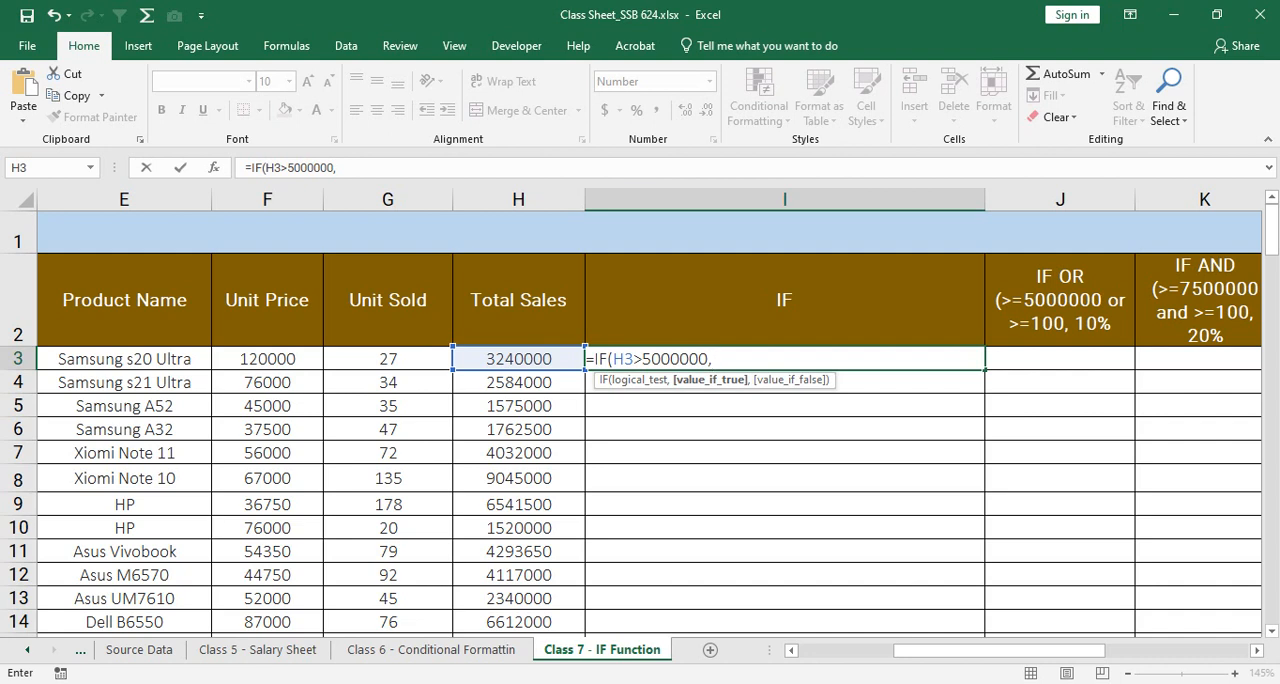
left_click(518, 359)
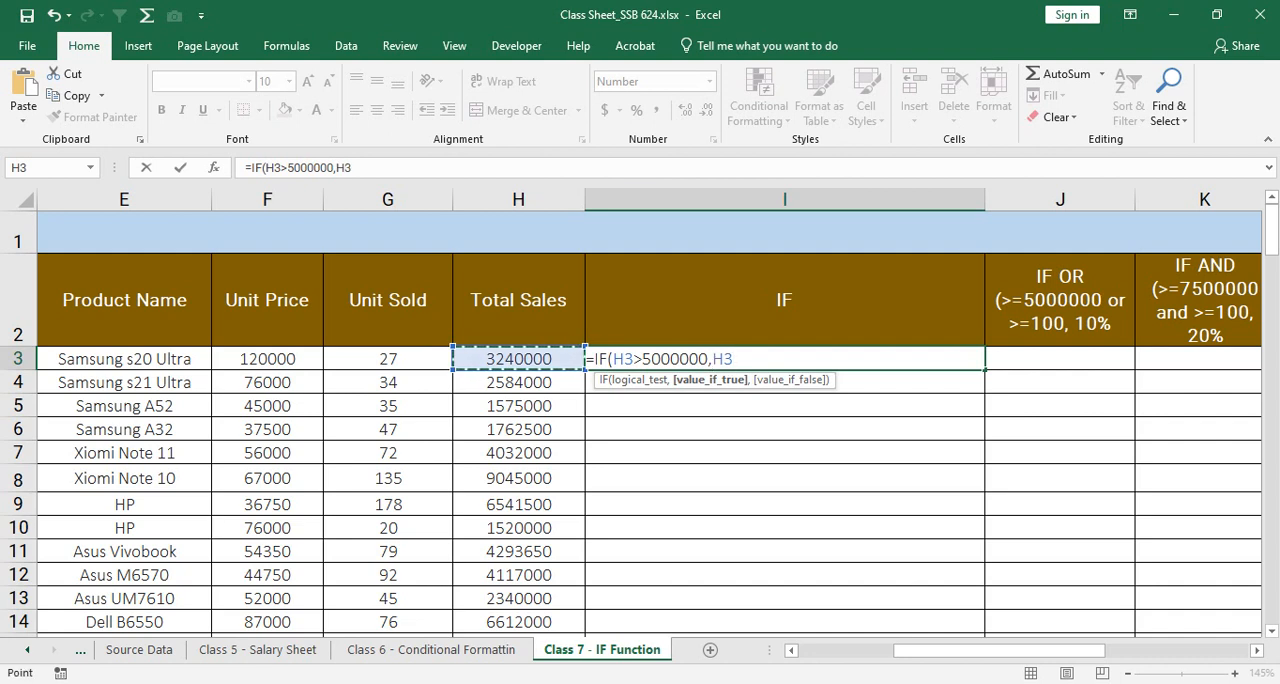
type("*15")
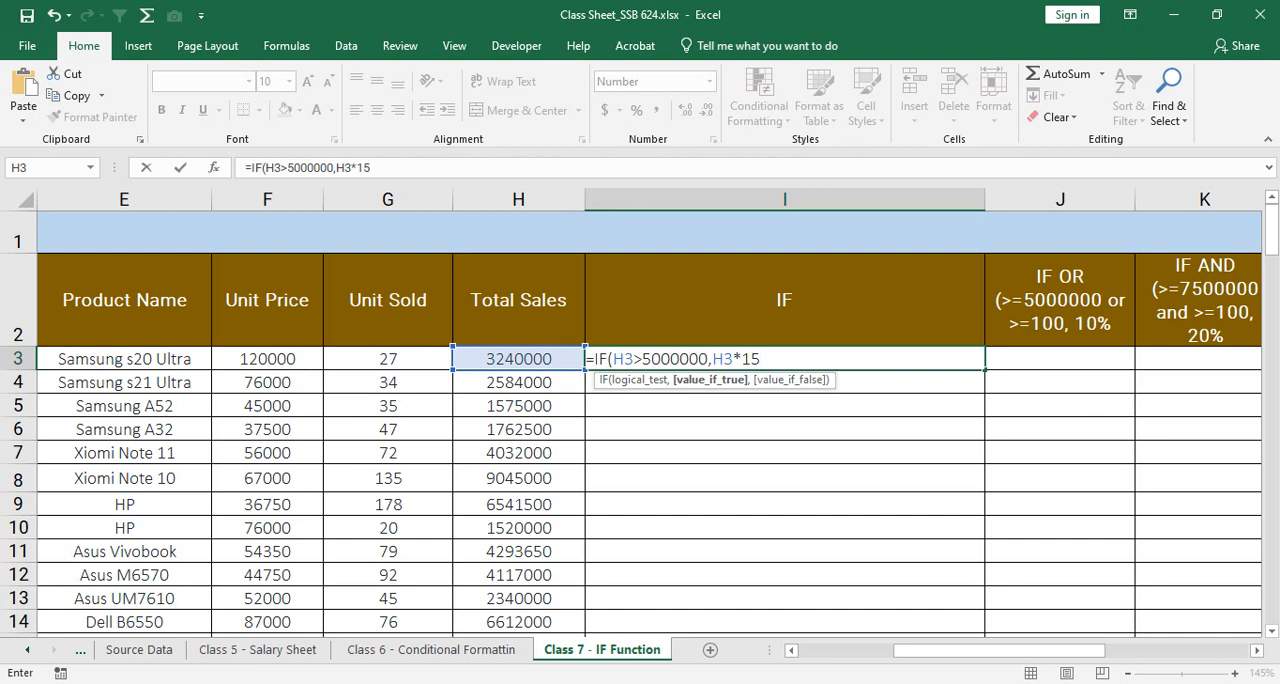
type("%")
type(",")
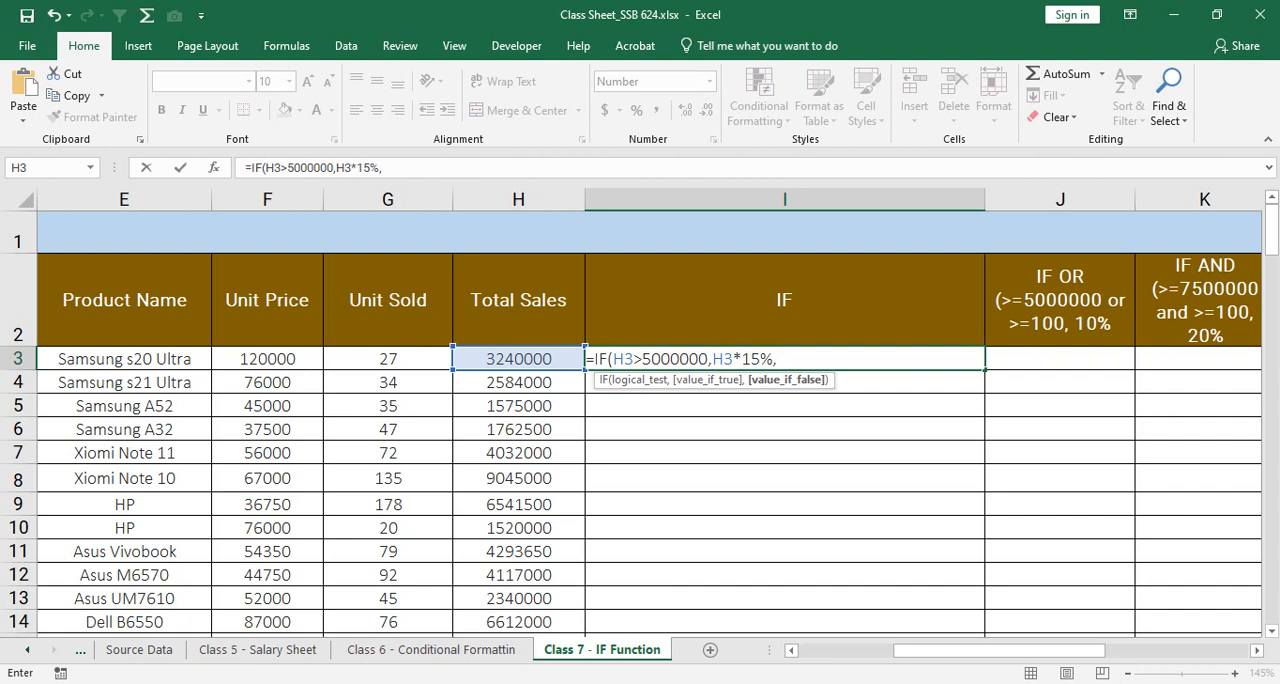
type("0)")
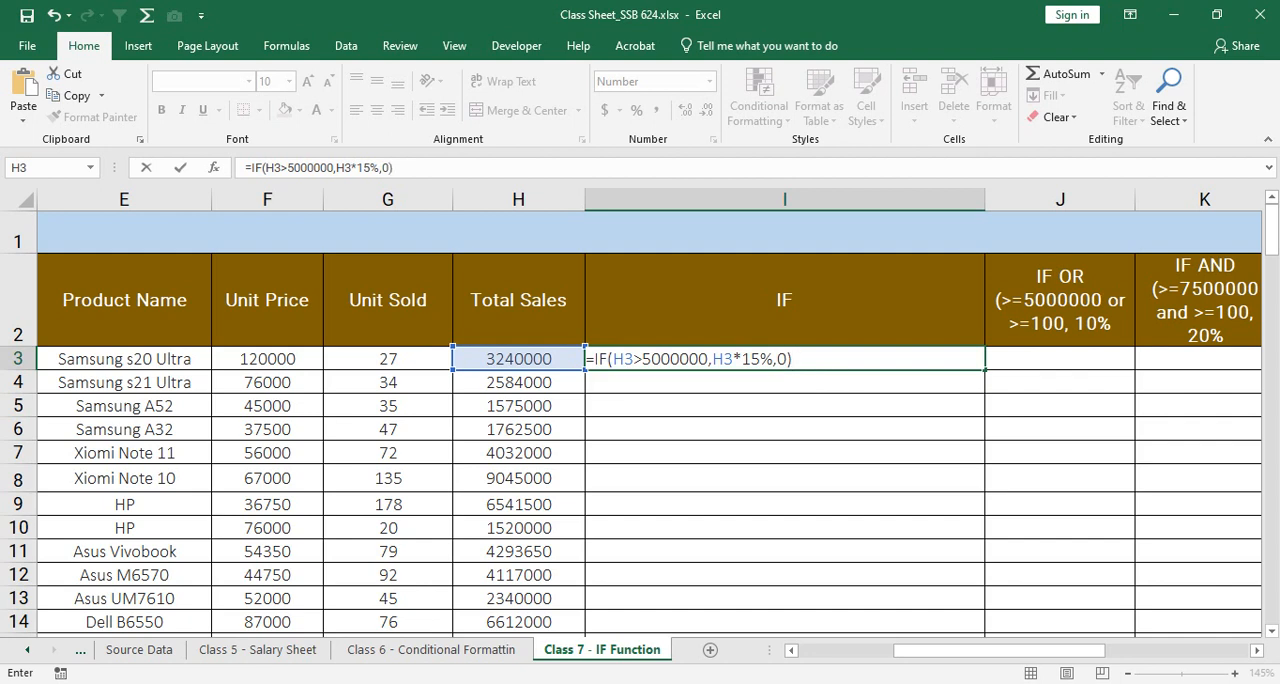
key("Return")
Step: Compare I3 with its Total Sales cell H3 and fill the I3 formula down column I to the end of the data
left_click(785, 359)
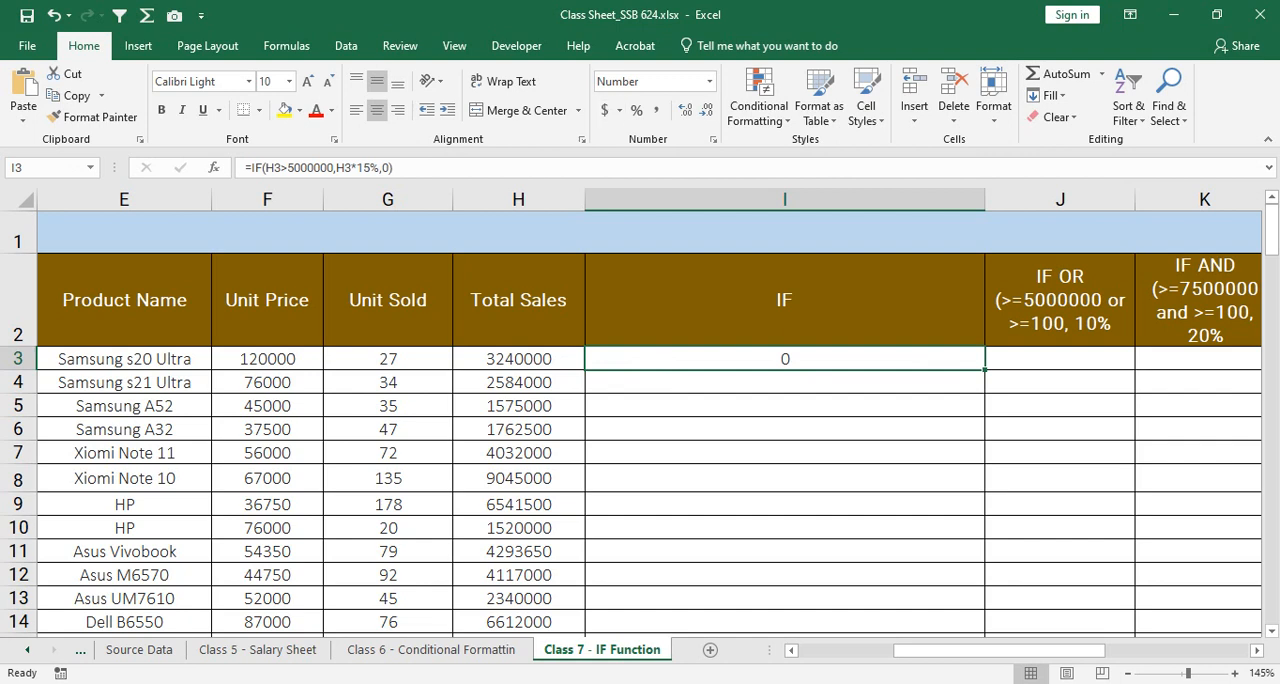
left_click(518, 359)
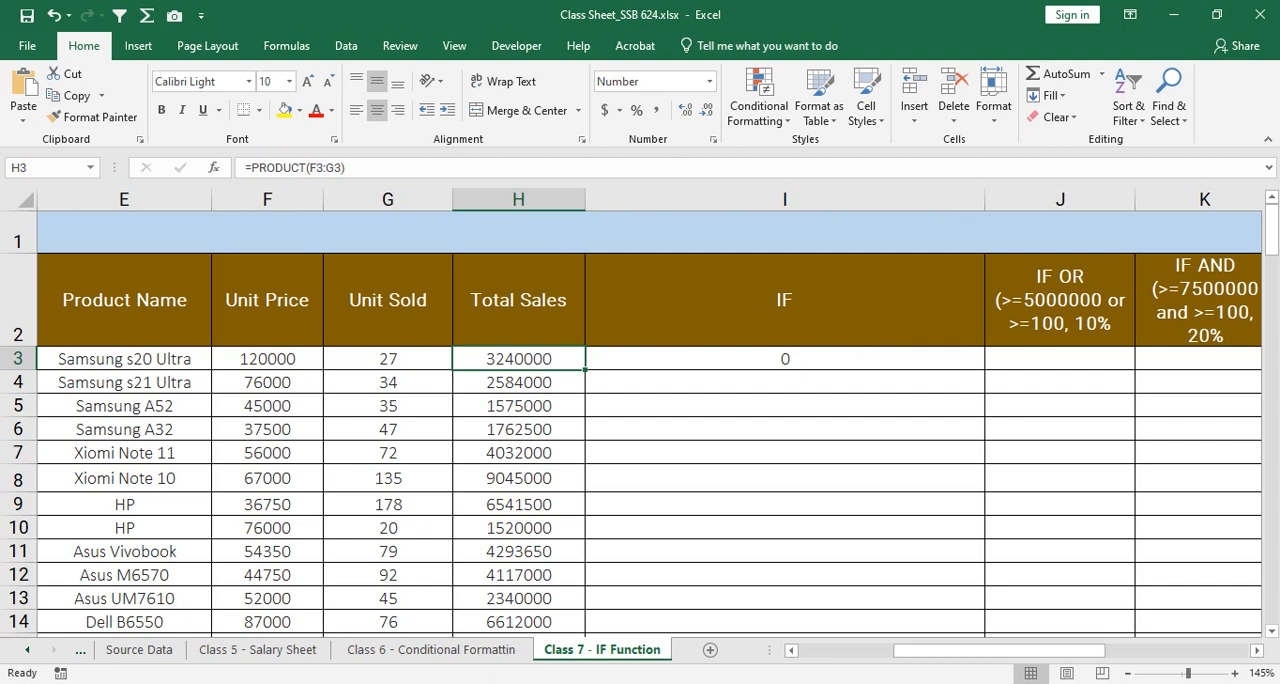
left_click(785, 359)
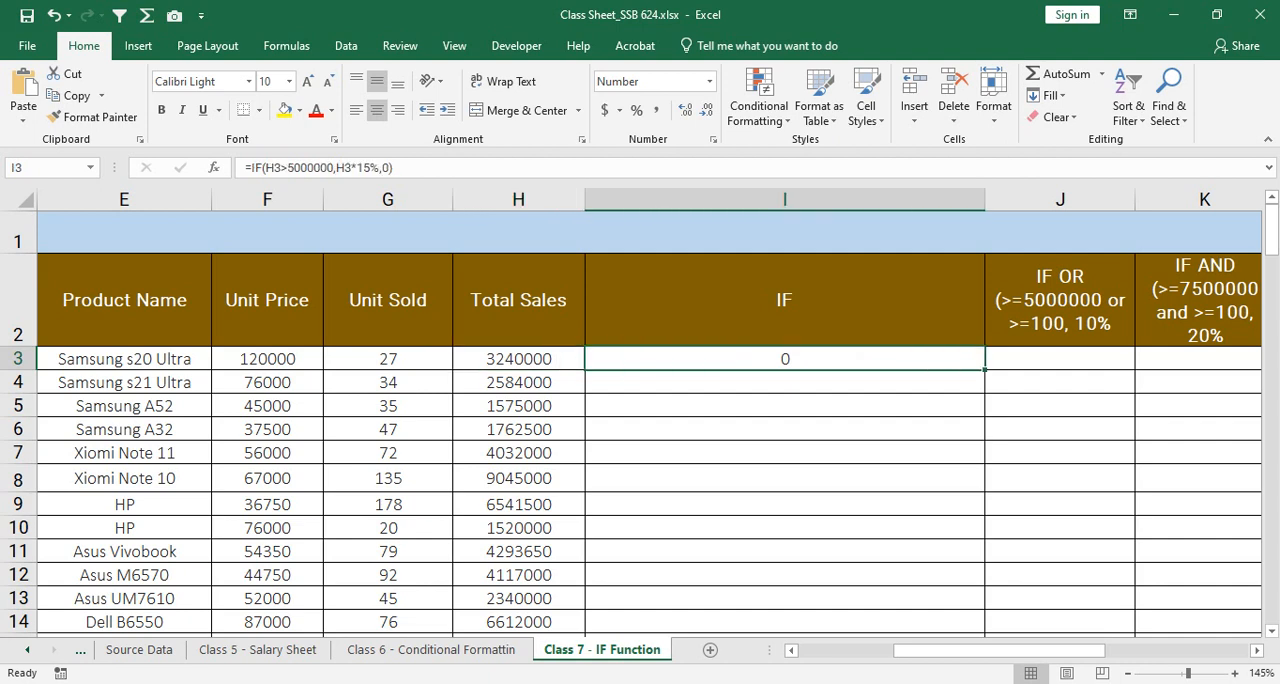
double_click(985, 370)
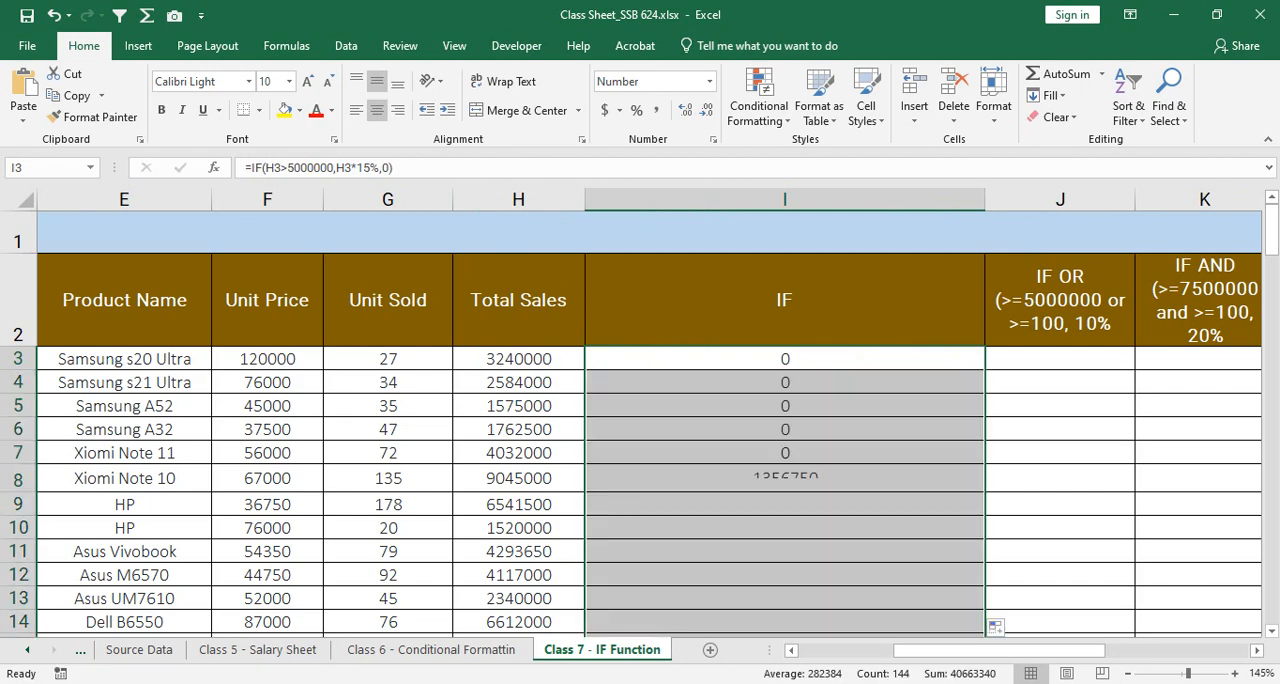
Step: Check the filled IF results against Total Sales down to row 146, including the formulas in I18 and I19
scroll(985, 370, "down", 4)
scroll(650, 420, "down", 1)
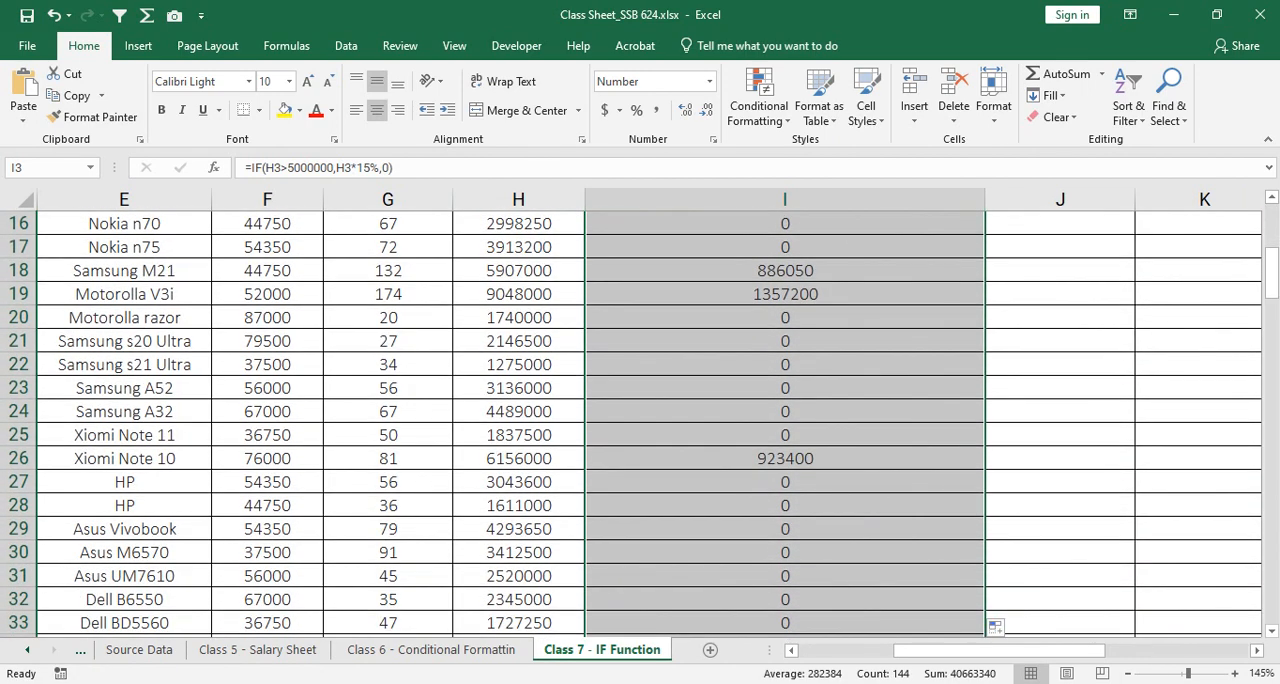
left_click(785, 271)
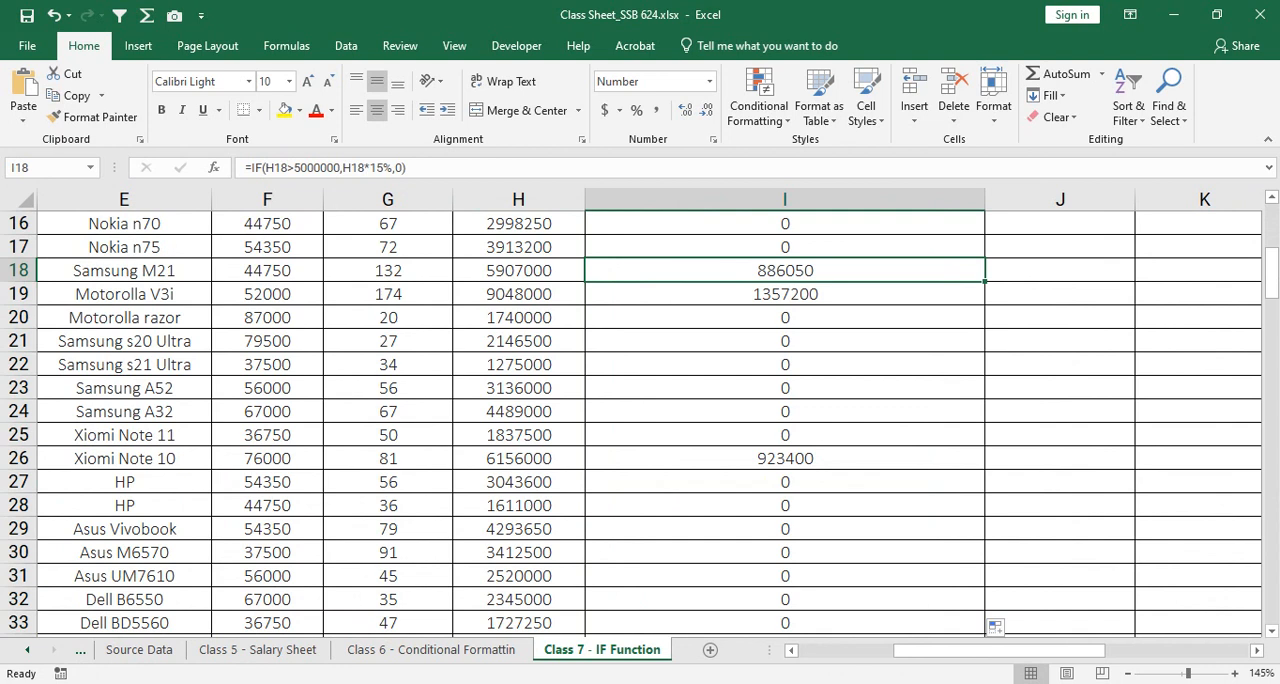
left_click(785, 294)
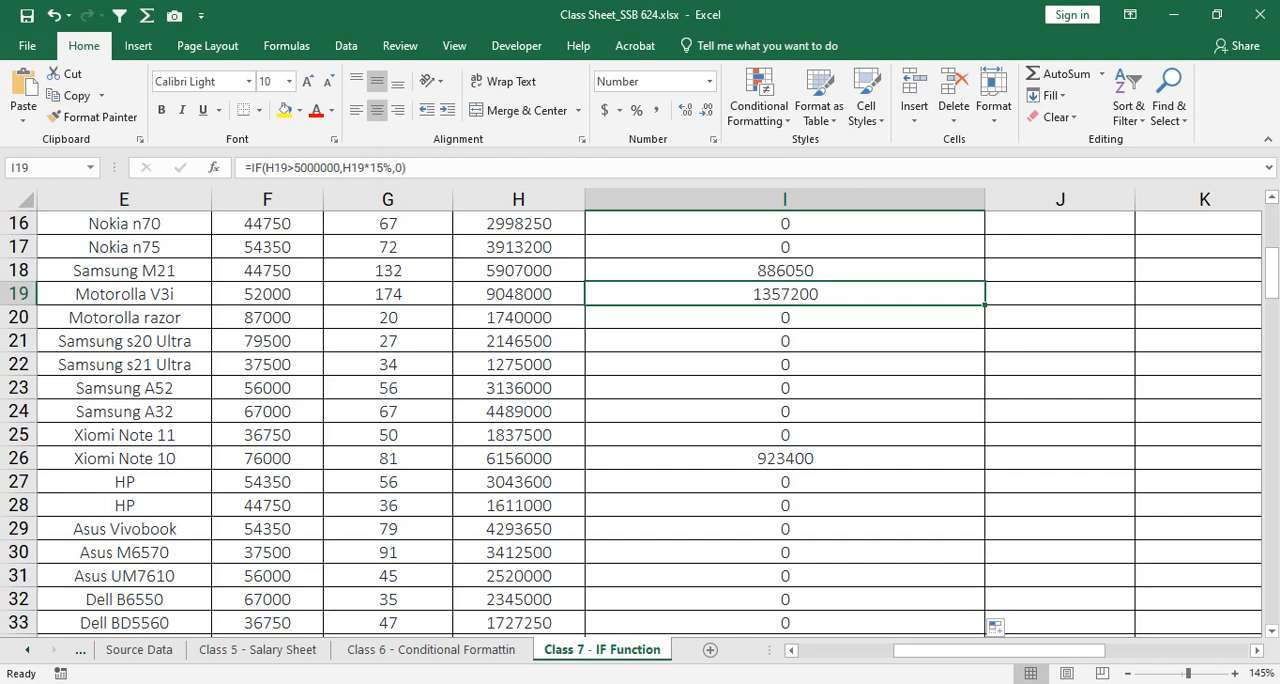
scroll(640, 420, "down", 11)
scroll(640, 420, "down", 20)
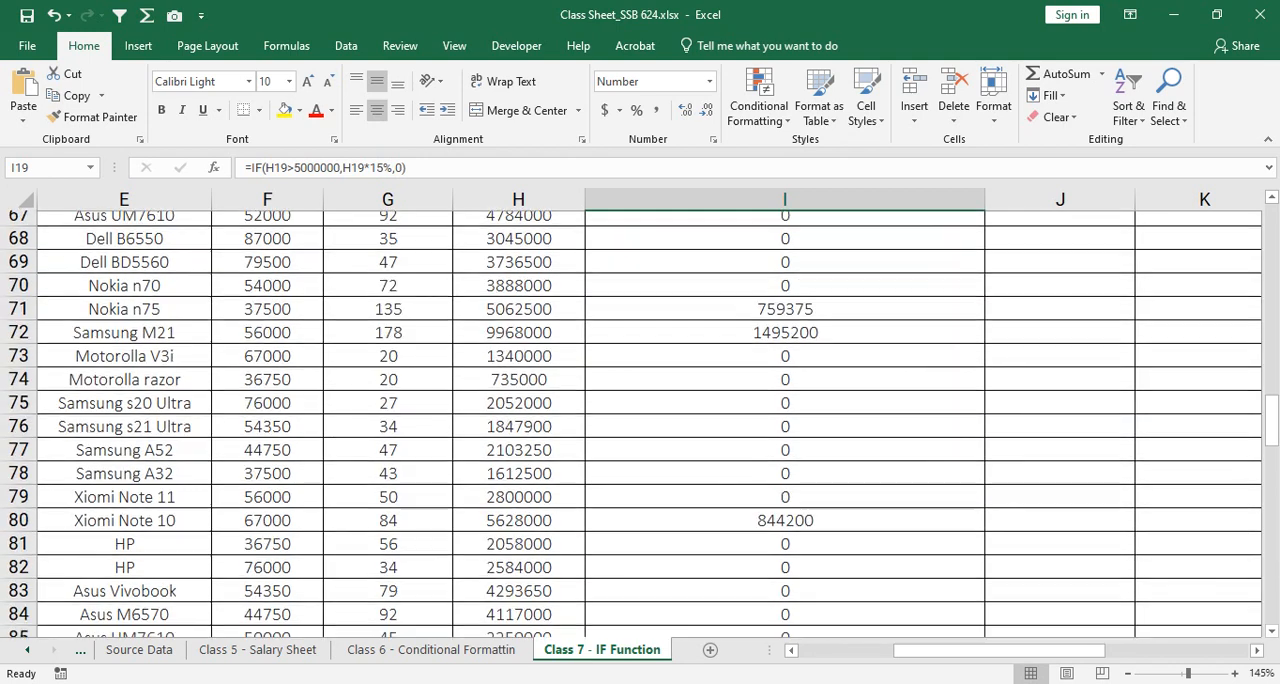
scroll(640, 420, "down", 7)
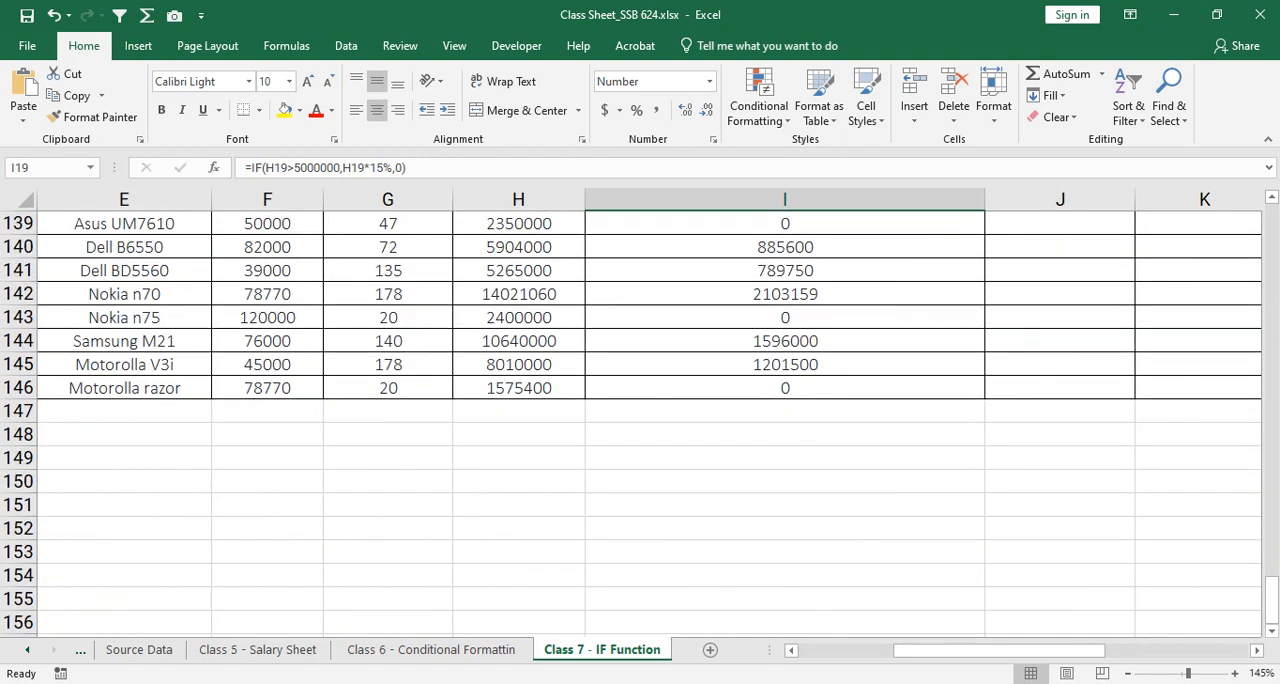
scroll(640, 420, "up", 14)
left_click_drag(1272, 506, 1272, 230)
Step: Replace the value if false in the I3 formula with empty text, giving =IF(H3>5000000,H3*15%,"")
double_click(820, 359)
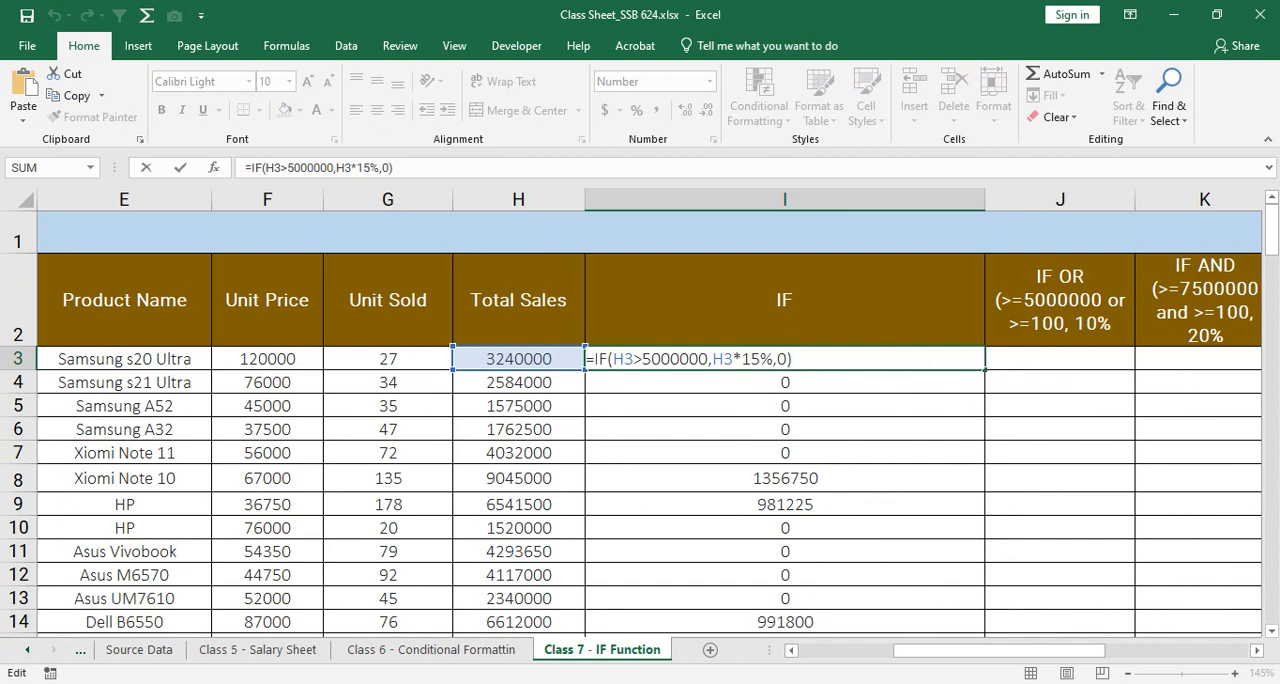
key("ctrl+Return")
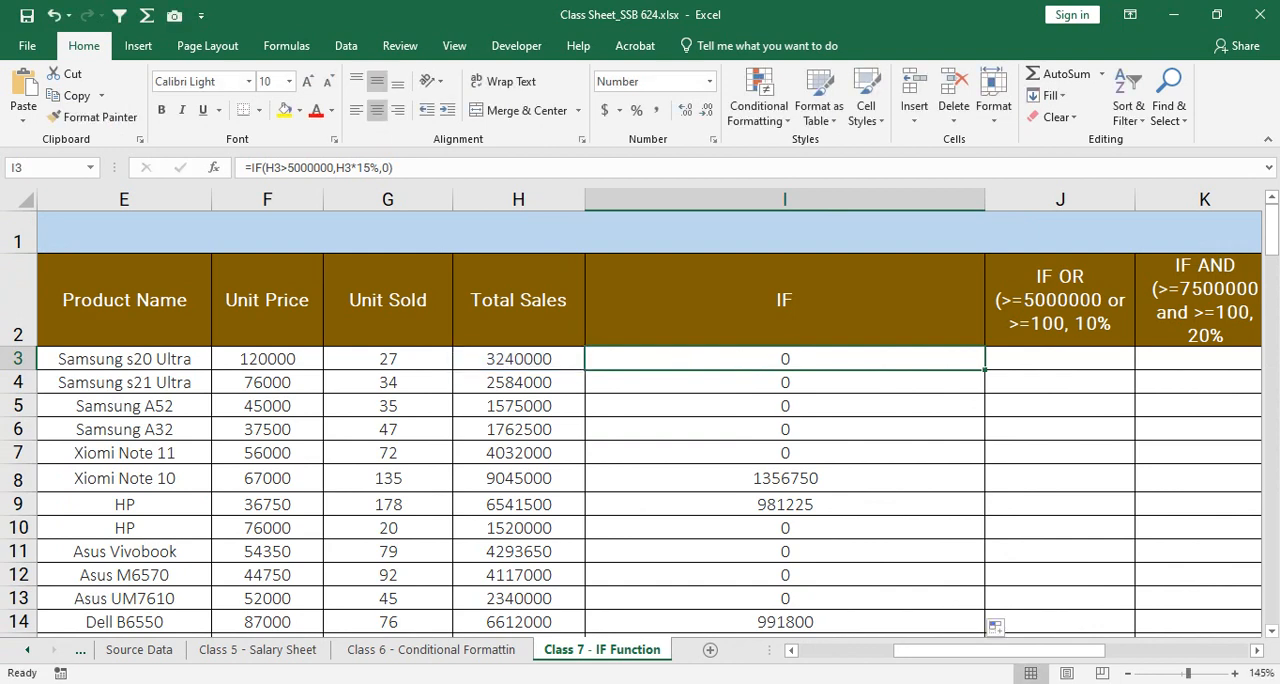
key("F2")
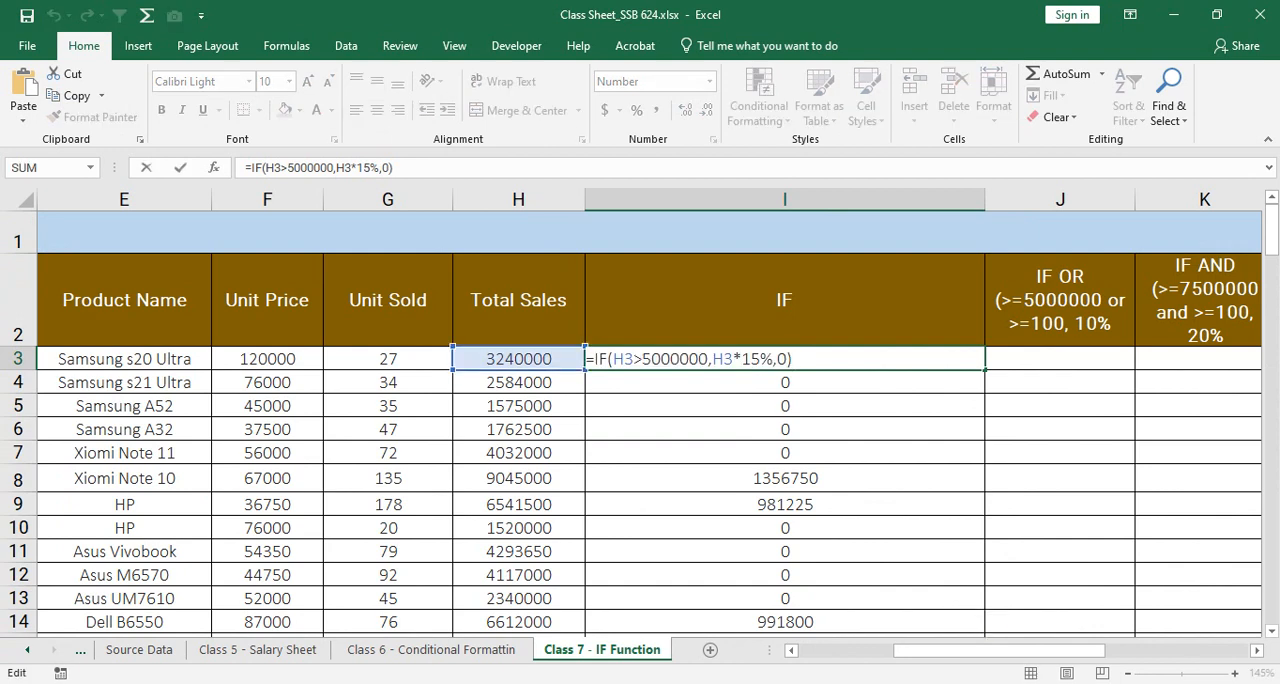
key("Left")
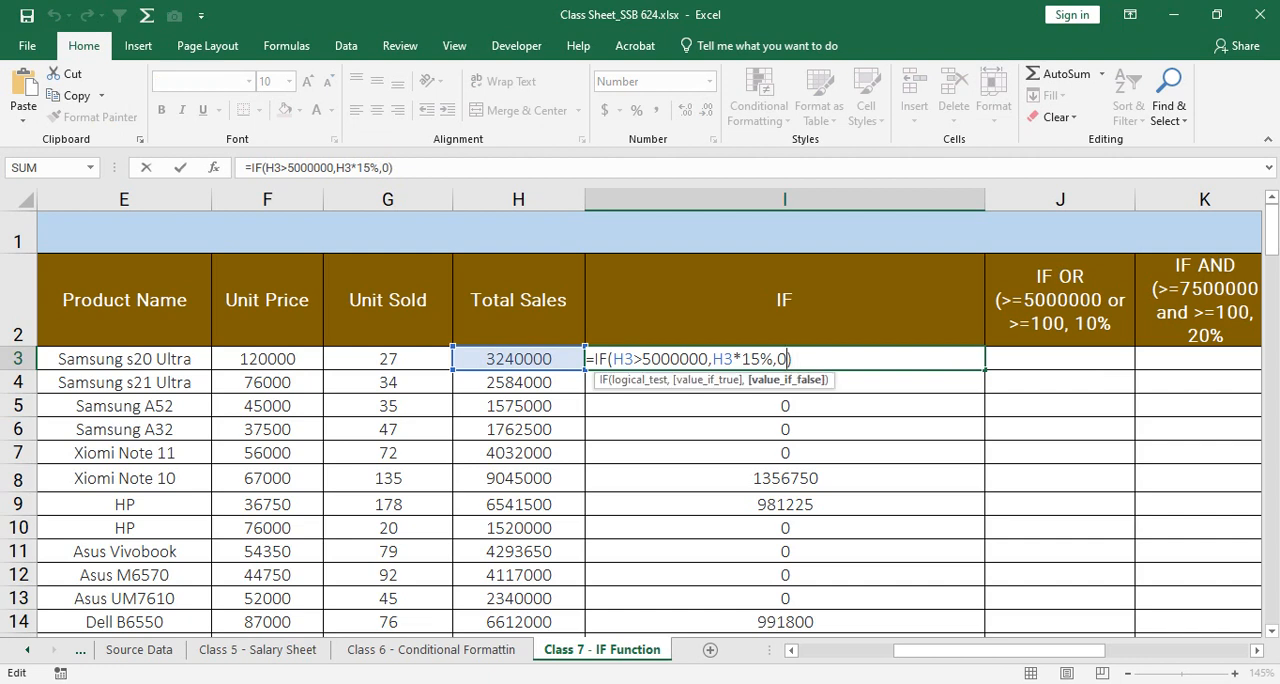
key("BackSpace")
type("\"\"")
key("ctrl+Return")
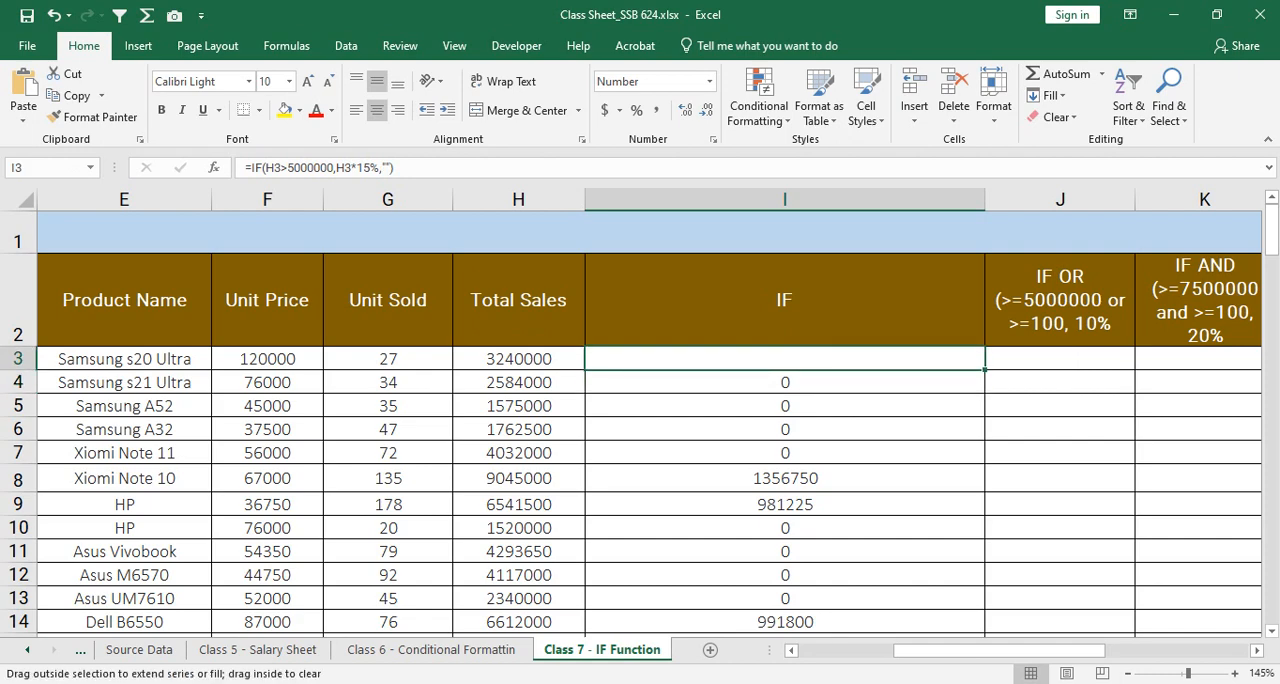
Step: Fill the revised I3 formula down column I to the end of the data and review the filled rows
double_click(985, 370)
scroll(640, 420, "down", 11)
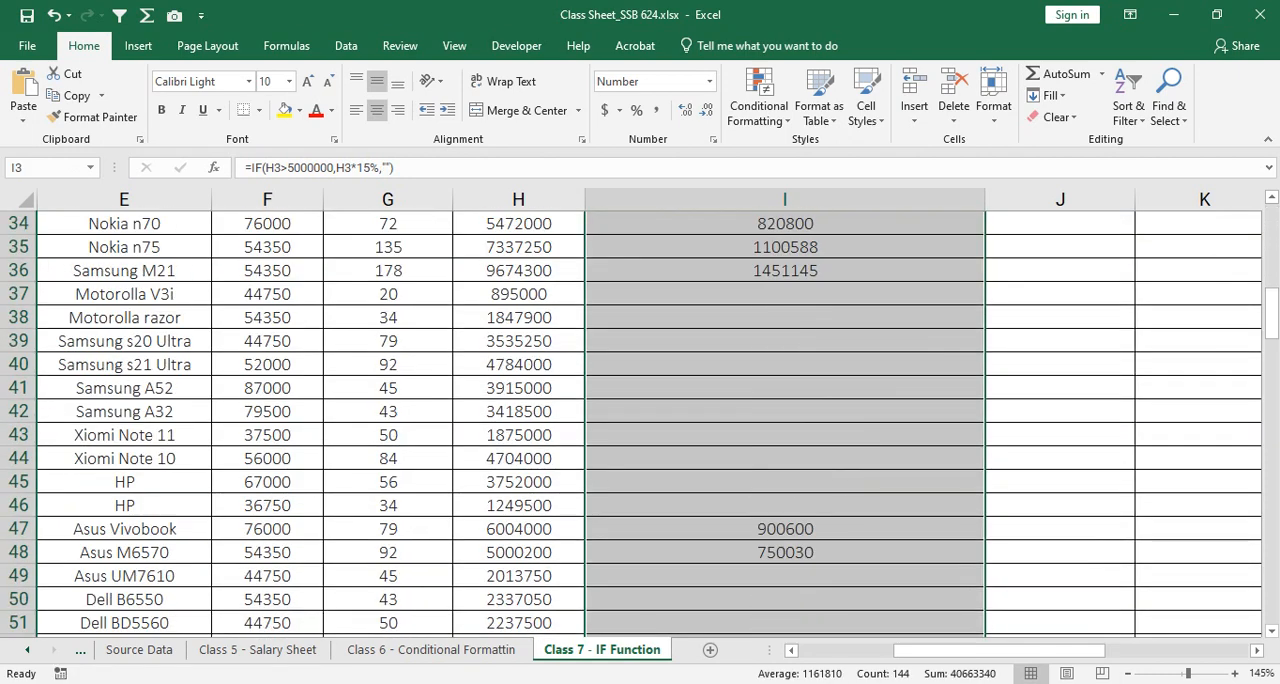
scroll(640, 420, "down", 6)
scroll(640, 420, "down", 10)
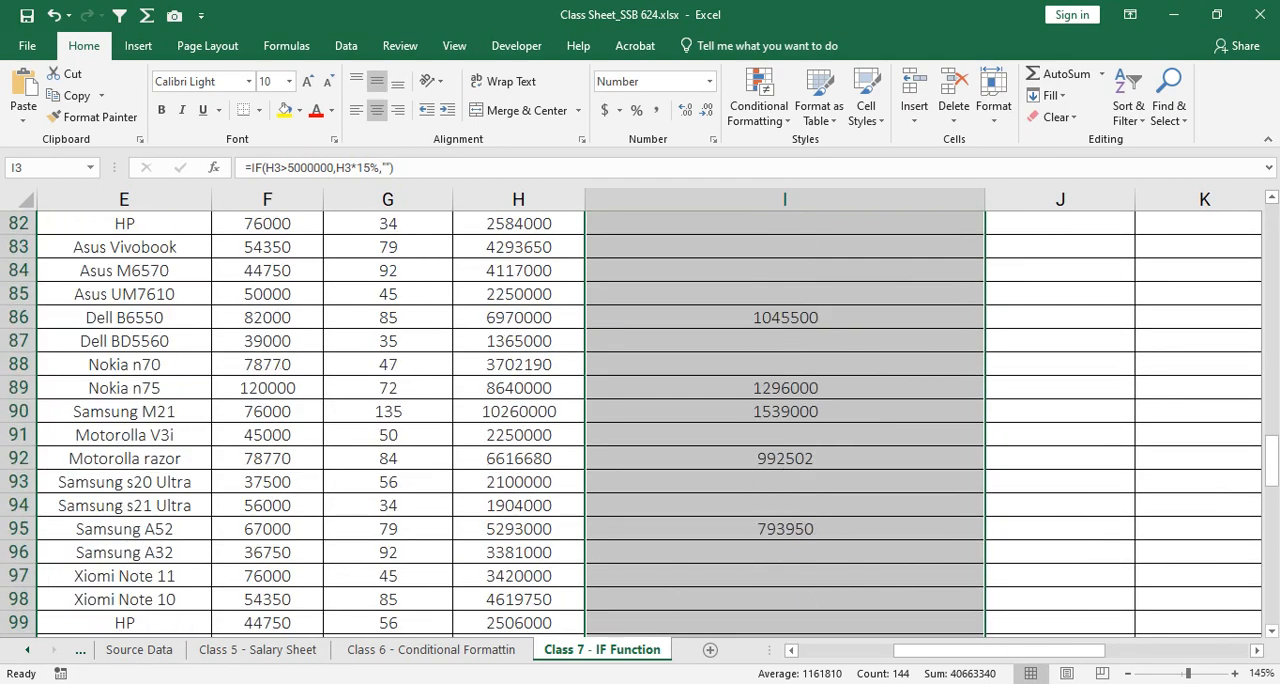
scroll(640, 420, "down", 5)
scroll(640, 420, "down", 13)
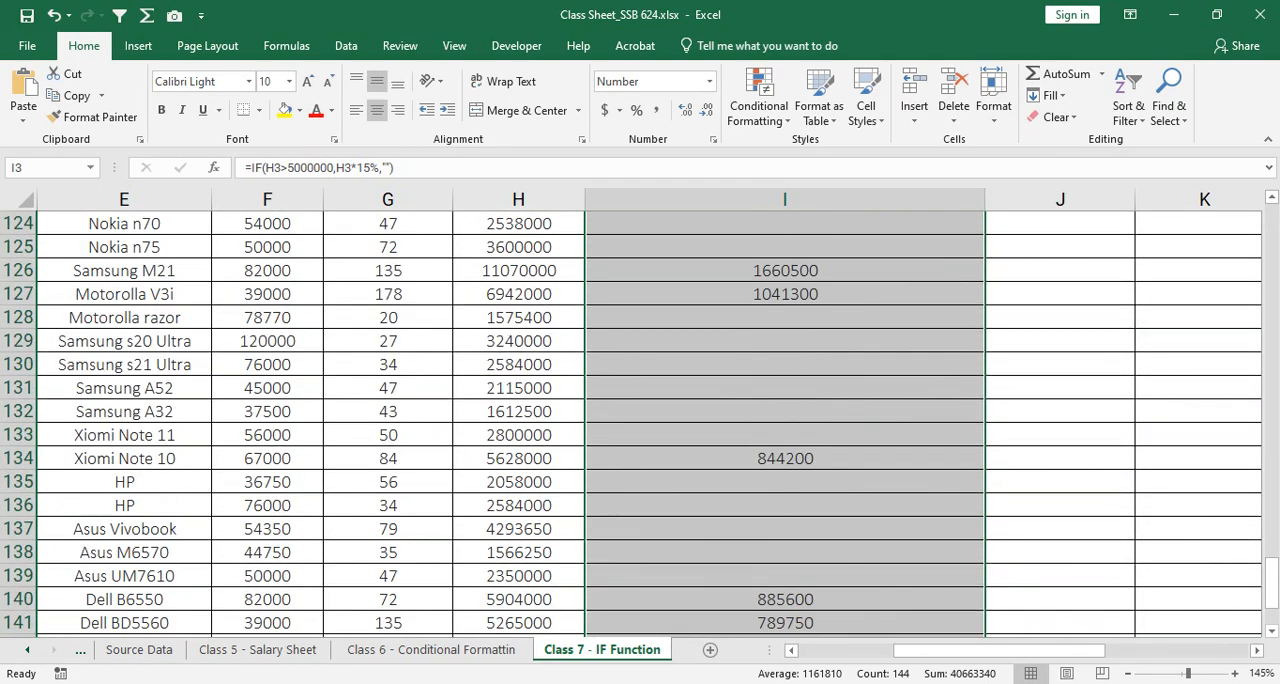
Step: Change the value if false in I3 to 0, giving =IF(H3>5000000,H3*15%,0), and fill the formula down column I
scroll(640, 420, "up", 20)
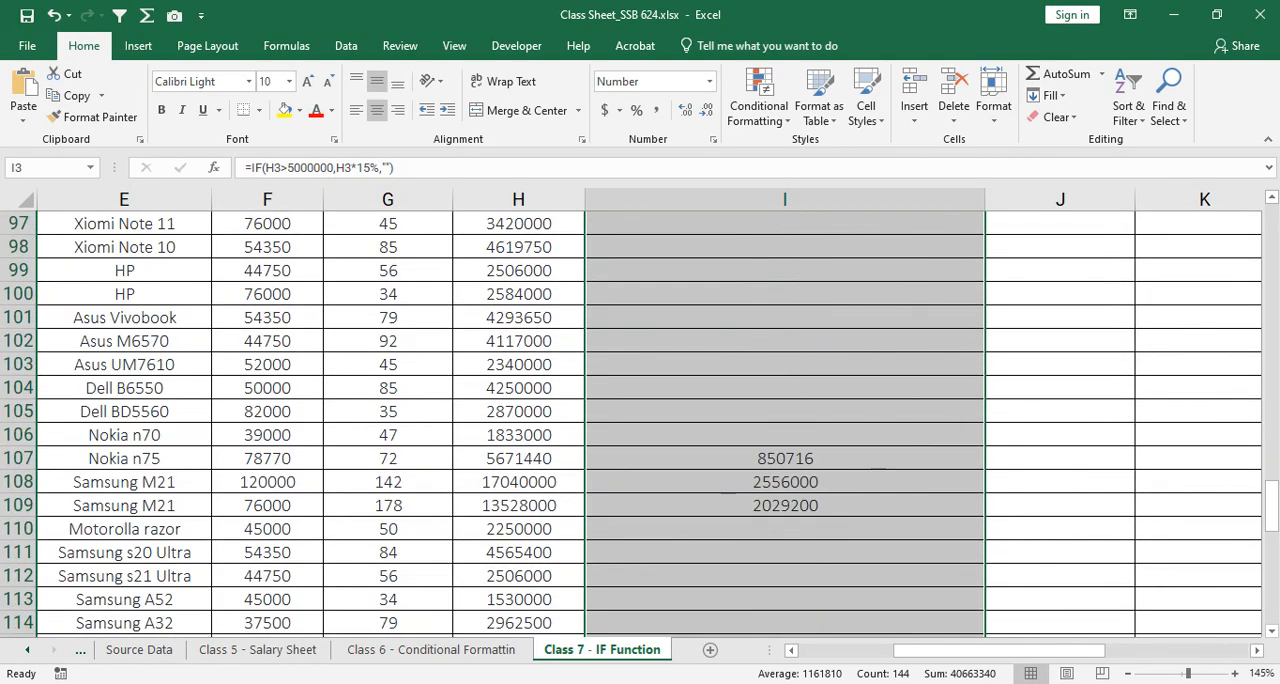
scroll(640, 420, "up", 19)
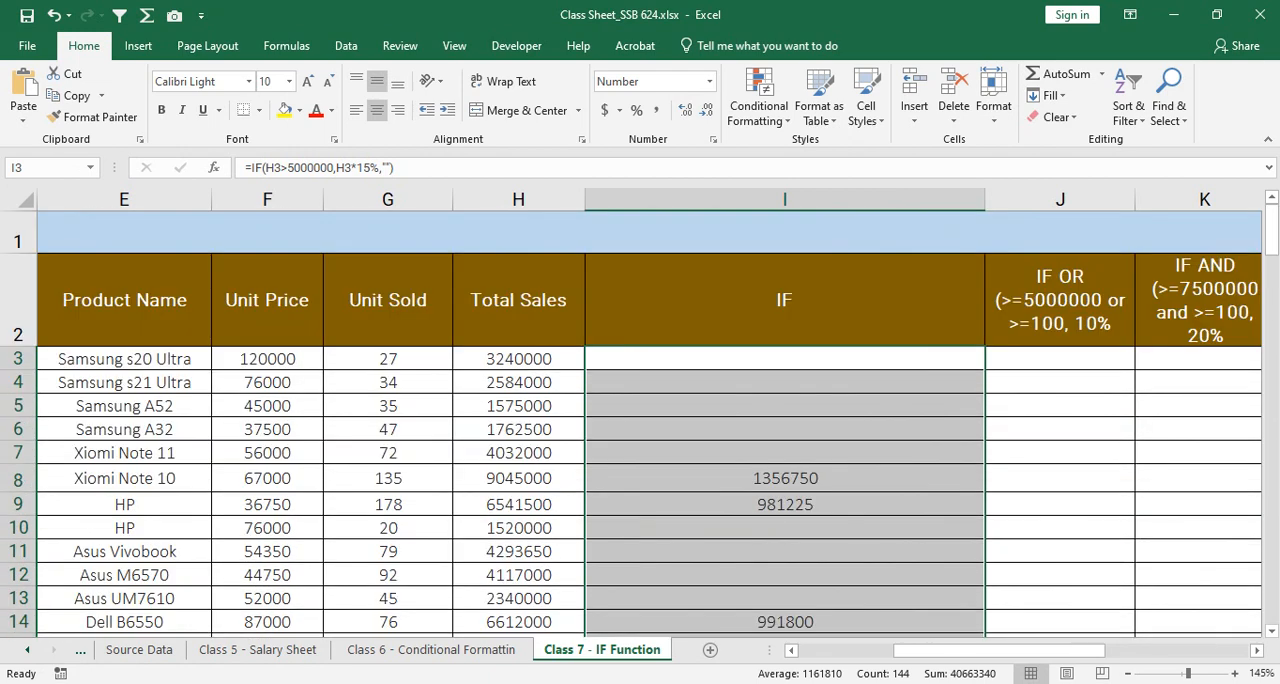
left_click(784, 359)
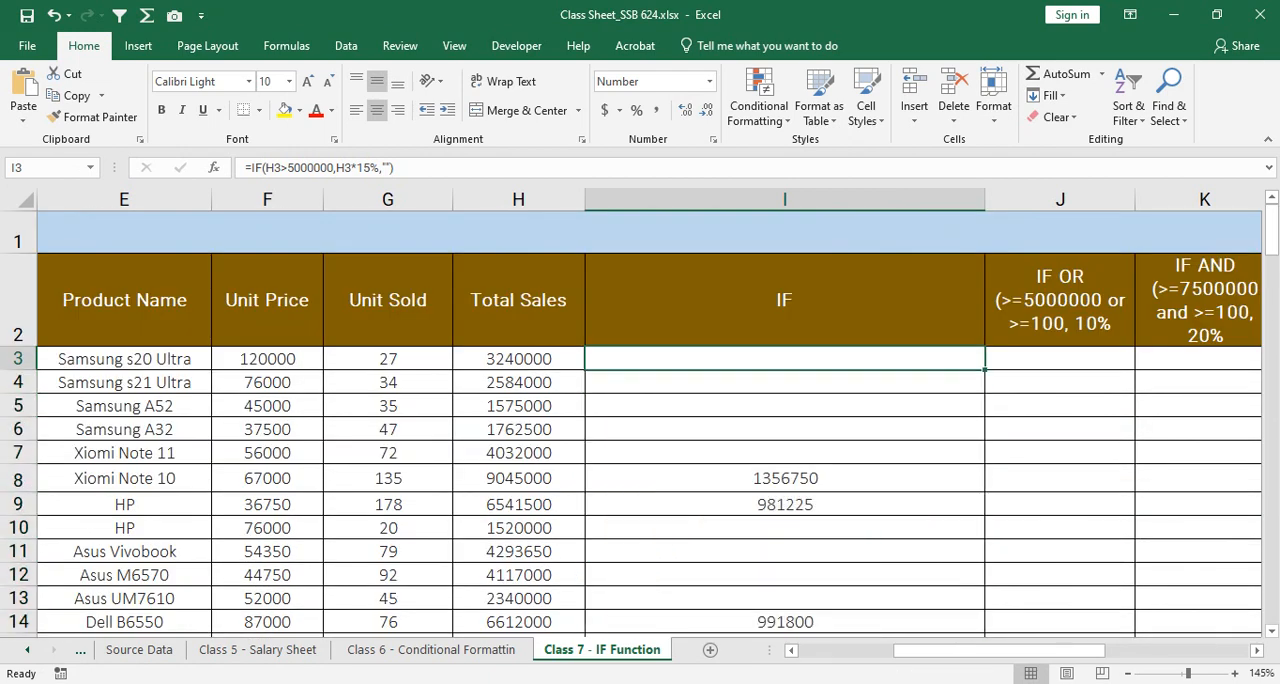
double_click(784, 359)
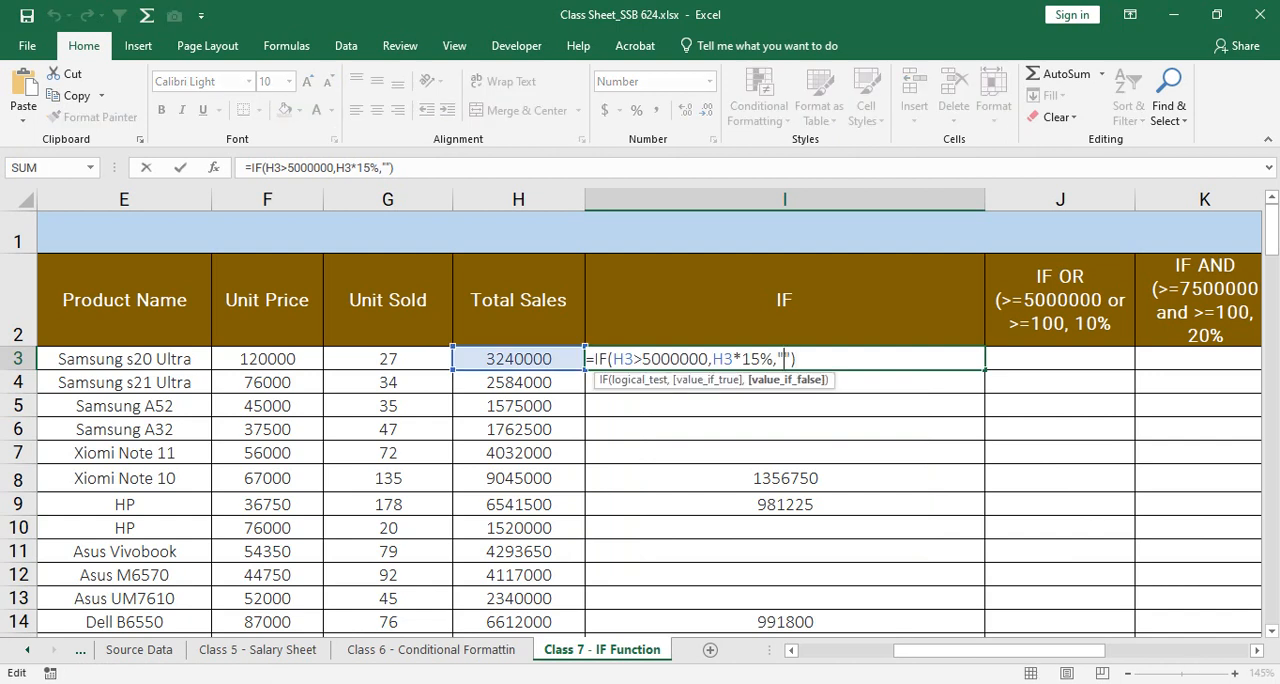
key("BackSpace")
key("Delete")
type("0")
key("ctrl+Return")
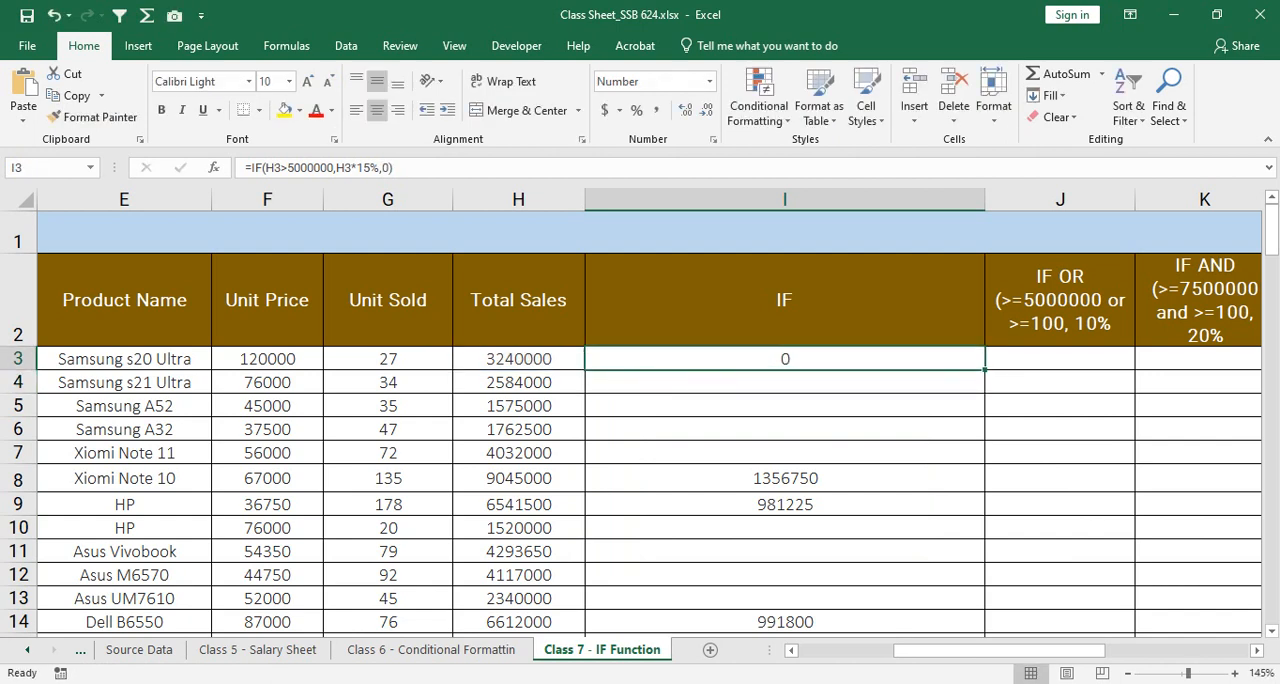
double_click(985, 370)
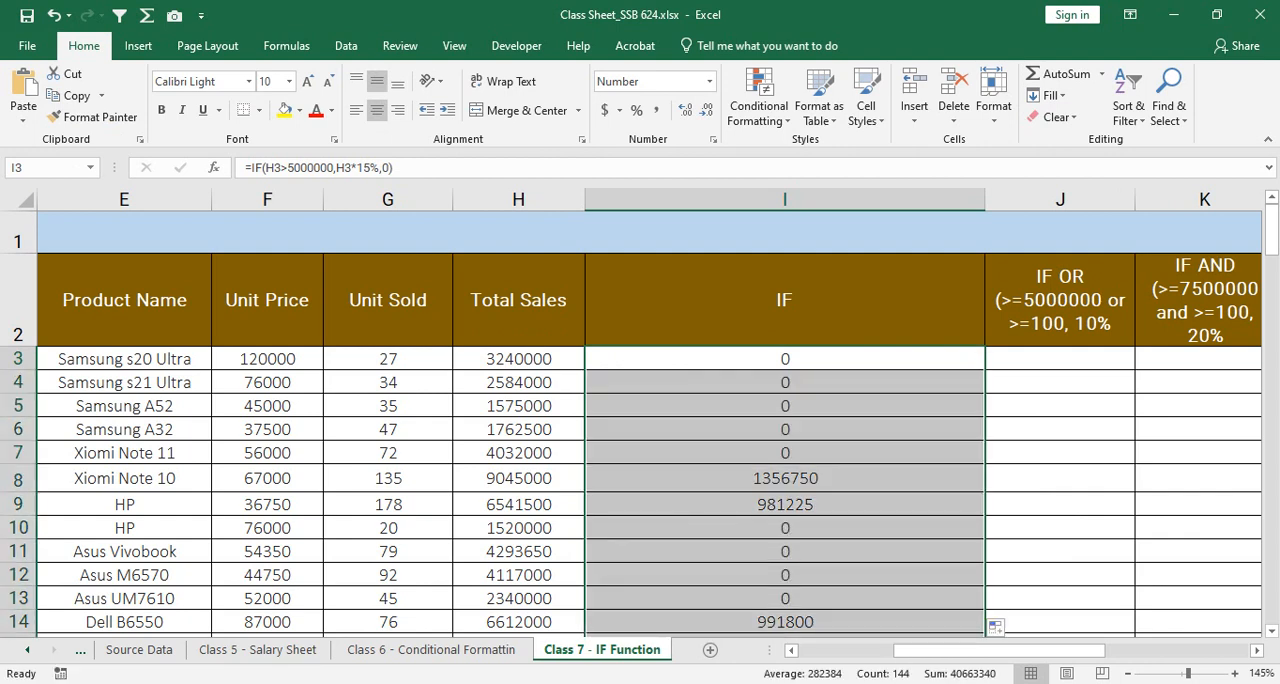
left_click(784, 359)
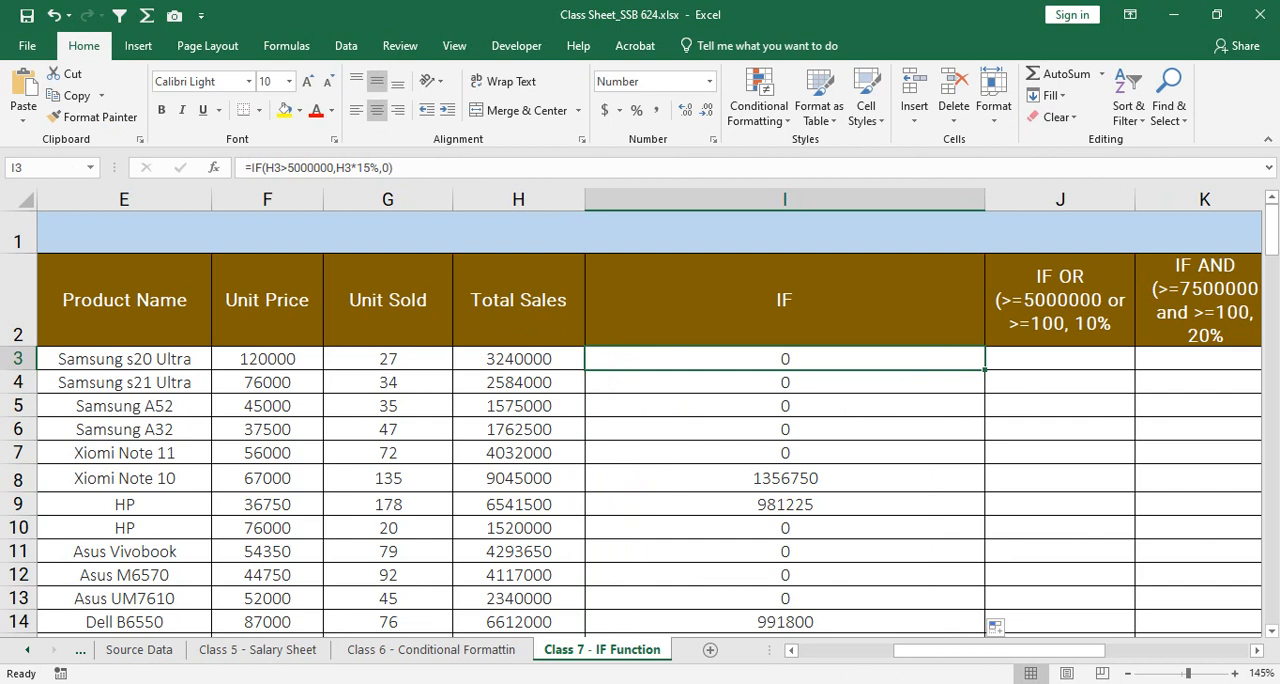
Step: Narrow column I to about the width of column H and widen column J to make room for a long formula
left_click_drag(985, 199, 717, 199)
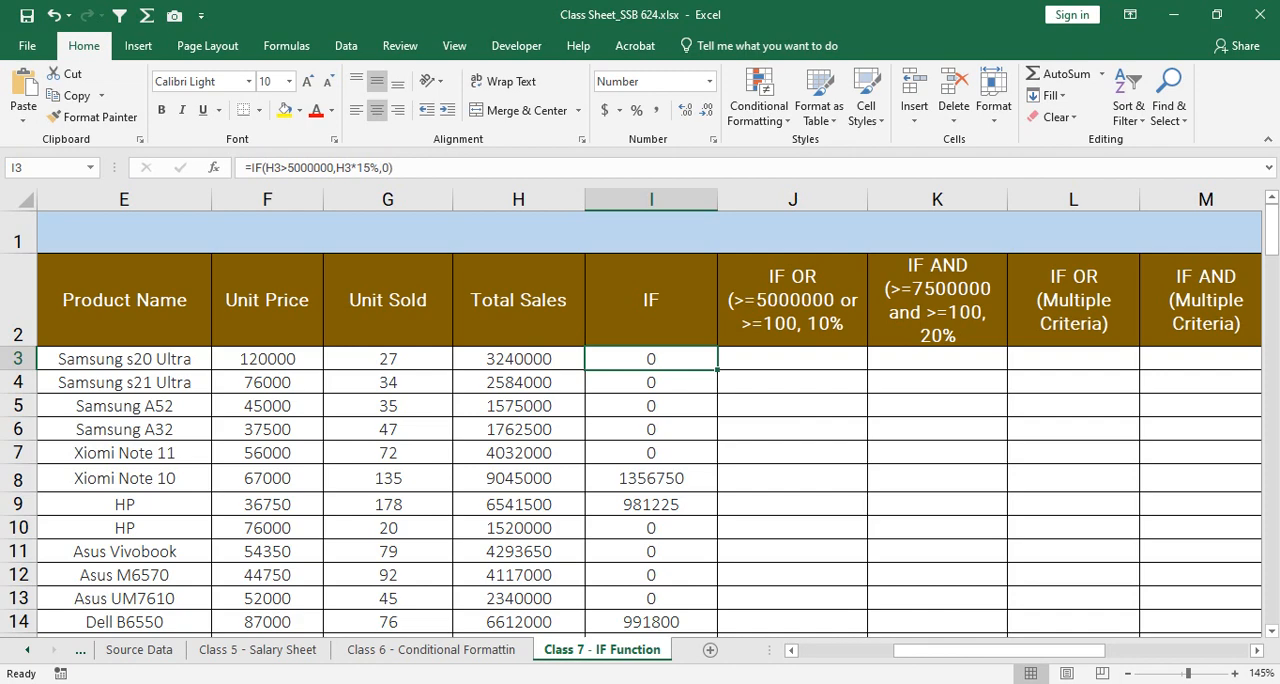
scroll(640, 420, "down", 14)
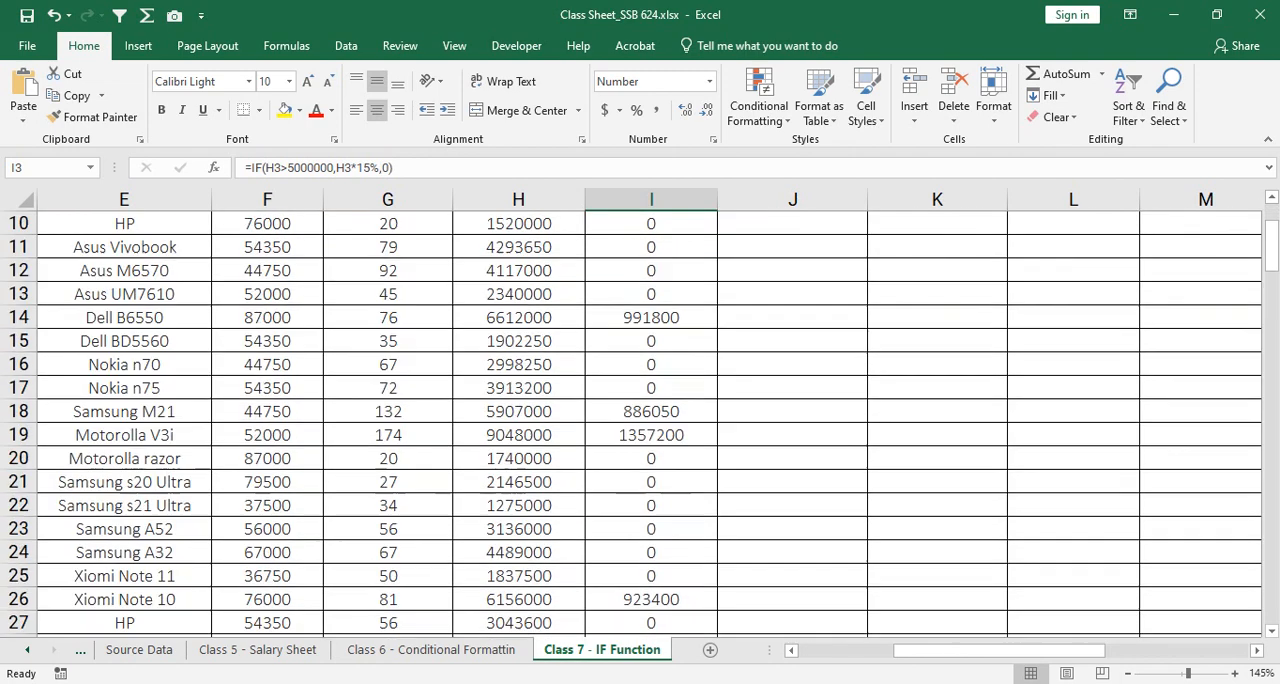
scroll(640, 420, "up", 15)
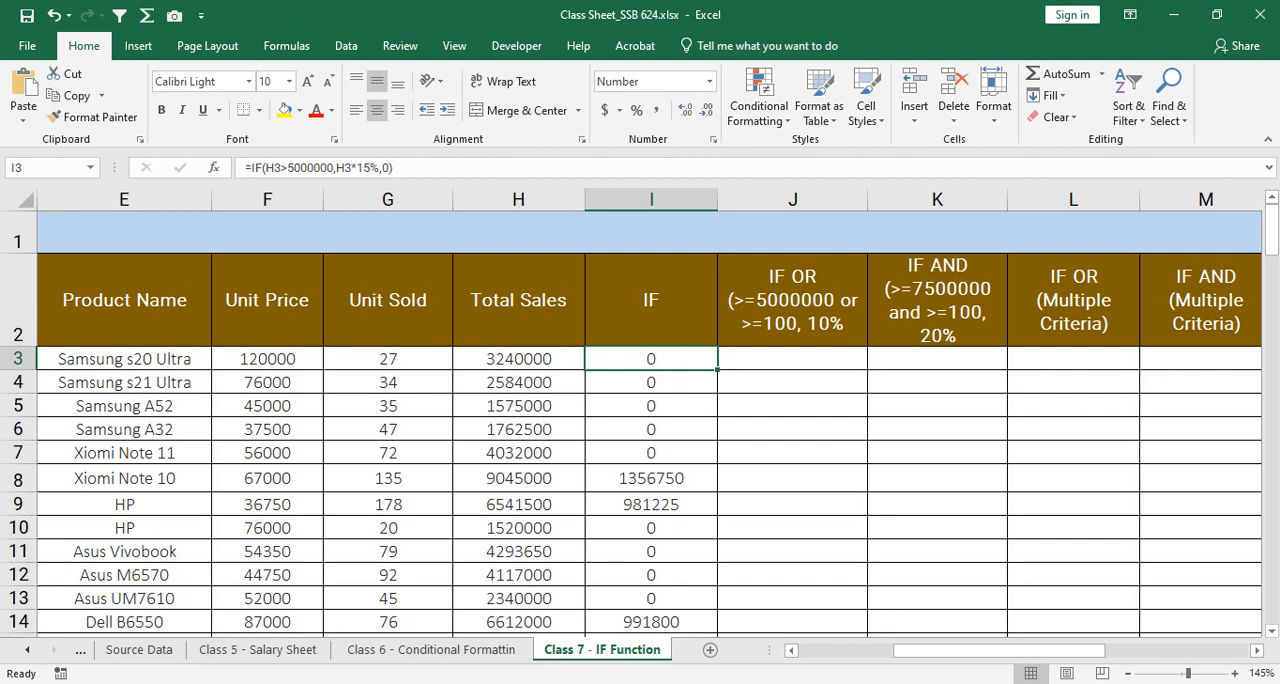
left_click(792, 359)
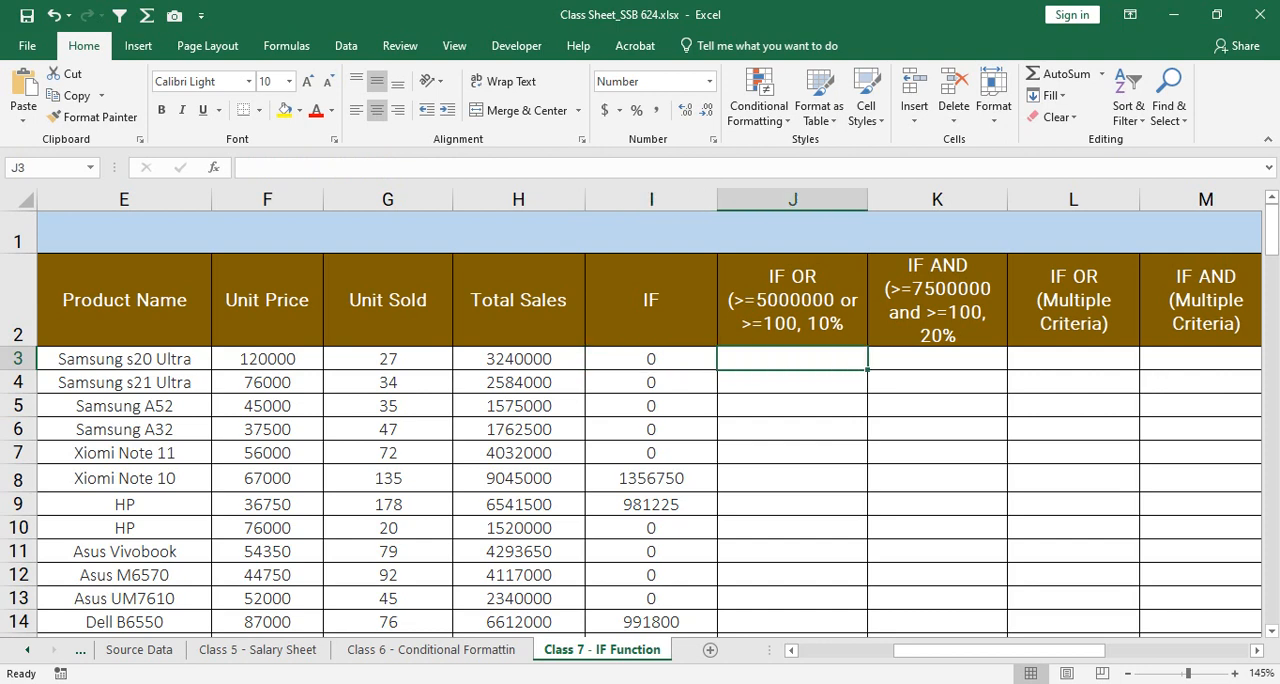
type("=IF(")
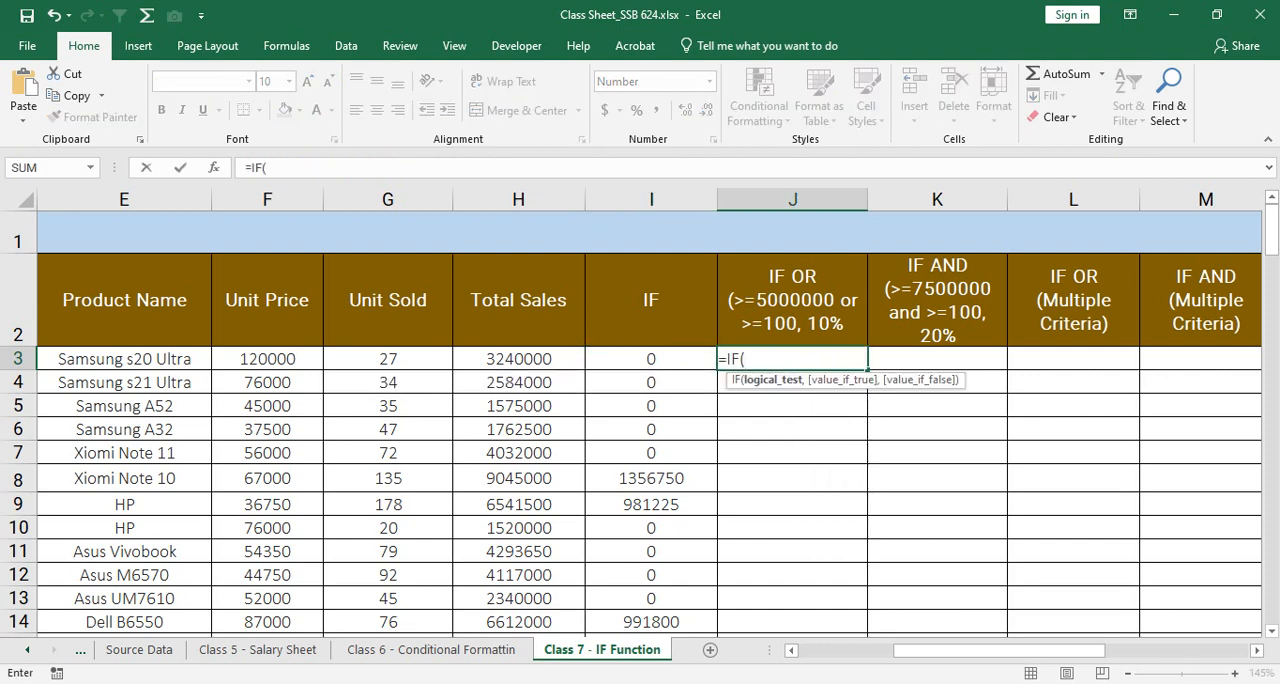
key("Escape")
left_click_drag(867, 199, 1116, 199)
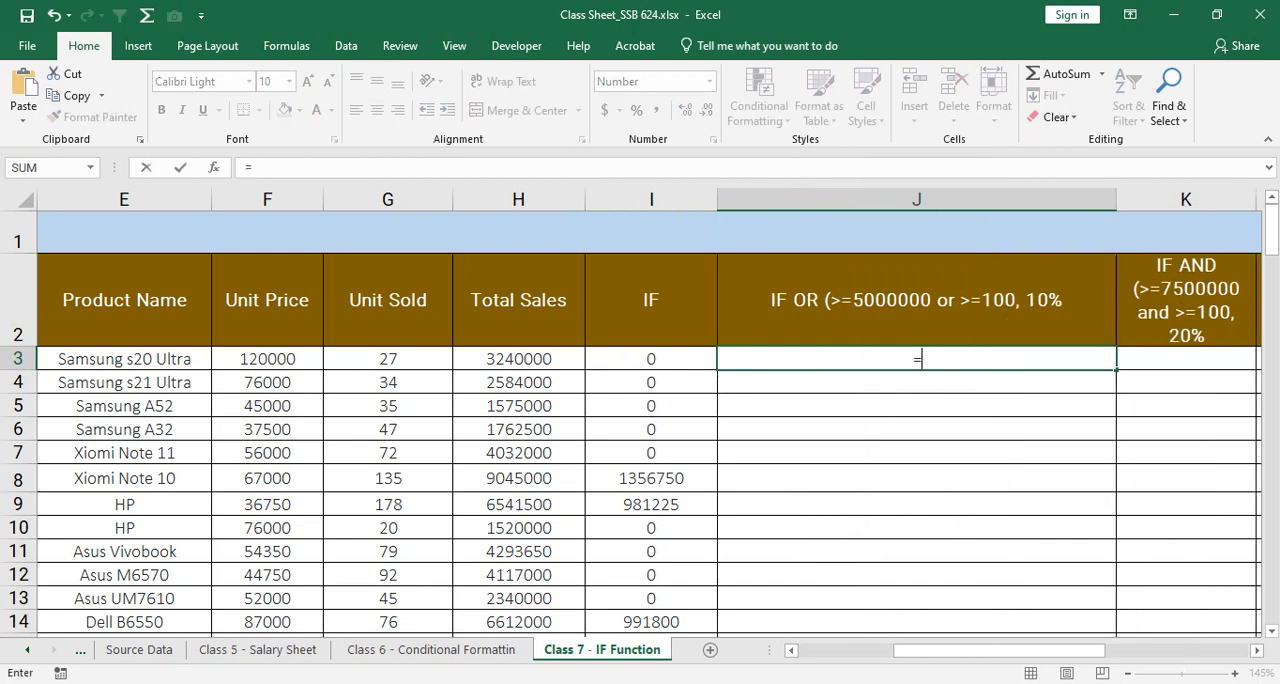
Step: Begin an IF formula in J3 with the logical test OR(H3>5000000,G3>150), checking Total Sales and Unit Sold
type("=IF(or")
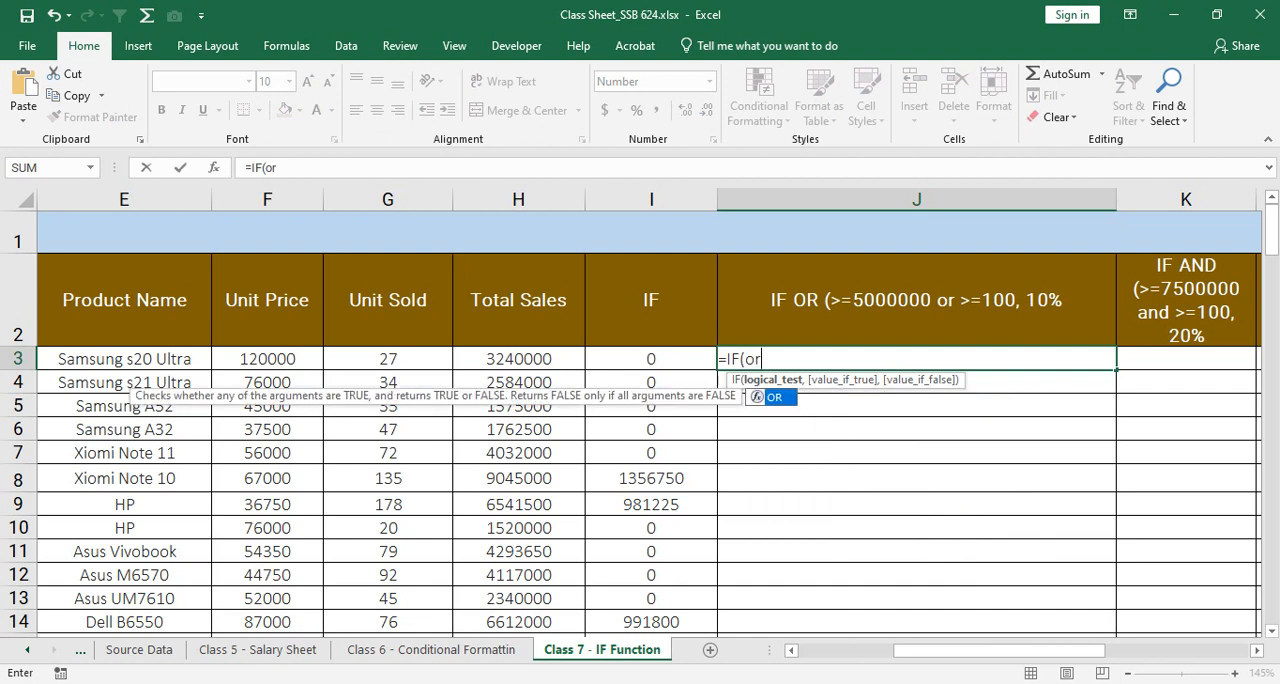
key("Tab")
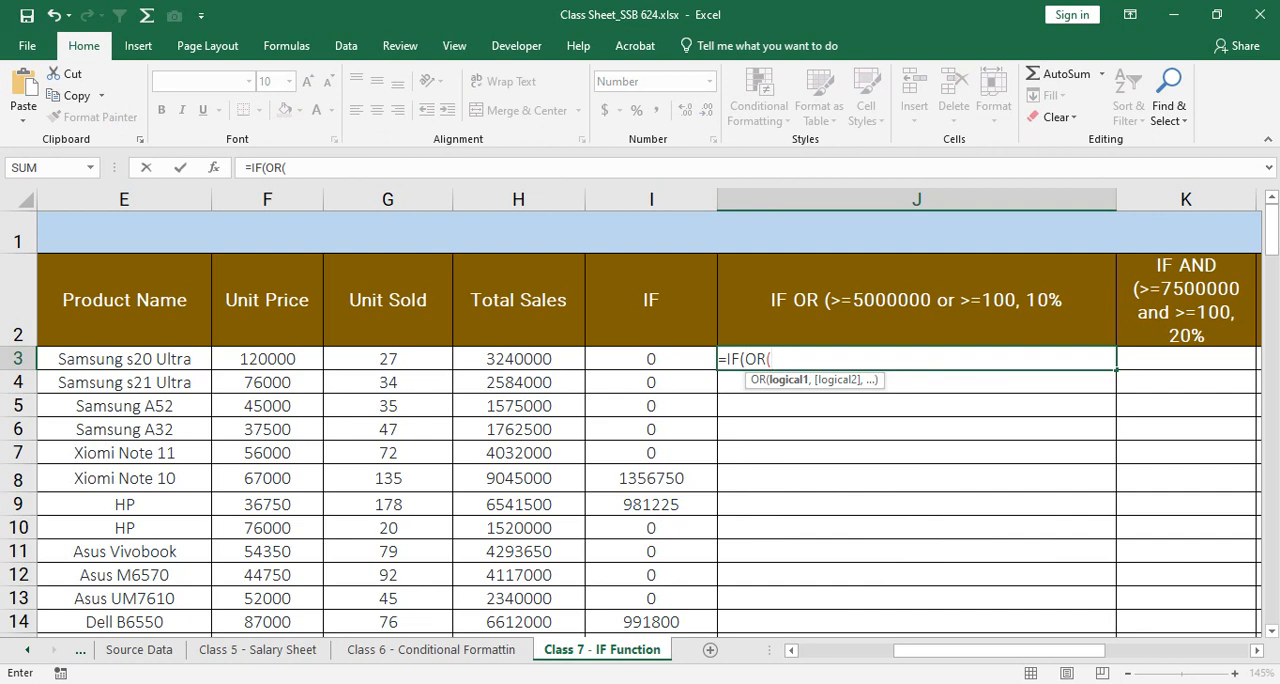
left_click(518, 359)
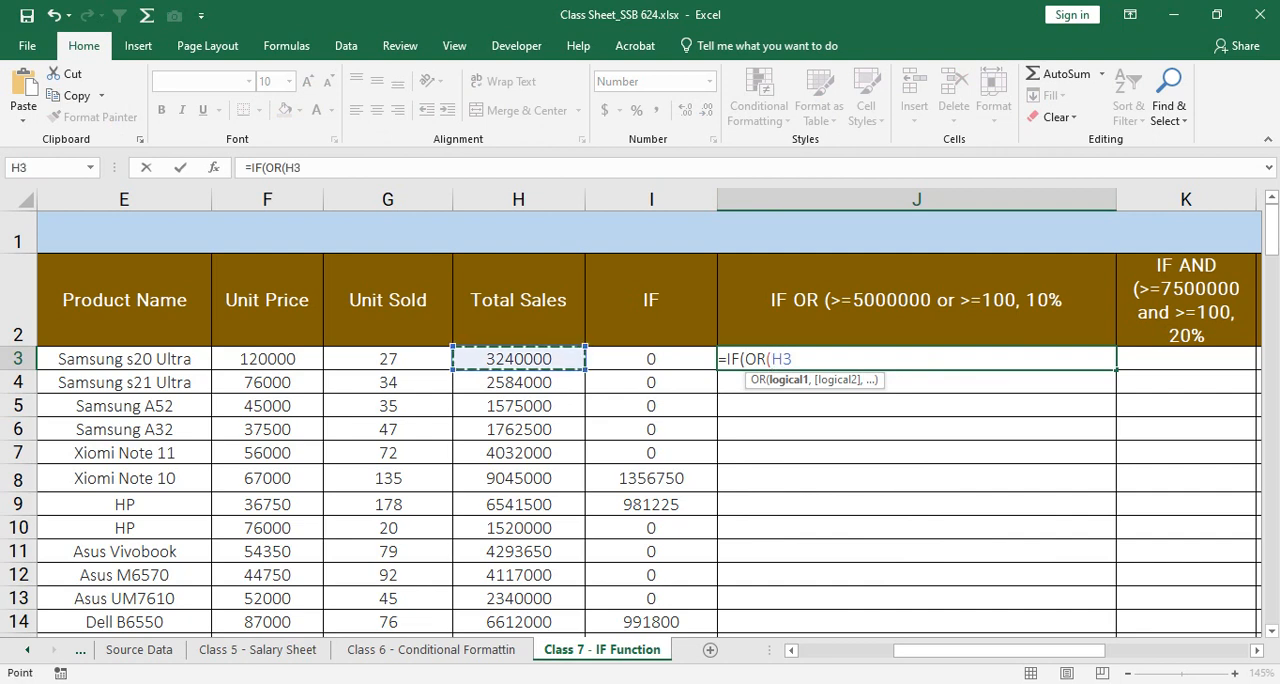
type(">500000")
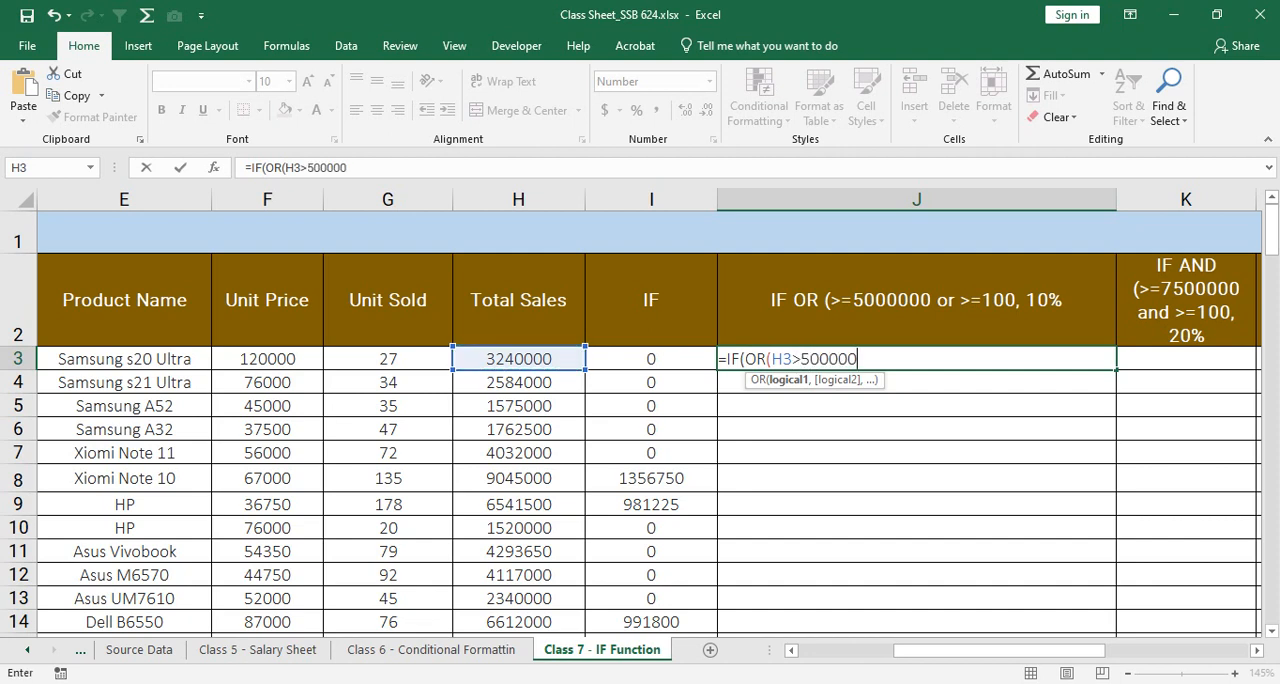
type("0,")
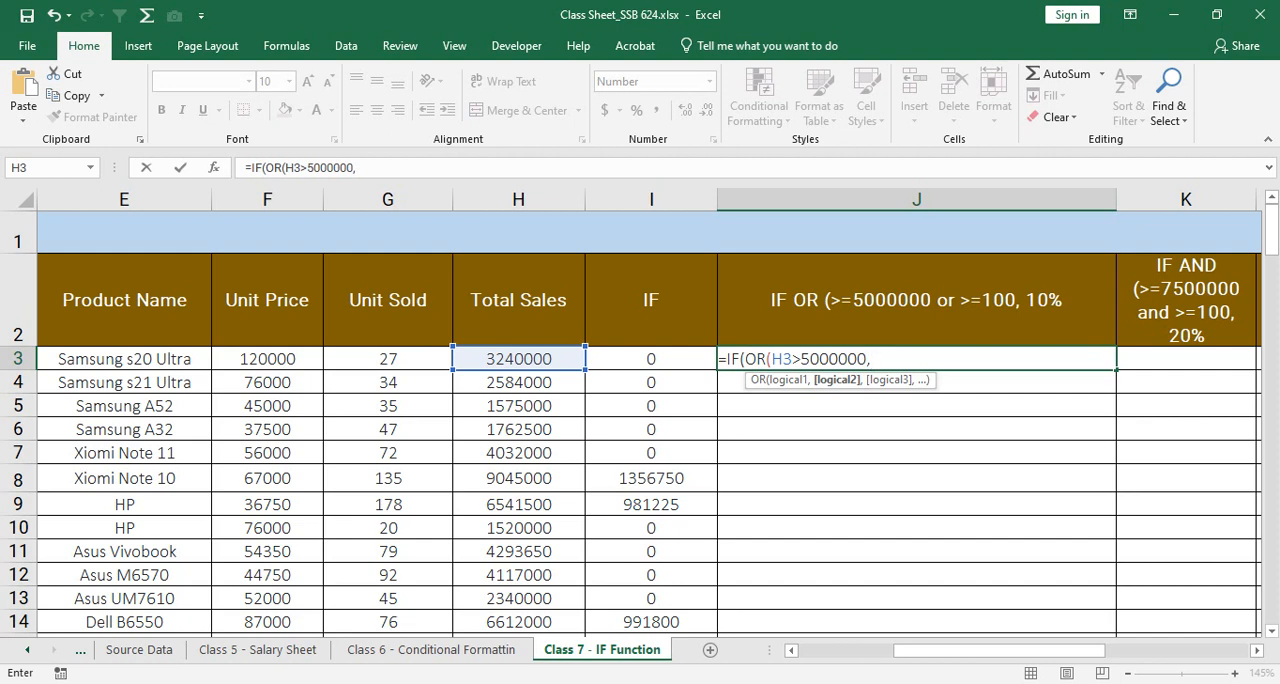
left_click(388, 359)
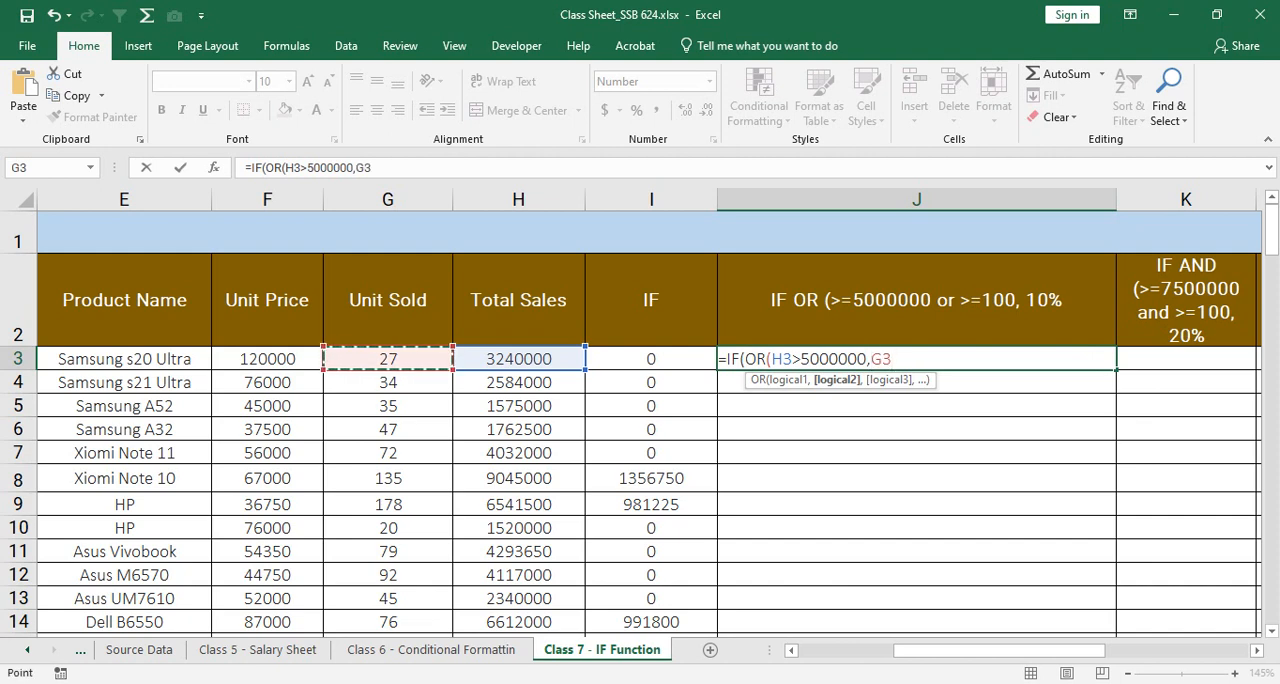
type(">")
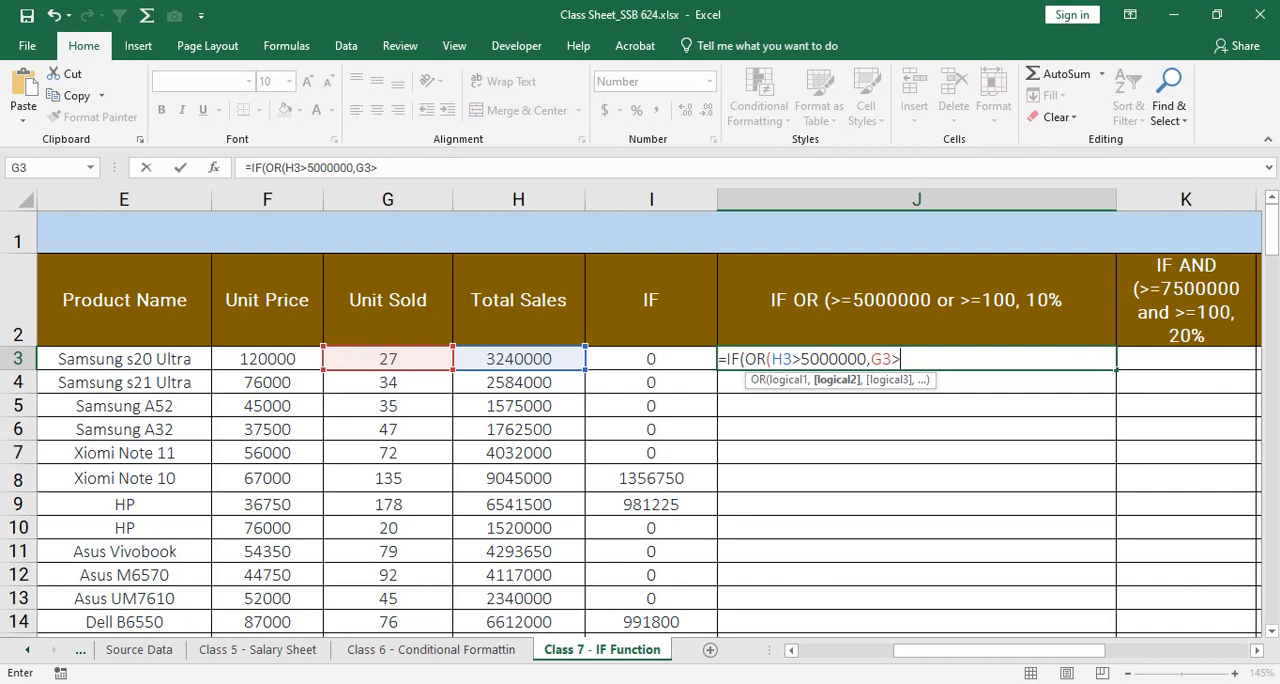
type("150")
type(")")
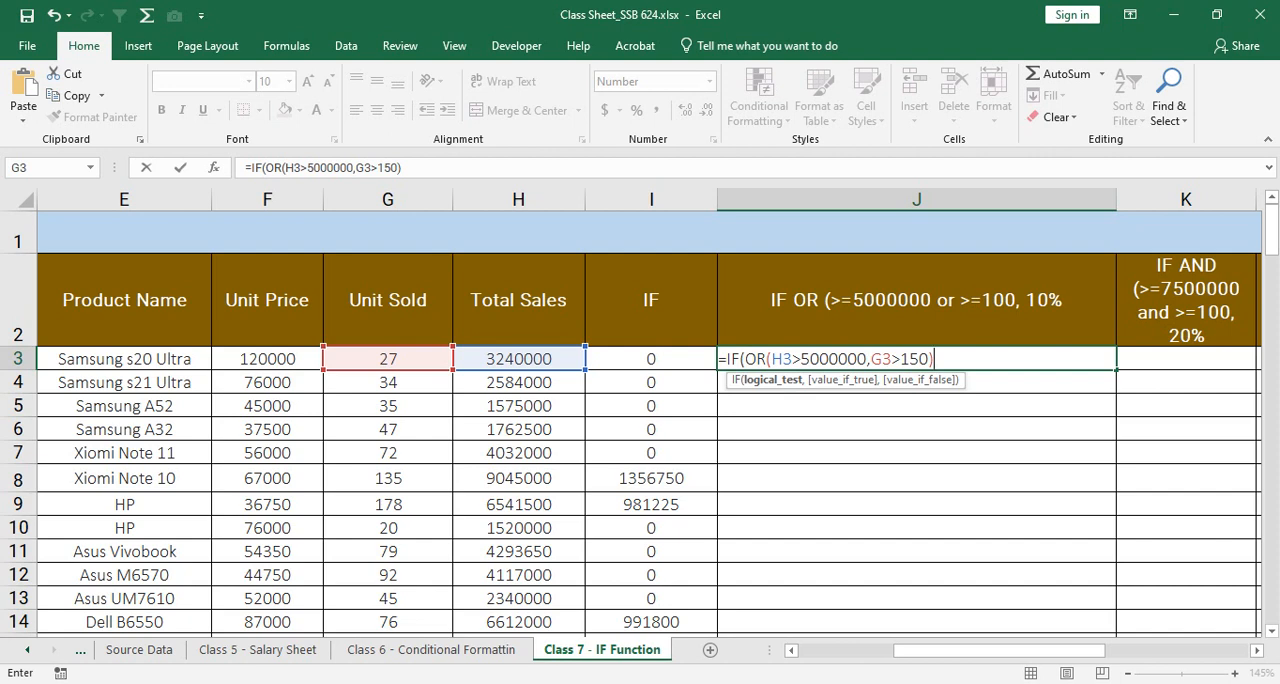
Step: Add H3*15% as the value if true in the J3 formula
type(",")
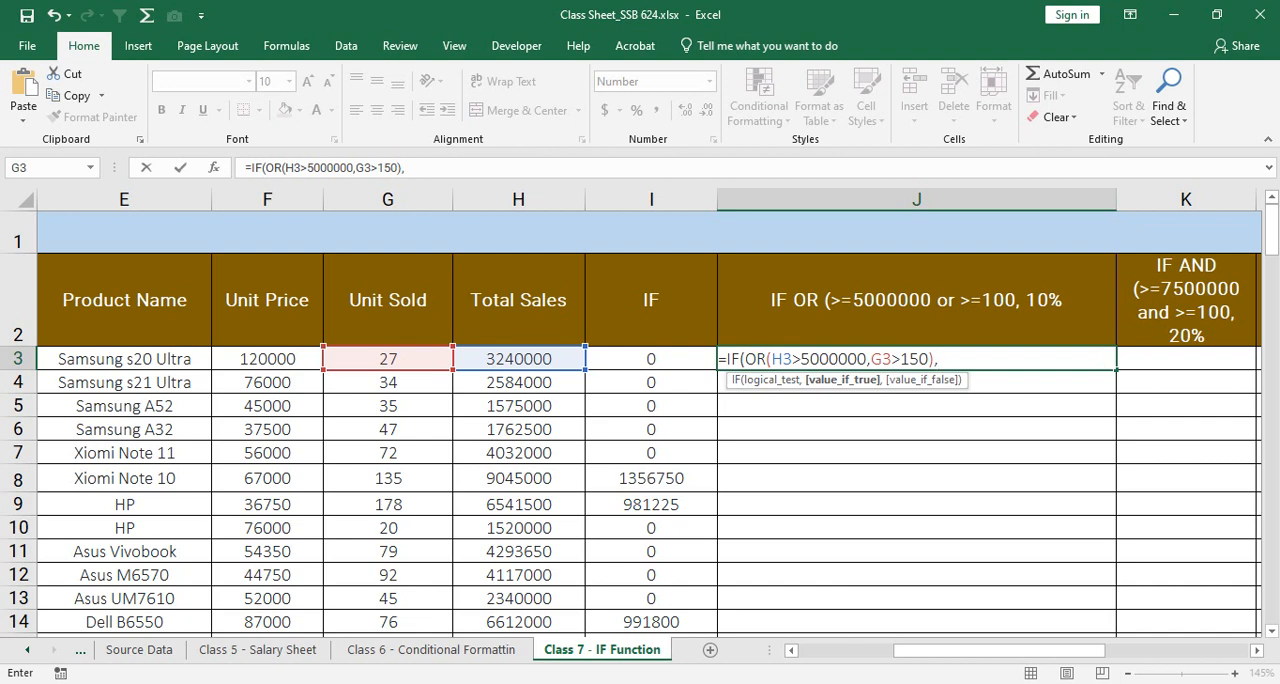
left_click(518, 359)
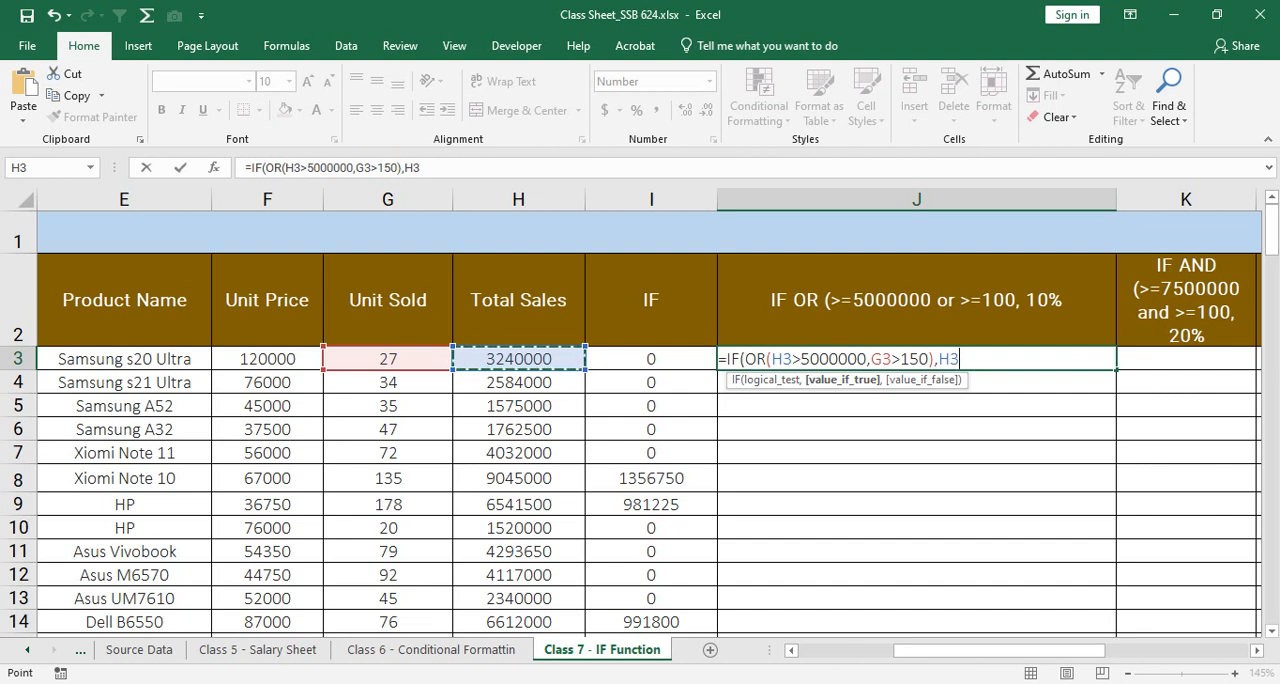
type("*1")
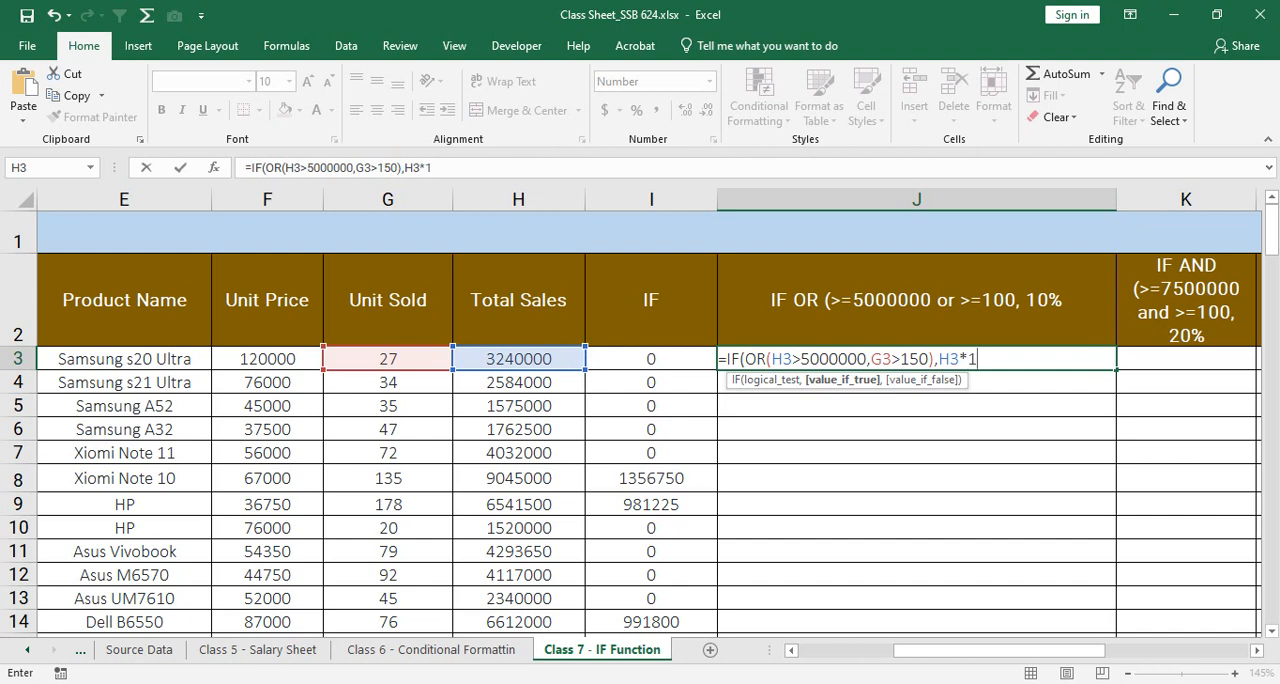
type("5%")
Step: Review the two OR conditions and the value if true within the J3 formula
left_click_drag(939, 359, 987, 359)
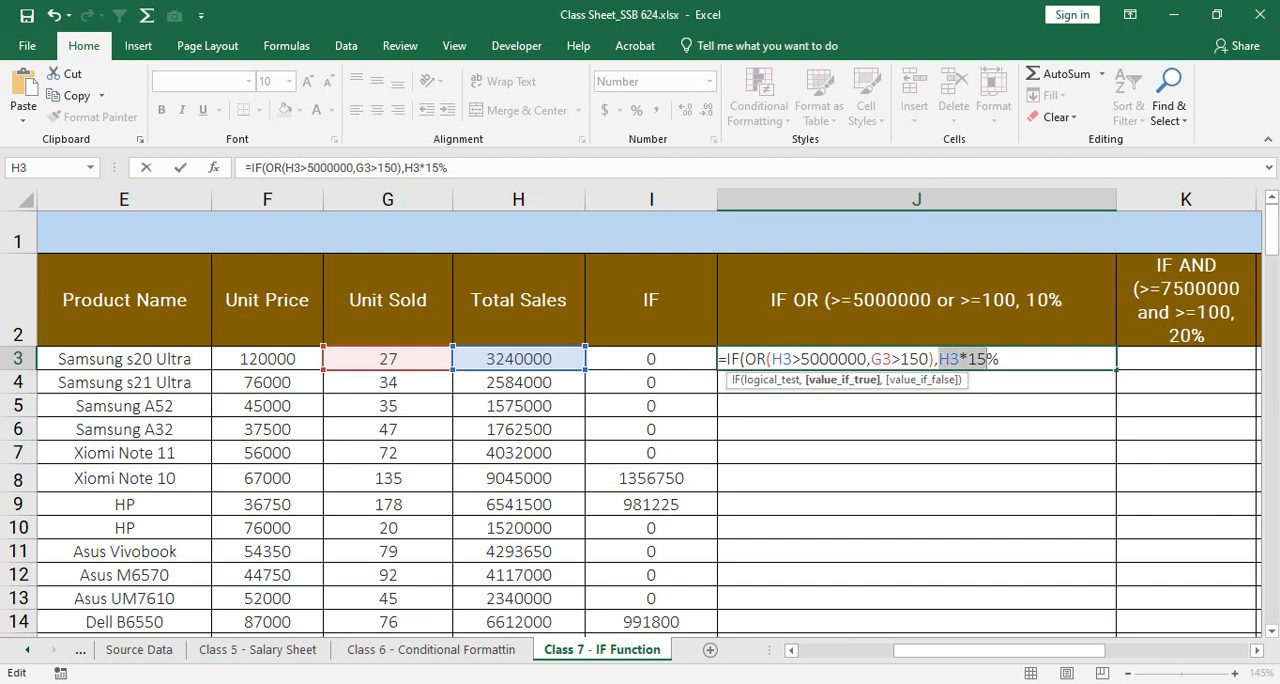
left_click_drag(871, 359, 930, 359)
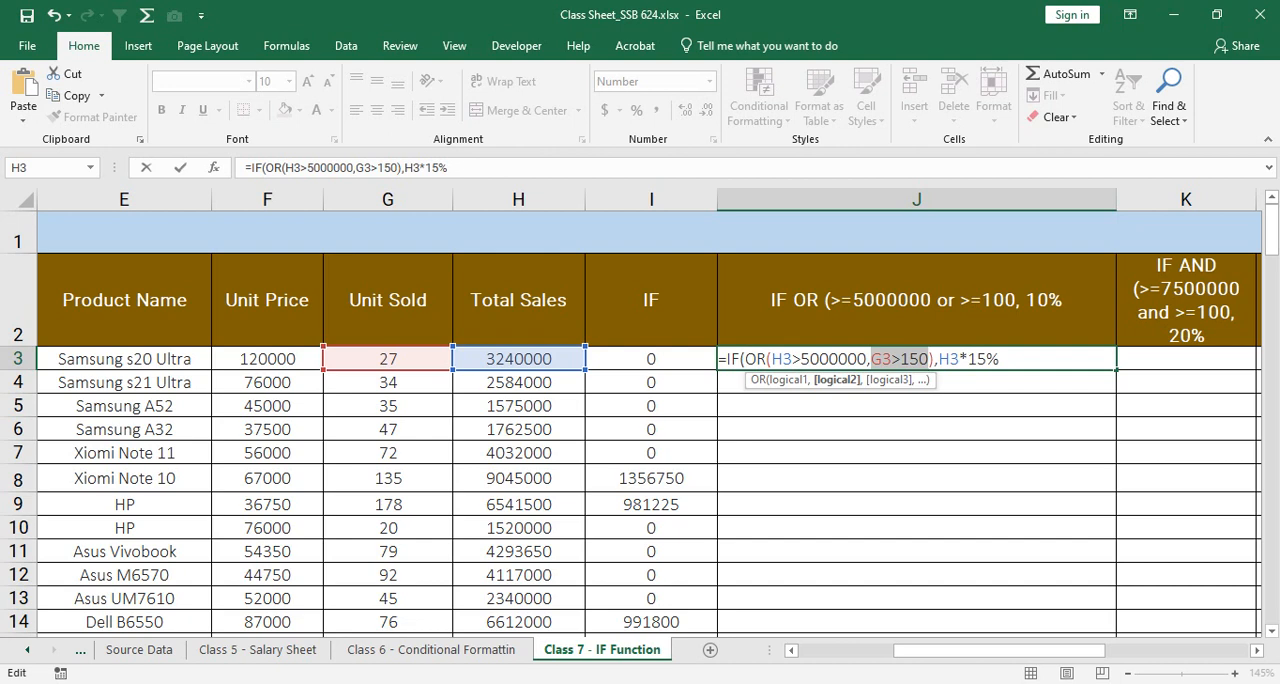
left_click_drag(771, 359, 868, 359)
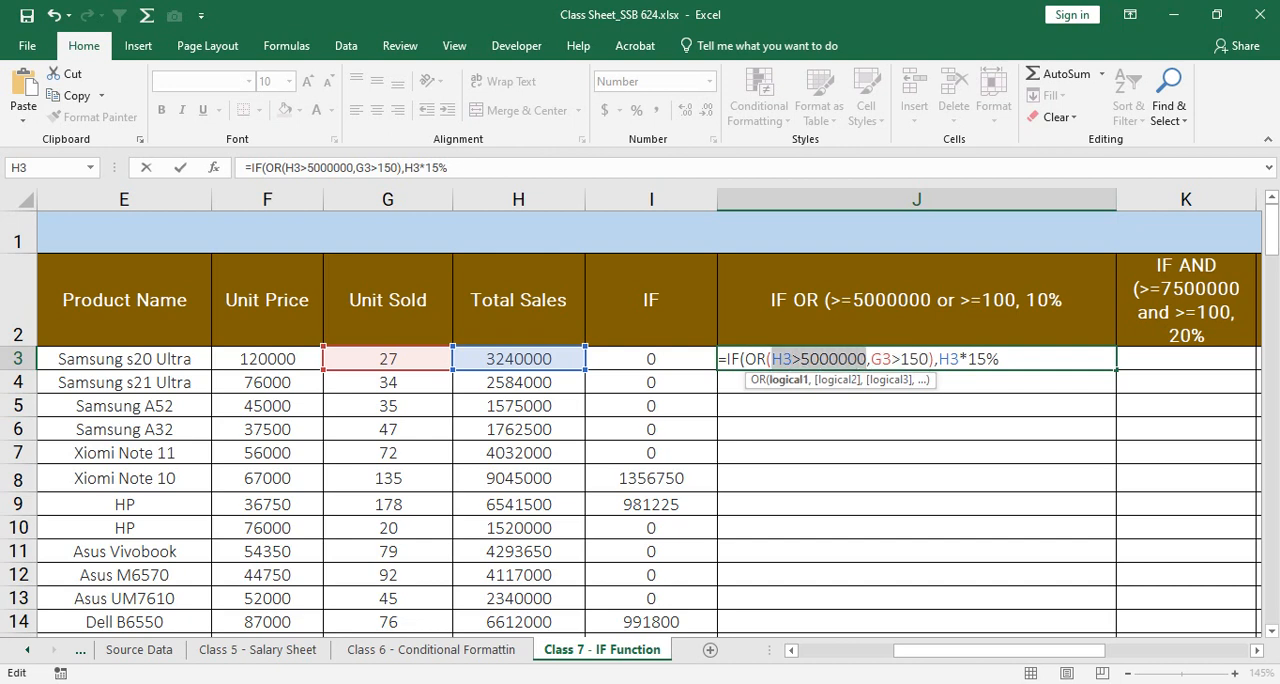
left_click_drag(870, 359, 928, 359)
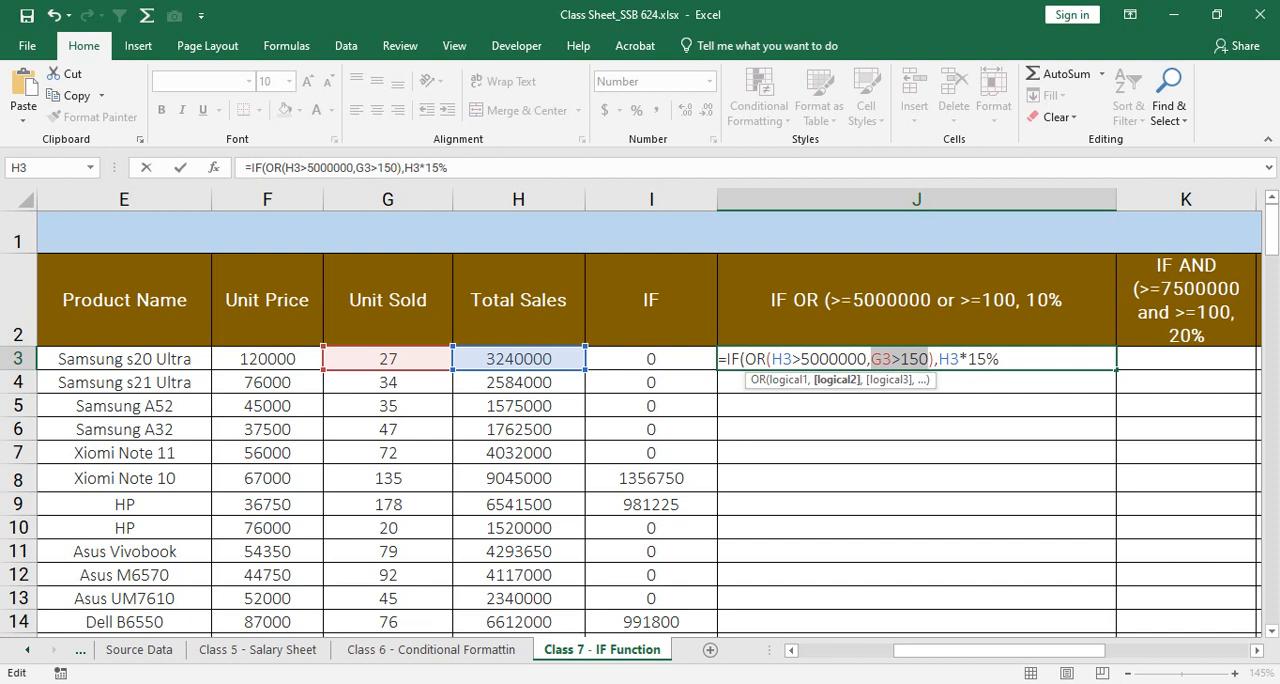
left_click_drag(771, 359, 1000, 359)
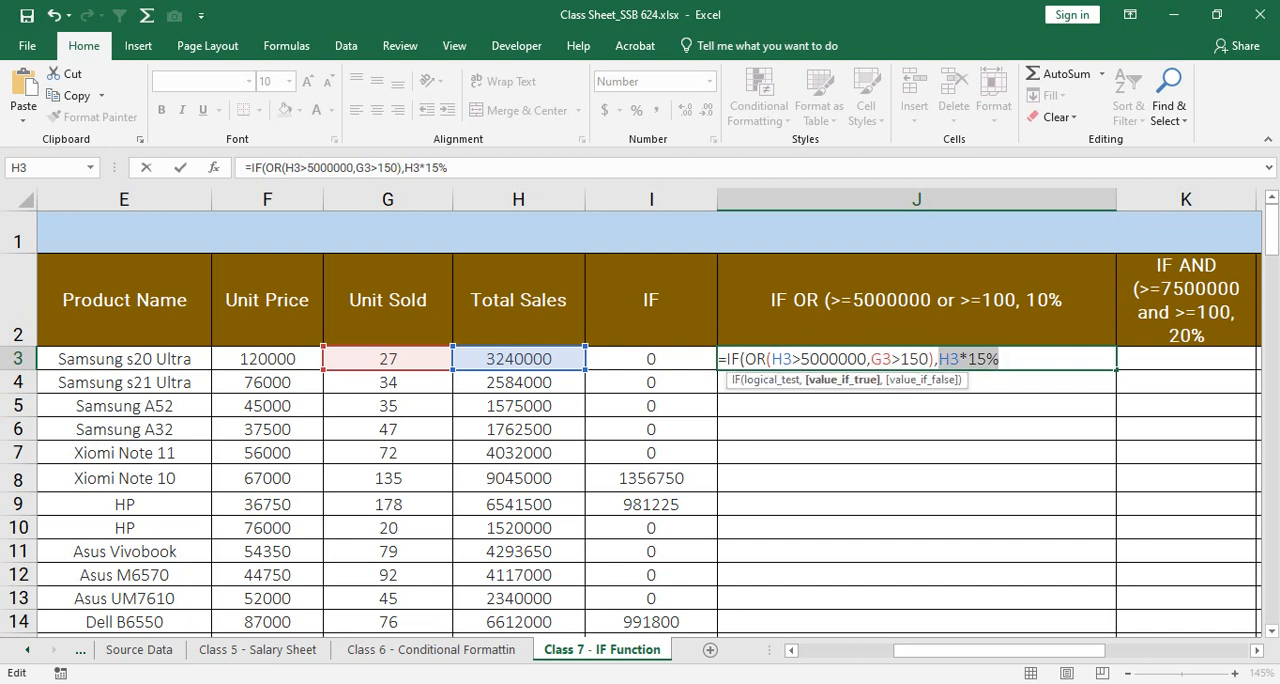
left_click_drag(772, 359, 1000, 359)
Step: Complete the J3 formula with 0 as the value if false, giving =IF(OR(H3>5000000,G3>150),H3*15%,0)
left_click(1002, 359)
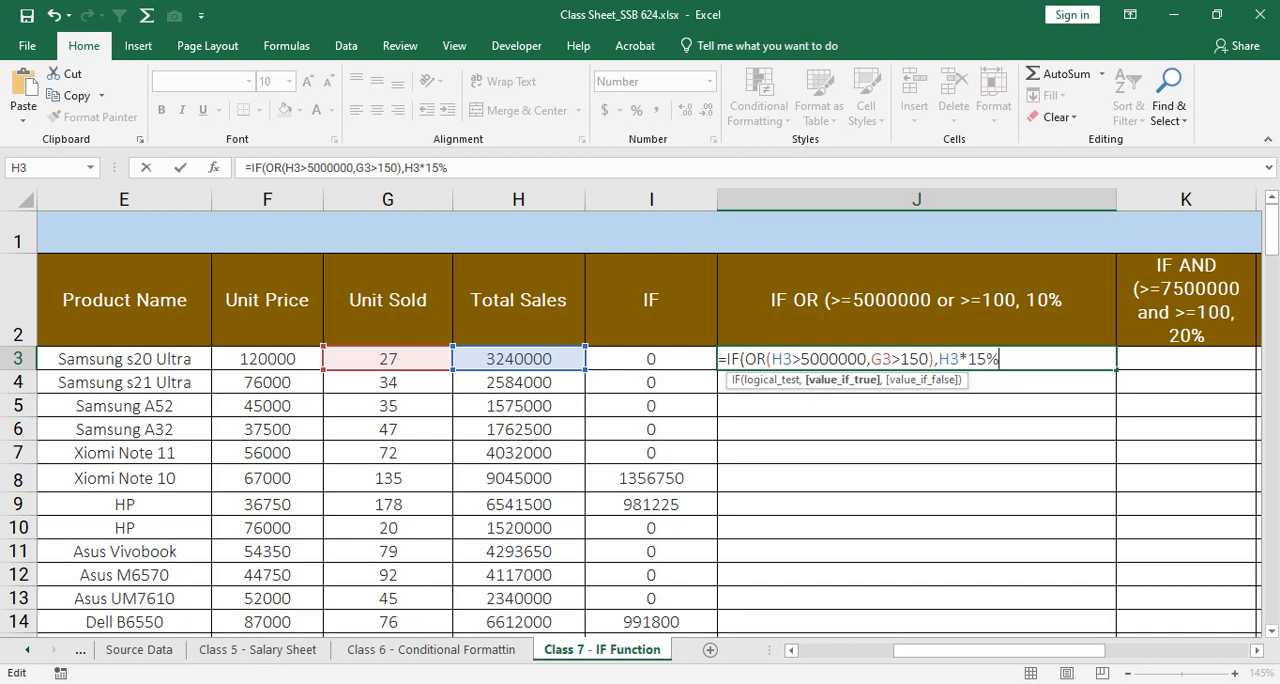
type(",")
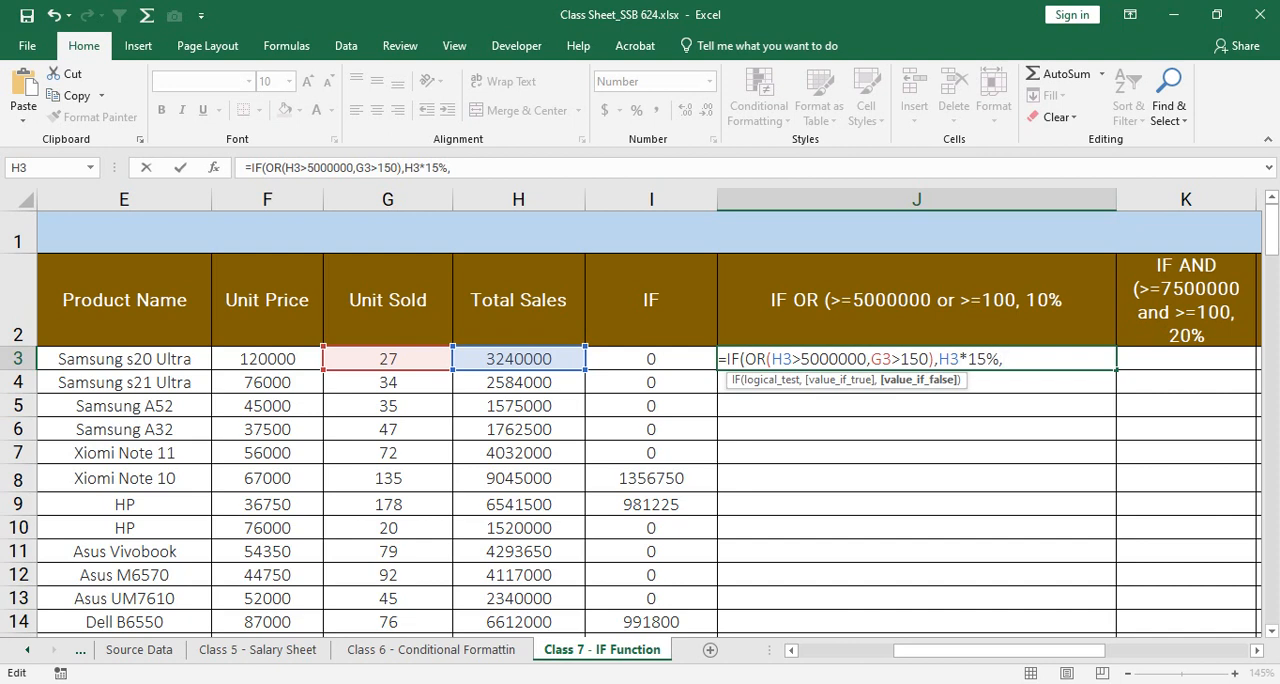
type("0)")
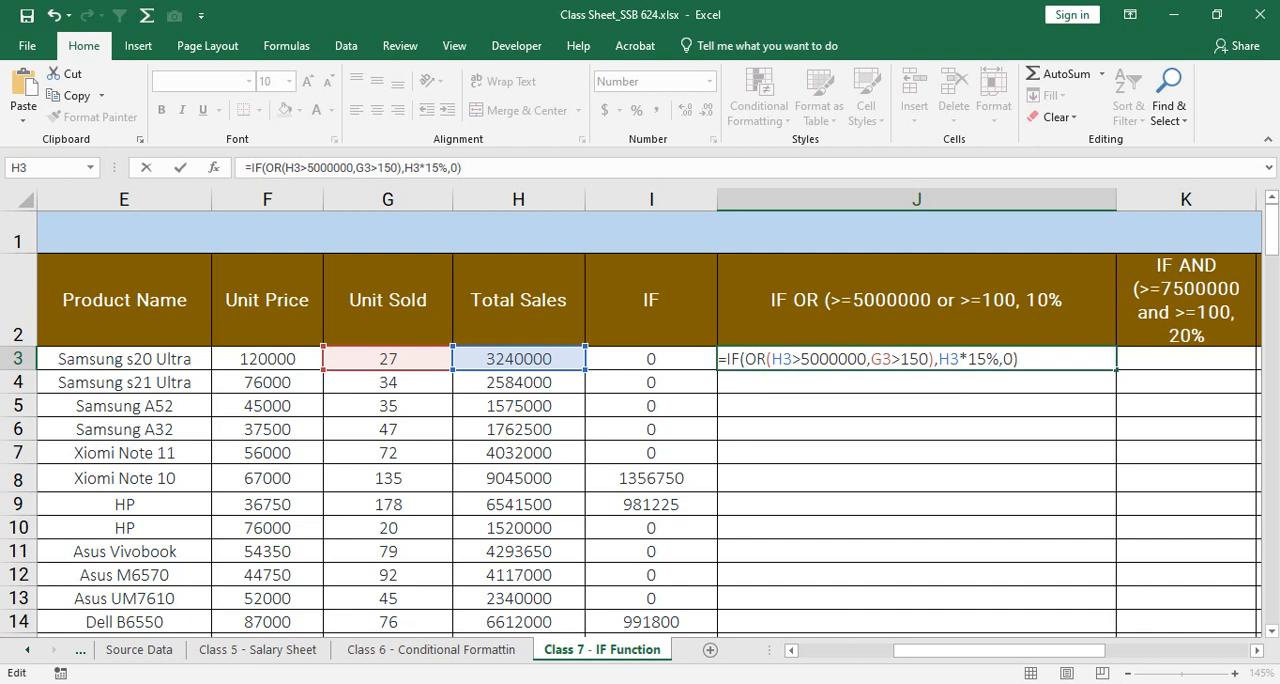
key("Return")
key("Up")
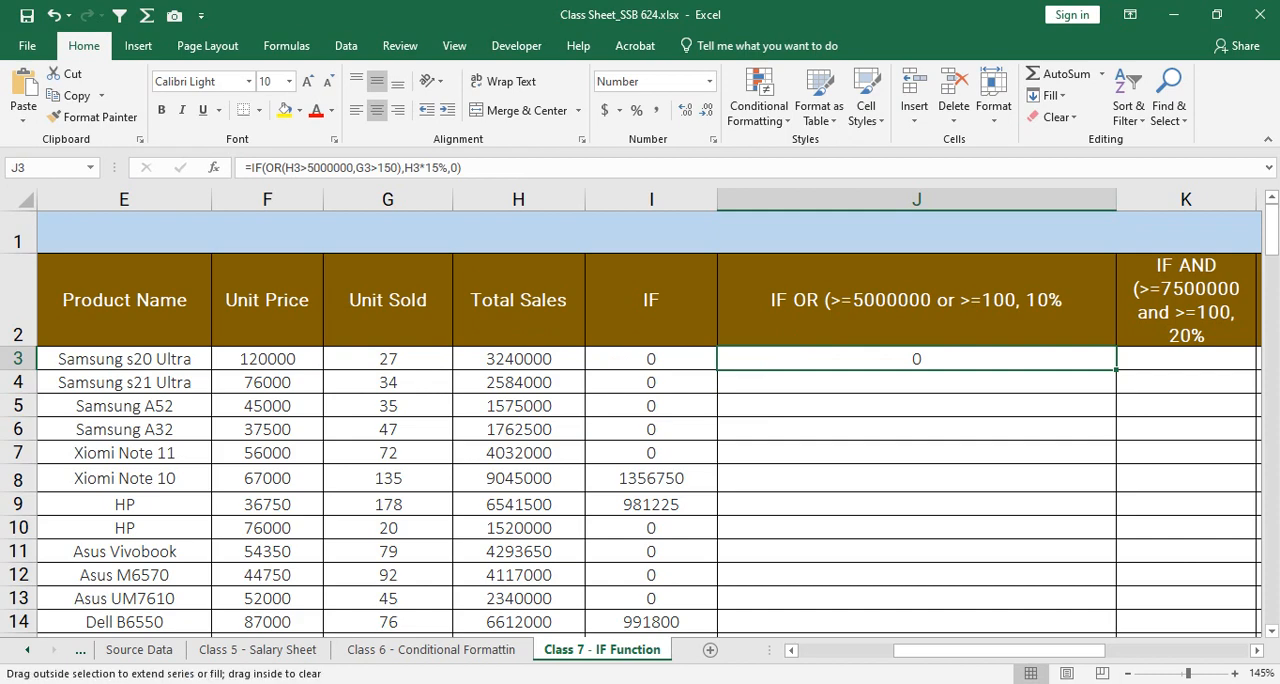
Step: Fill the J3 formula down column J to the end of the data and inspect the copied formula in J8
double_click(1116, 370)
scroll(640, 420, "down", 1)
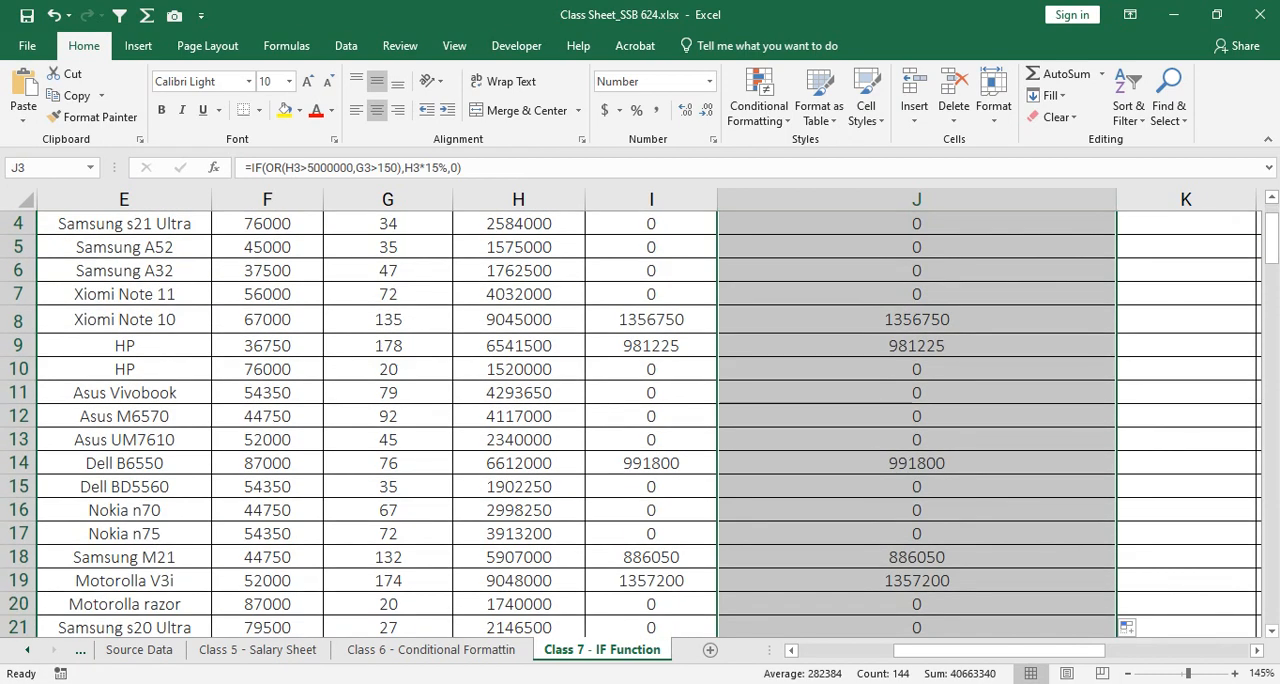
left_click(916, 320)
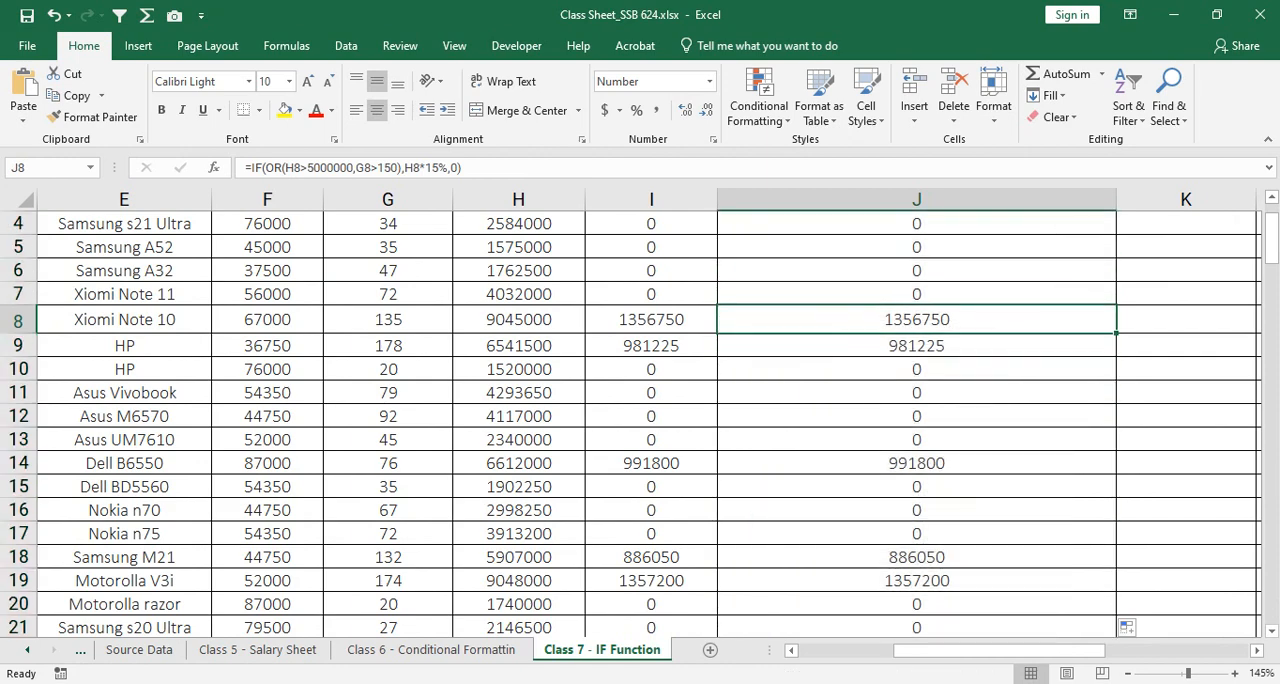
Step: Change the value if true in the J3 formula to H3*25%, giving =IF(OR(H3>5000000,G3>150),H3*25%,0)
mouse_move(916, 320)
left_mouse_down()
mouse_move(651, 320)
mouse_move(916, 320)
left_mouse_up()
scroll(916, 340, "up", 1)
double_click(920, 359)
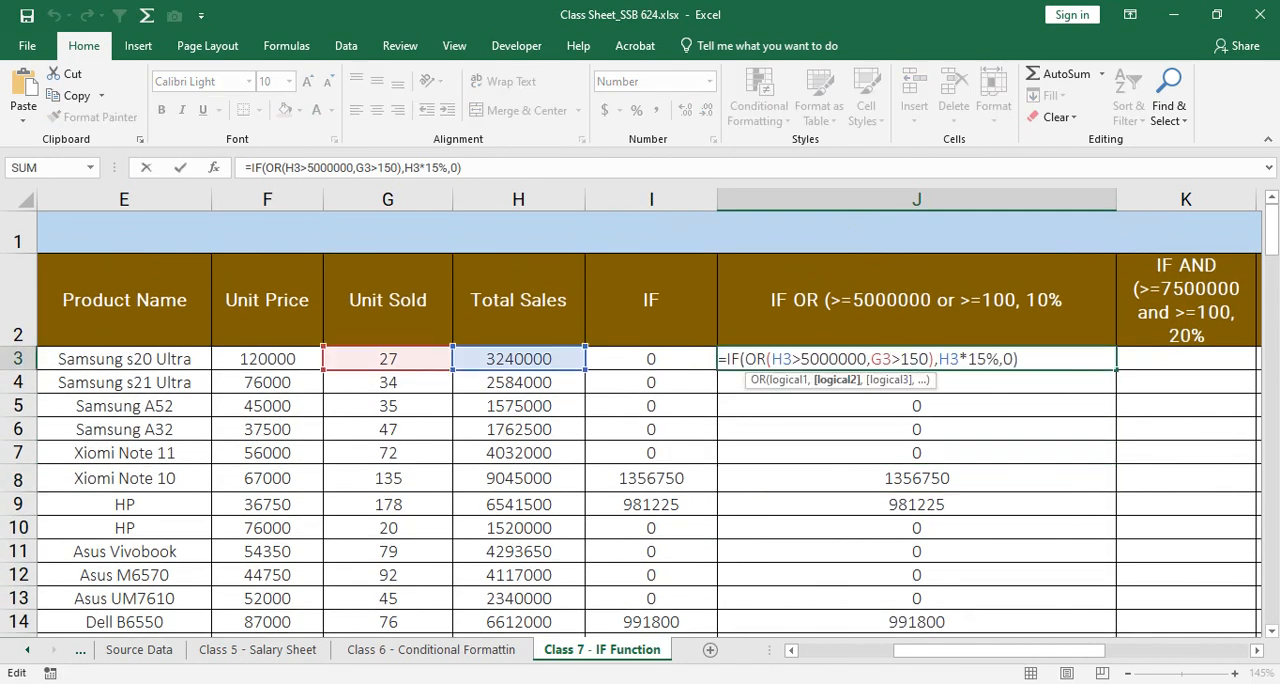
left_click(987, 359)
key("BackSpace")
key("BackSpace")
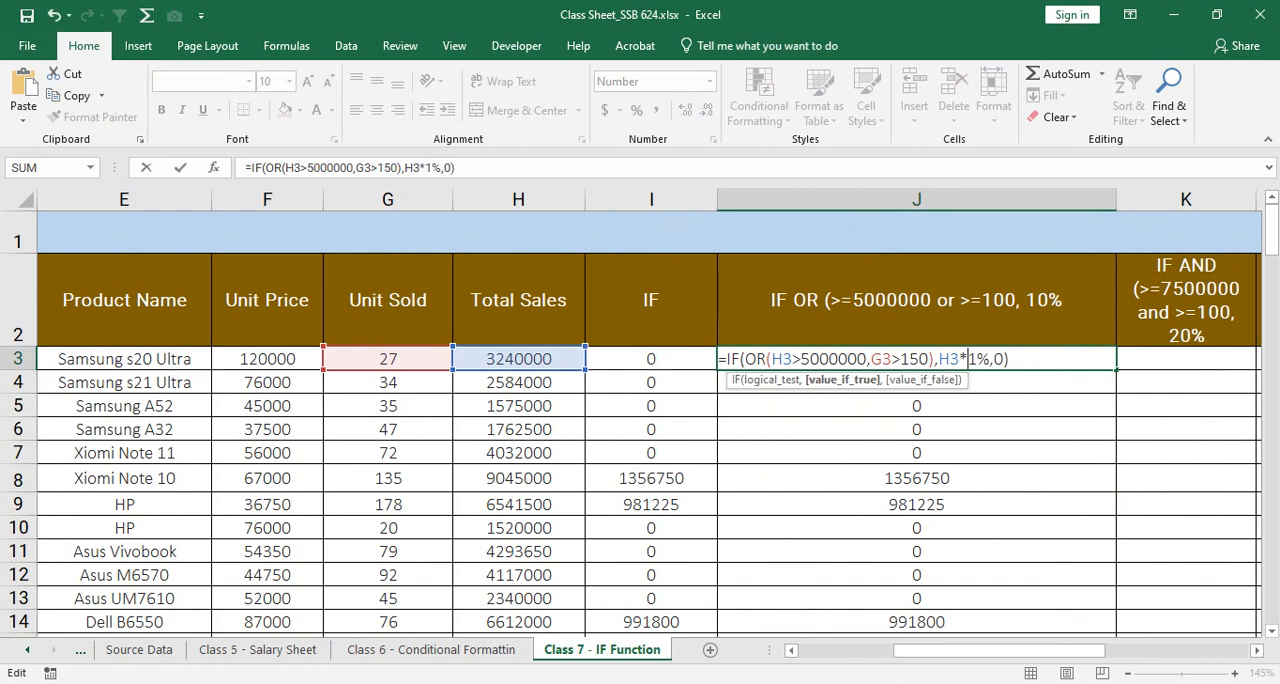
type("25")
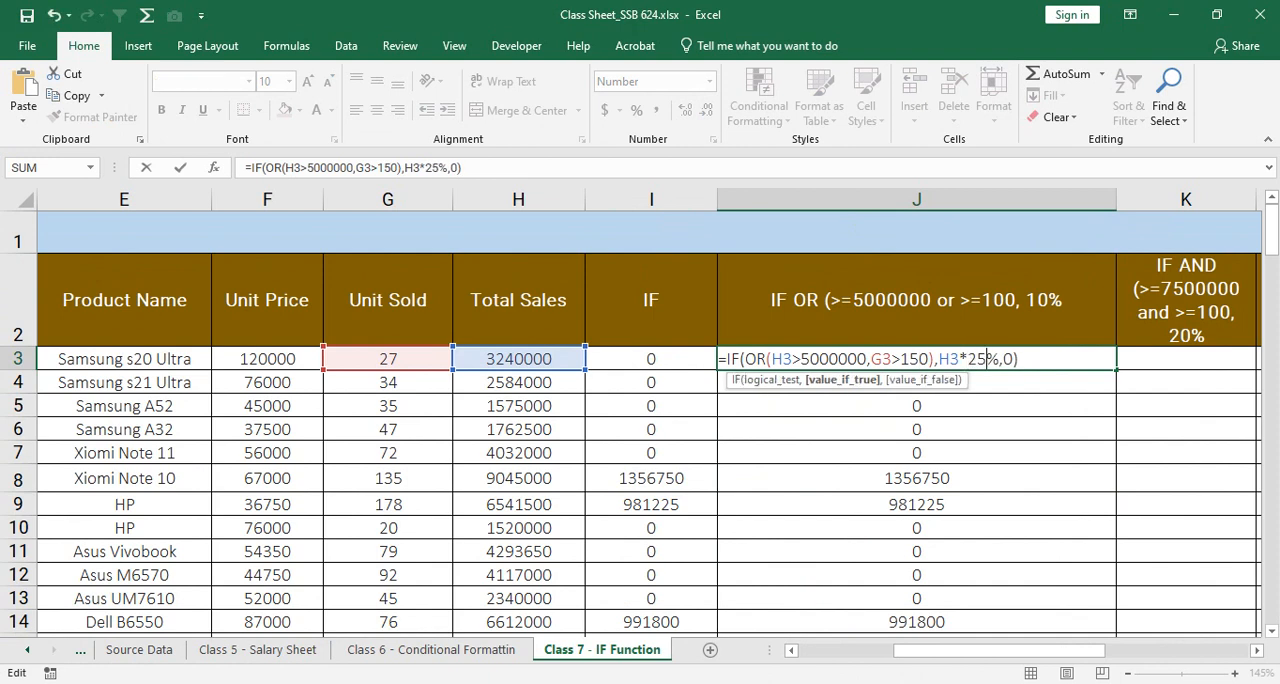
key("ctrl+Return")
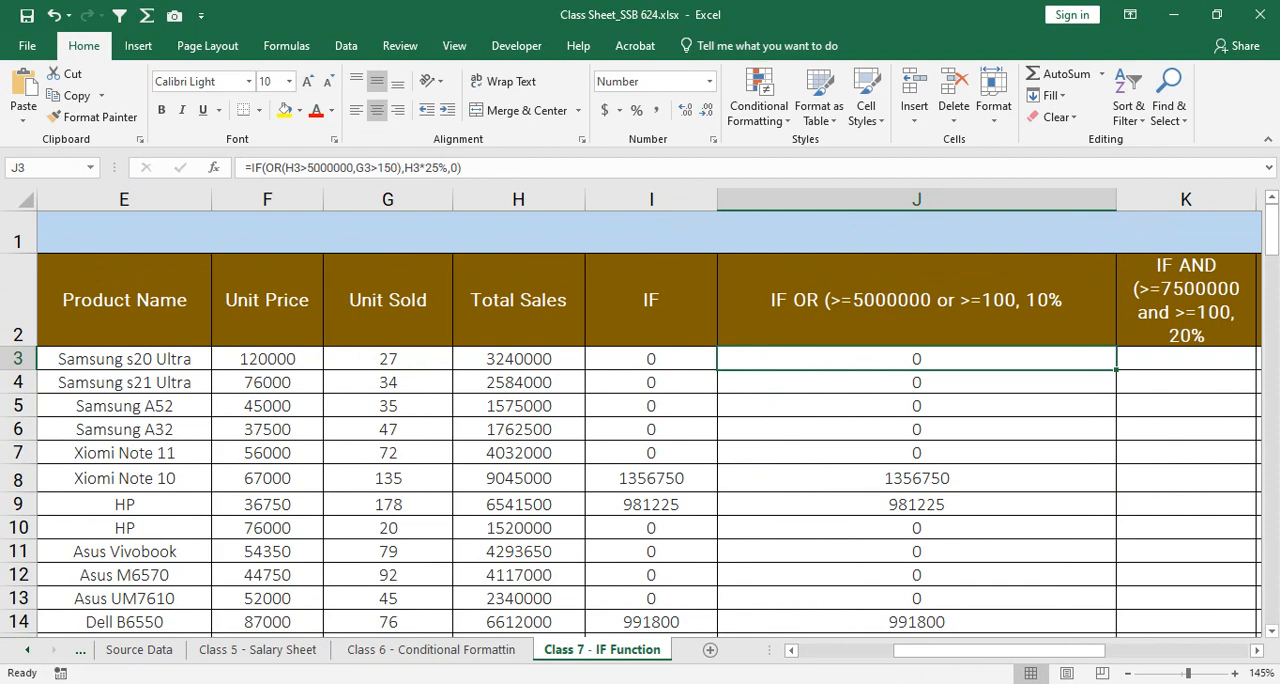
Step: Fill the updated J3 formula down column J and check J8 against its units sold and total sales in G8:H8
double_click(1116, 370)
scroll(1116, 370, "down", 1)
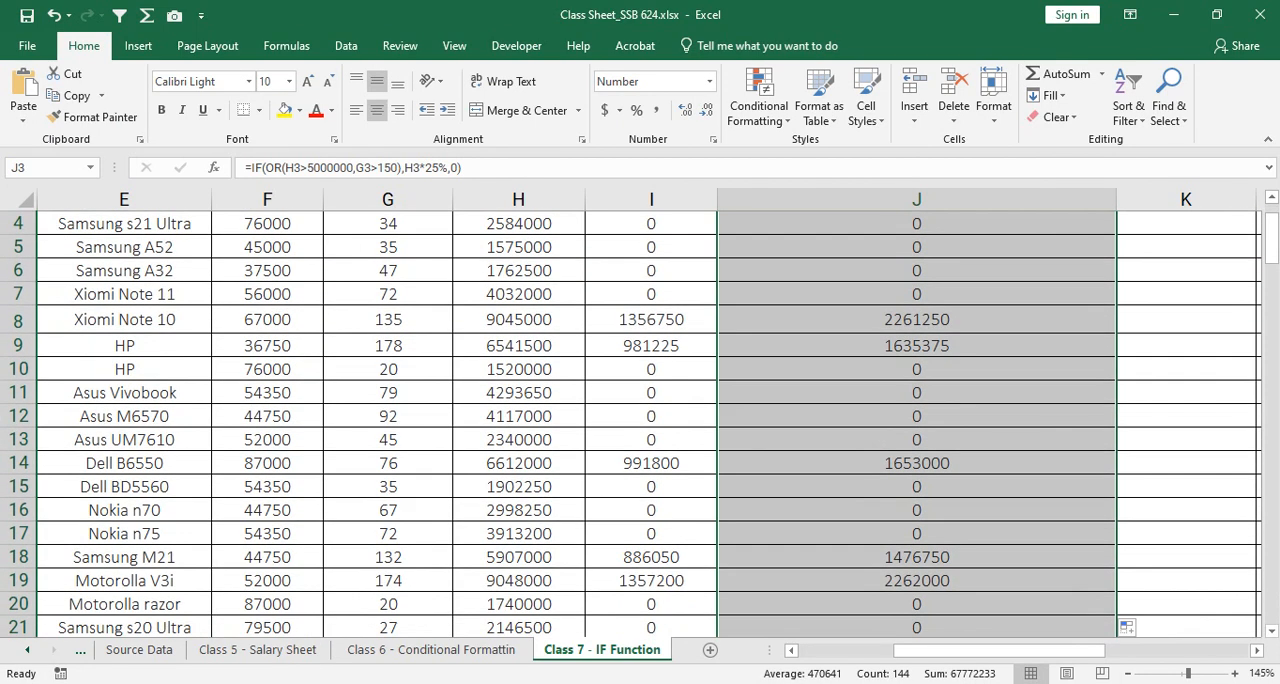
left_click(916, 320)
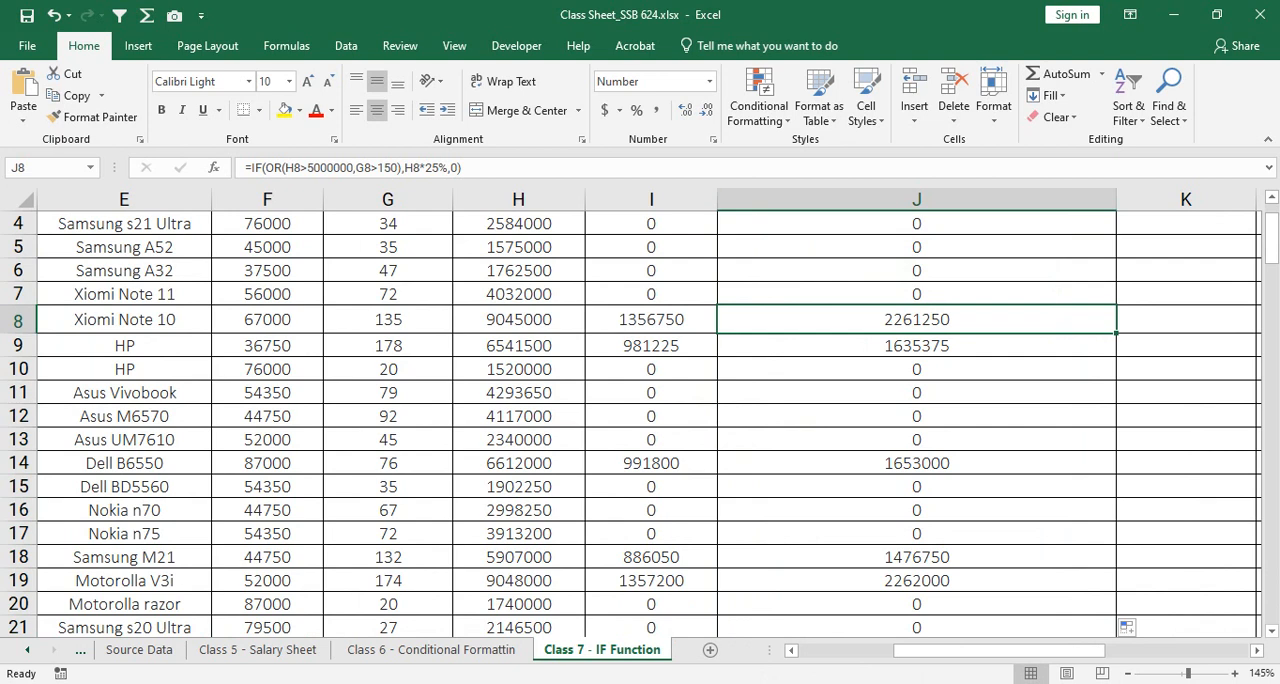
left_click_drag(388, 320, 519, 322)
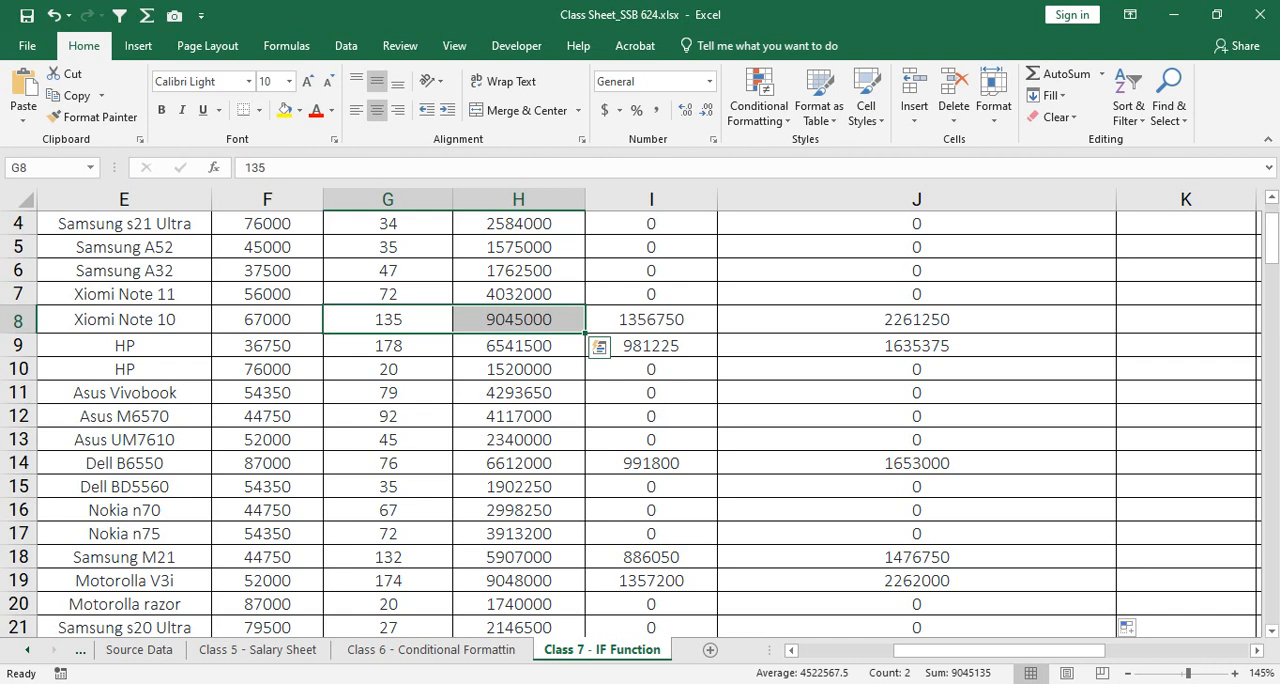
Step: Compare the IF OR results in J8 and J9 with the units sold and total sales in G8:H8 and G9:H9
left_click(916, 320)
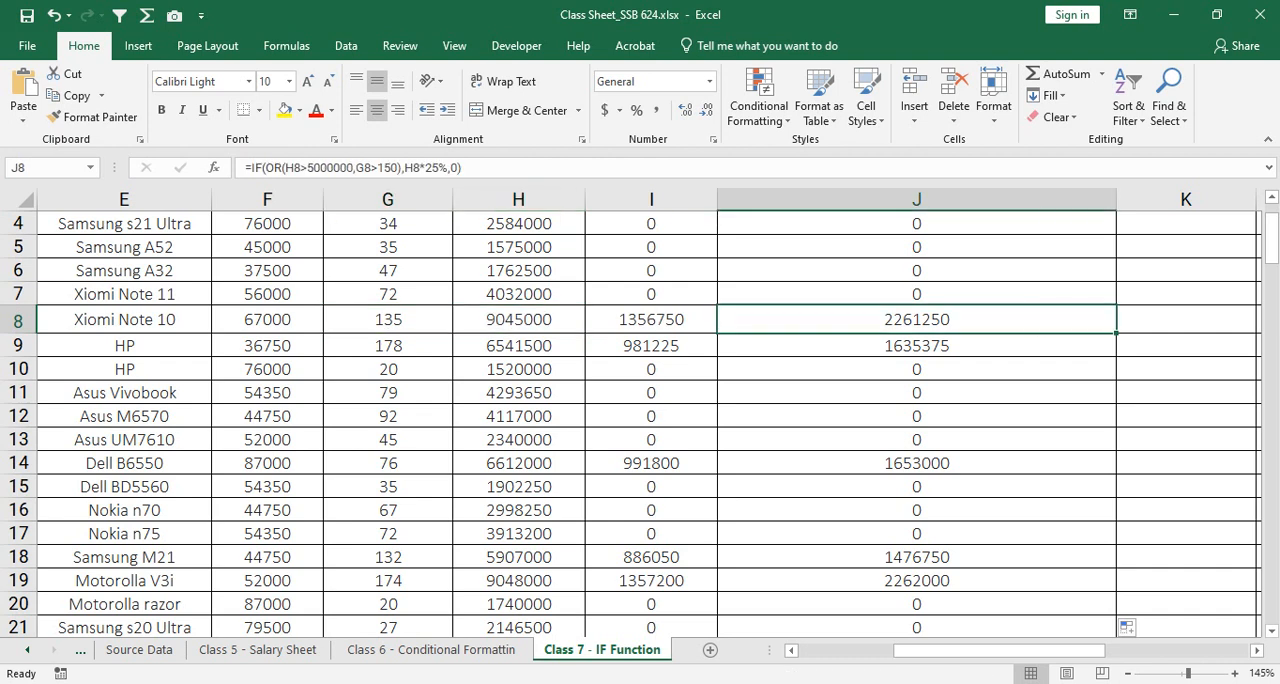
left_click_drag(916, 320, 388, 319)
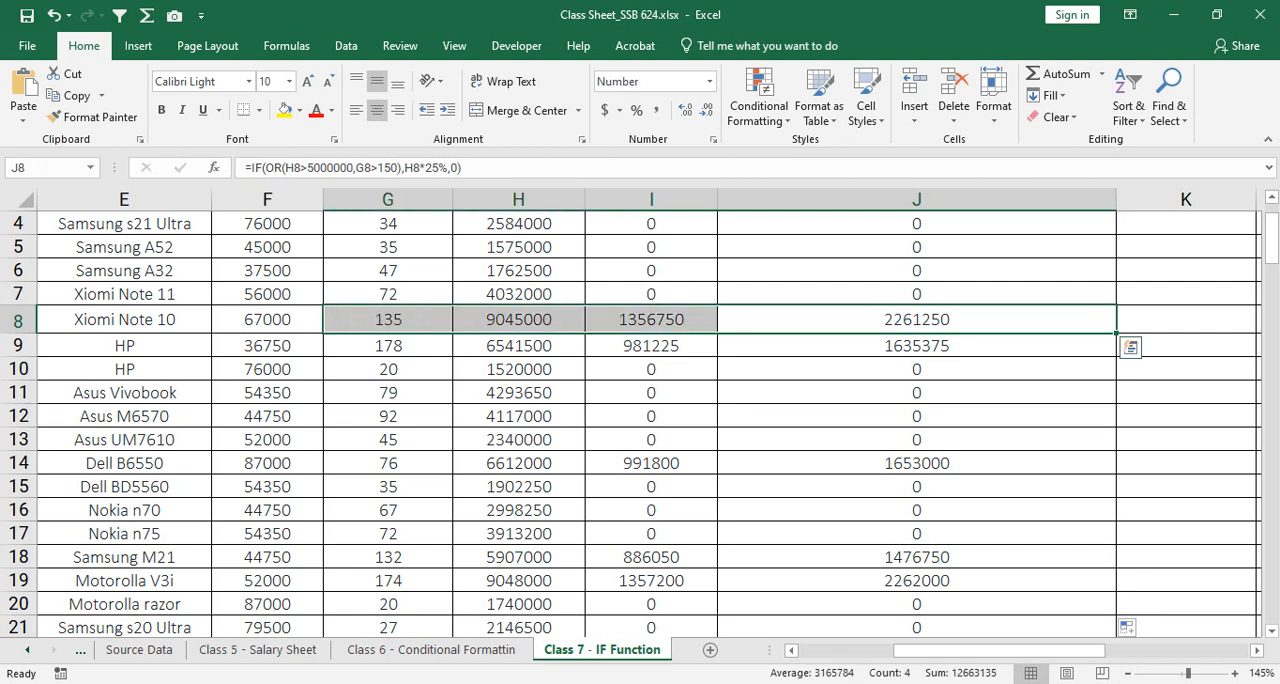
left_click(916, 320)
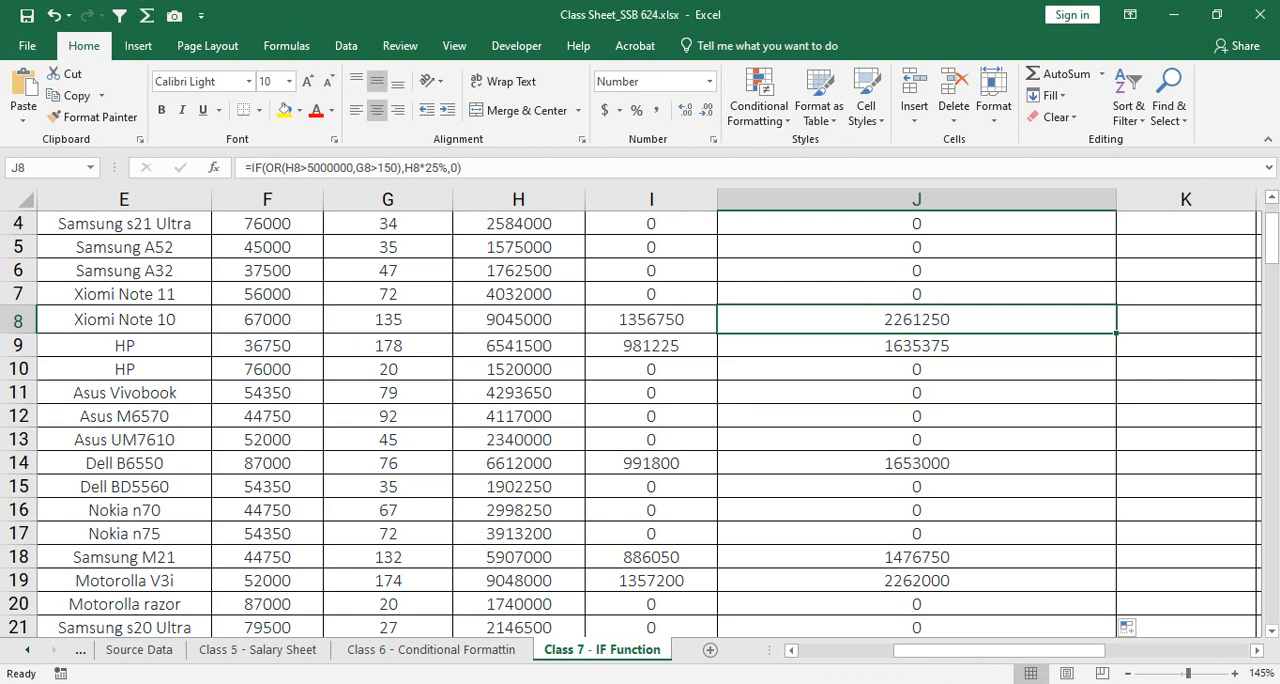
left_click_drag(388, 320, 518, 320)
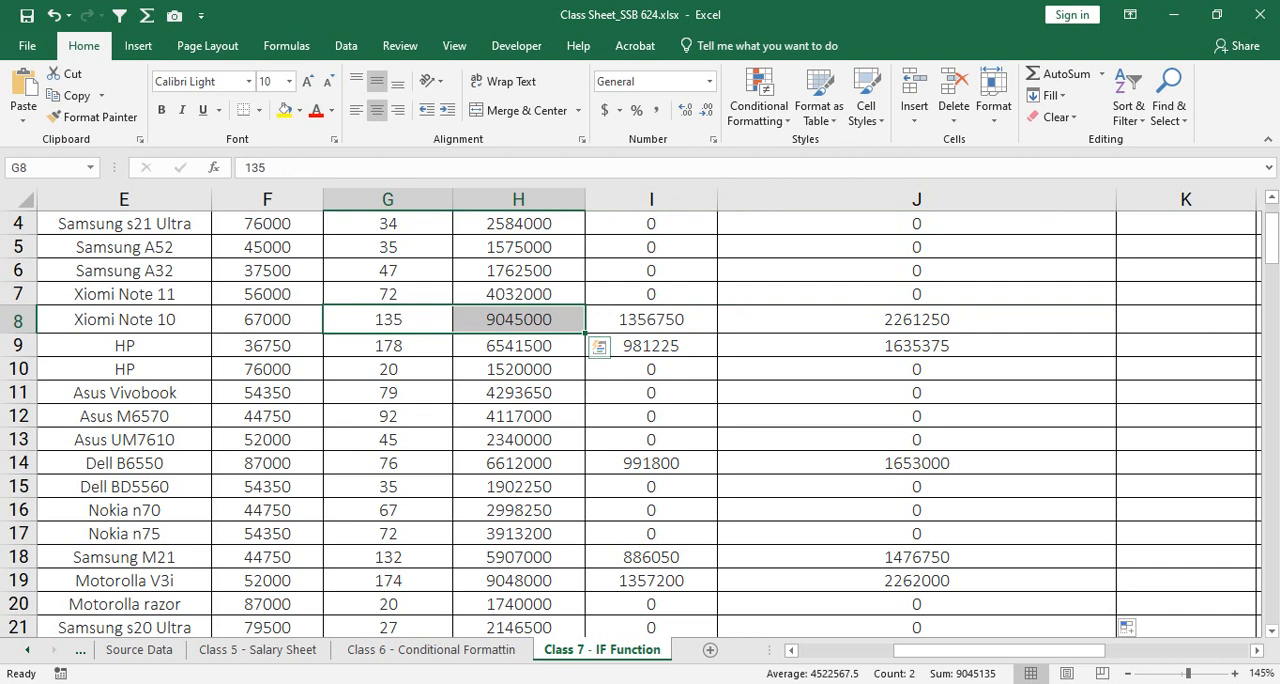
left_click(388, 320)
left_click_drag(388, 320, 518, 320)
left_click(518, 320)
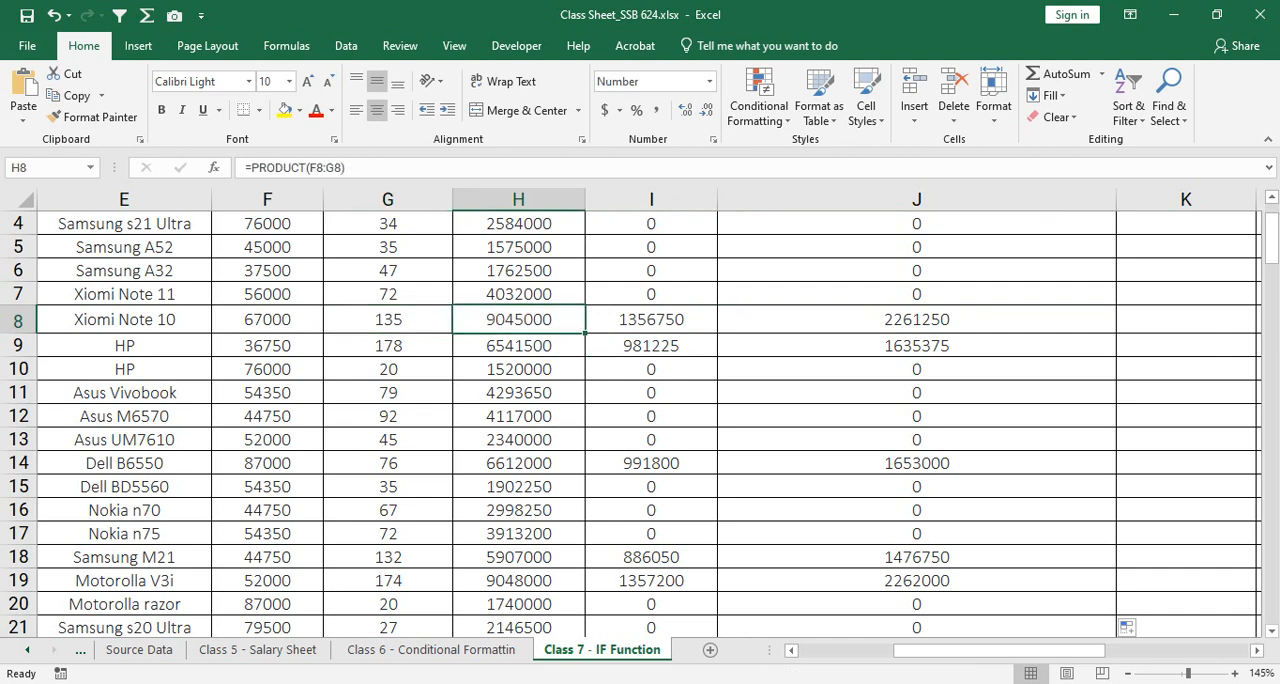
left_click(917, 346)
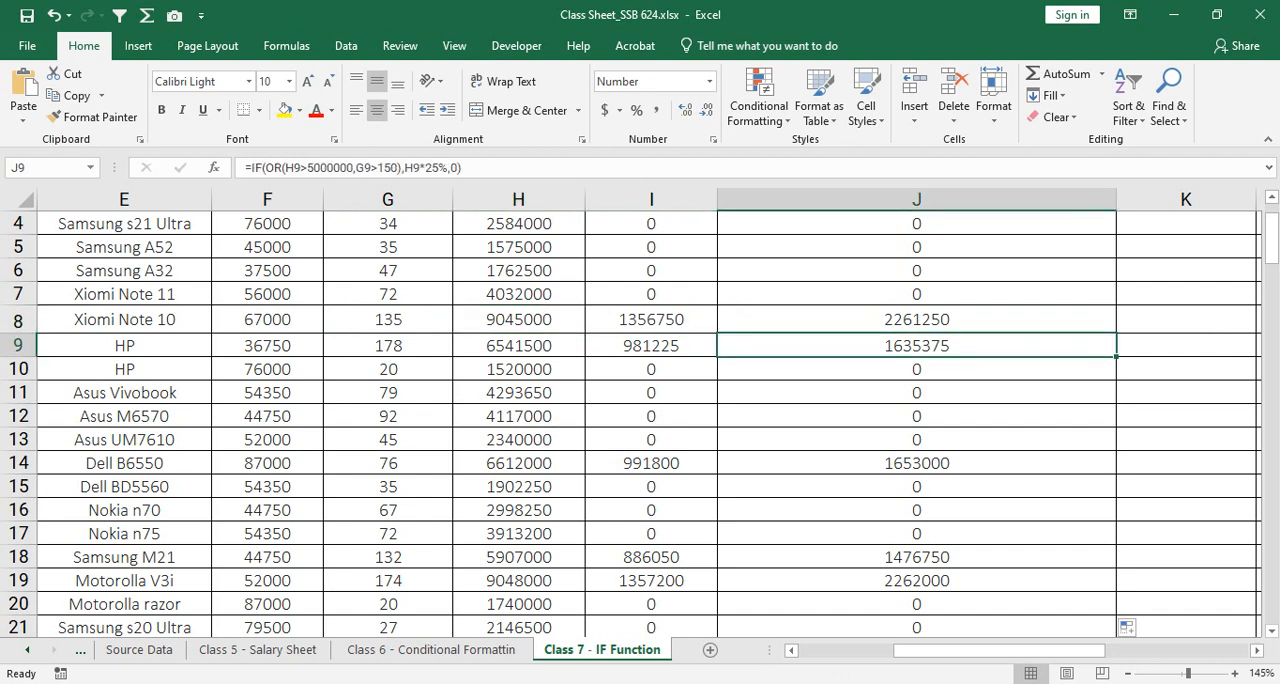
left_click_drag(388, 320, 518, 320)
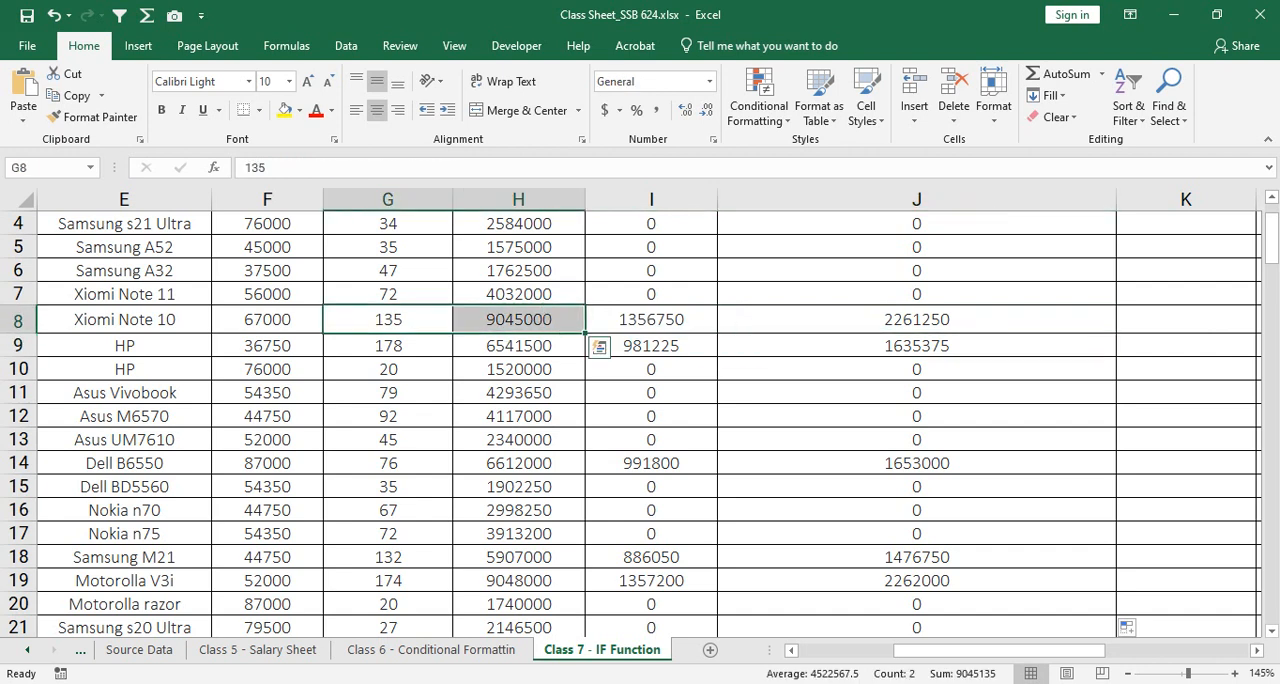
left_click(917, 320)
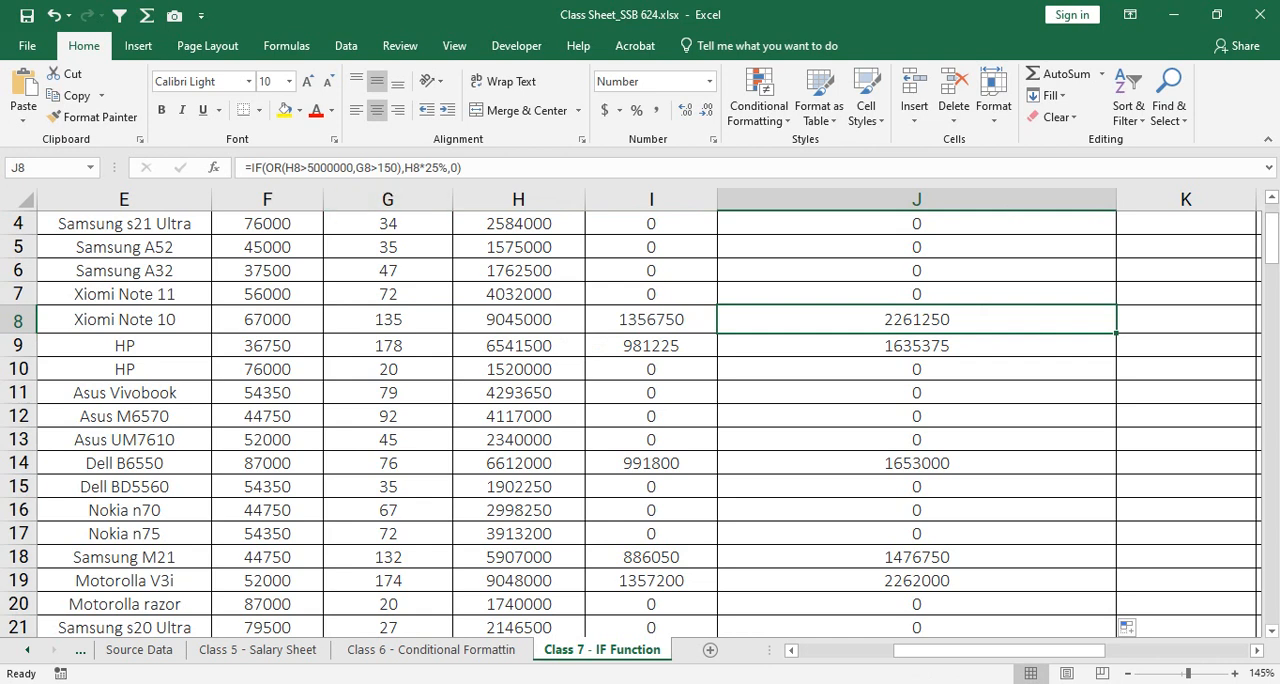
left_click(518, 320)
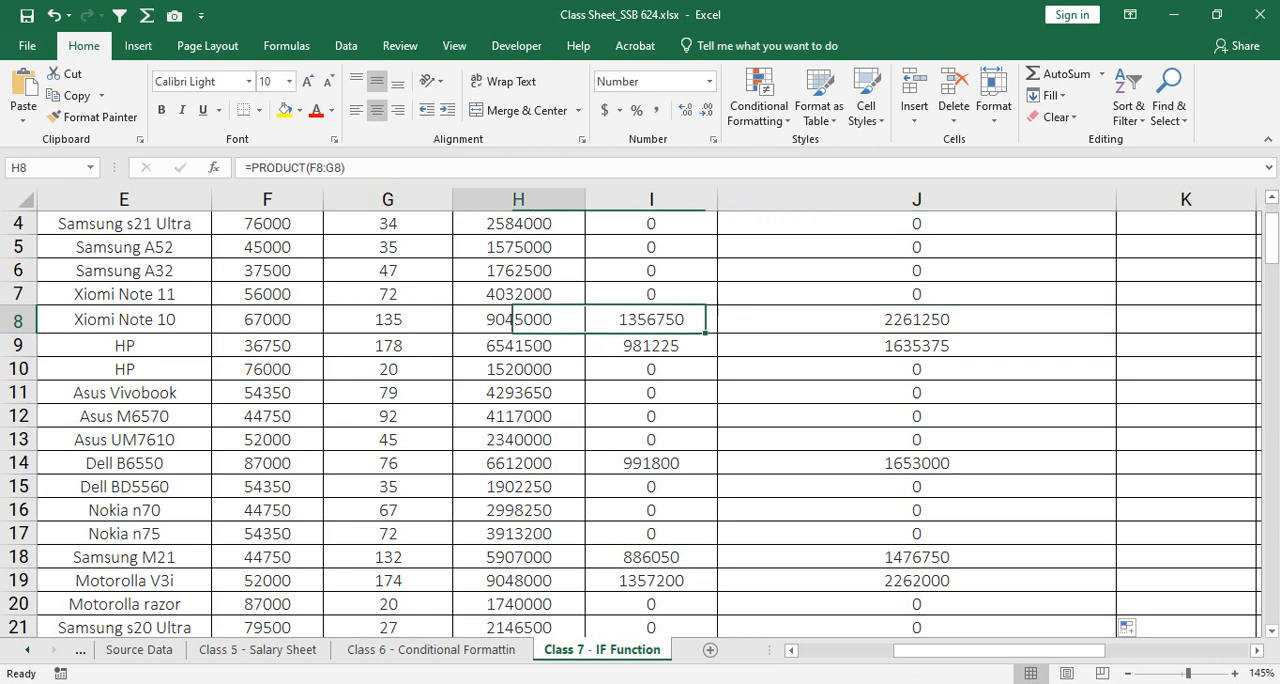
left_click(917, 346)
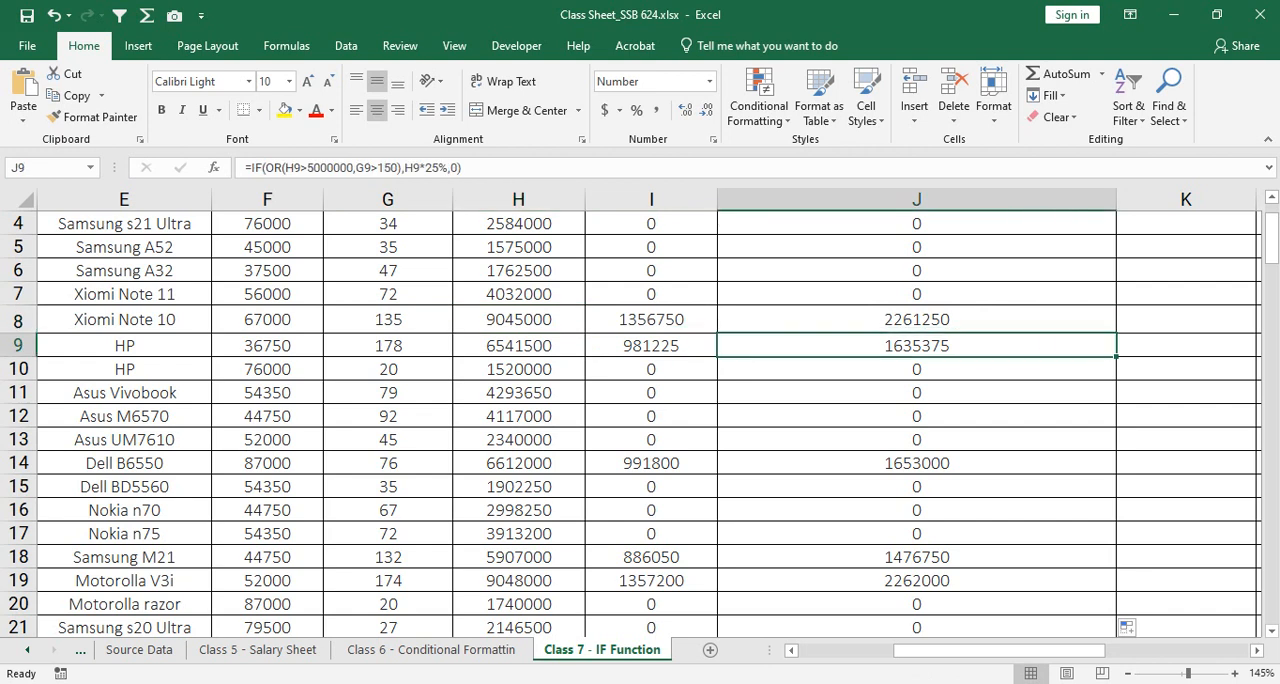
left_click_drag(388, 346, 518, 346)
key("Right")
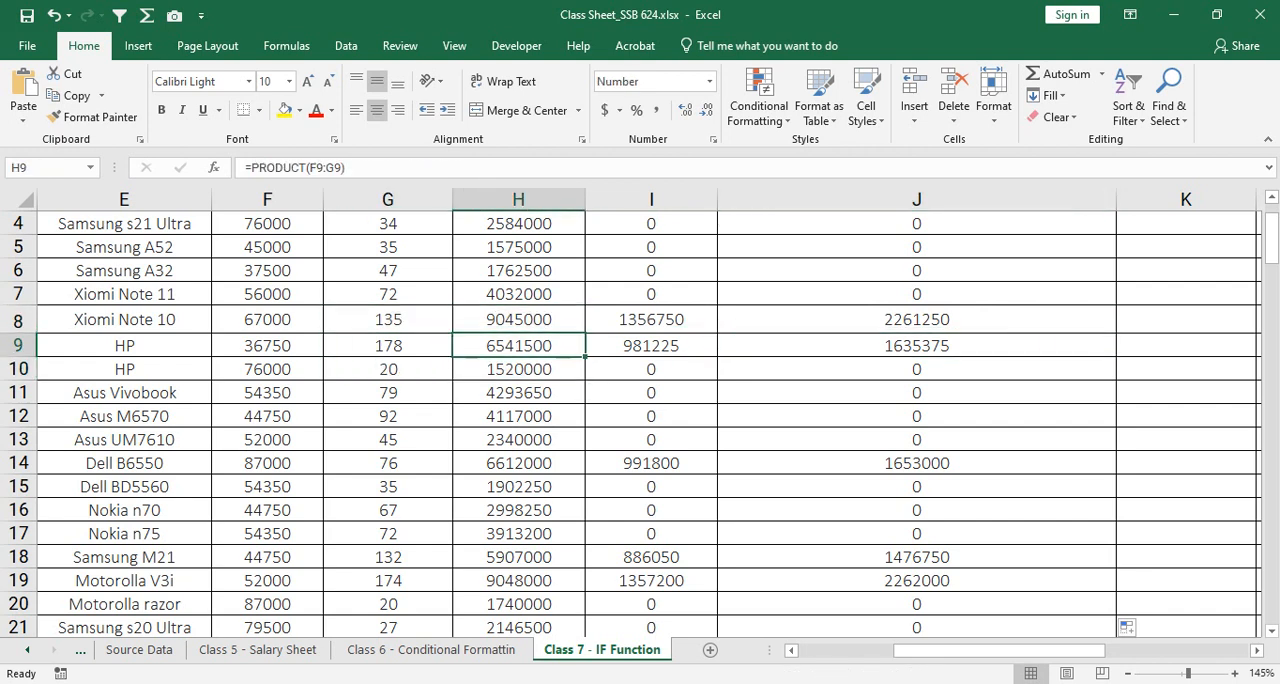
key("shift+Left")
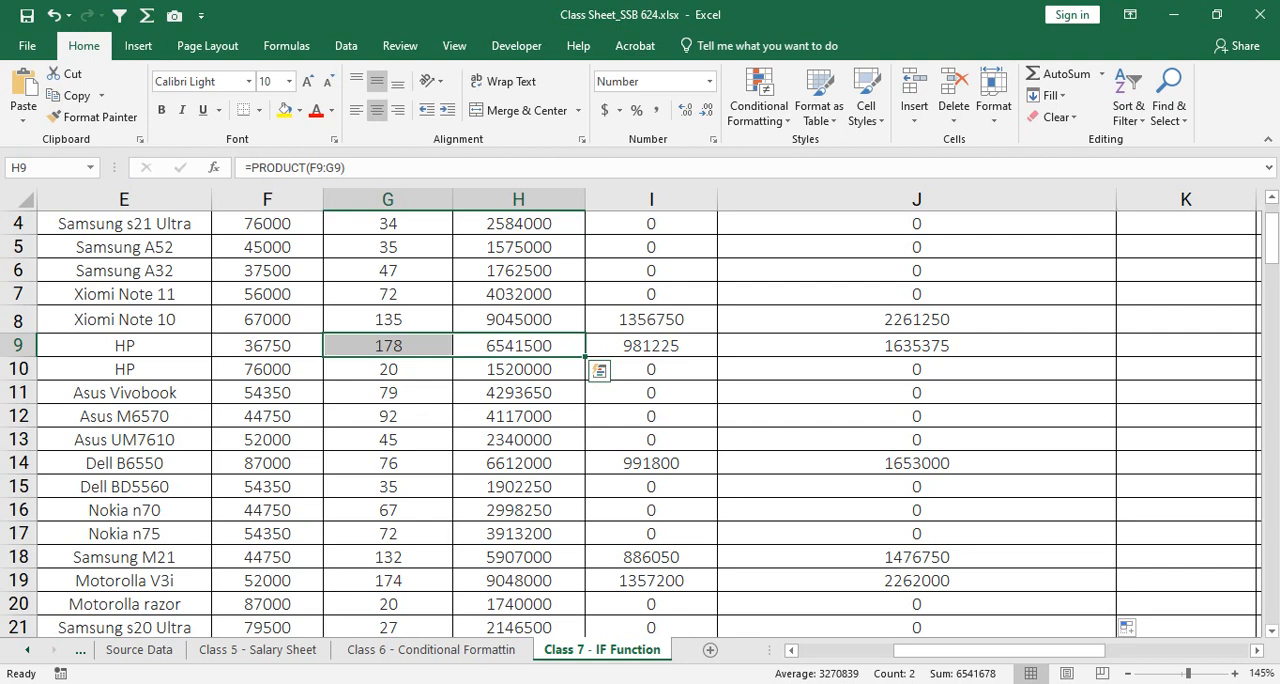
Step: Narrow column J so its header wraps onto three lines, and check J9 against G9:H9
scroll(640, 420, "up", 1)
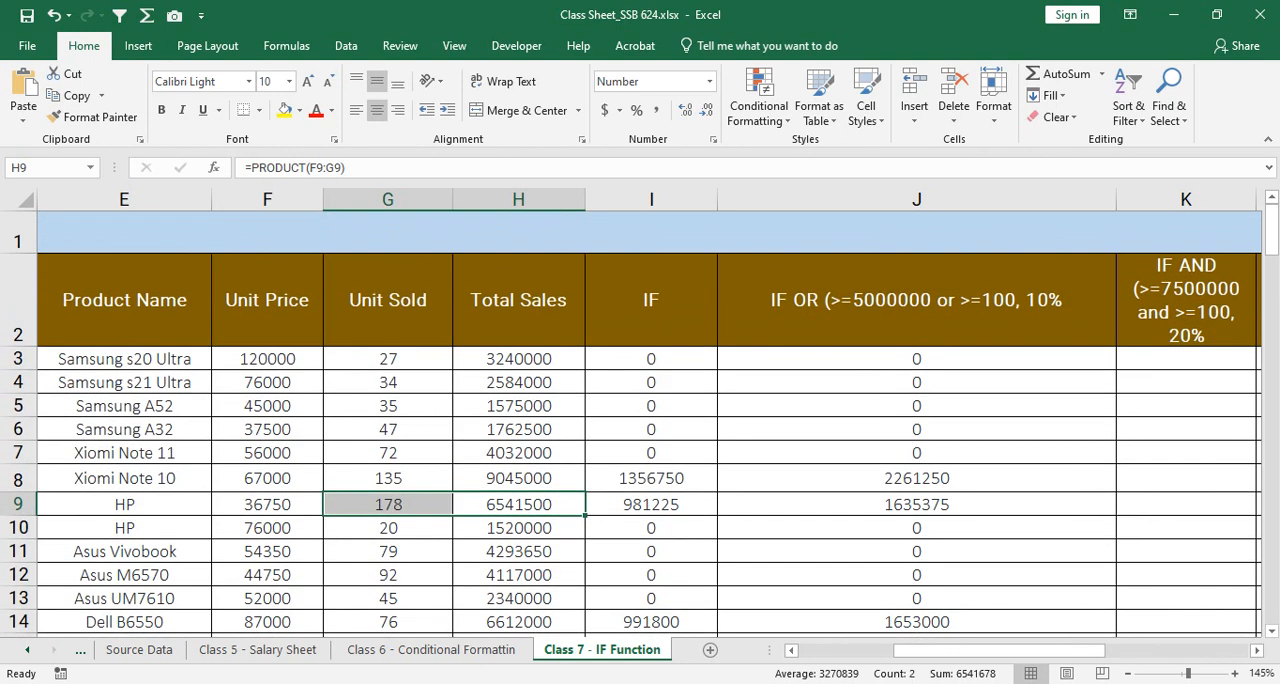
left_click(915, 200)
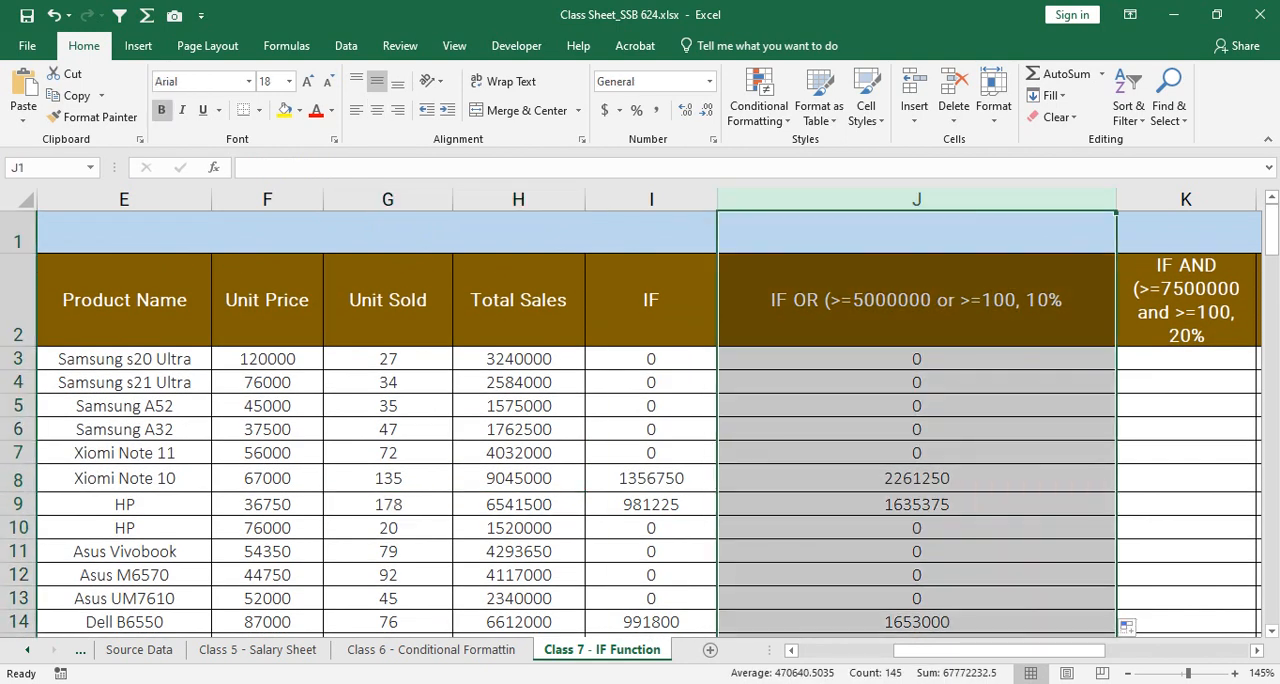
left_click_drag(1116, 200, 864, 200)
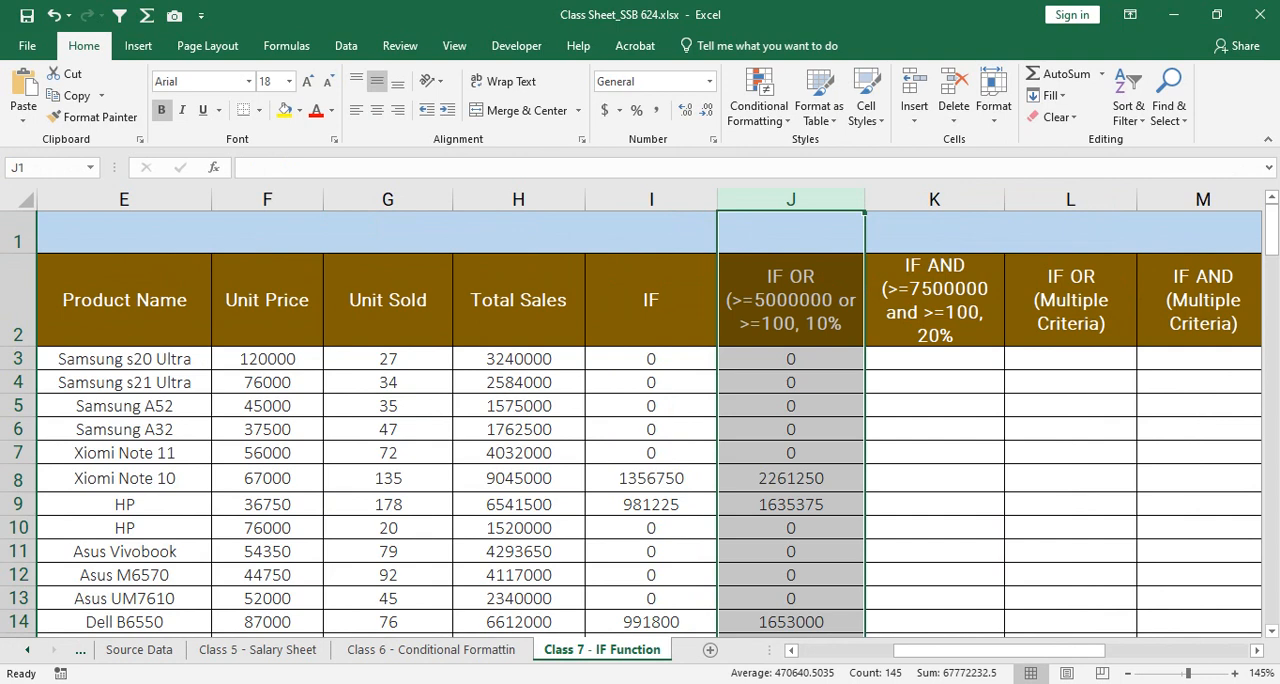
left_click(790, 406)
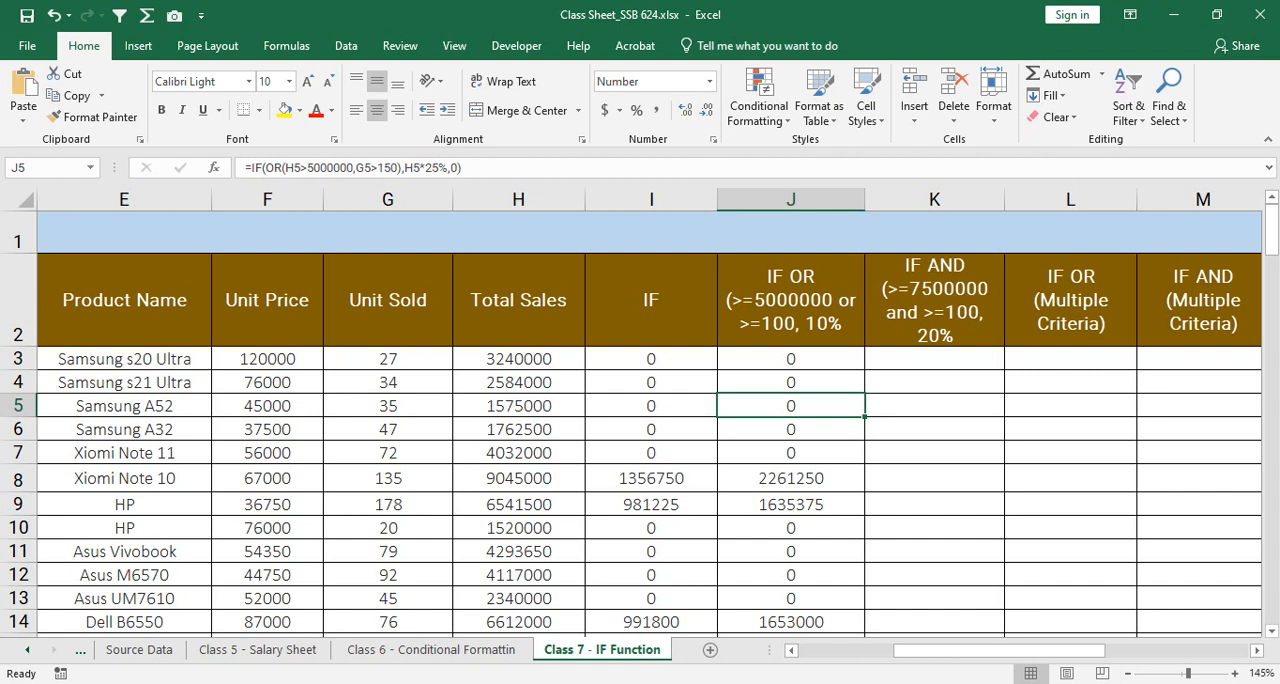
left_click_drag(388, 504, 518, 504)
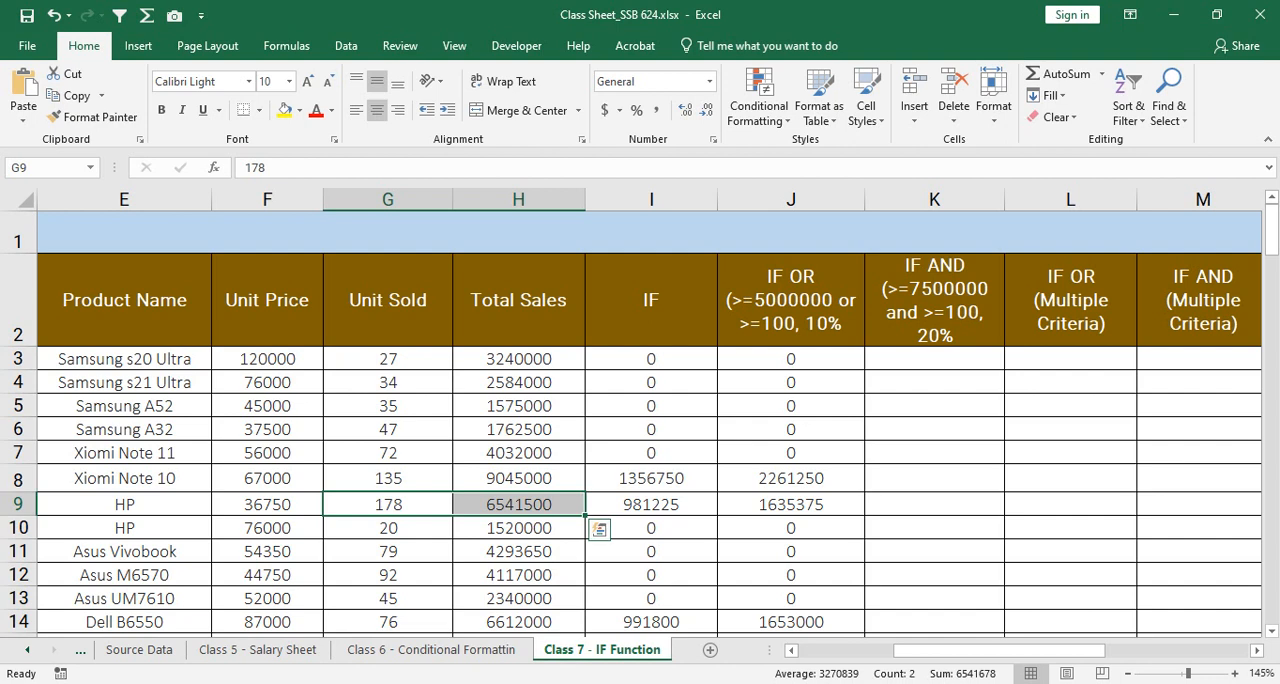
left_click(791, 504)
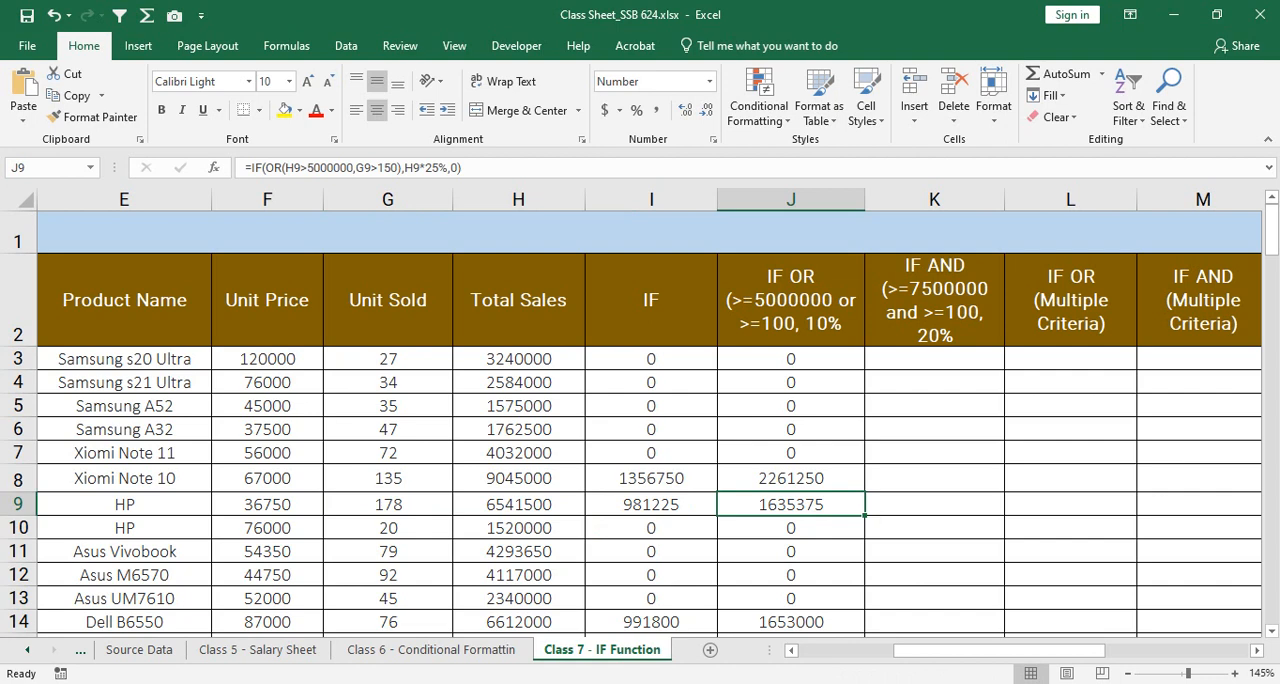
Step: Widen column K so its IF AND header fits on one line, and start the K3 formula with =IF(AND(
left_click(934, 359)
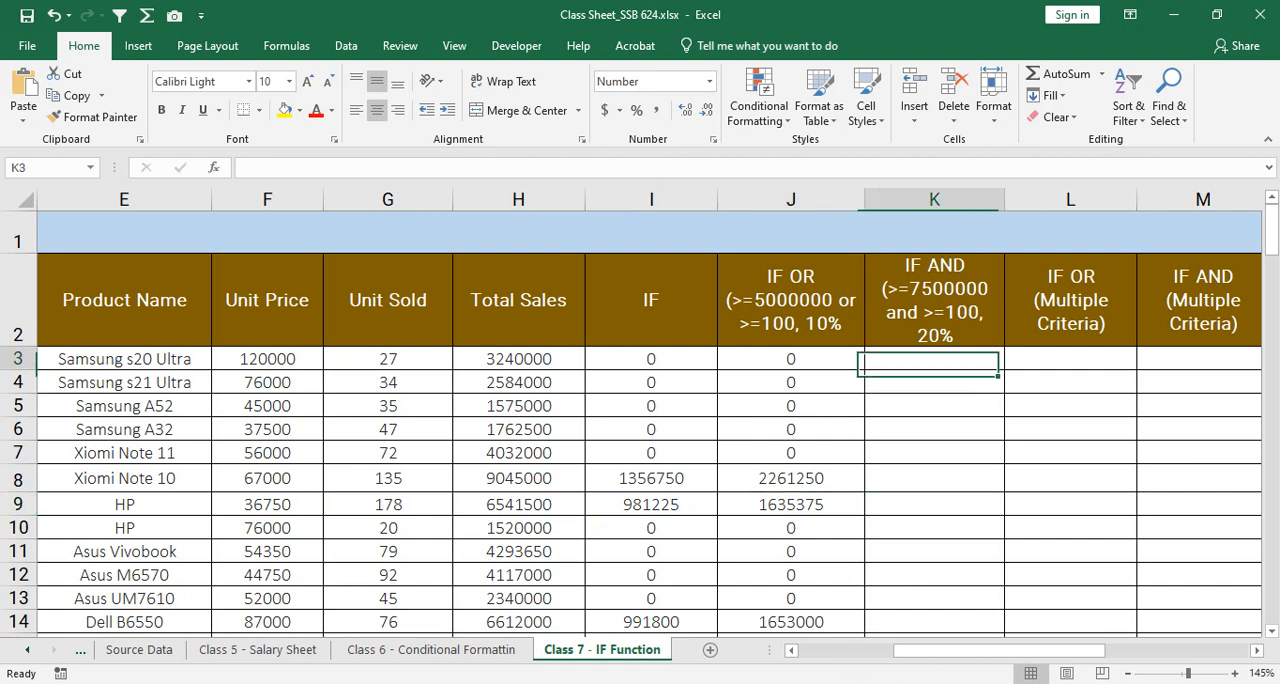
left_click_drag(1004, 199, 1239, 199)
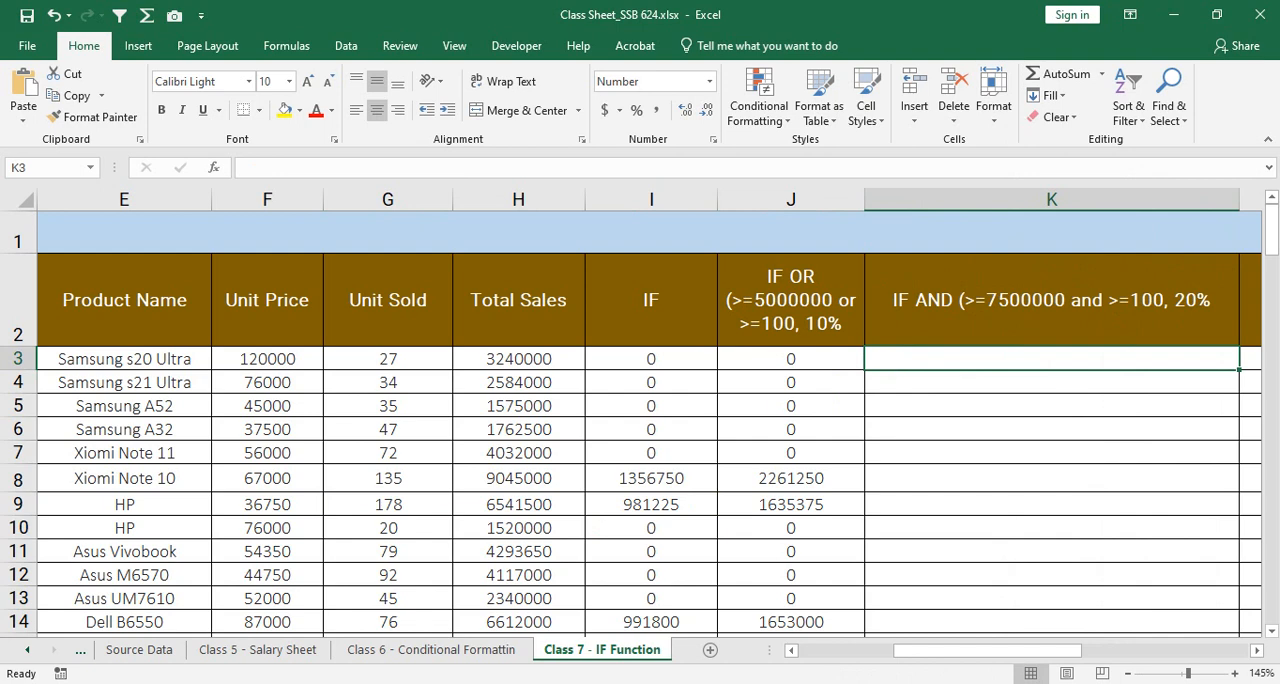
type("=if")
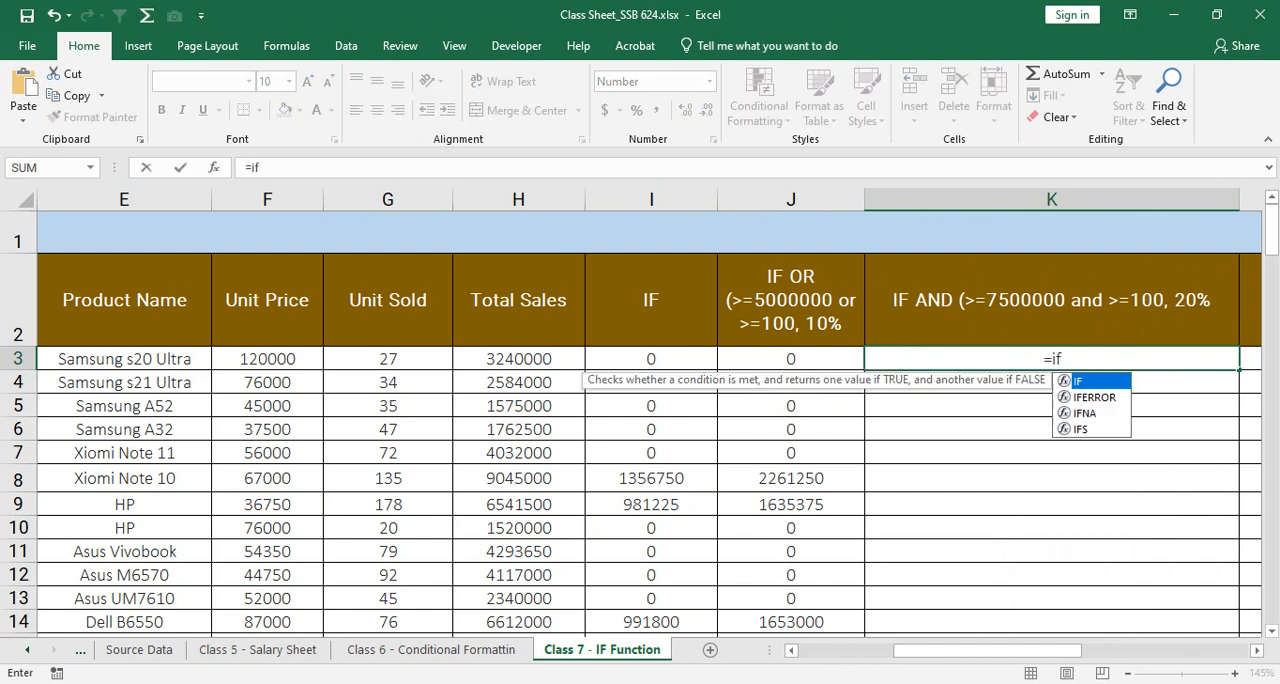
type("(and")
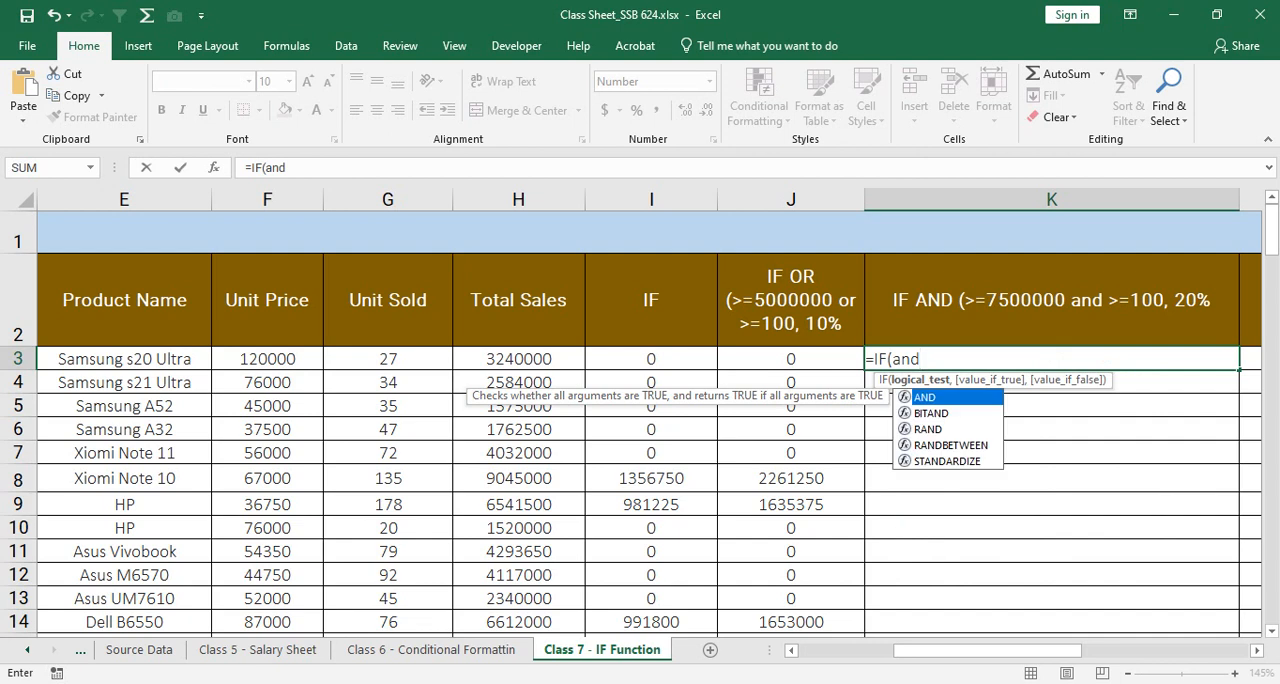
key("Tab")
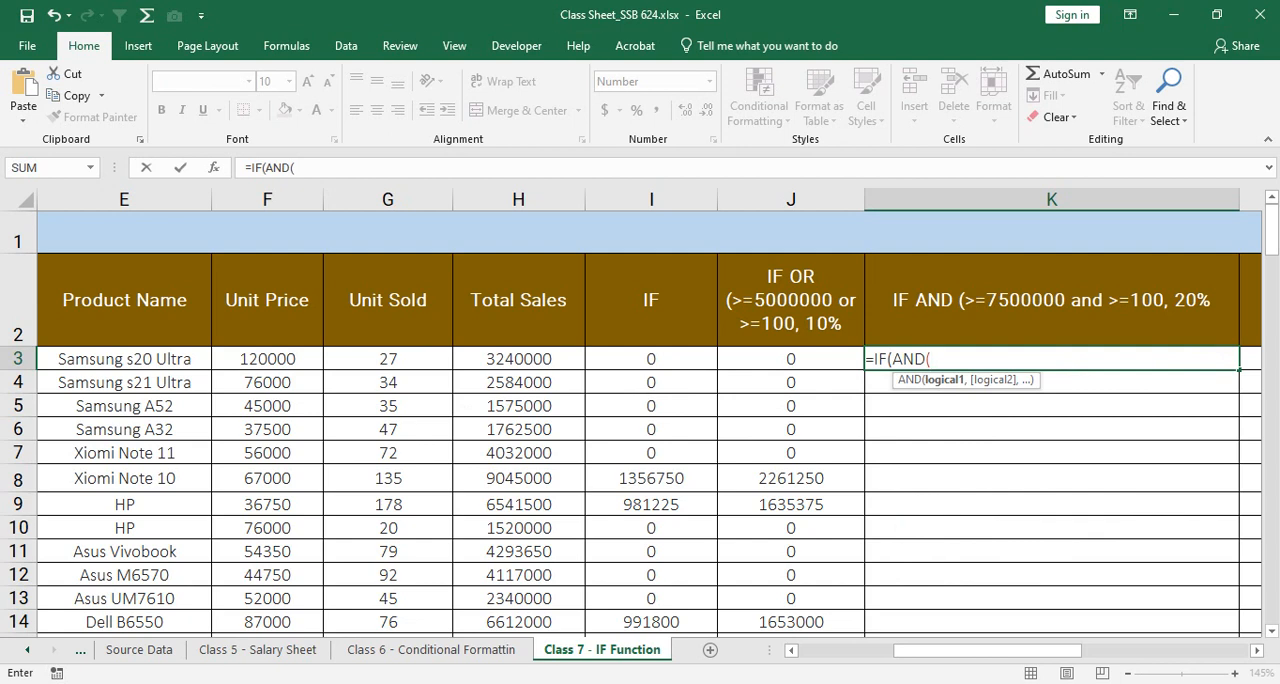
Step: Add the conditions H3>5000000 and G3>150 to the AND test in the K3 formula and close the test
left_click(518, 359)
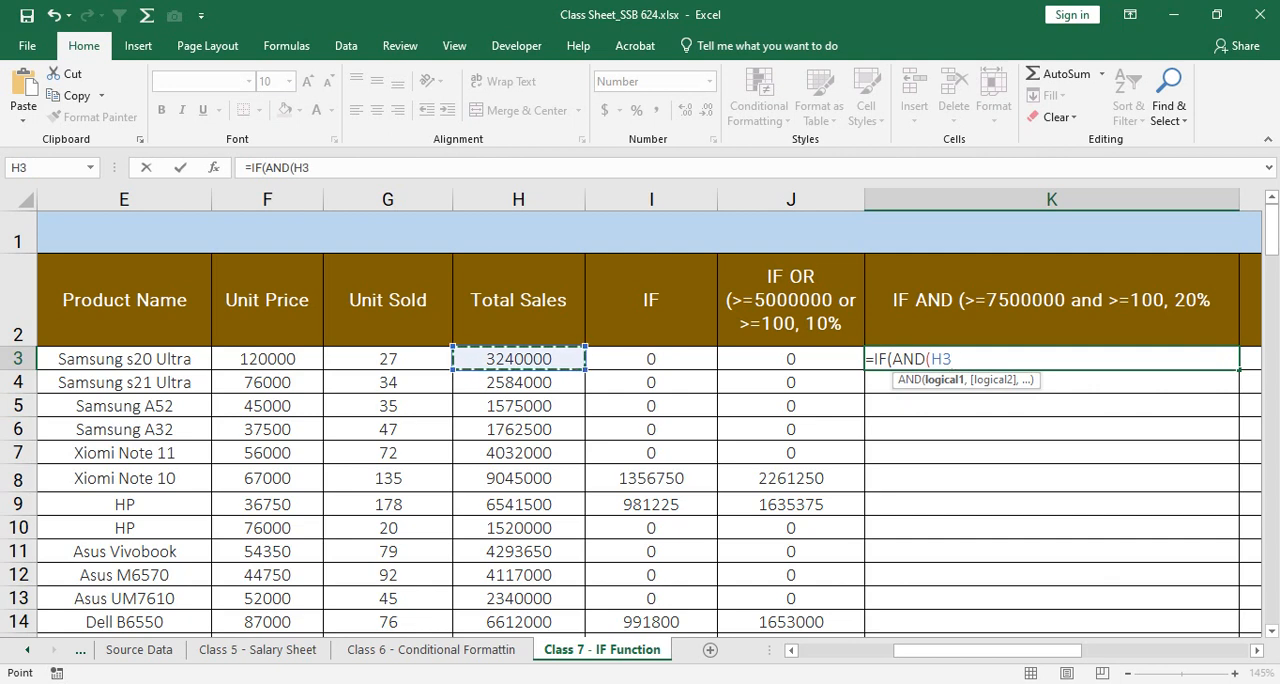
type(">50")
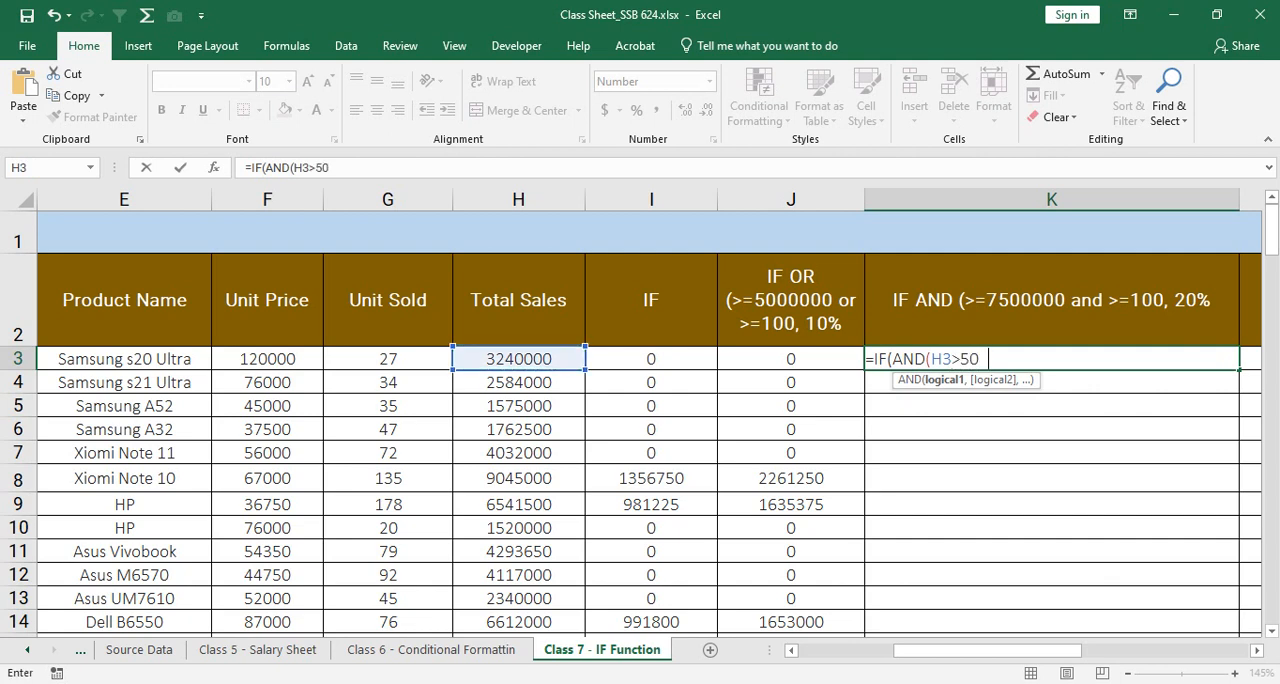
type("00000,")
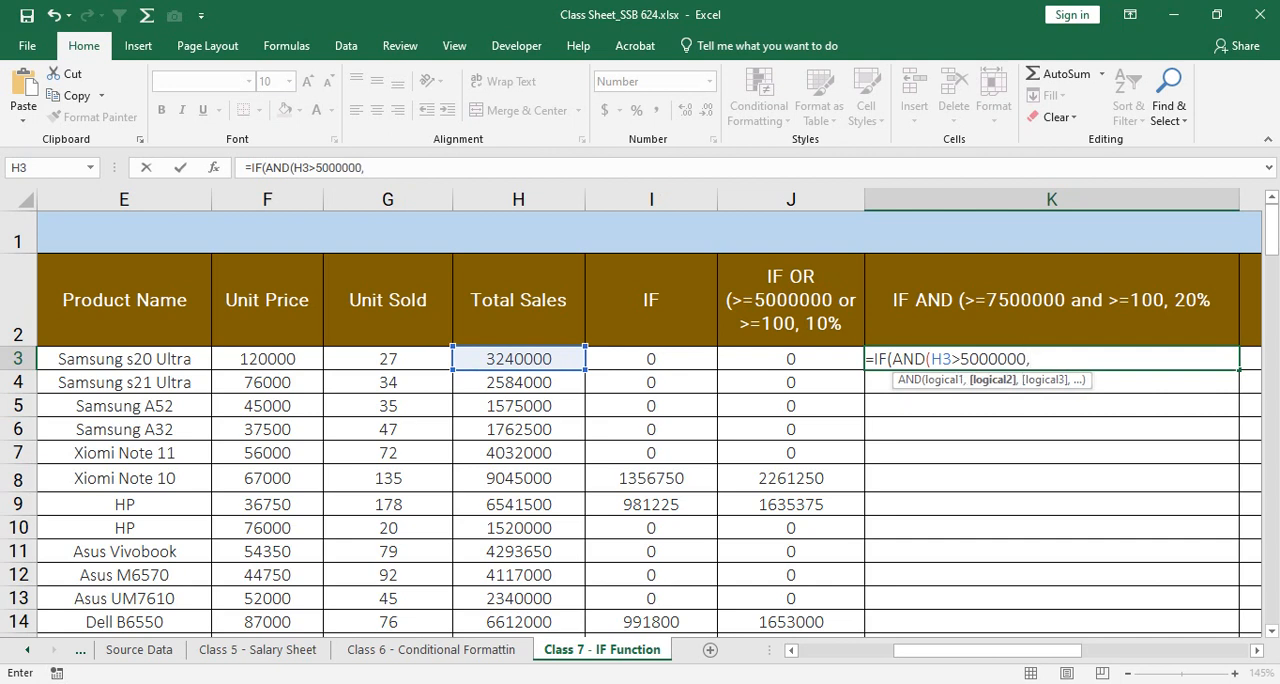
left_click(388, 359)
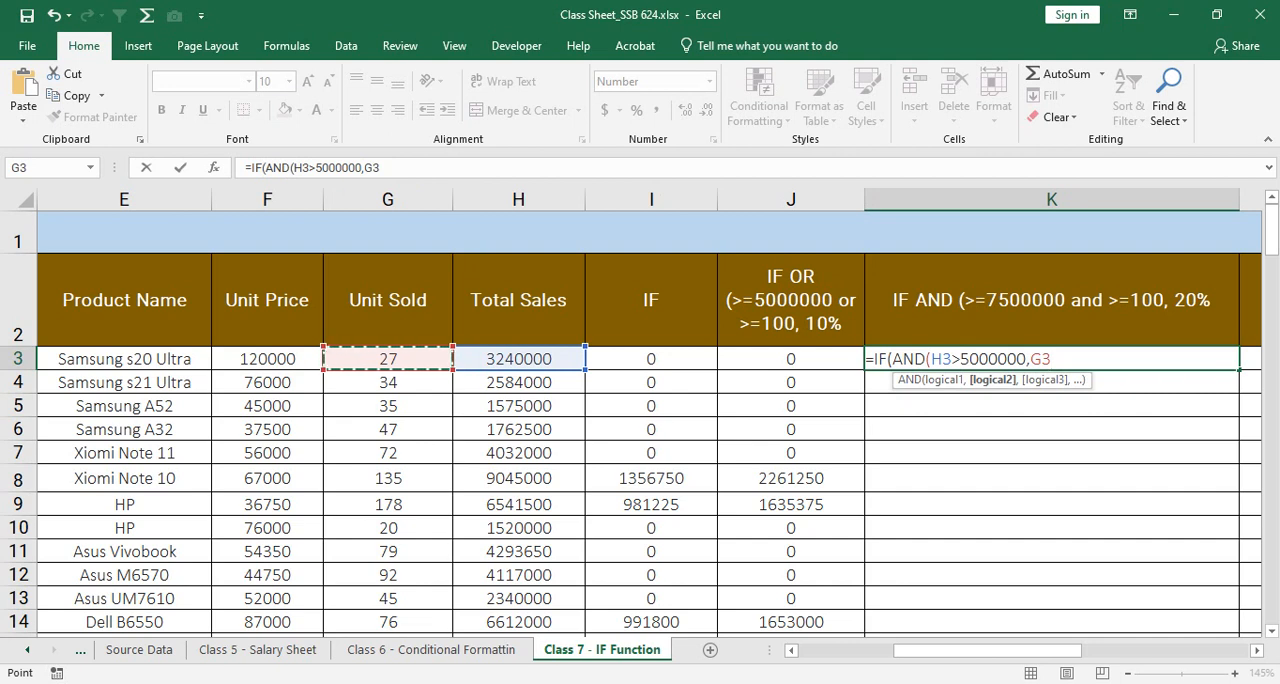
type(">1")
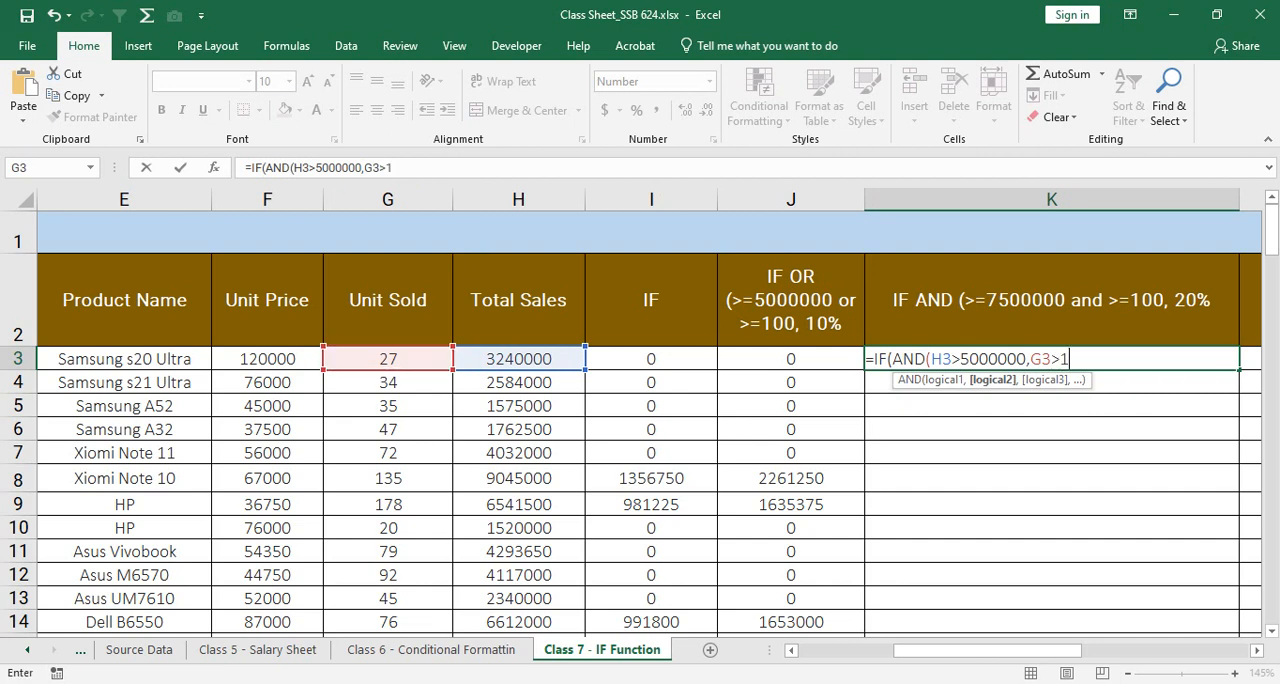
type("50)")
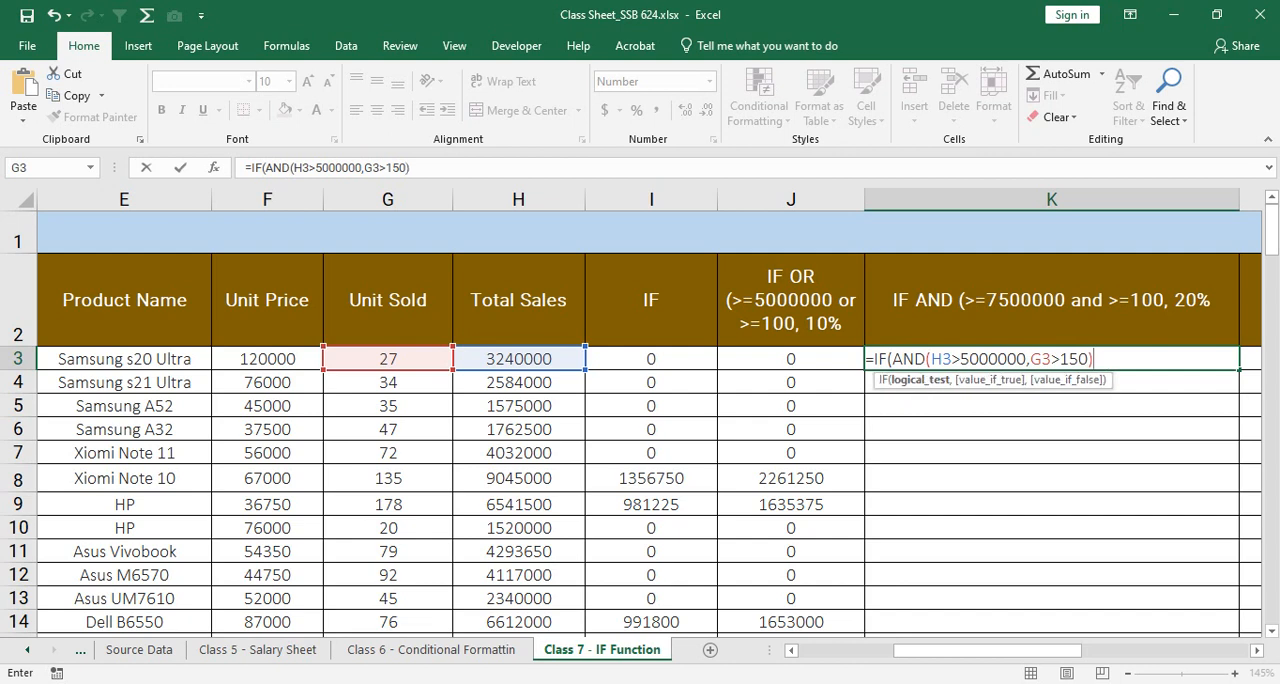
type(",")
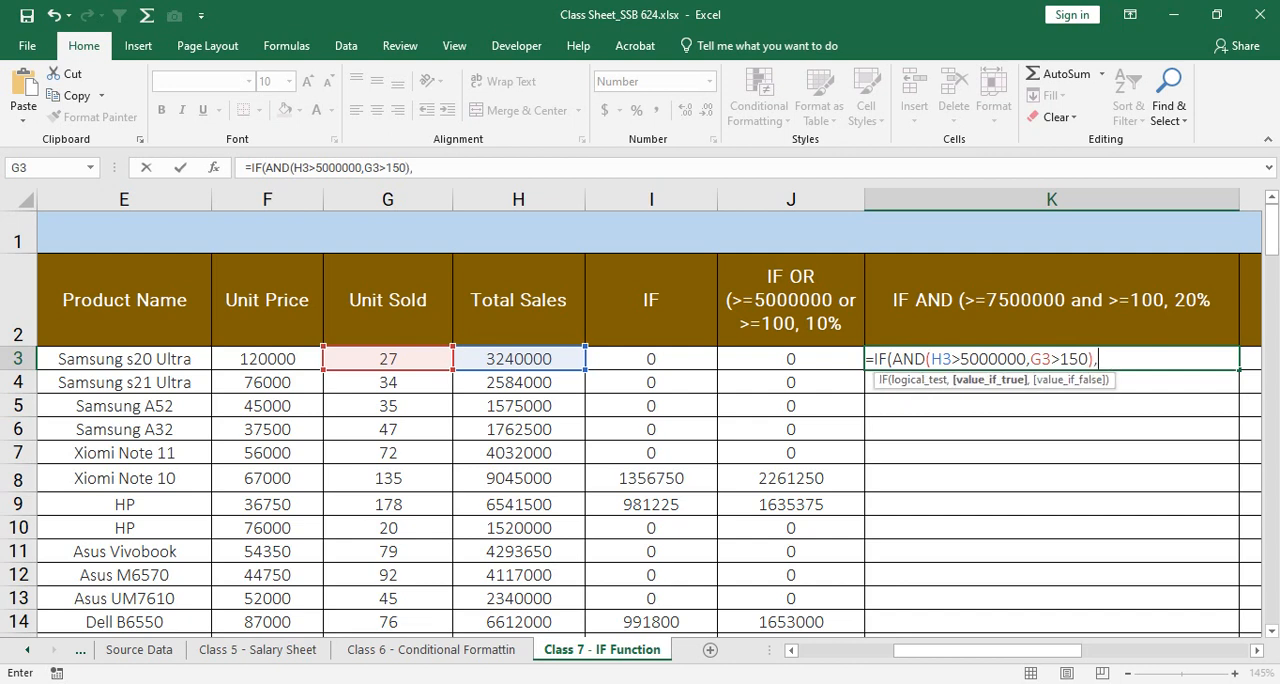
Step: Complete the K3 formula with H3*30% as the value if true and 0 as the value if false
left_click(518, 359)
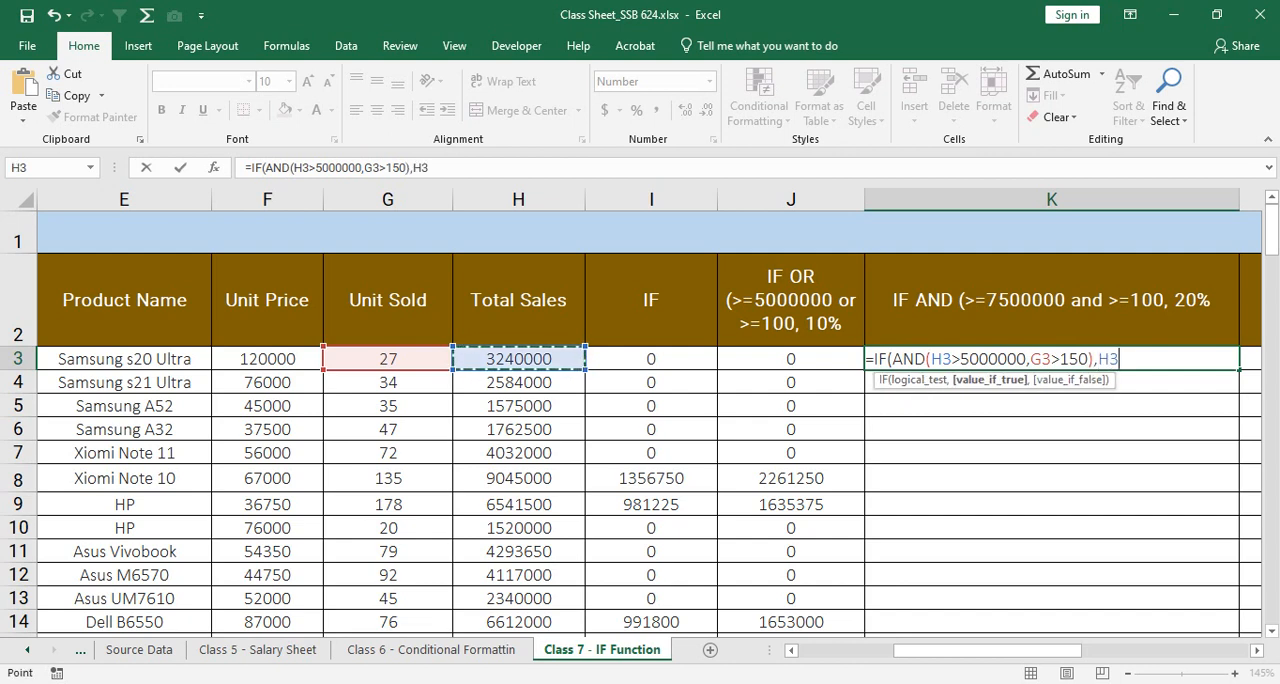
type("*")
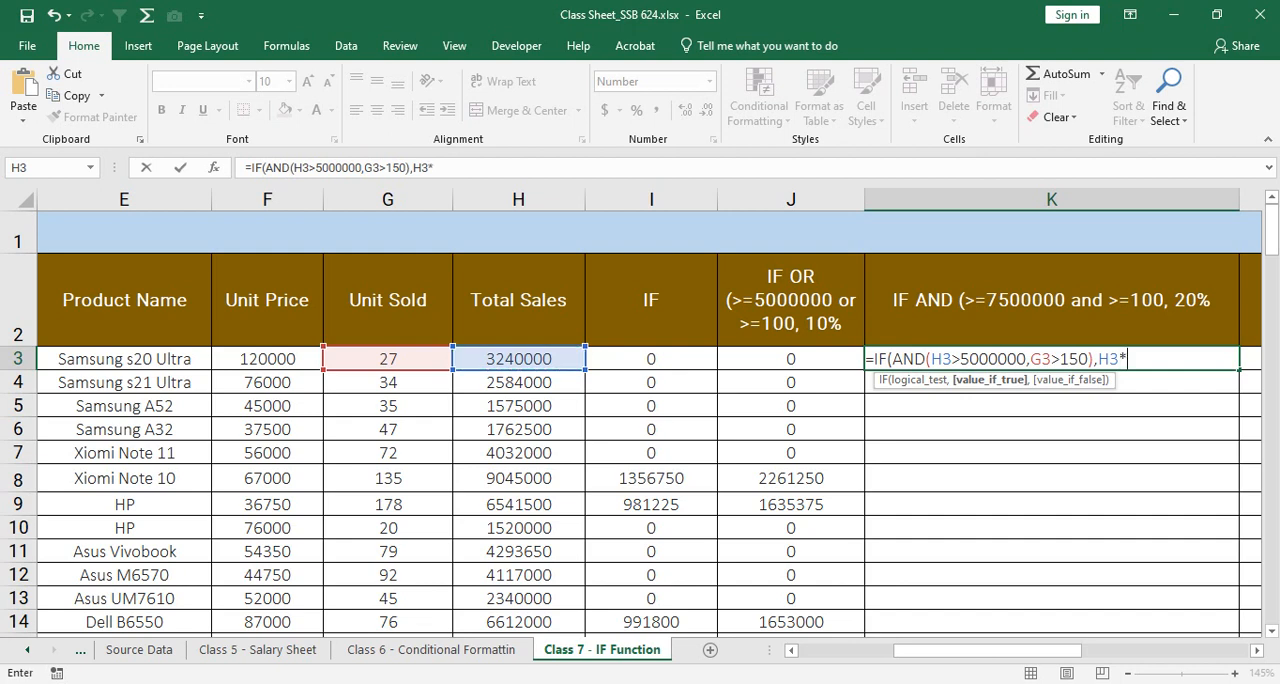
type("30%")
type(",0")
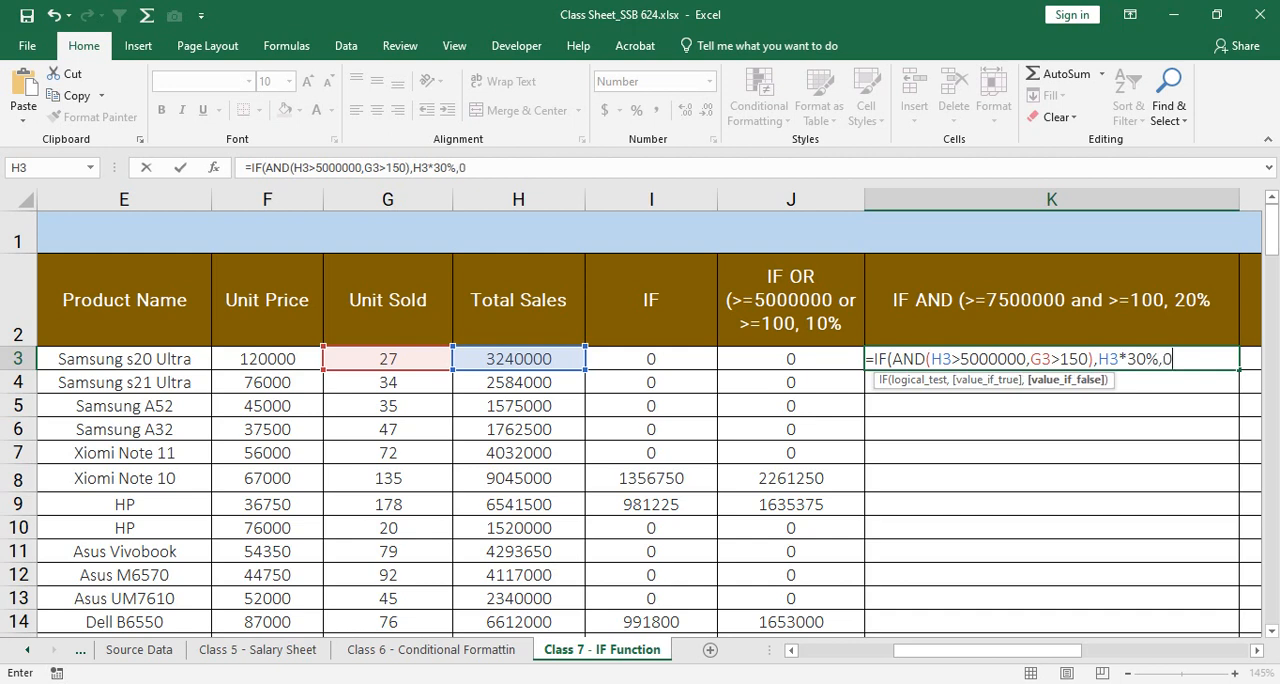
type(")")
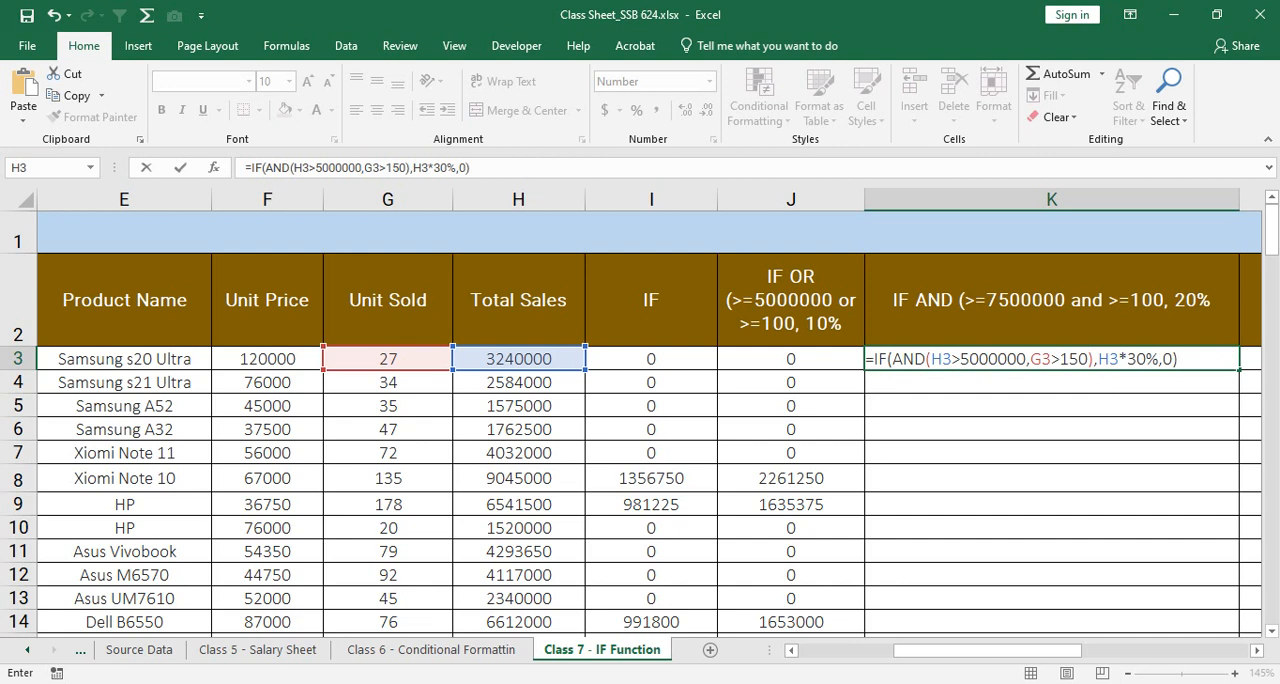
Step: Check the IF and AND brackets in the K3 formula, enter it and fill it down column K
left_click(929, 358)
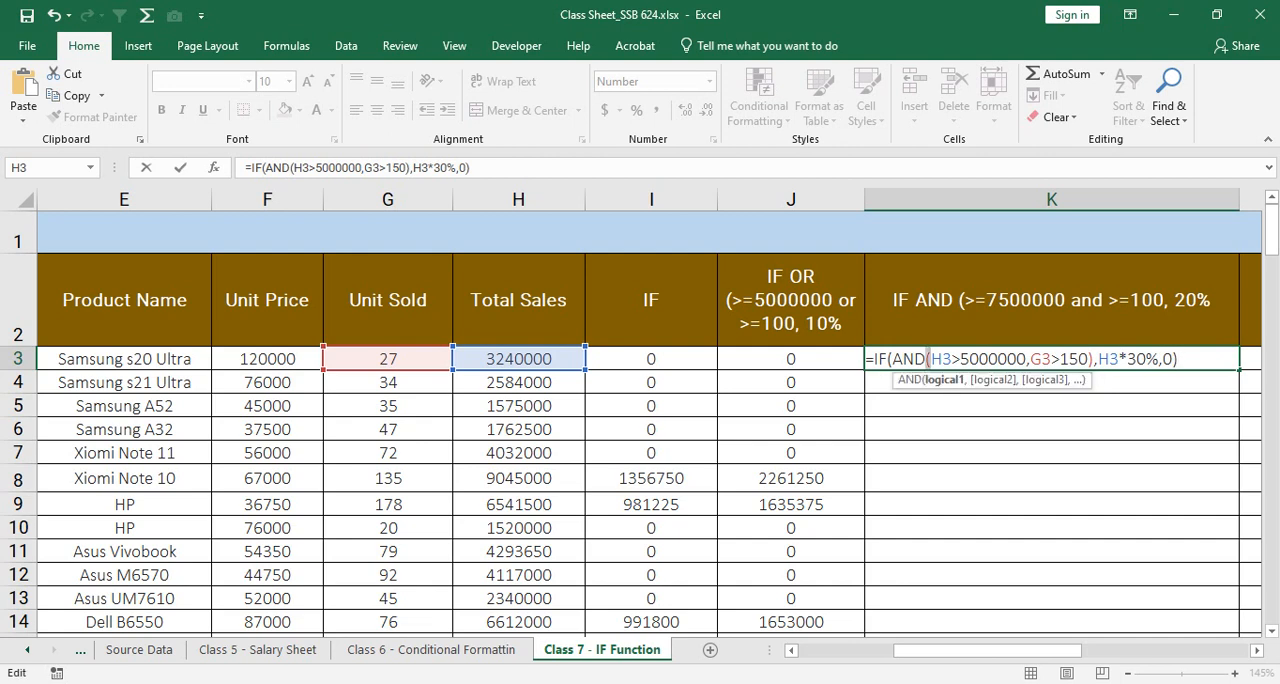
left_click(1097, 358)
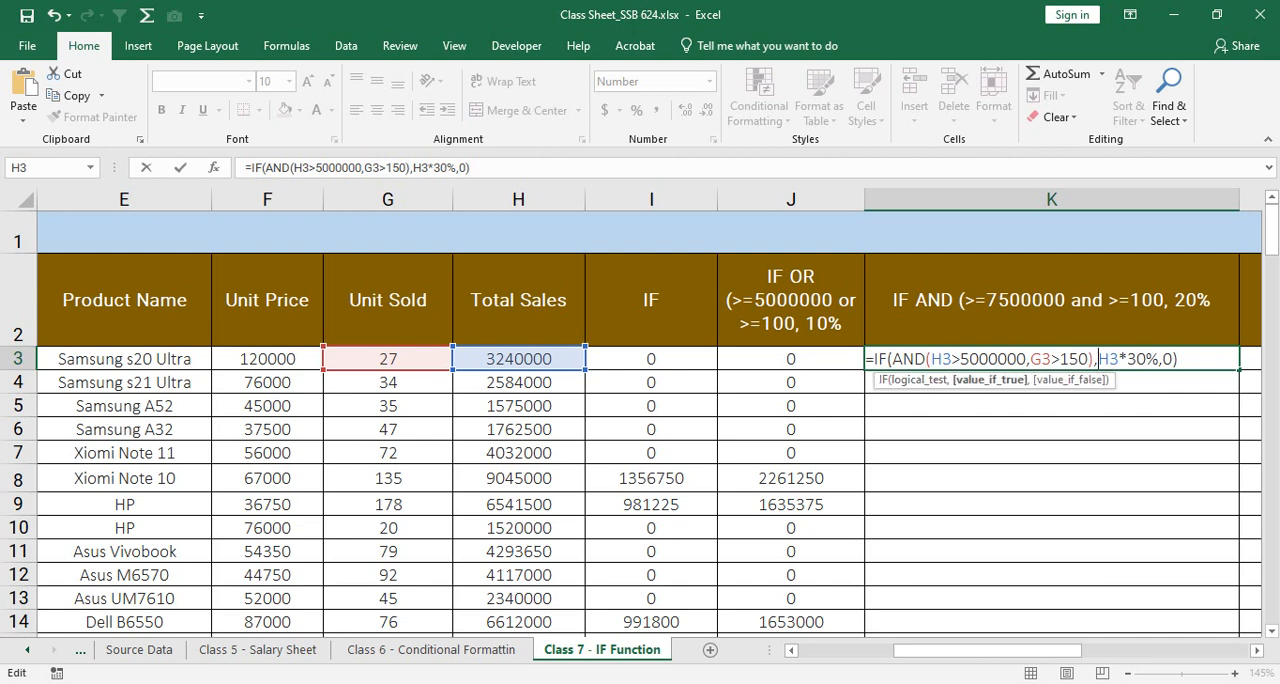
left_click_drag(887, 359, 893, 359)
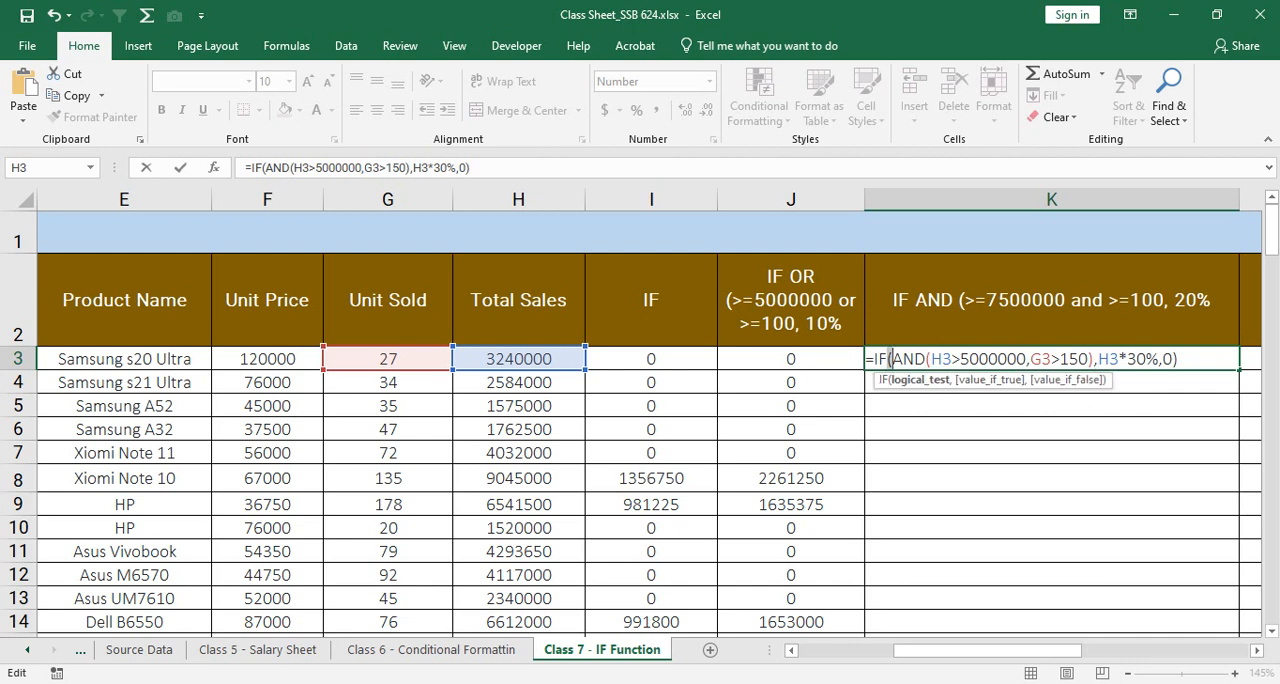
key("End")
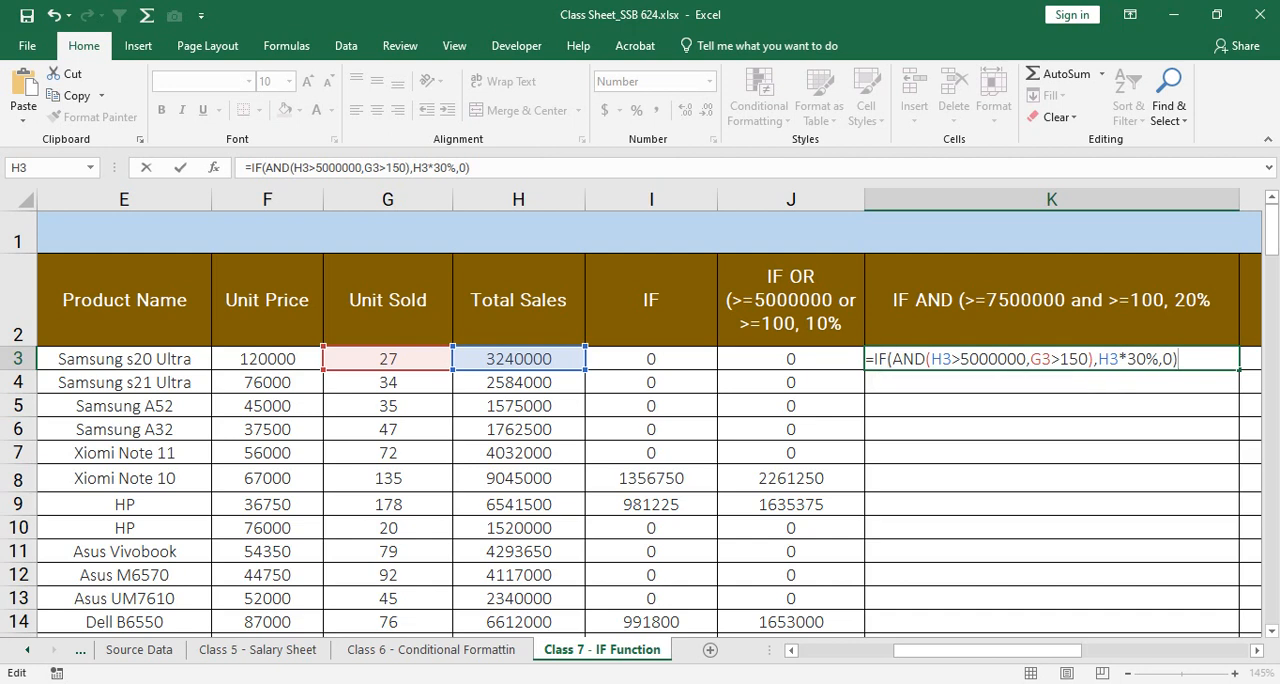
key("Return")
key("Up")
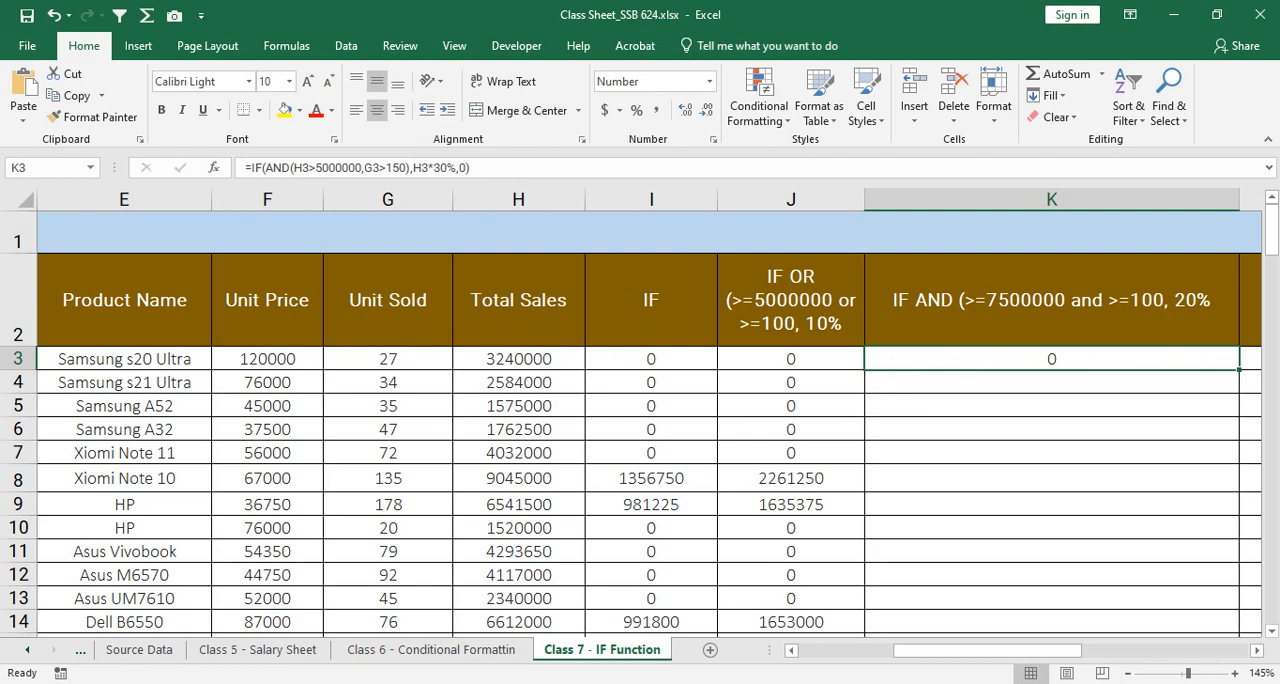
double_click(1239, 370)
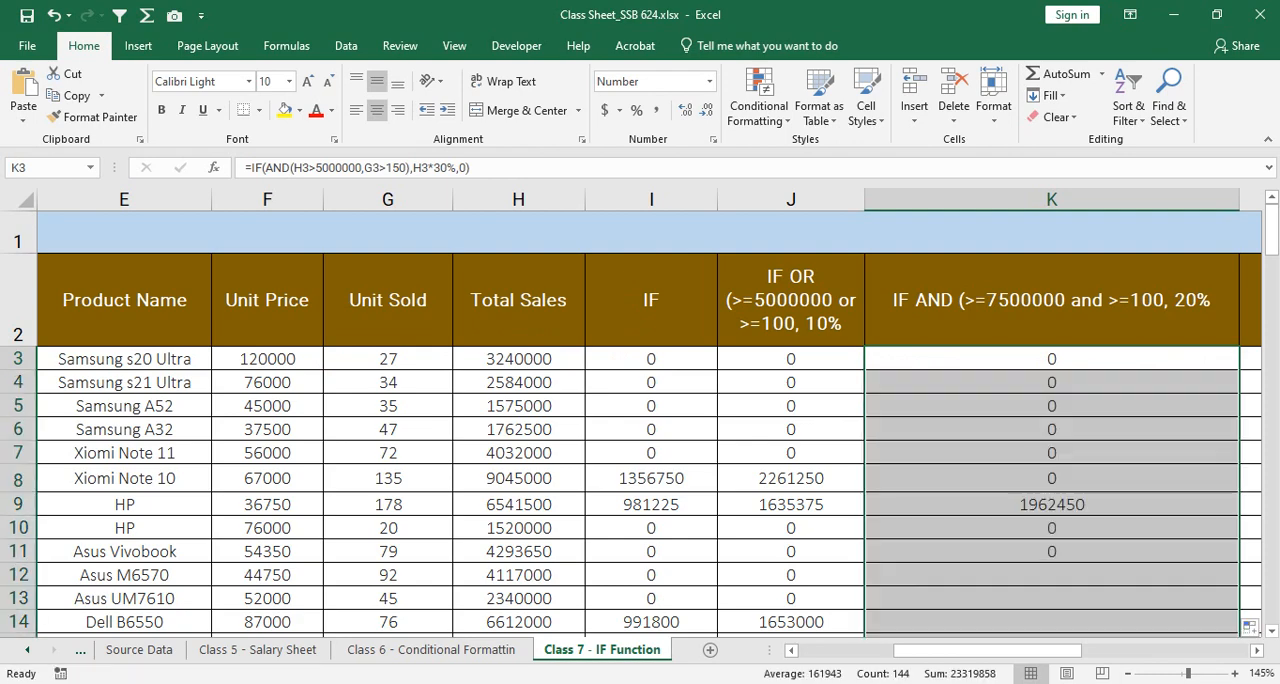
Step: Check the IF AND results in K19 and K8, and narrow column K so its header wraps onto three lines
scroll(1239, 370, "down", 3)
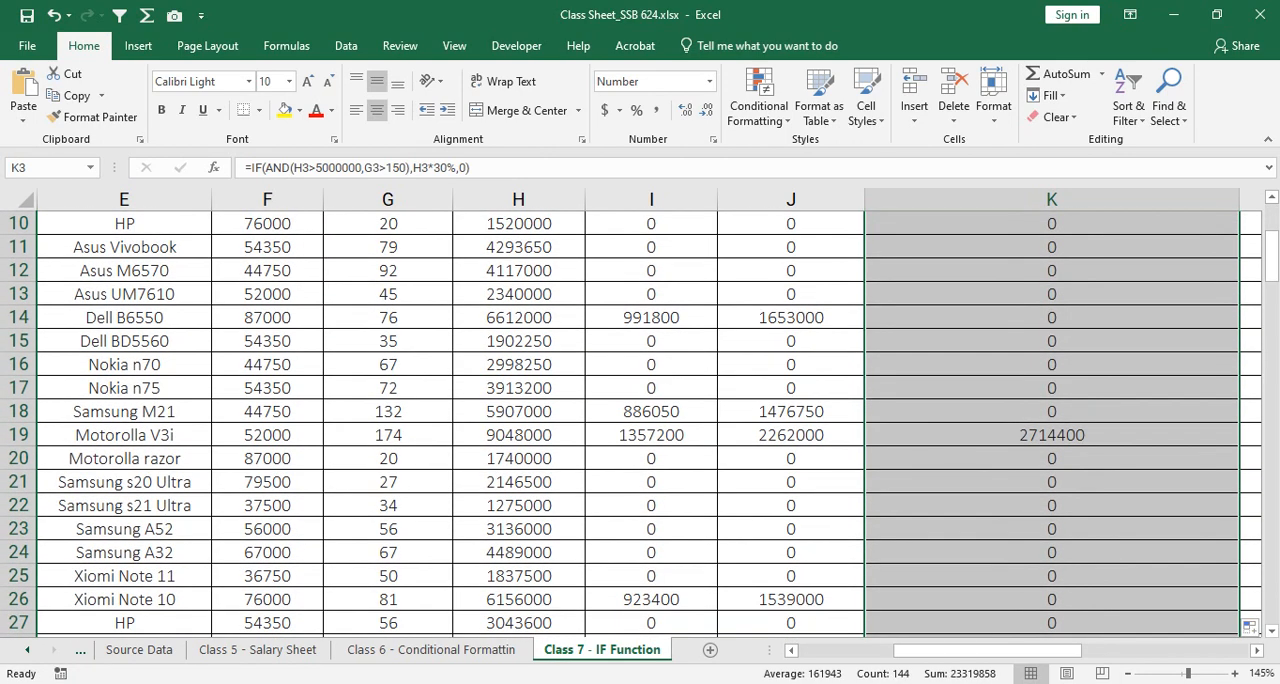
left_click(1051, 435)
scroll(1051, 435, "up", 3)
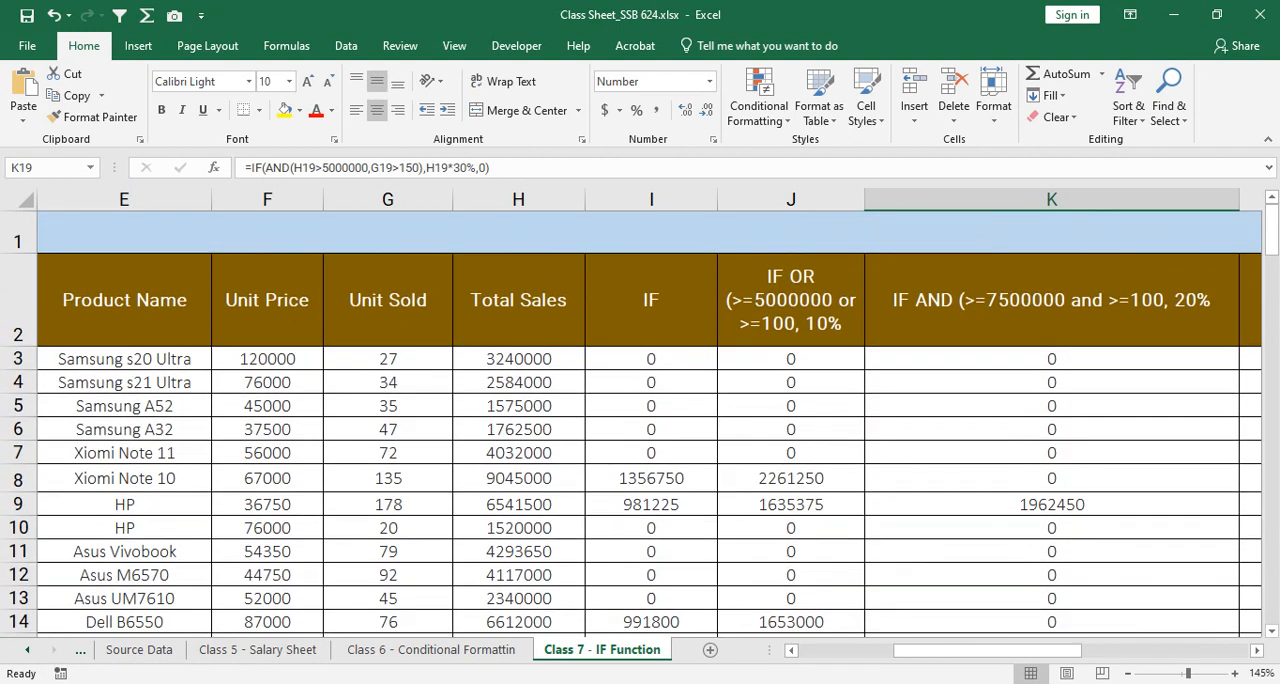
left_click(791, 479)
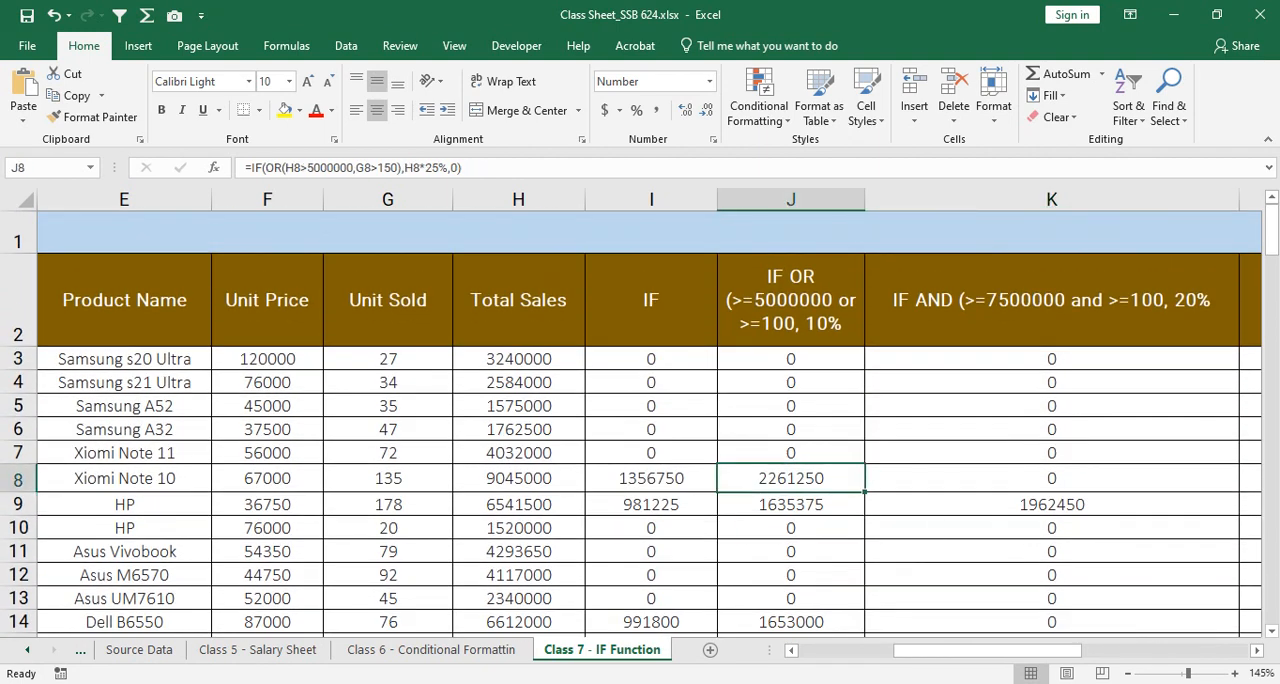
left_click(1051, 479)
left_click_drag(1240, 199, 1028, 199)
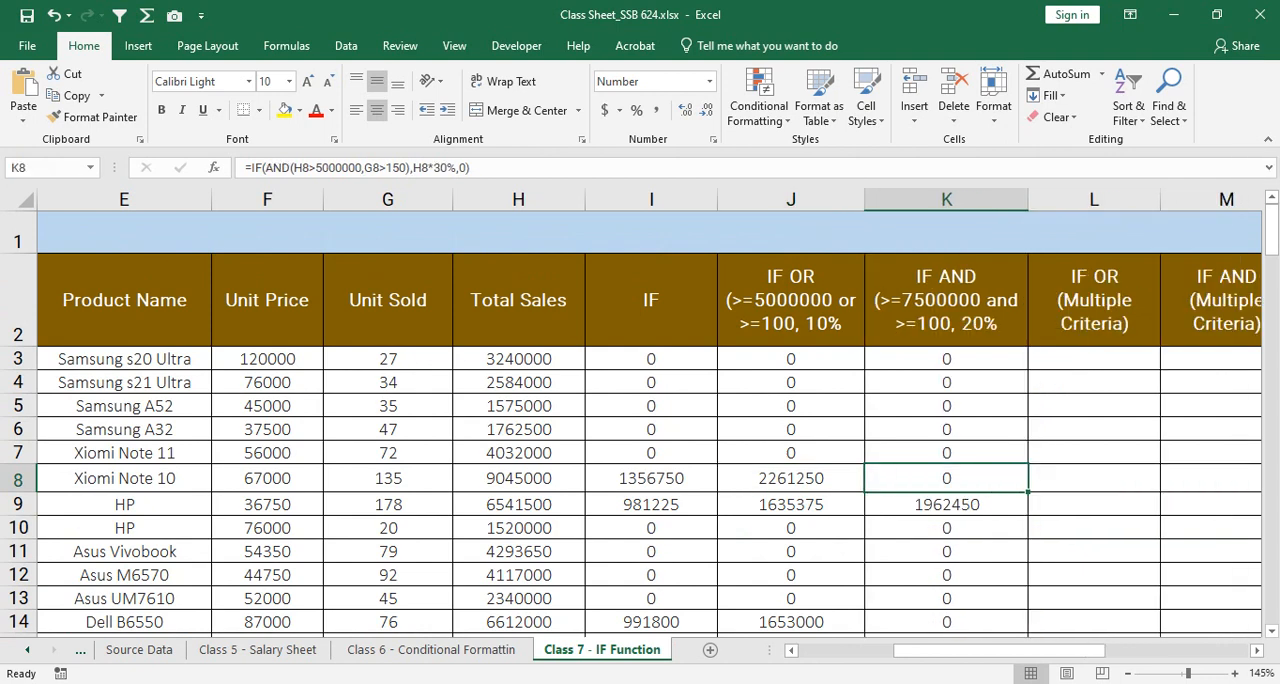
Step: Compare the IF OR result in J8 and the IF AND result in K8 with the values in G8:H8
left_click(791, 479)
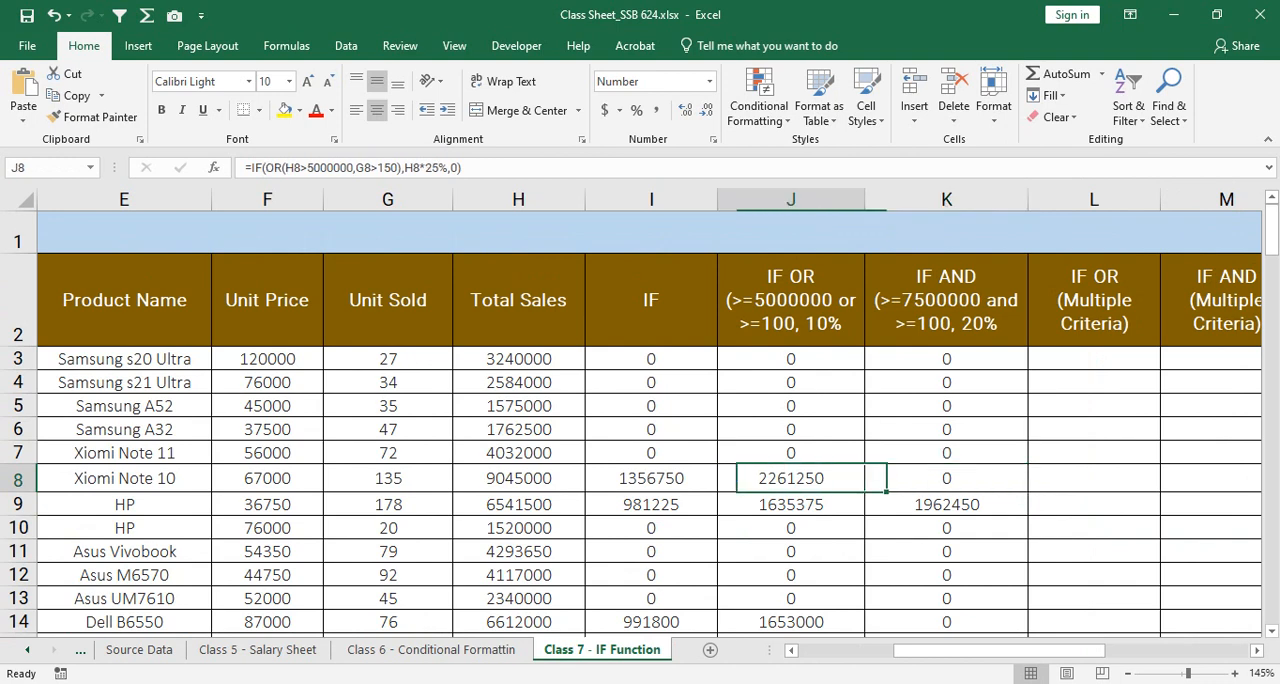
left_click(946, 479)
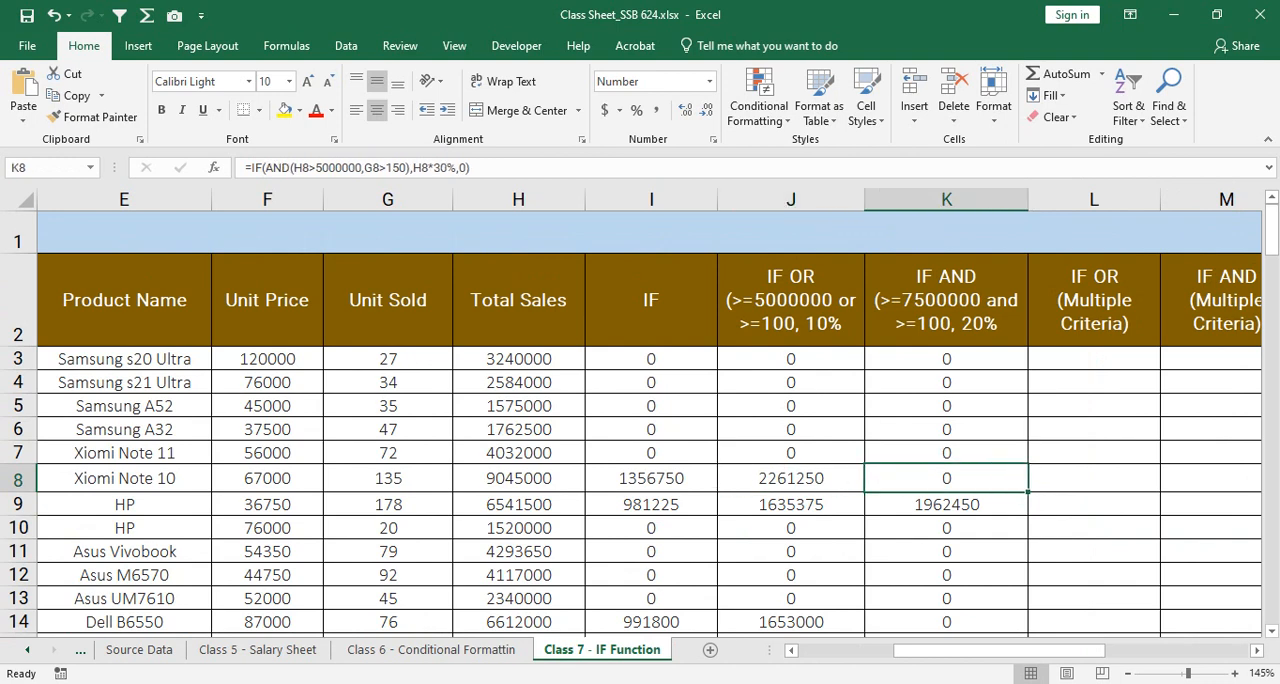
left_click_drag(388, 479, 518, 479)
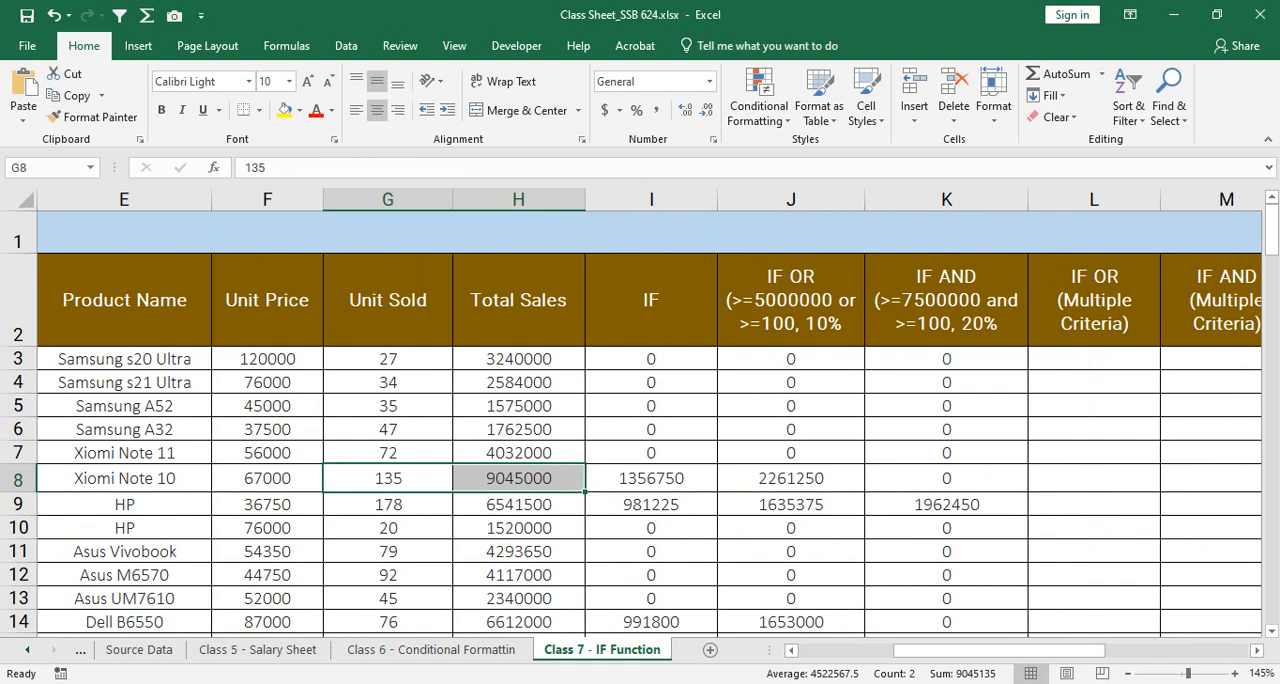
left_click(946, 479)
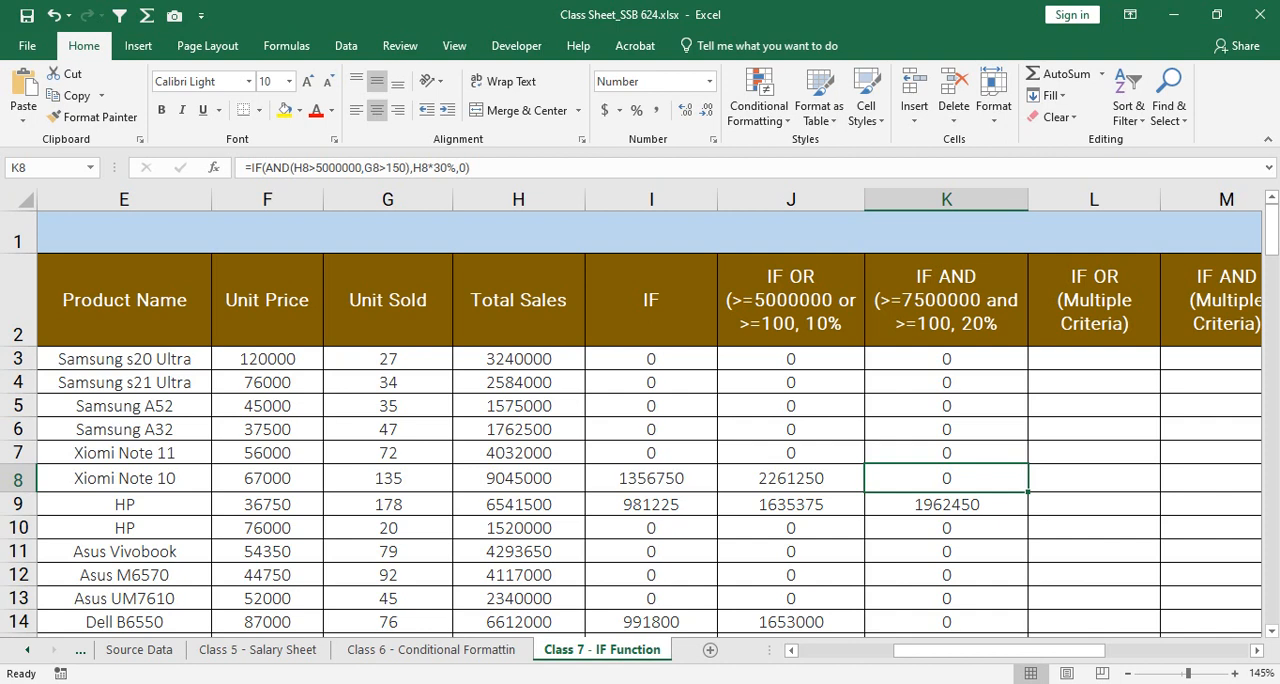
Step: Widen column L so its IF OR (Multiple Criteria) header fits on one line
left_click_drag(1000, 650, 1050, 650)
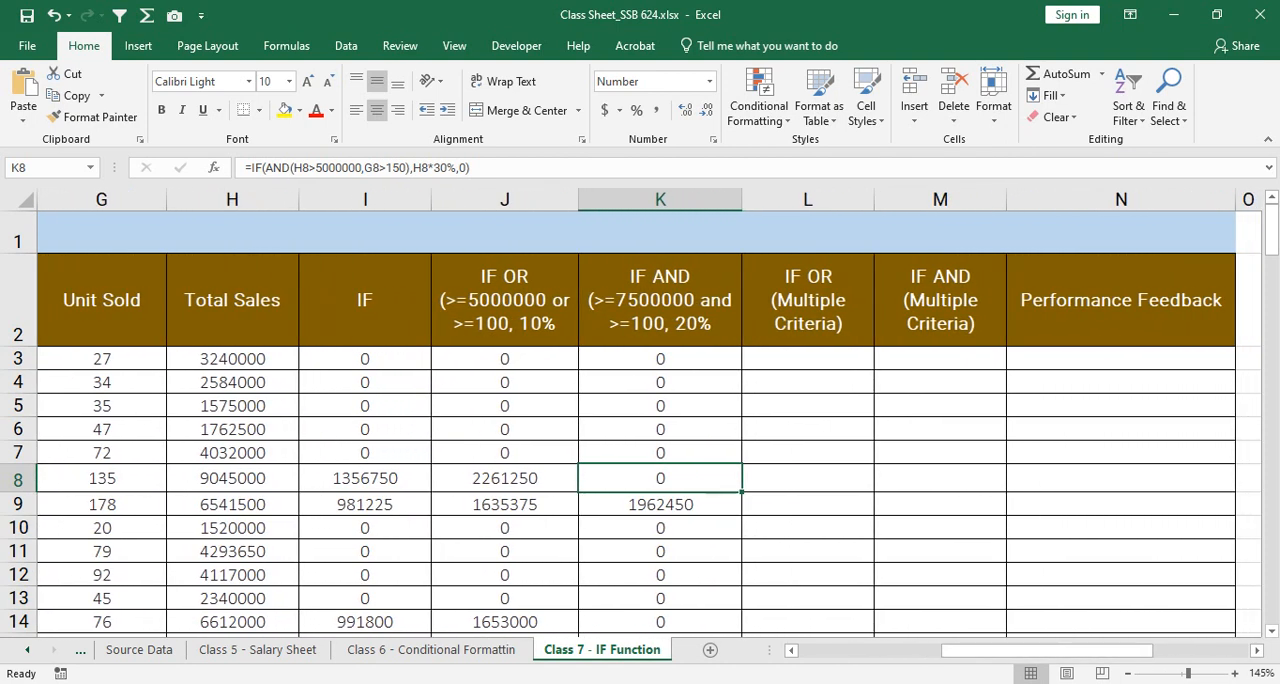
left_click(808, 359)
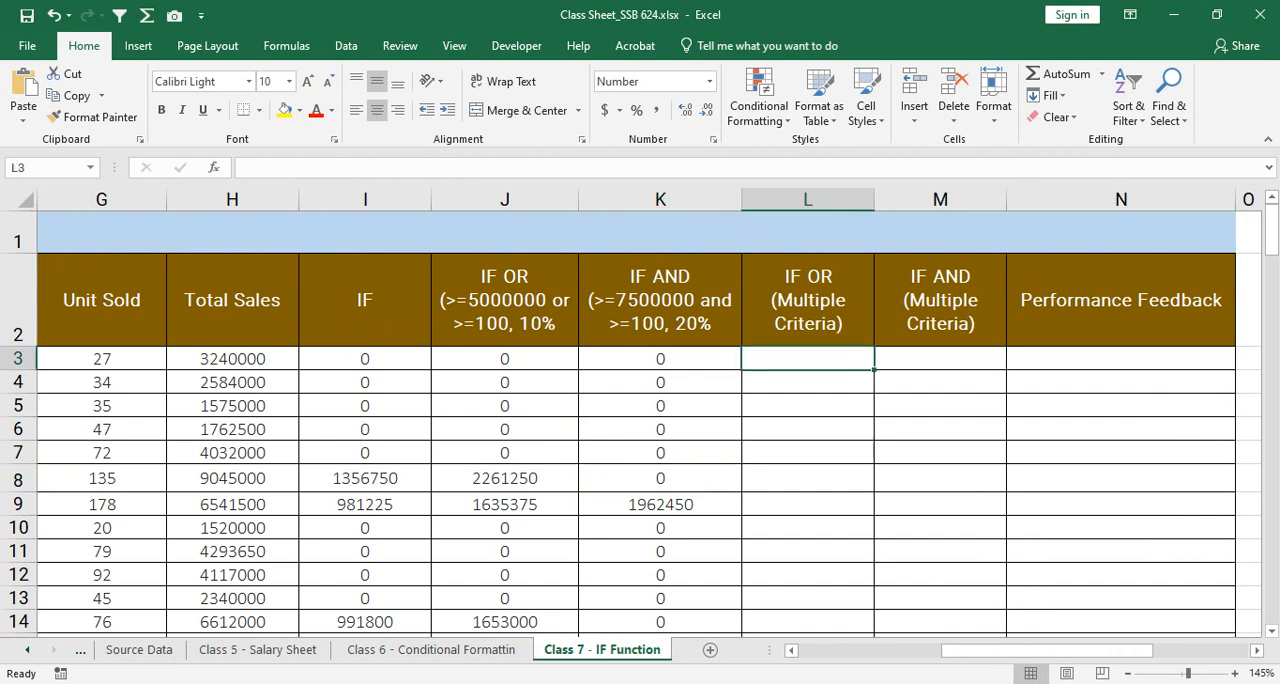
left_click(940, 359)
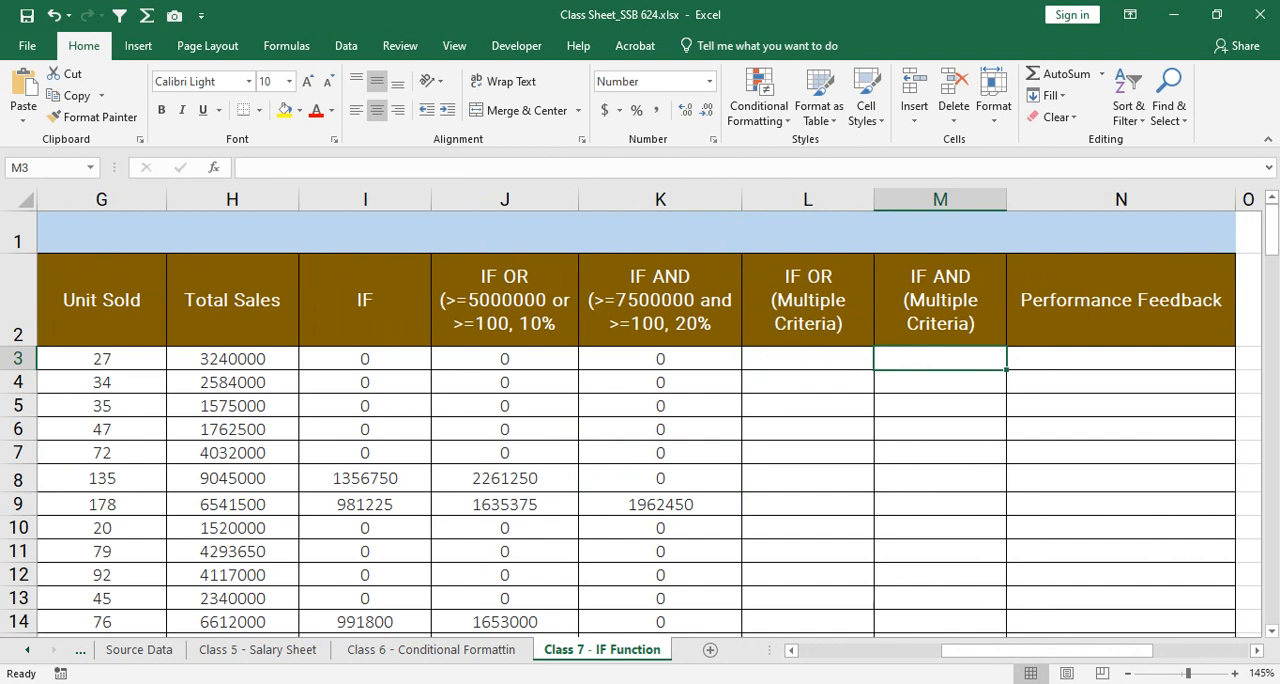
left_click(808, 359)
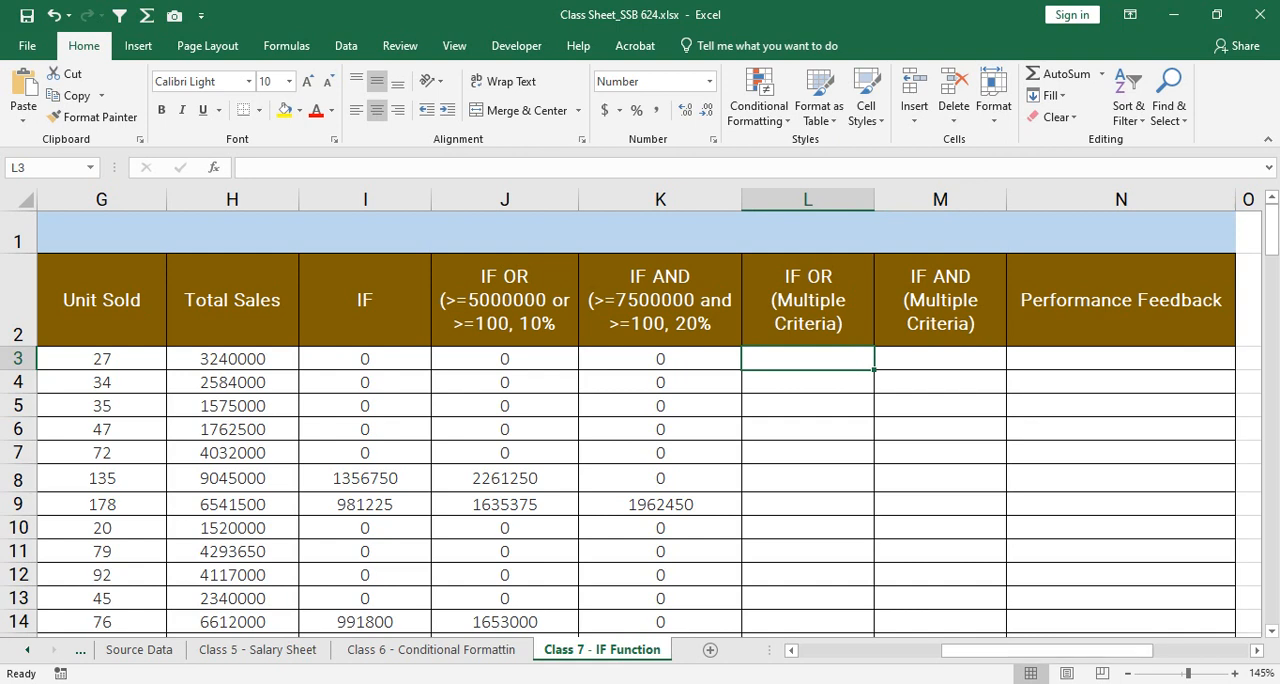
left_click_drag(874, 199, 1226, 199)
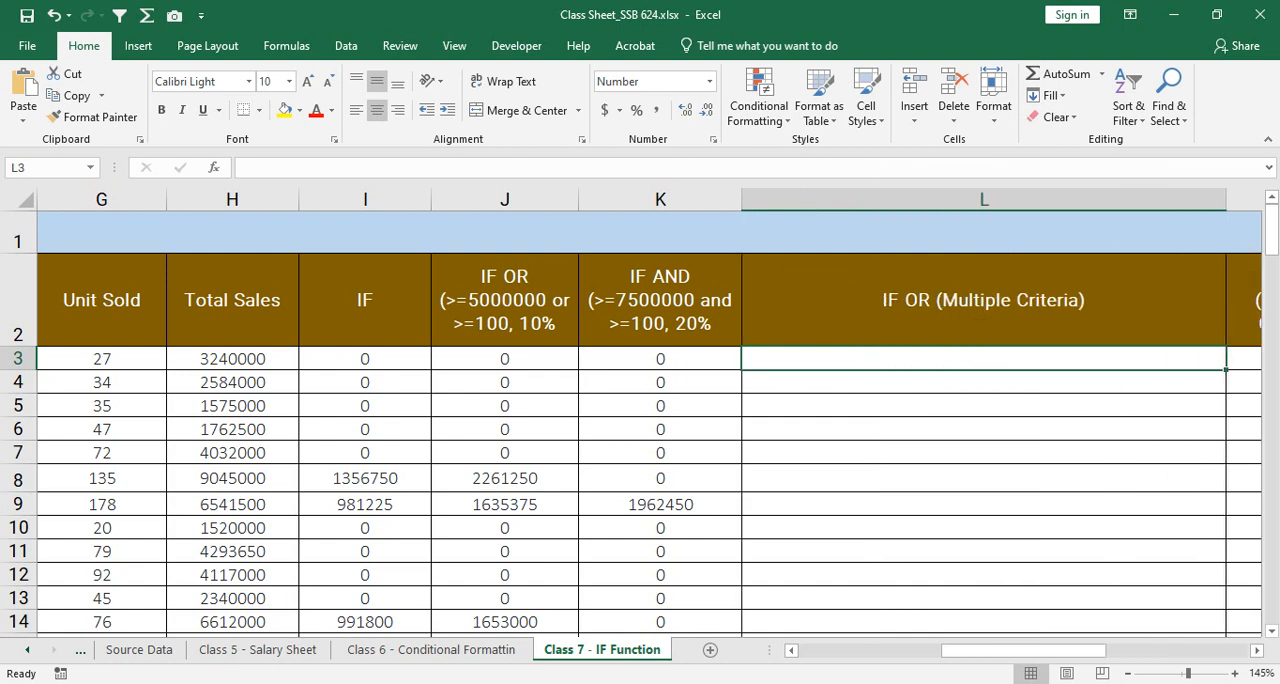
Step: Examine the OR targets and their feedback percentages in Q3:R5 beside the main table
left_click_drag(1022, 650, 1155, 650)
left_click(546, 300)
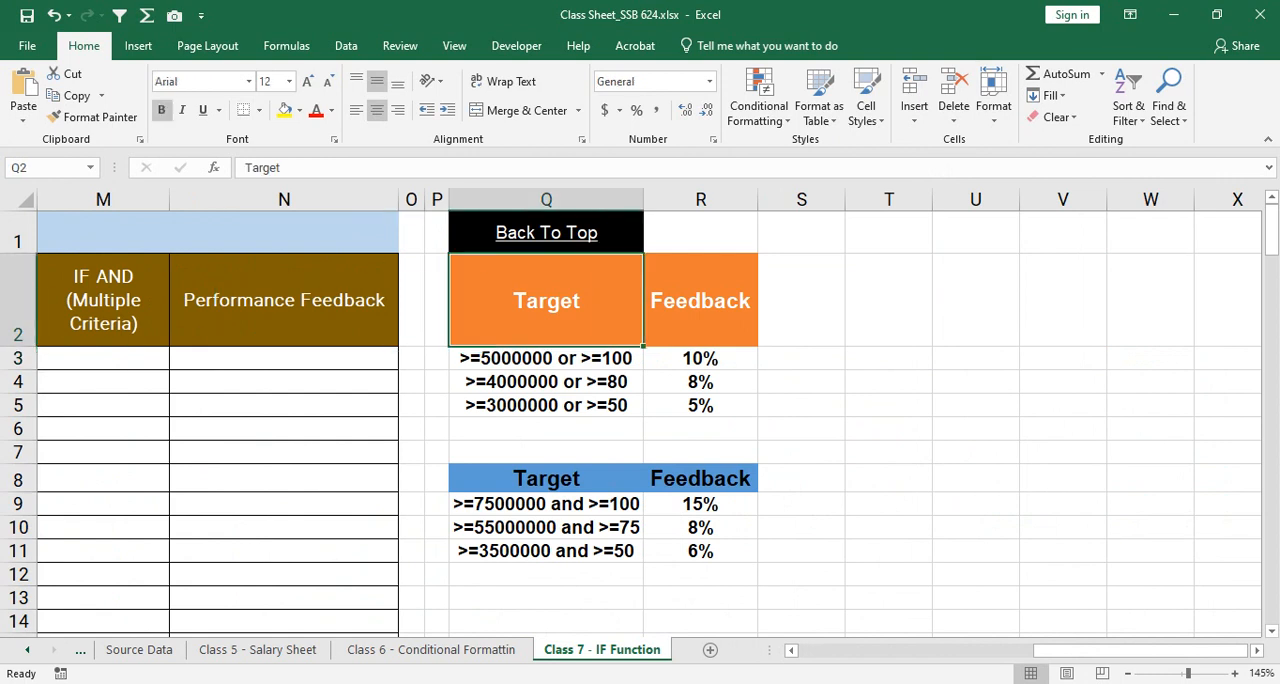
mouse_move(546, 358)
left_mouse_down()
mouse_move(700, 381)
mouse_move(700, 405)
left_mouse_up()
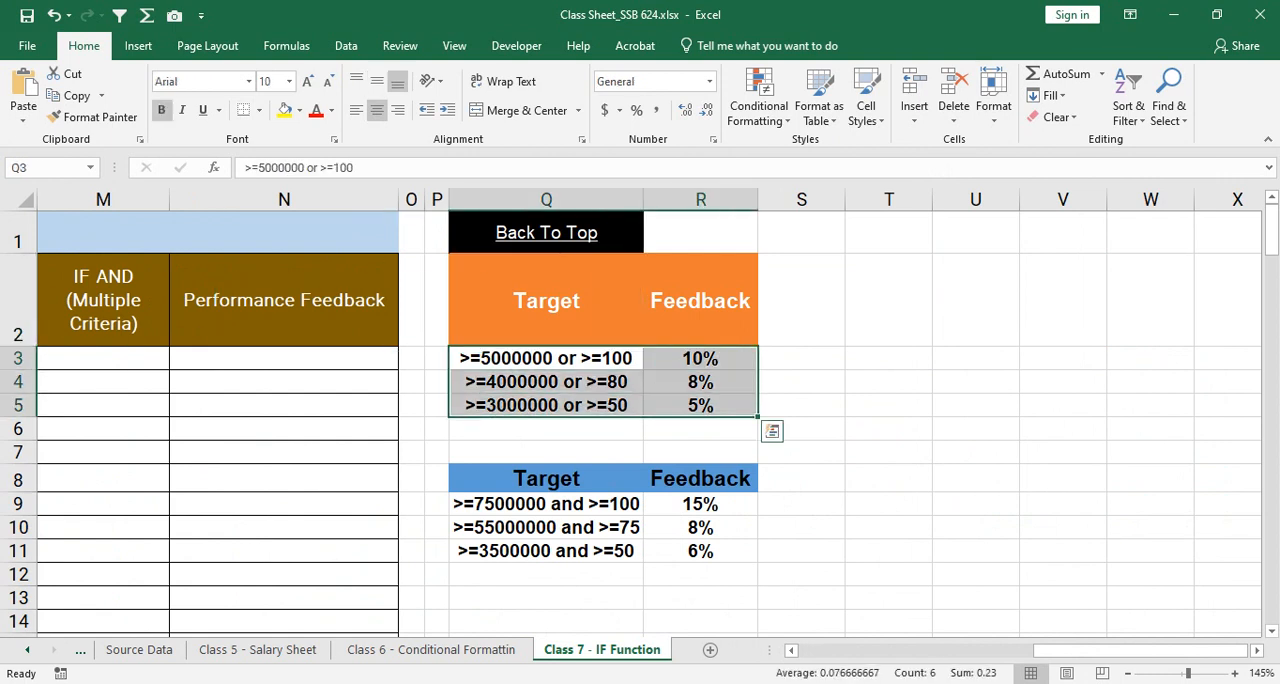
left_click(546, 358)
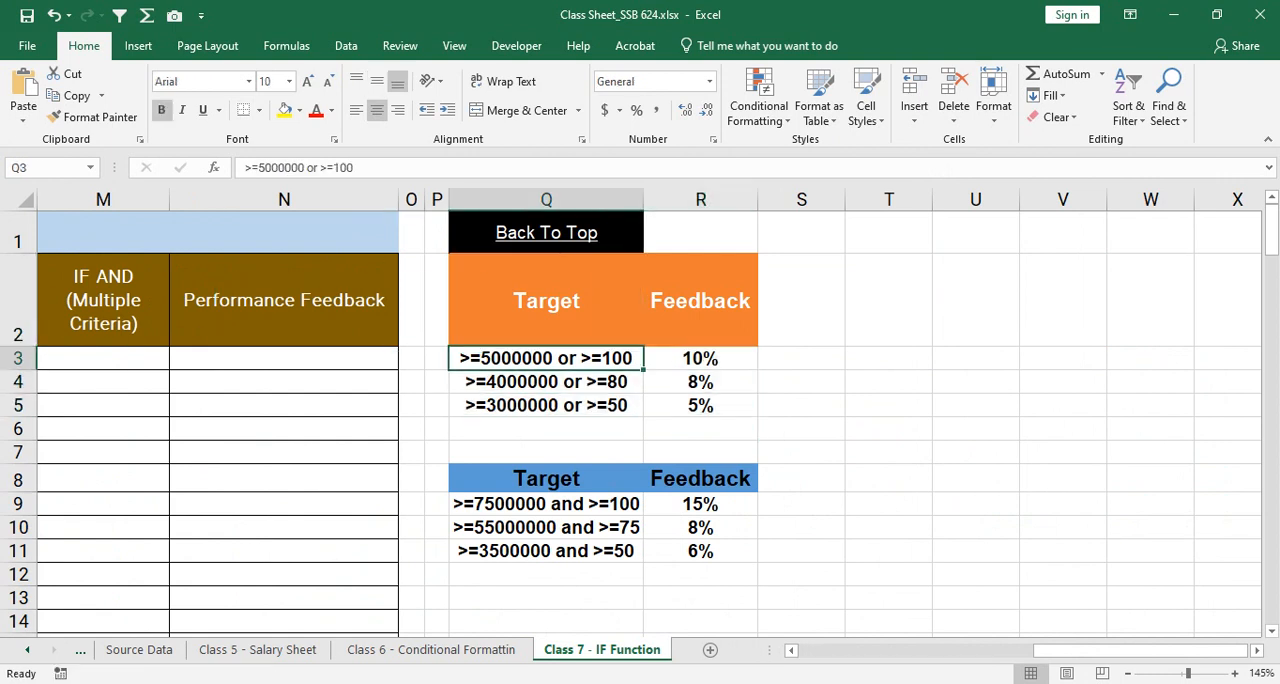
key("shift+Right")
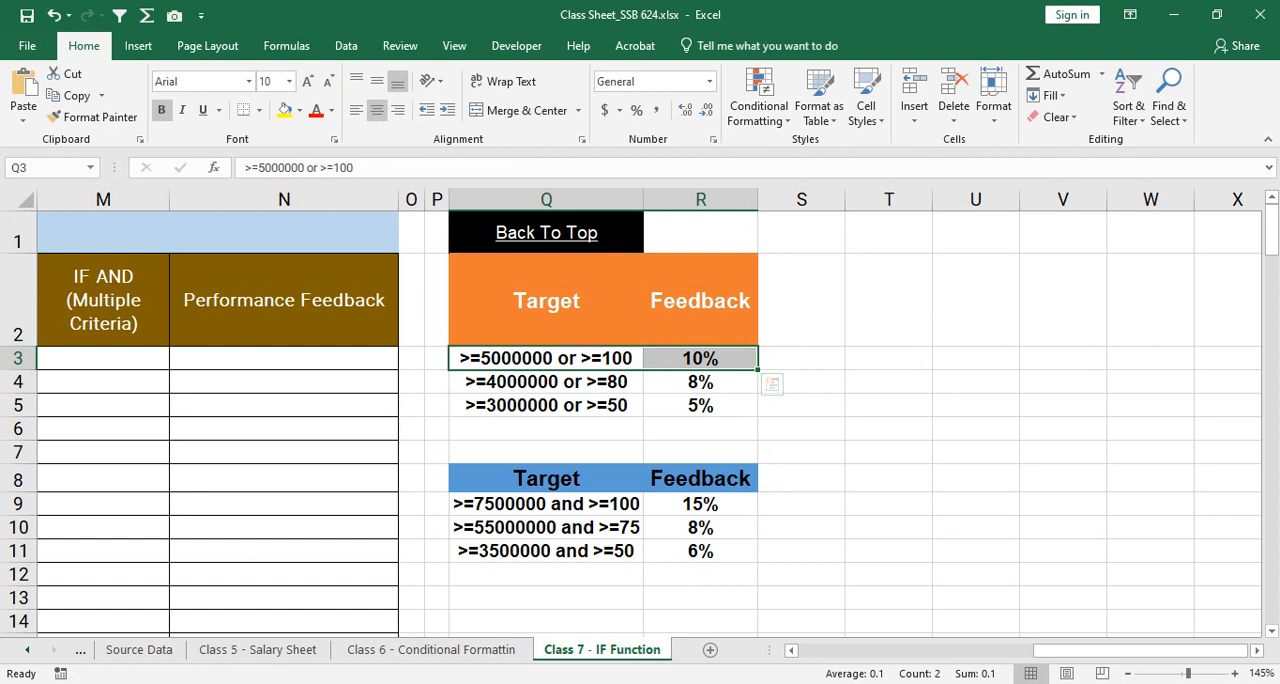
key("shift+Left")
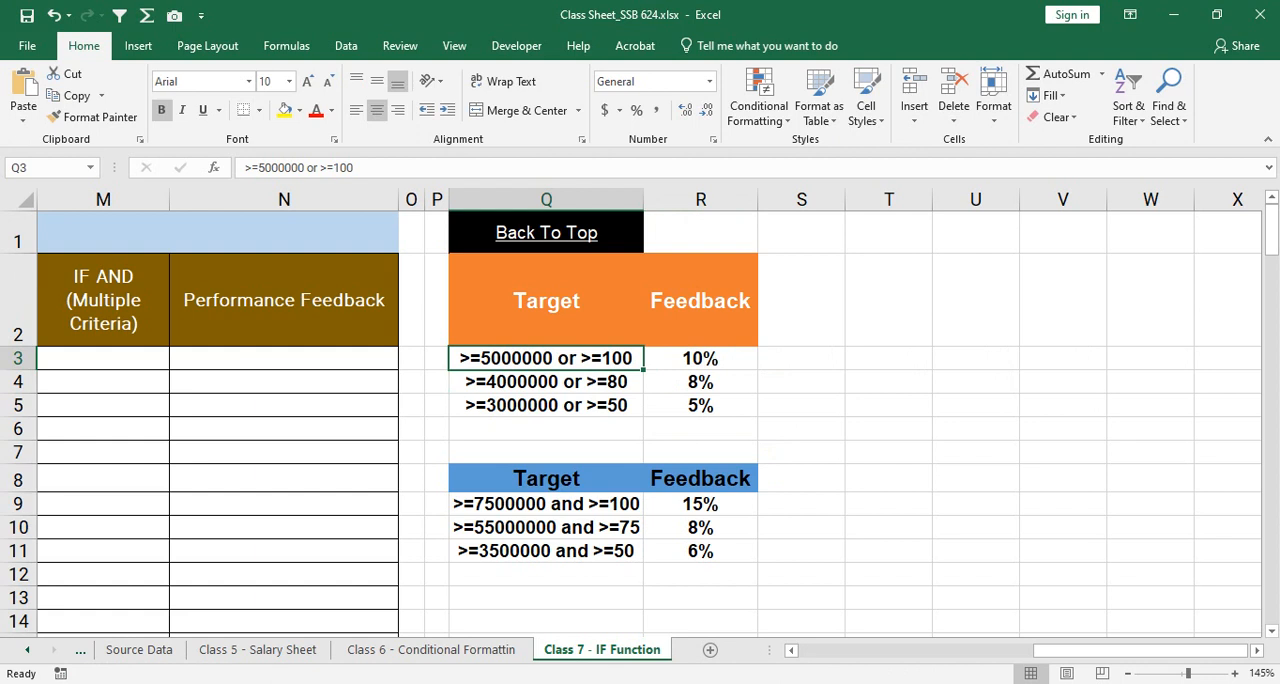
left_click_drag(580, 505, 560, 405)
Step: Change the target in Q3 to >5000000 or >=100
left_click(550, 358)
key("F2")
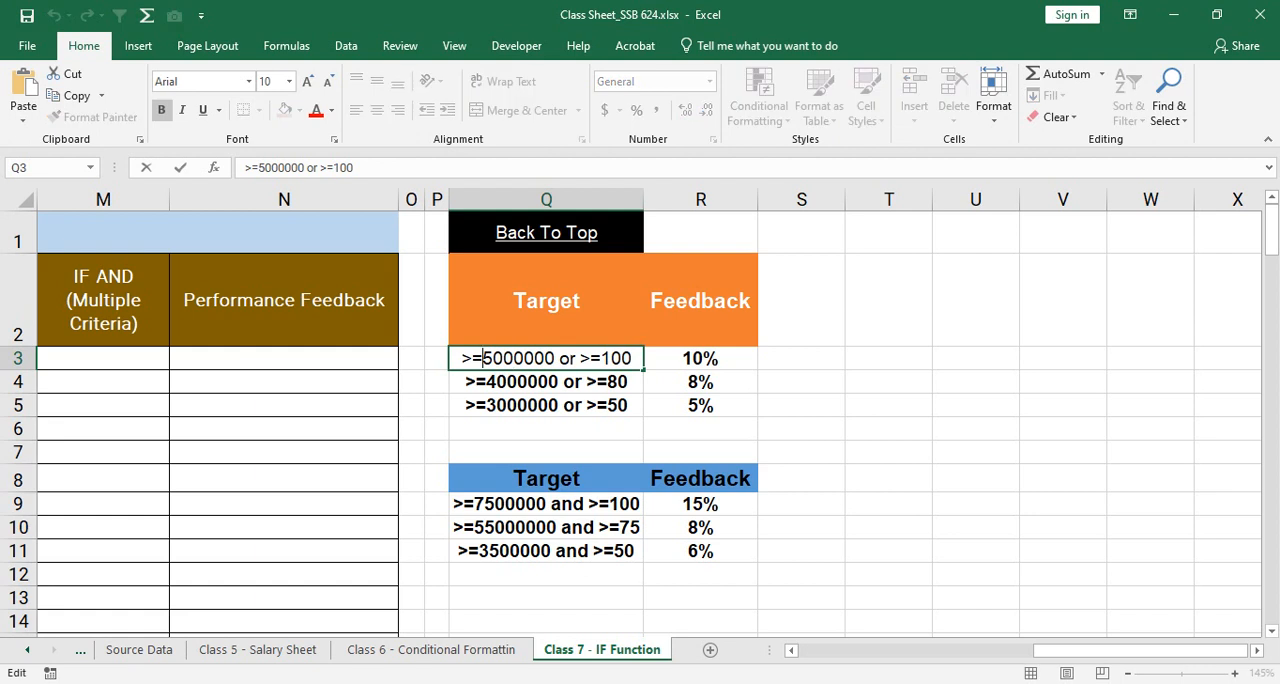
key("BackSpace")
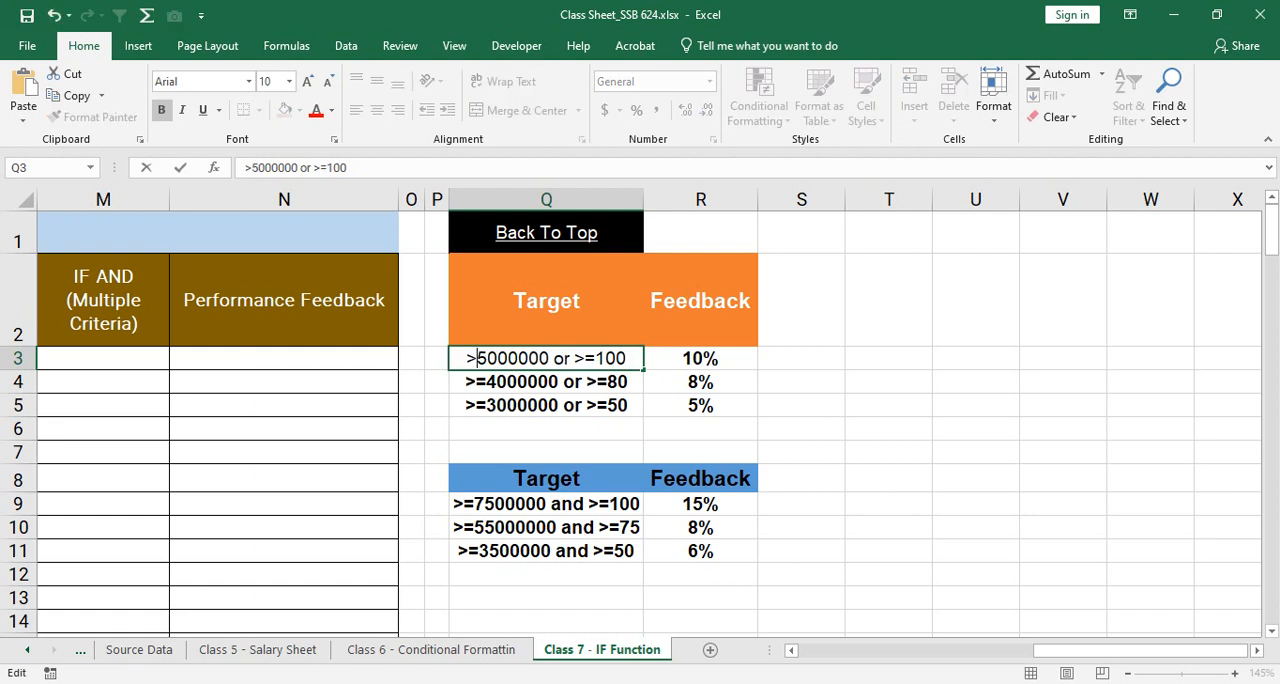
key("Return")
Step: Change the target in Q4 to >4000000 or >=80 and the one in Q5 to >3000000 or >=50
double_click(512, 382)
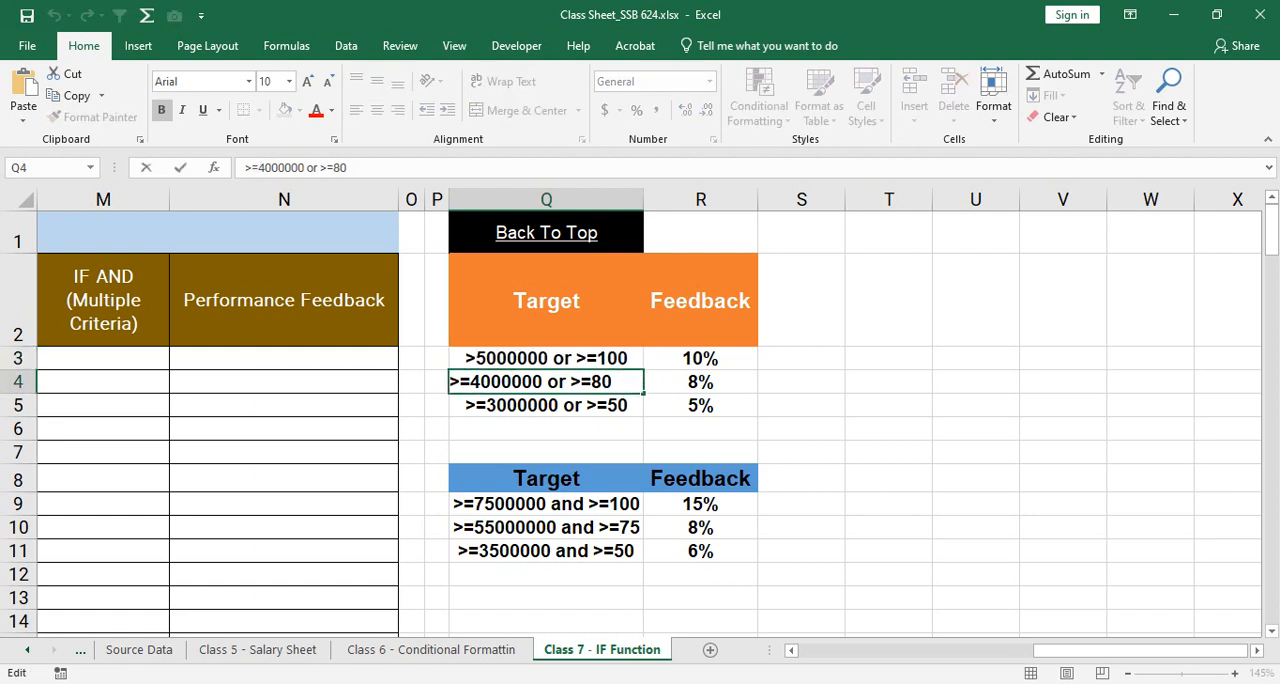
left_click(470, 382)
key("BackSpace")
key("Return")
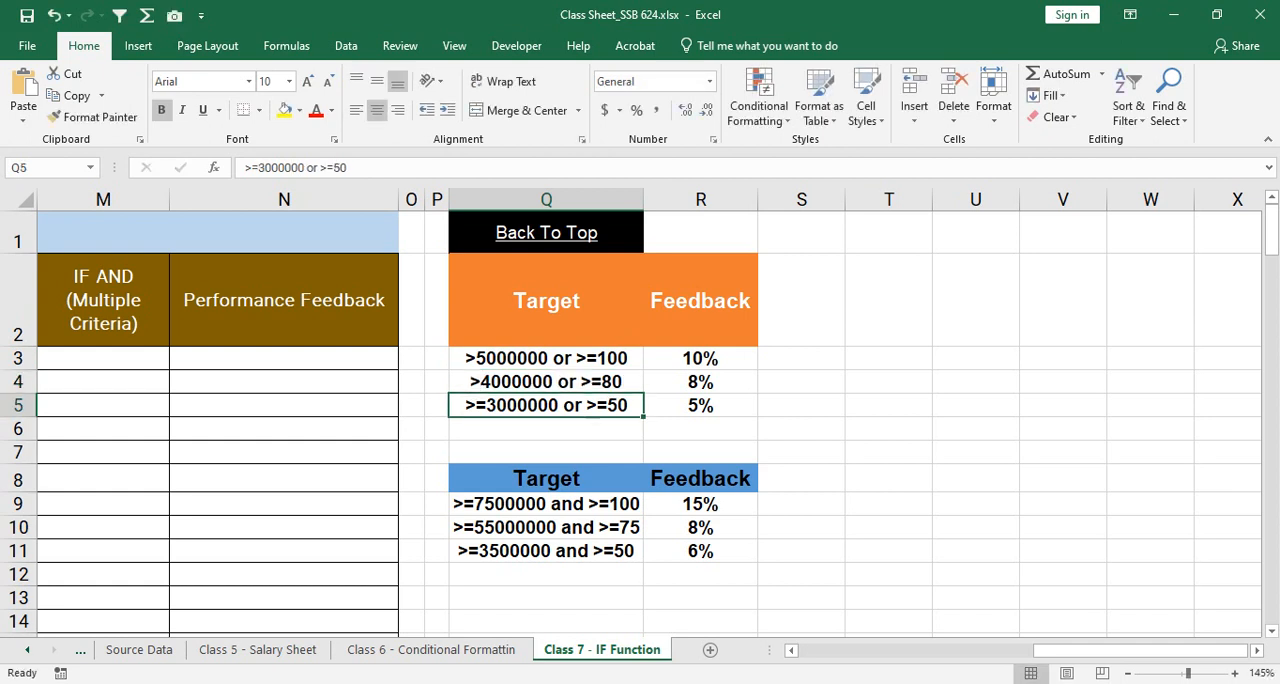
double_click(494, 405)
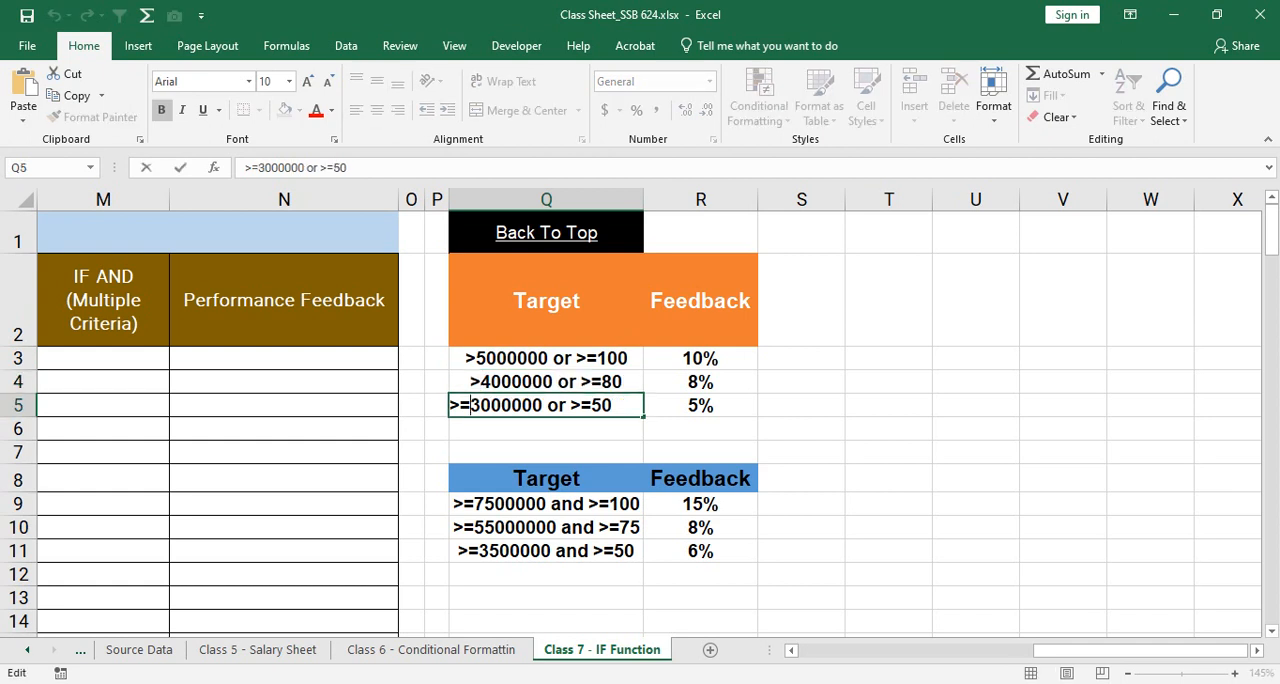
key("BackSpace")
key("Return")
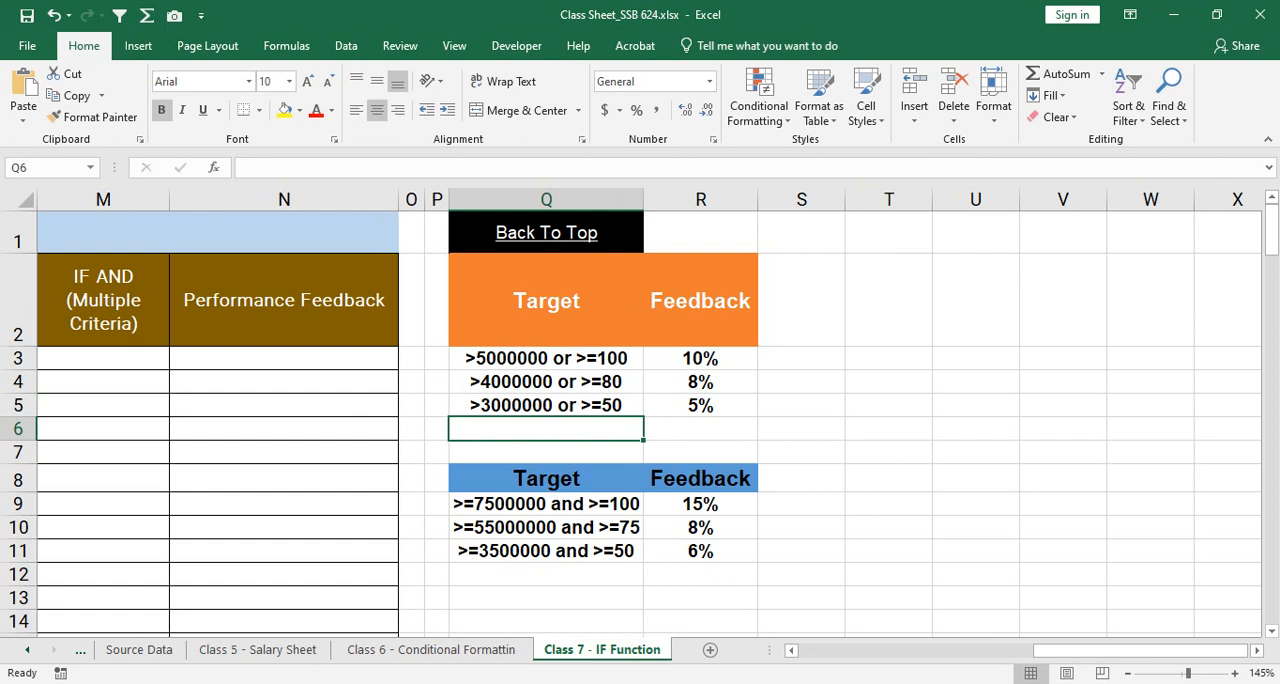
Step: Change the target in Q3 to >5000000 or >100 and the one in Q4 to >4000000 or >80
left_click(546, 358)
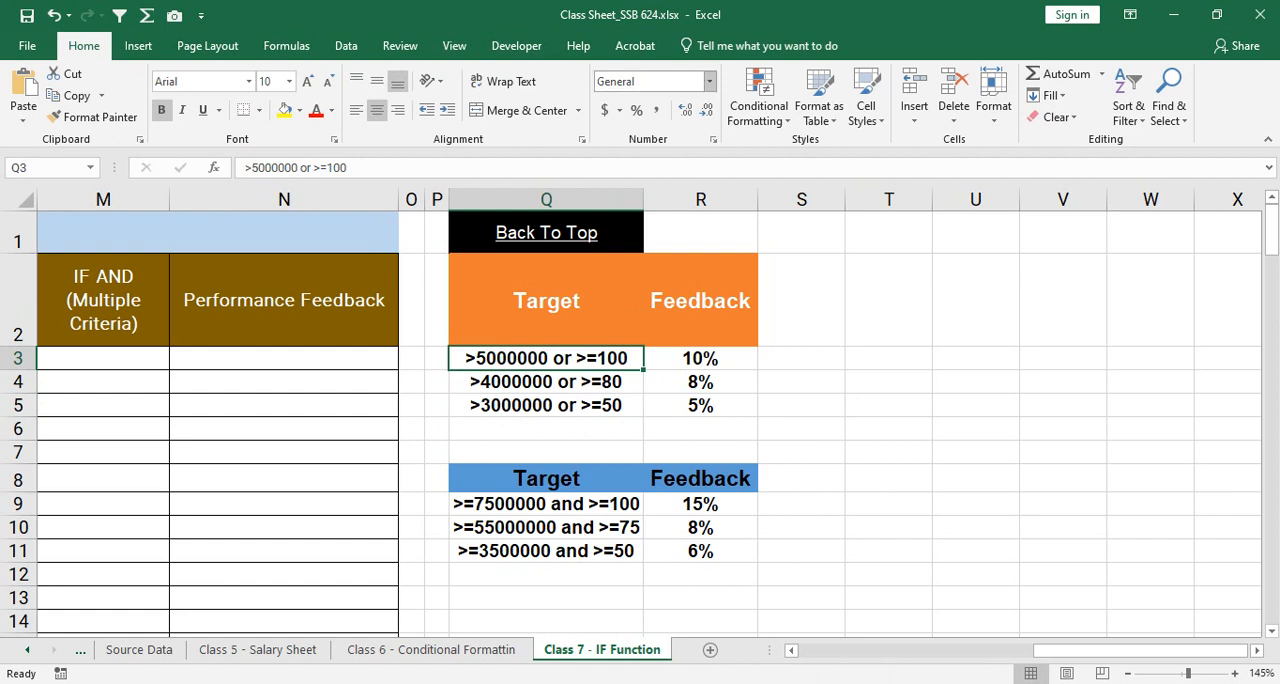
key("F2")
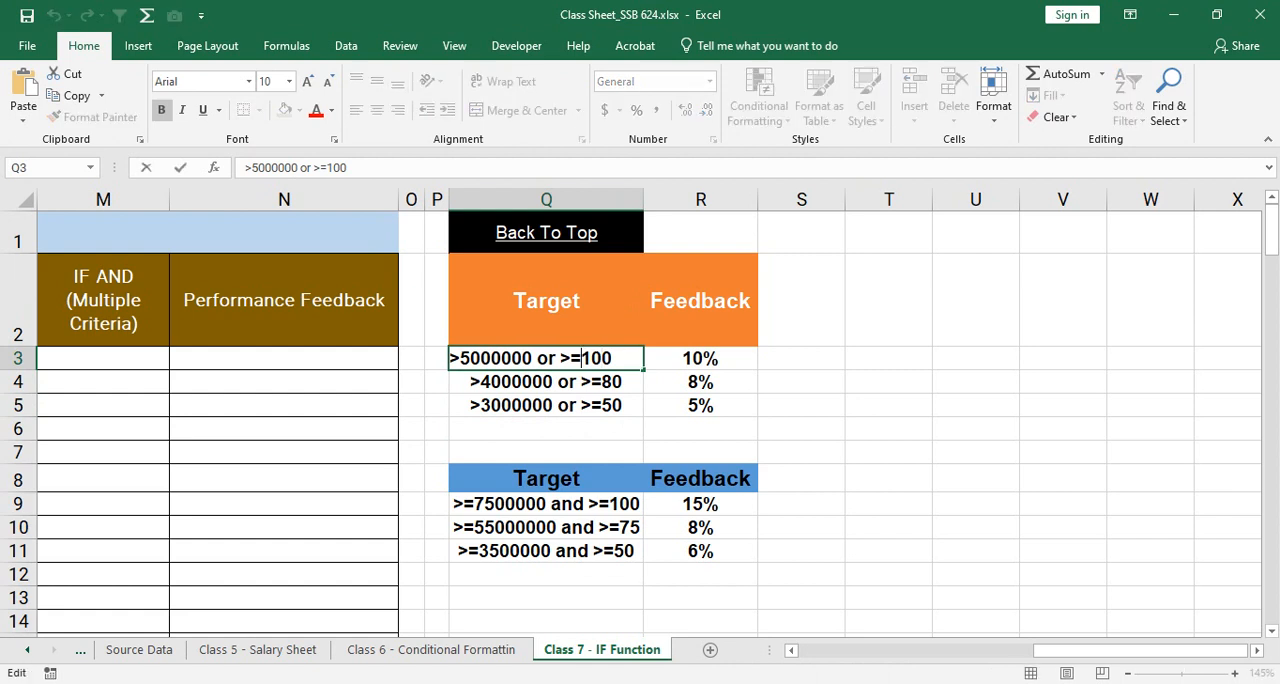
key("BackSpace")
key("Return")
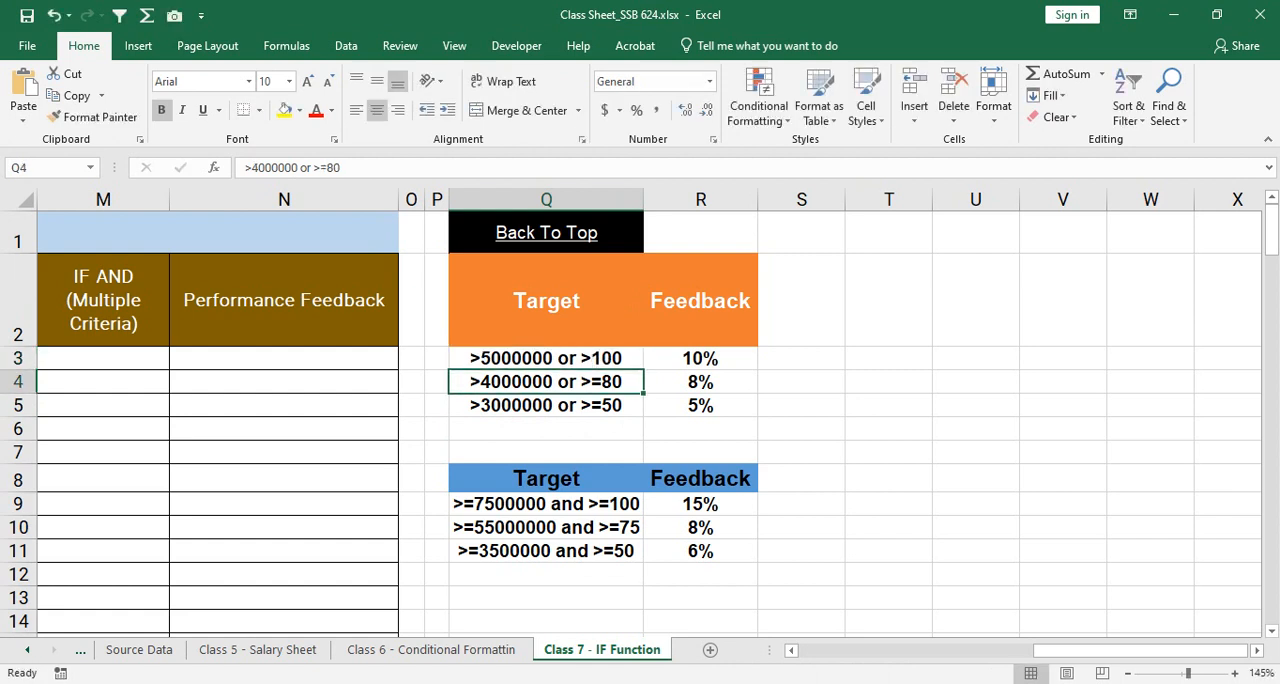
key("F2")
key("Left")
key("Left")
key("BackSpace")
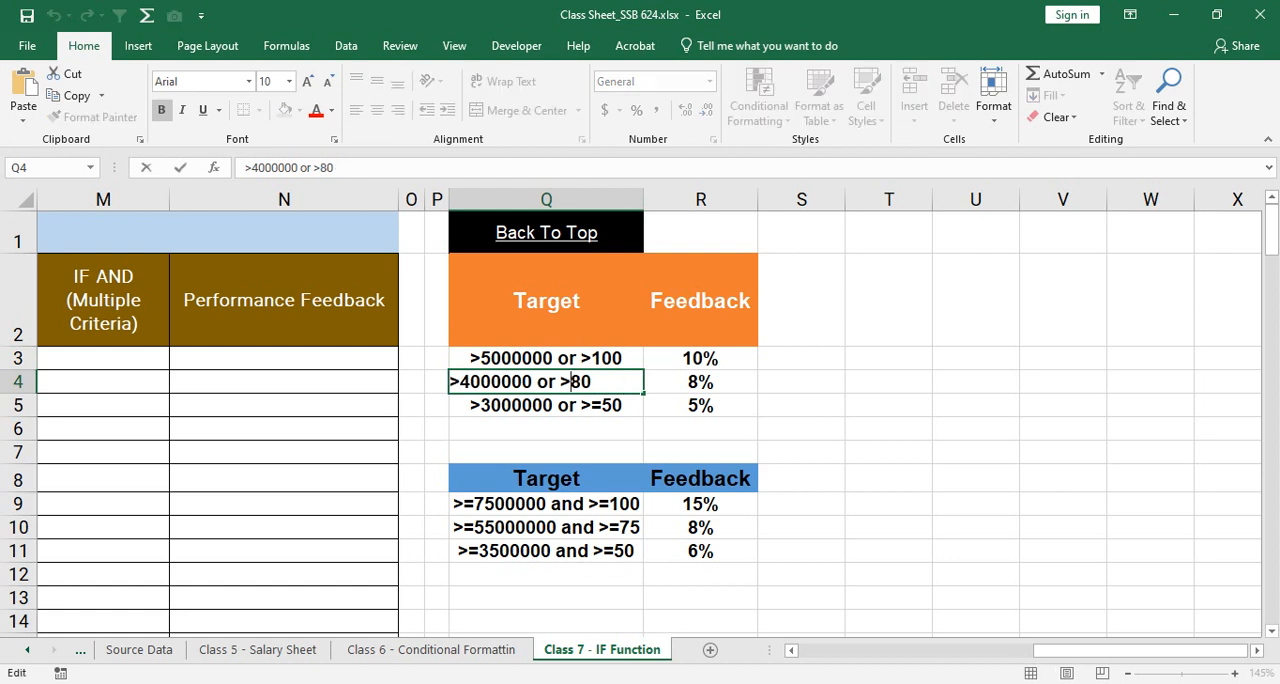
key("Return")
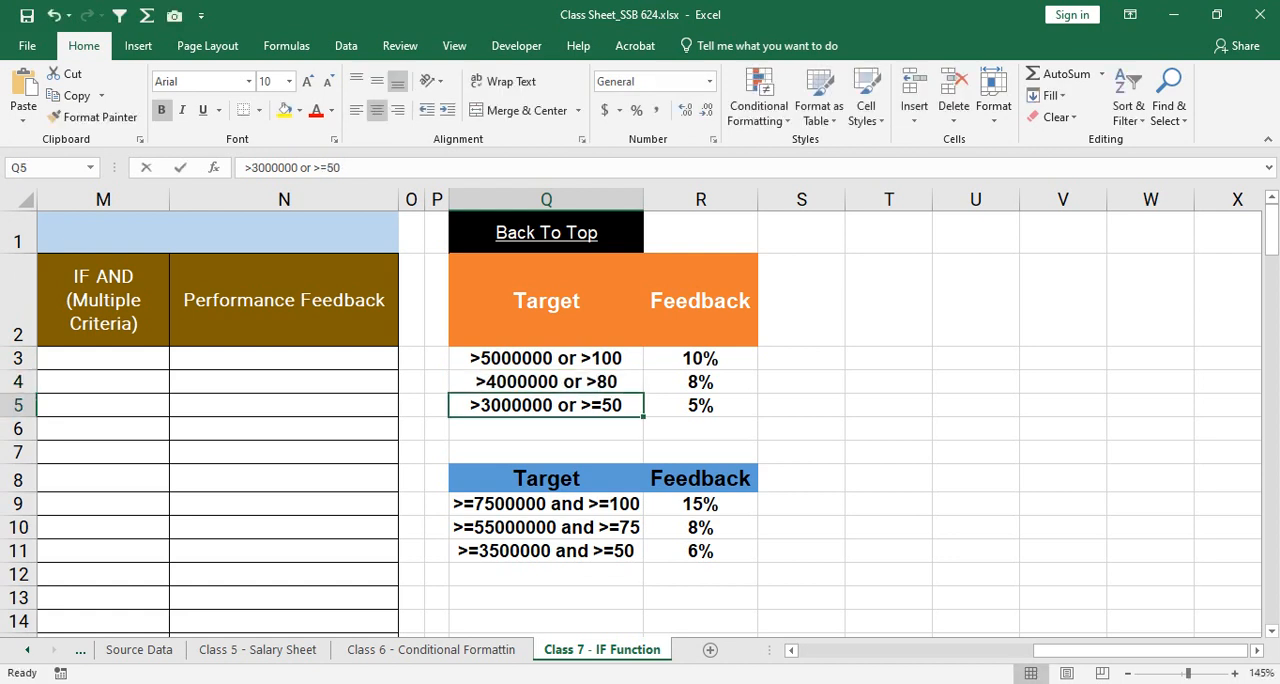
Step: Change the target in Q5 to >3000000 or >50 and save the workbook
key("F2")
key("Left")
key("Left")
key("BackSpace")
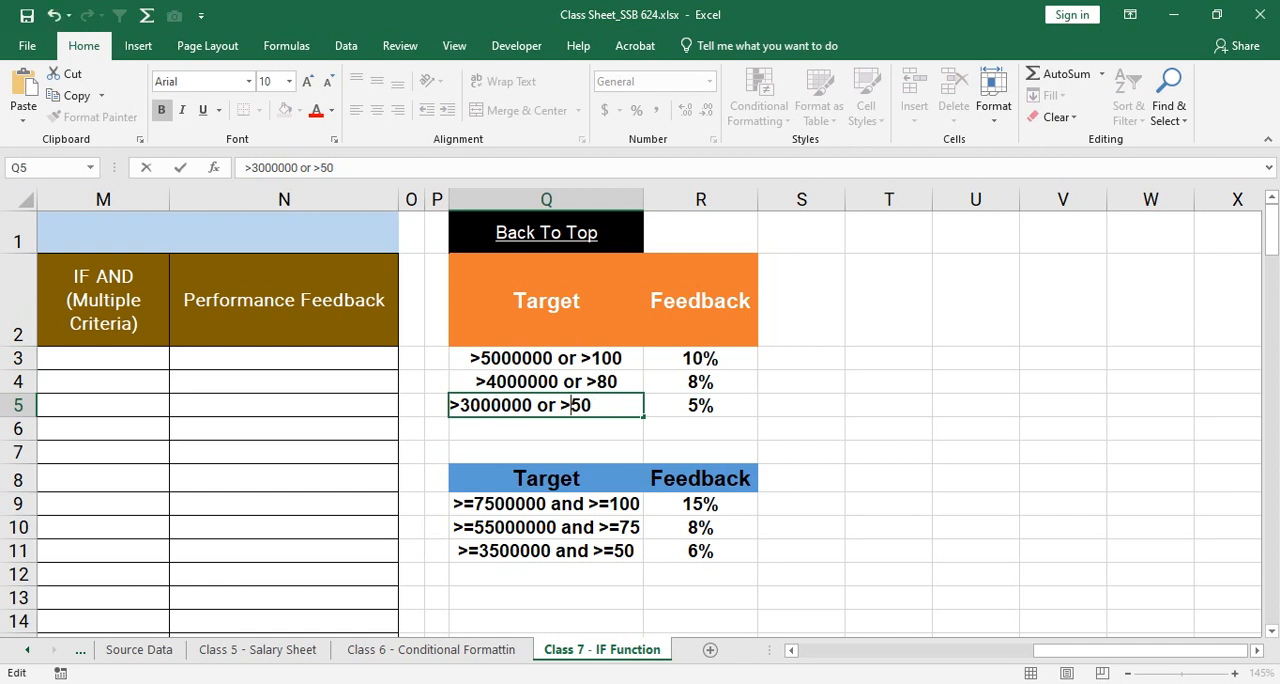
key("Return")
key("Up")
key("Up")
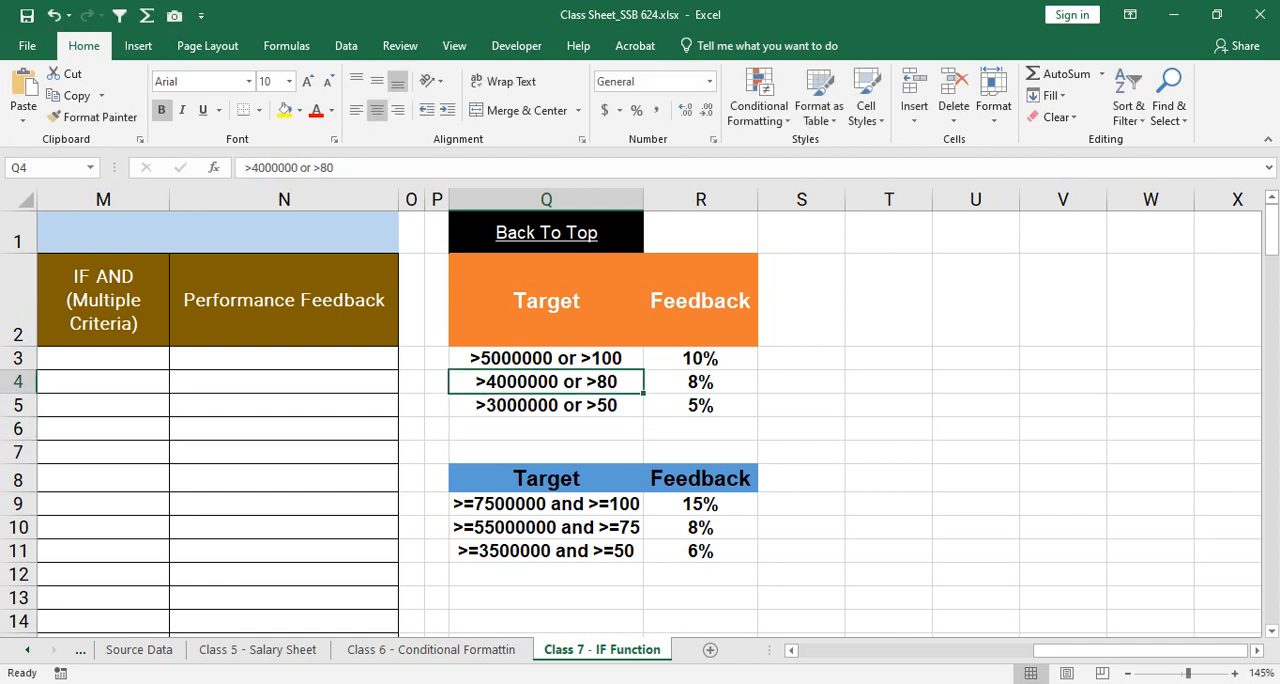
key("ctrl+s")
Step: Examine each OR target together with its feedback percentage in Q3:R5
key("Up")
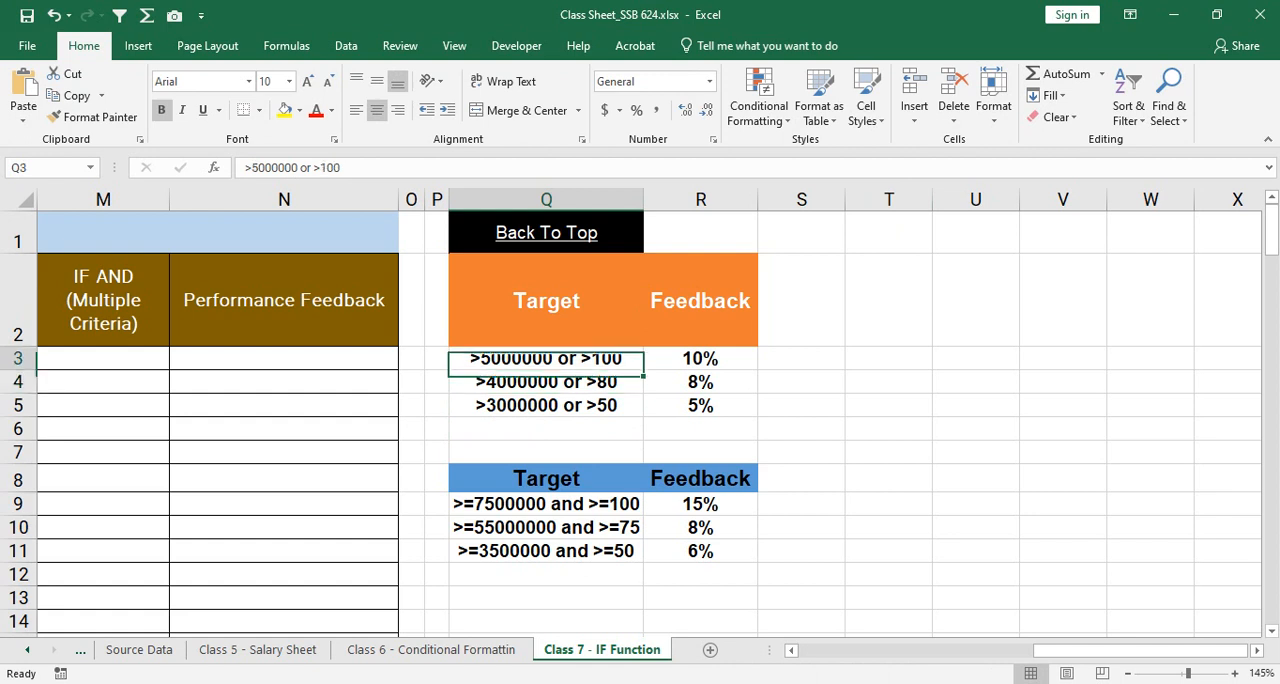
key("shift+Right")
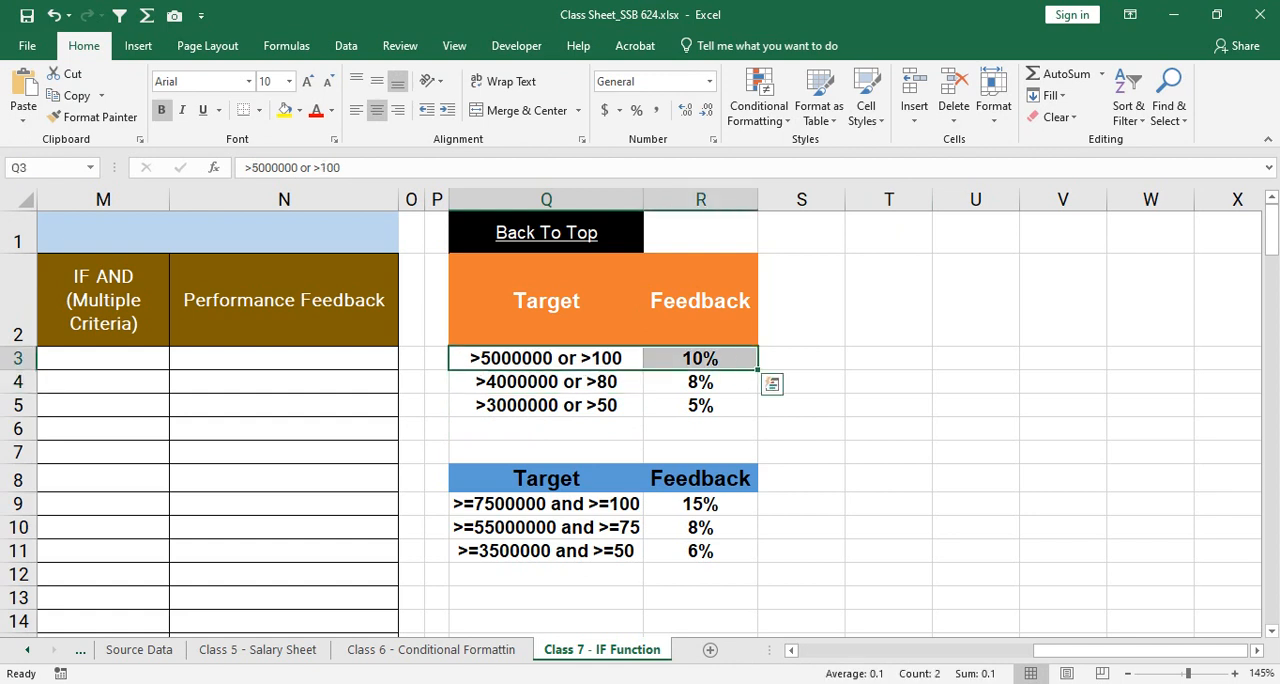
key("Right")
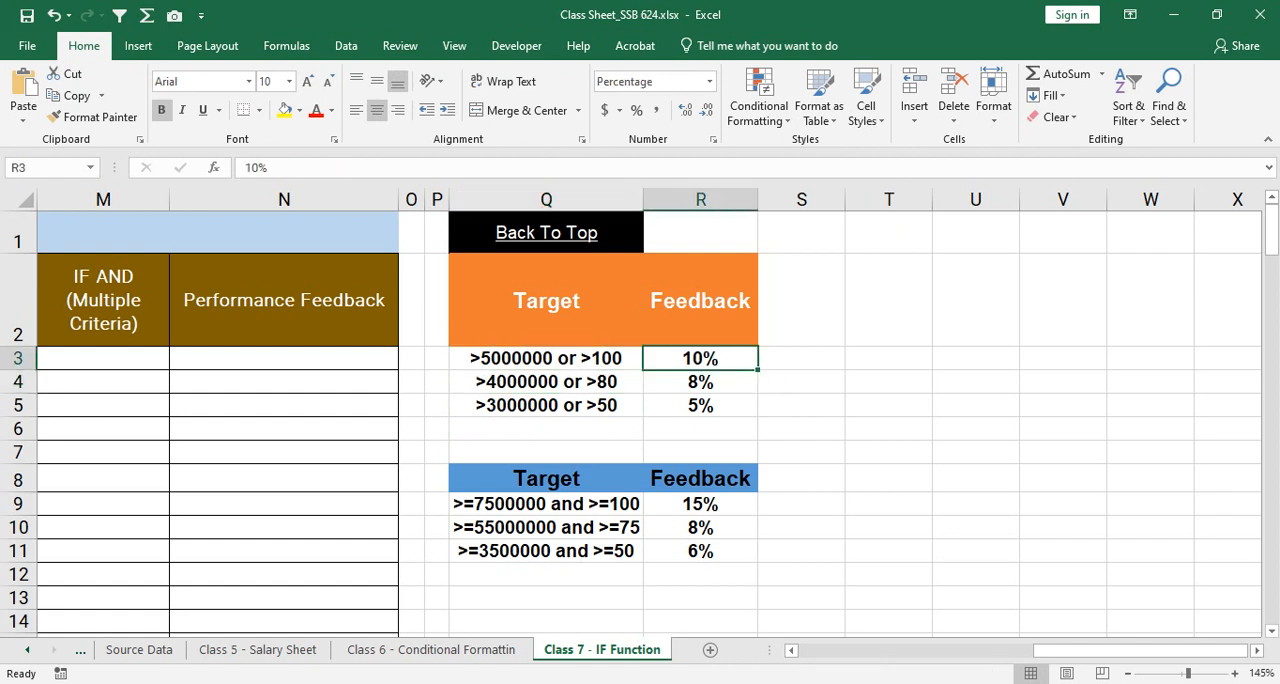
left_click(546, 382)
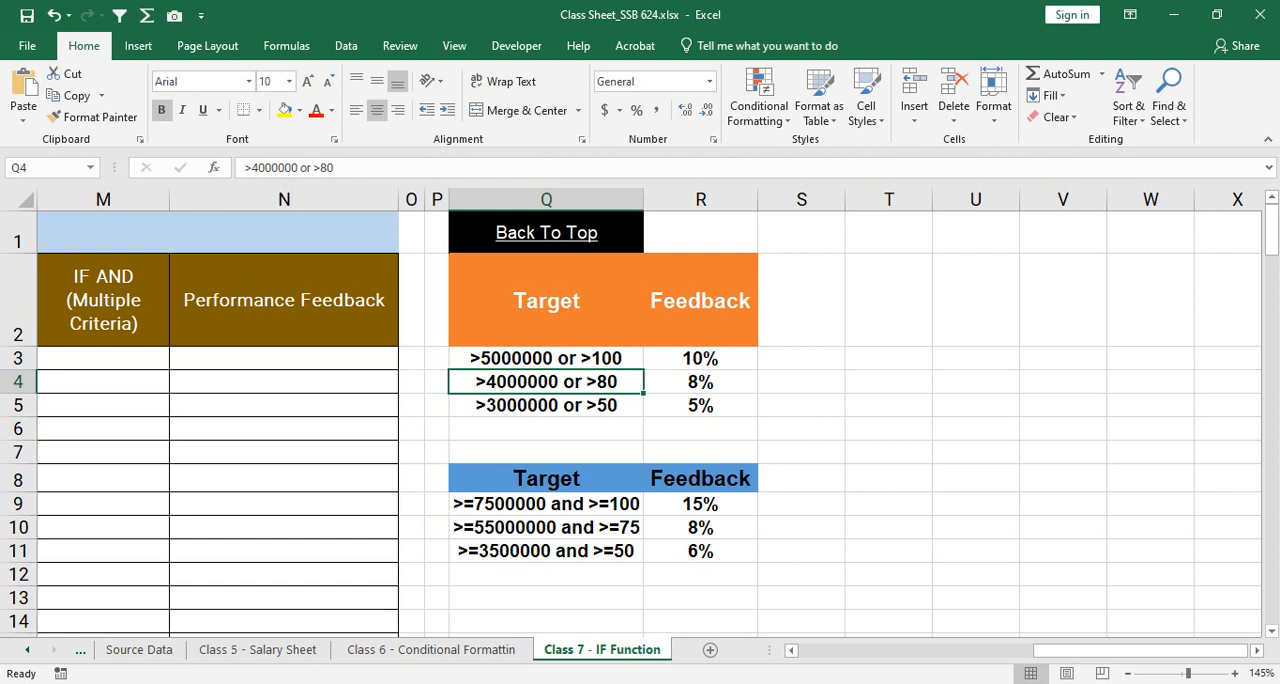
left_click(546, 405)
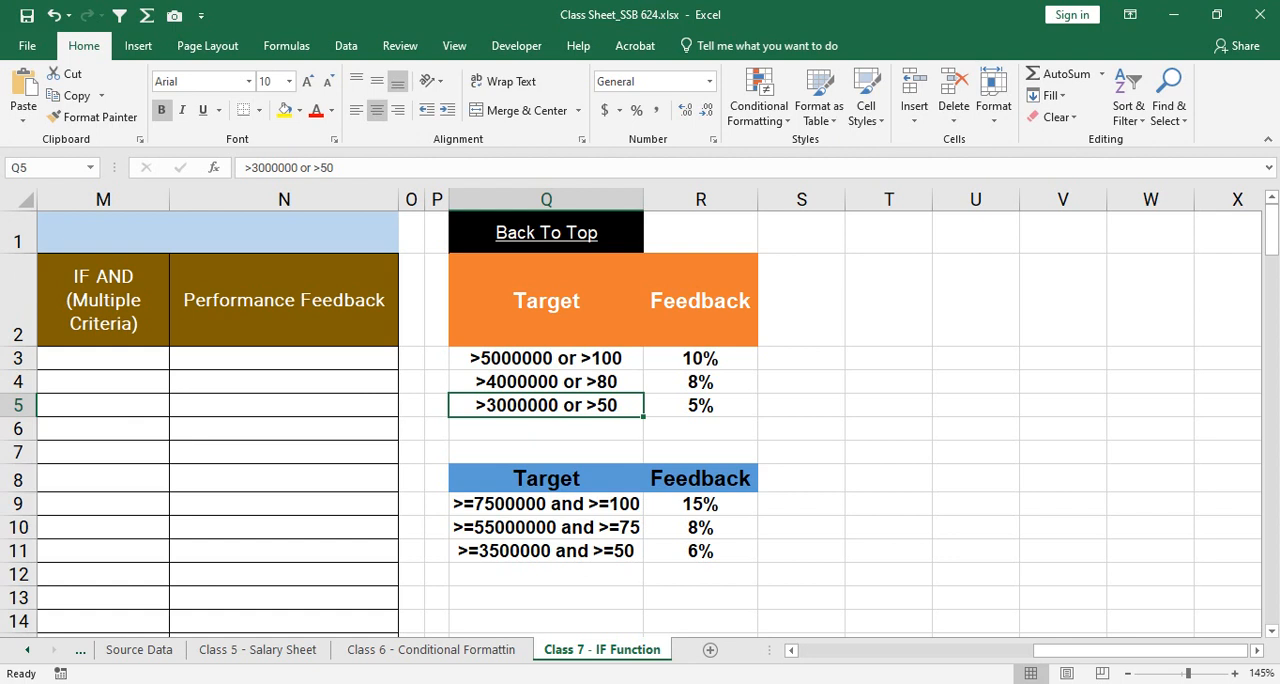
left_click_drag(546, 358, 546, 405)
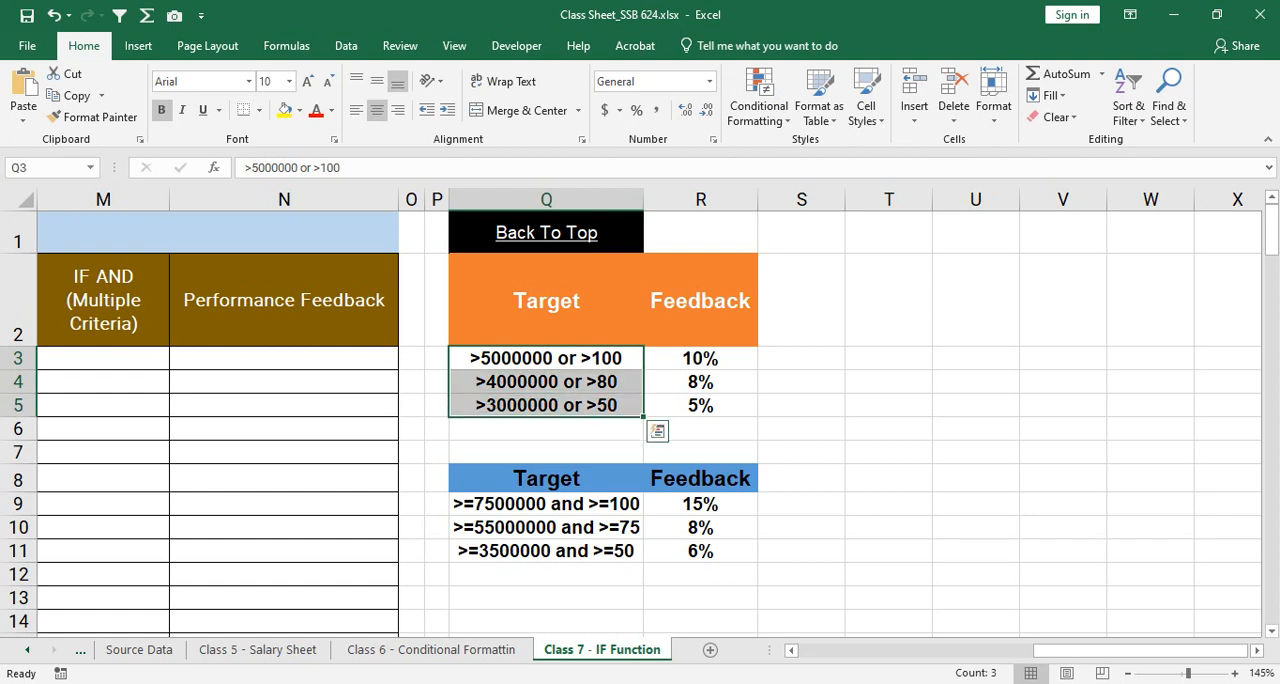
left_click(546, 358)
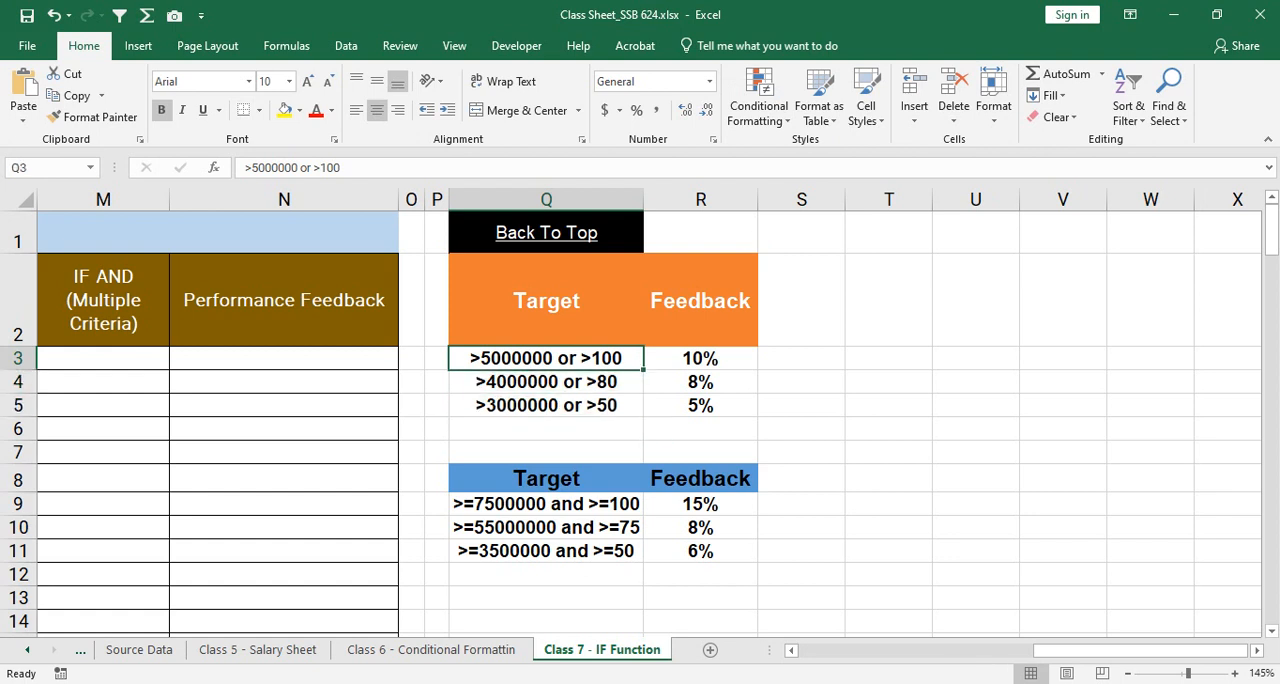
left_click_drag(546, 358, 700, 358)
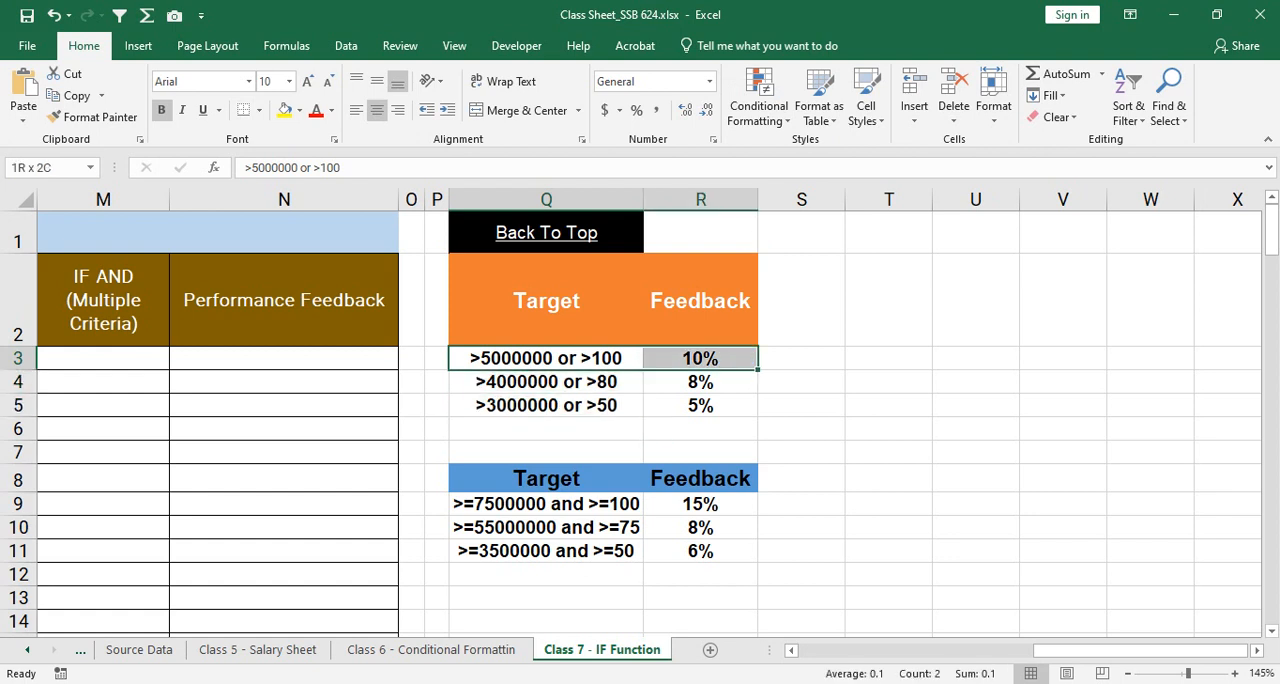
left_click_drag(546, 358, 700, 405)
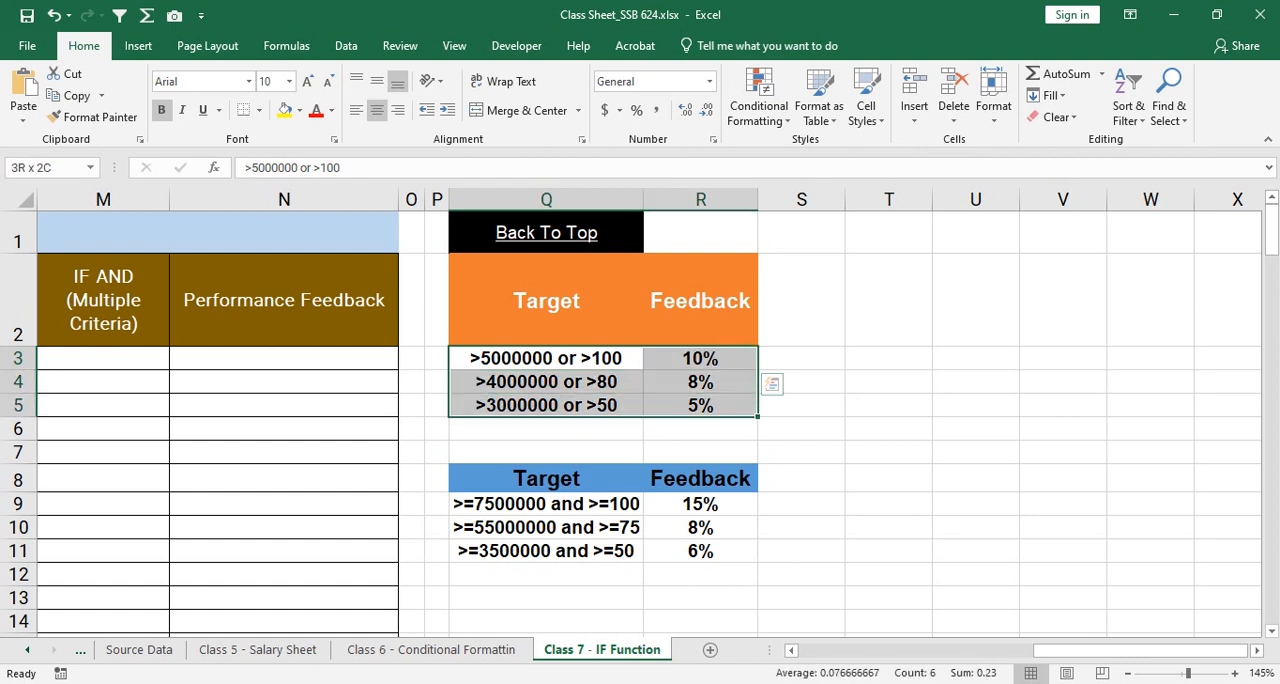
left_click_drag(546, 358, 700, 358)
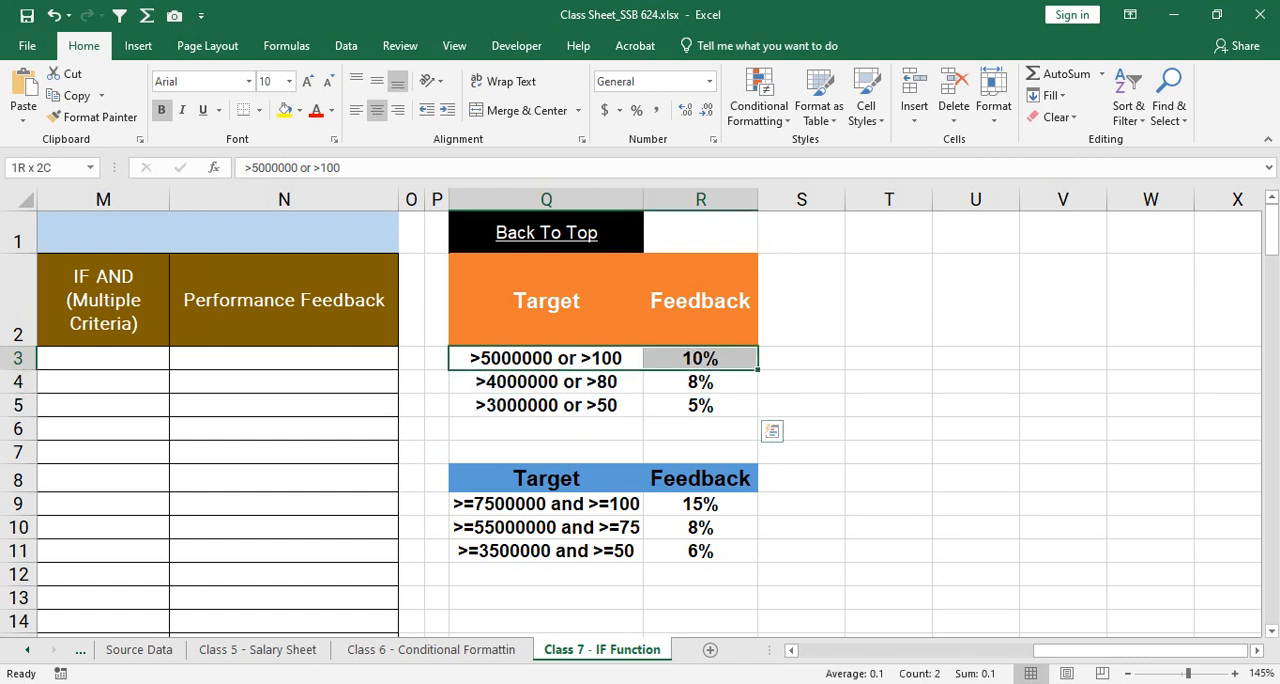
left_click_drag(546, 358, 700, 405)
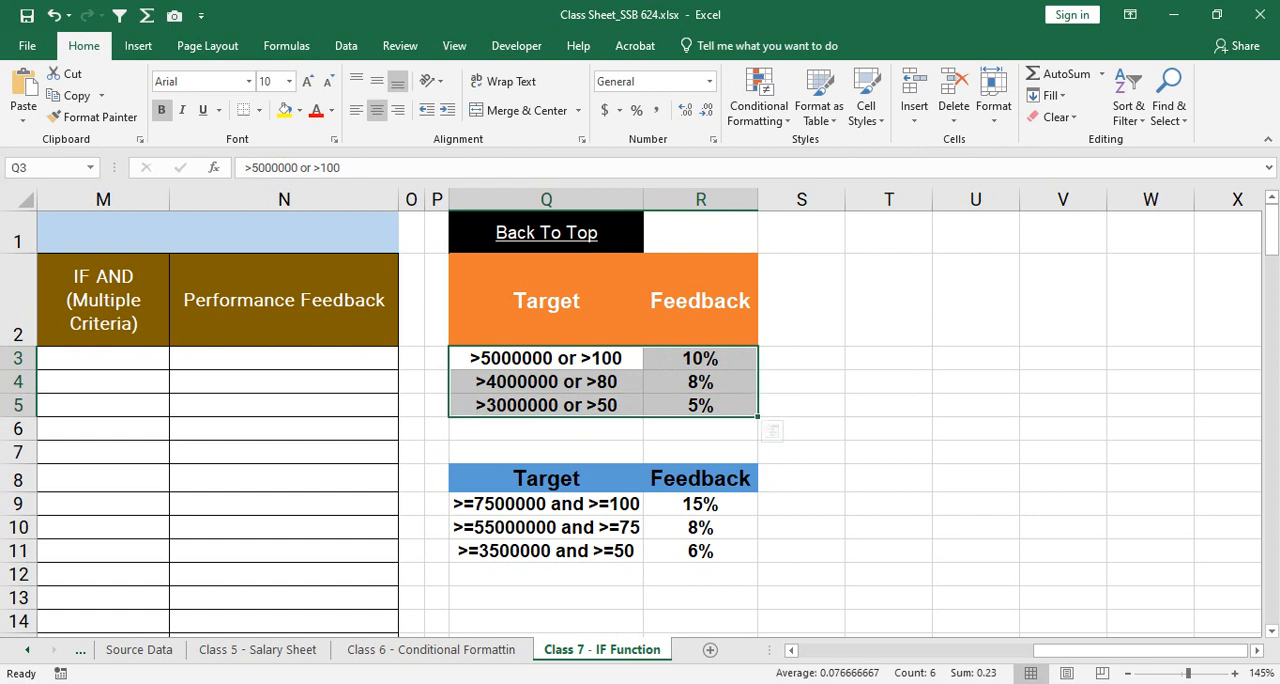
left_click(546, 382)
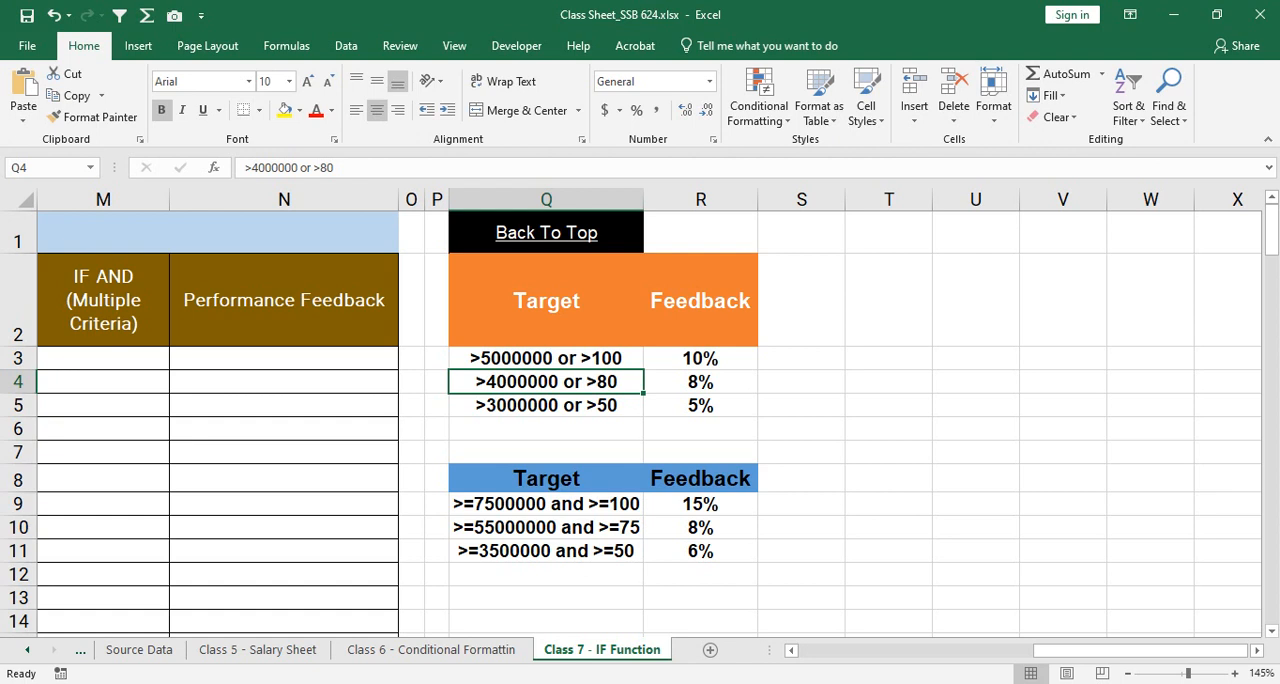
Step: Begin the multiple-criteria formula in L3 with an OR function nested as the logical test of IF
key("Up")
key("Left")
key("Left")
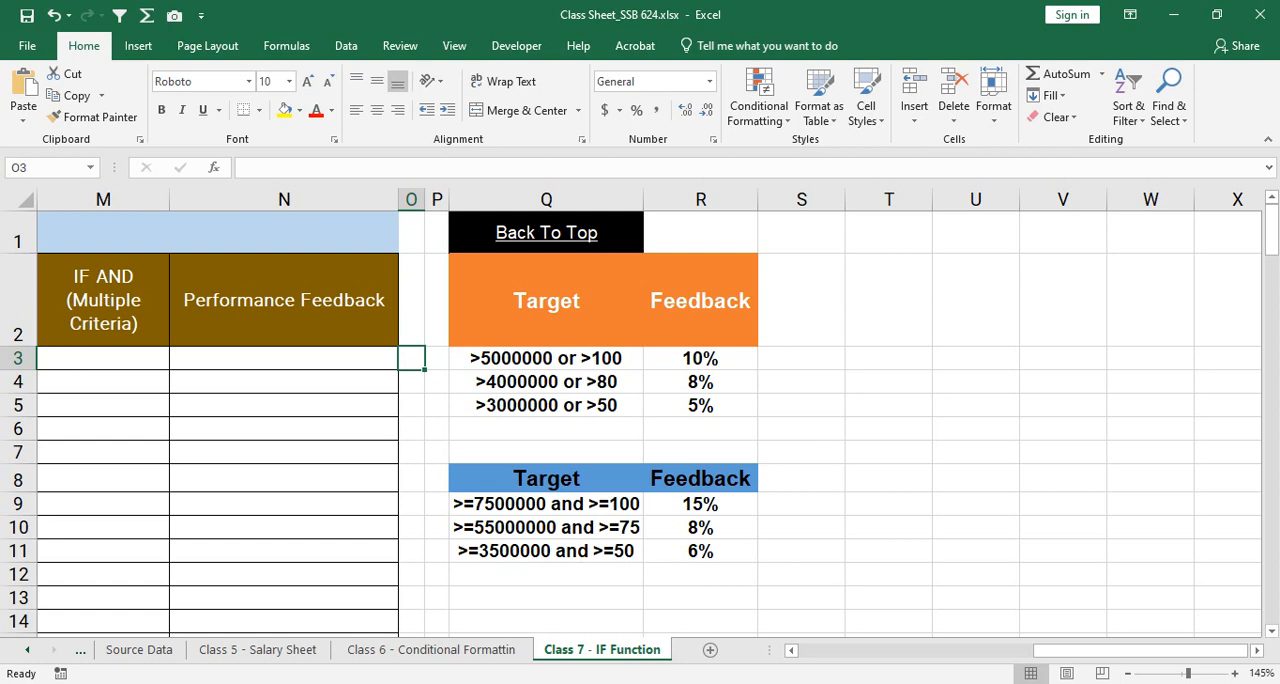
key("Left")
key("Left")
key("Left")
key("Left")
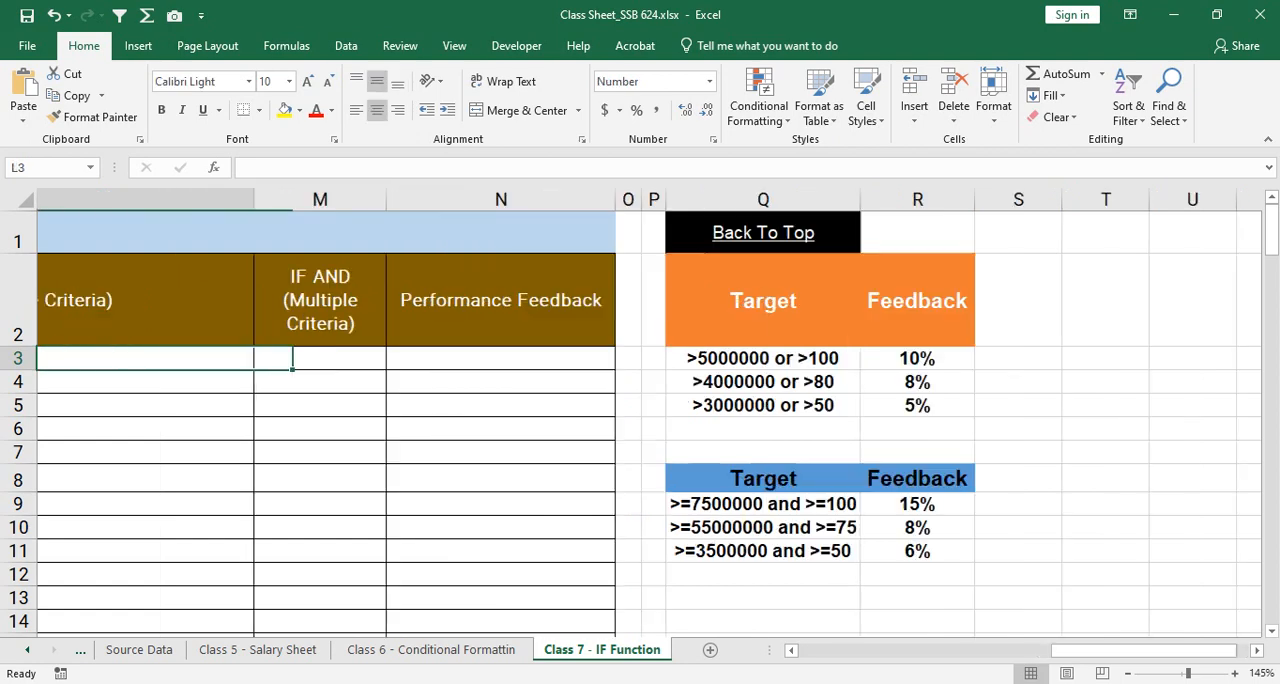
key("Left")
key("Left")
key("Left")
key("Left")
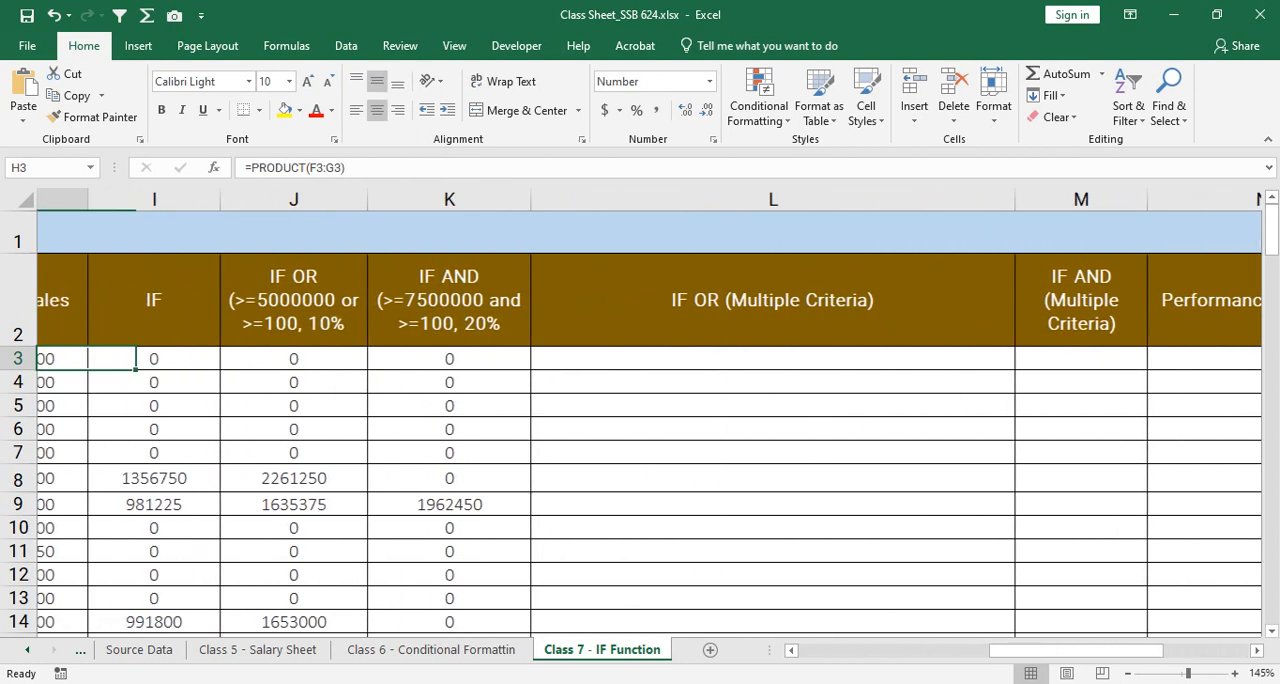
key("Right")
key("Right")
key("Right")
key("Right")
key("Right")
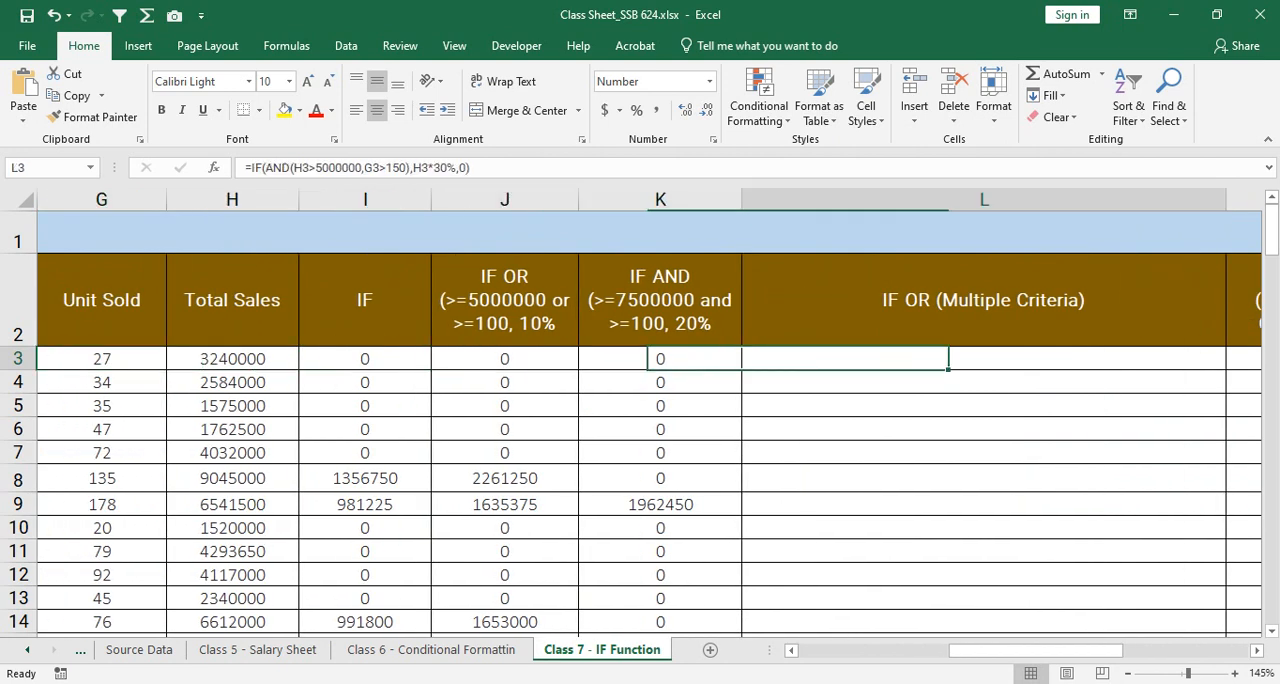
type("=if")
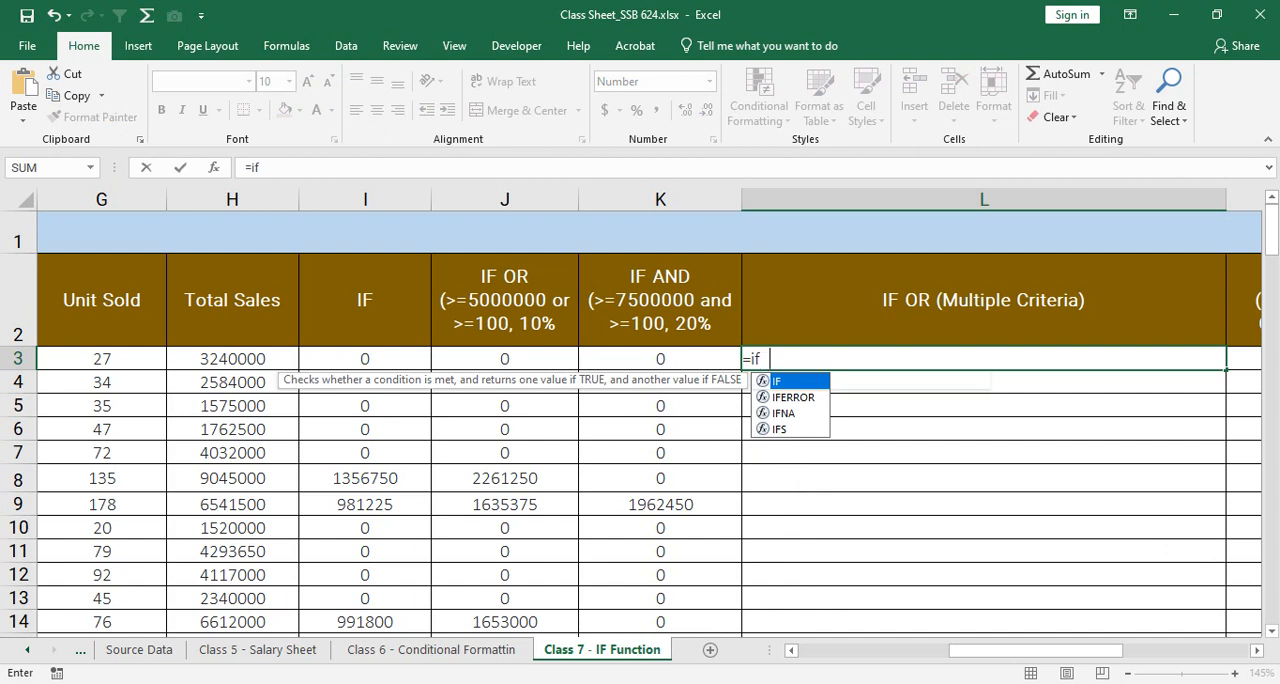
key("Tab")
type("or")
key("Tab")
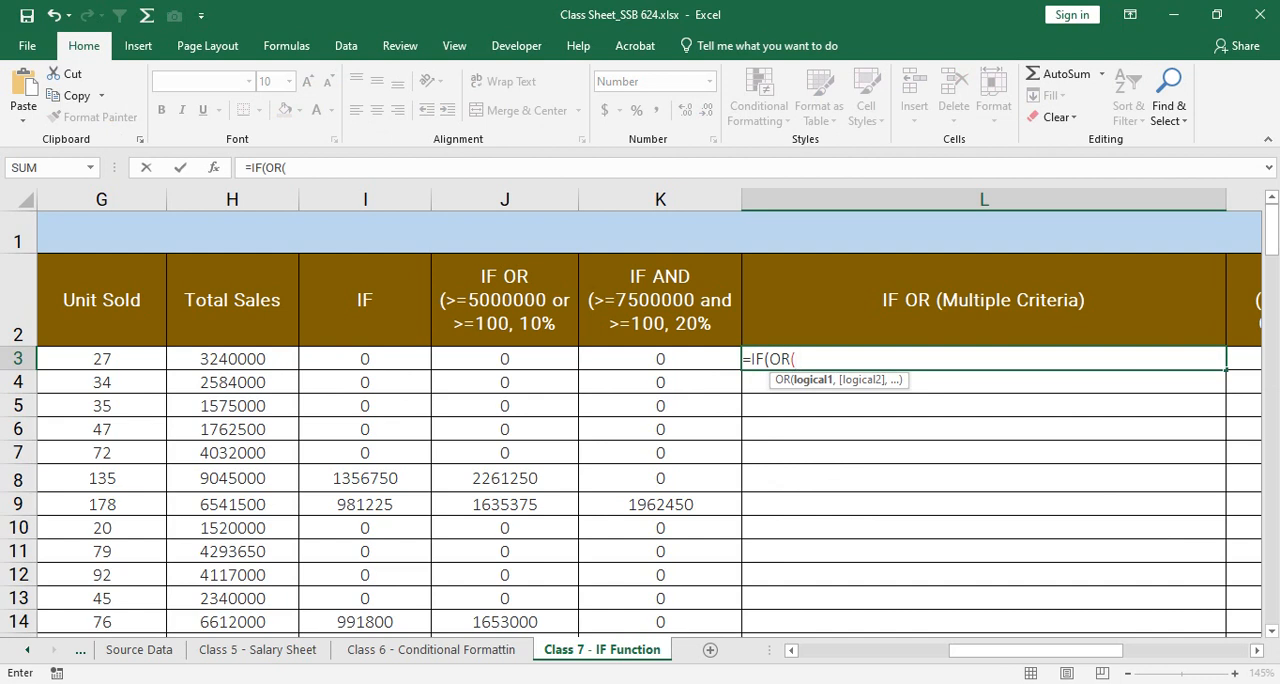
Step: Enter H3>5000000 as the first OR condition in the L3 formula, following the first target in column Q
left_click_drag(1010, 650, 1127, 650)
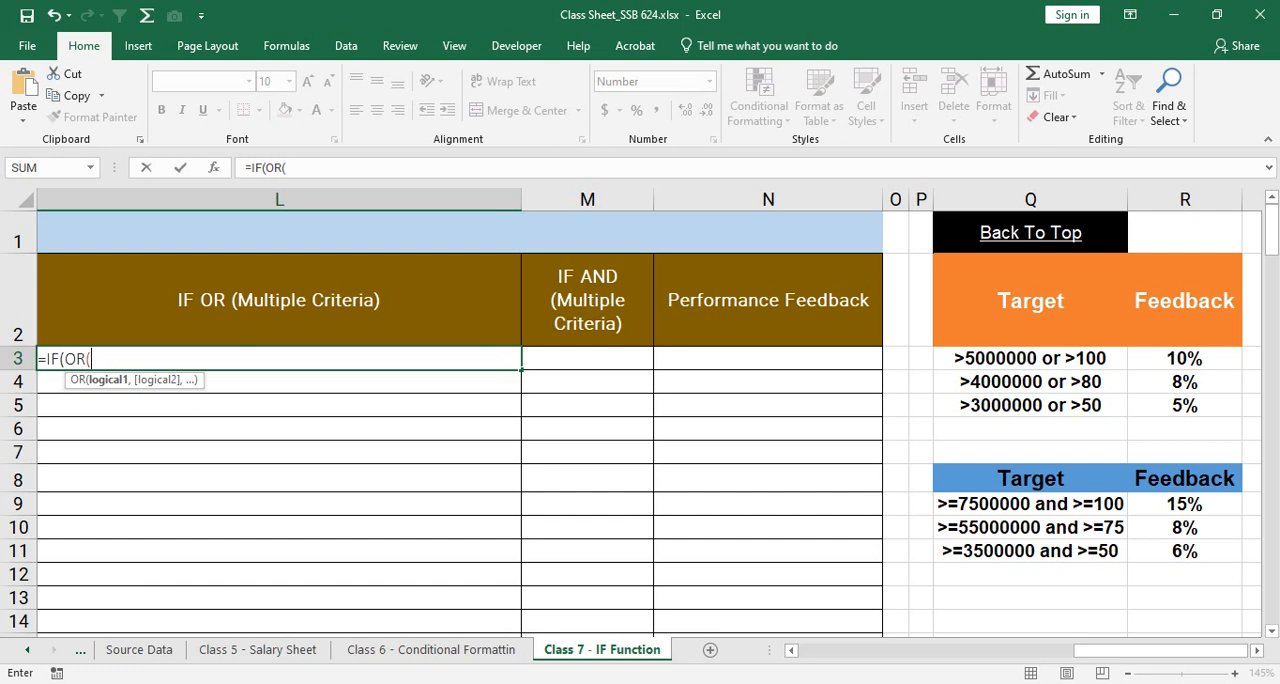
left_click_drag(1195, 650, 1070, 650)
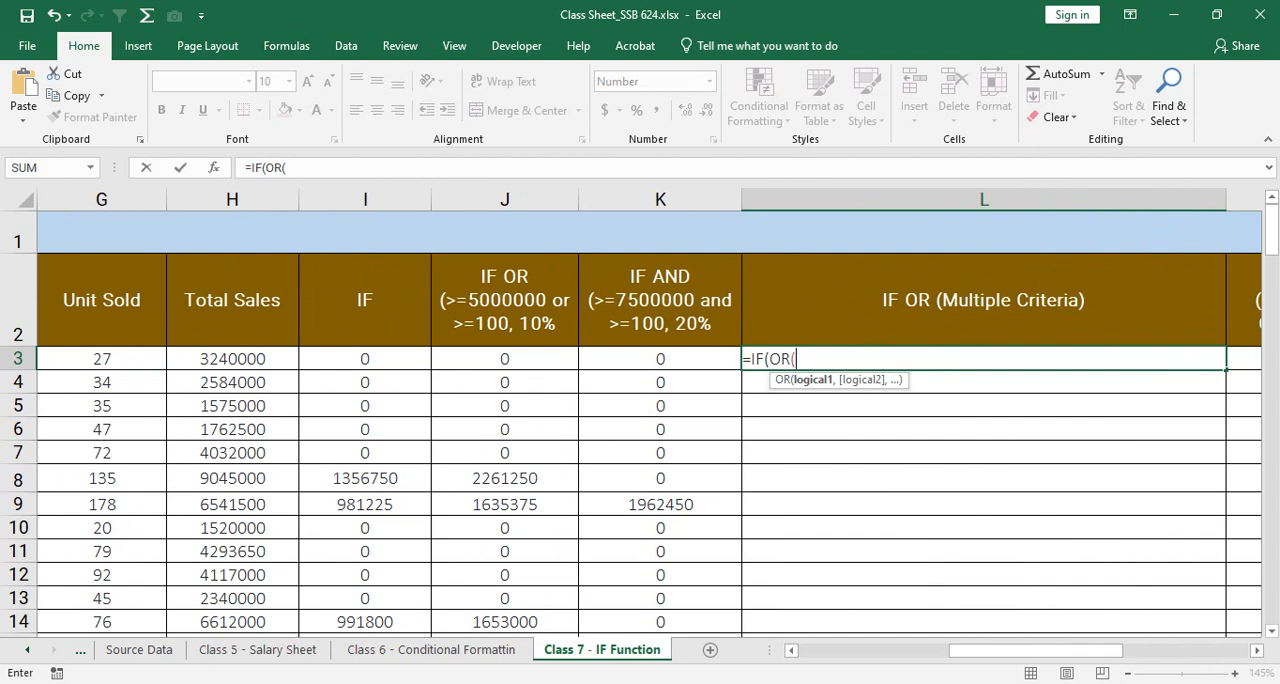
left_click(232, 359)
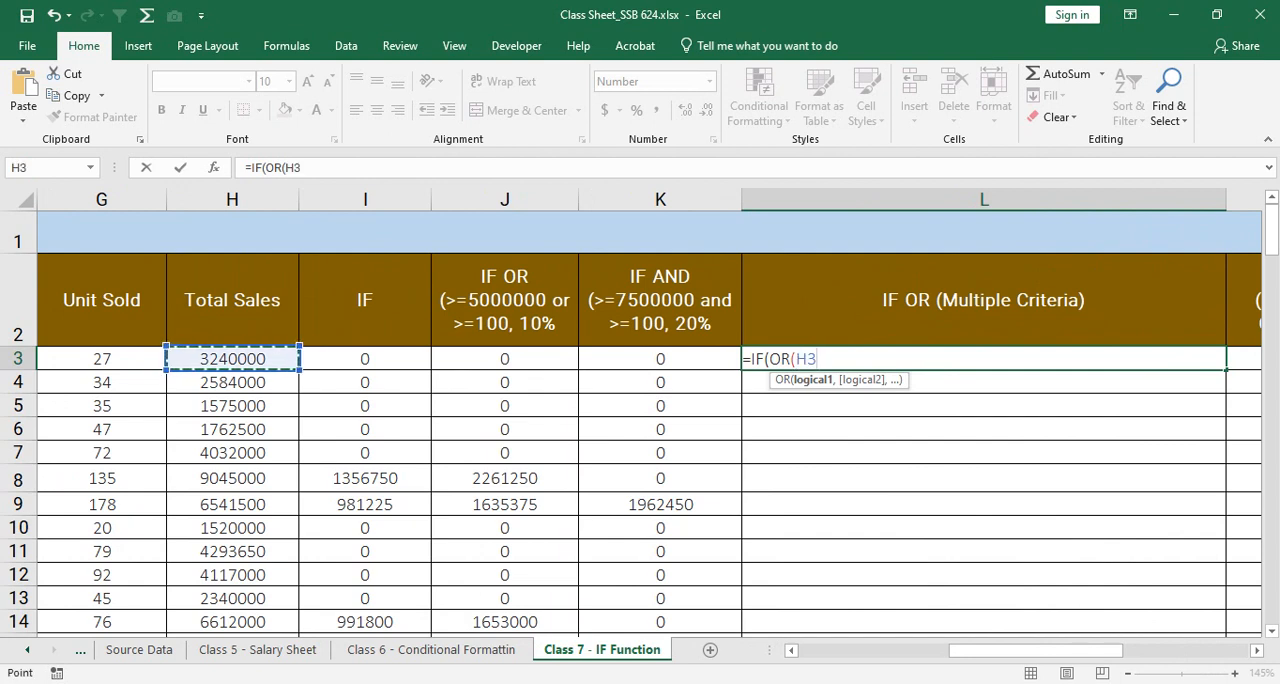
type(">50000")
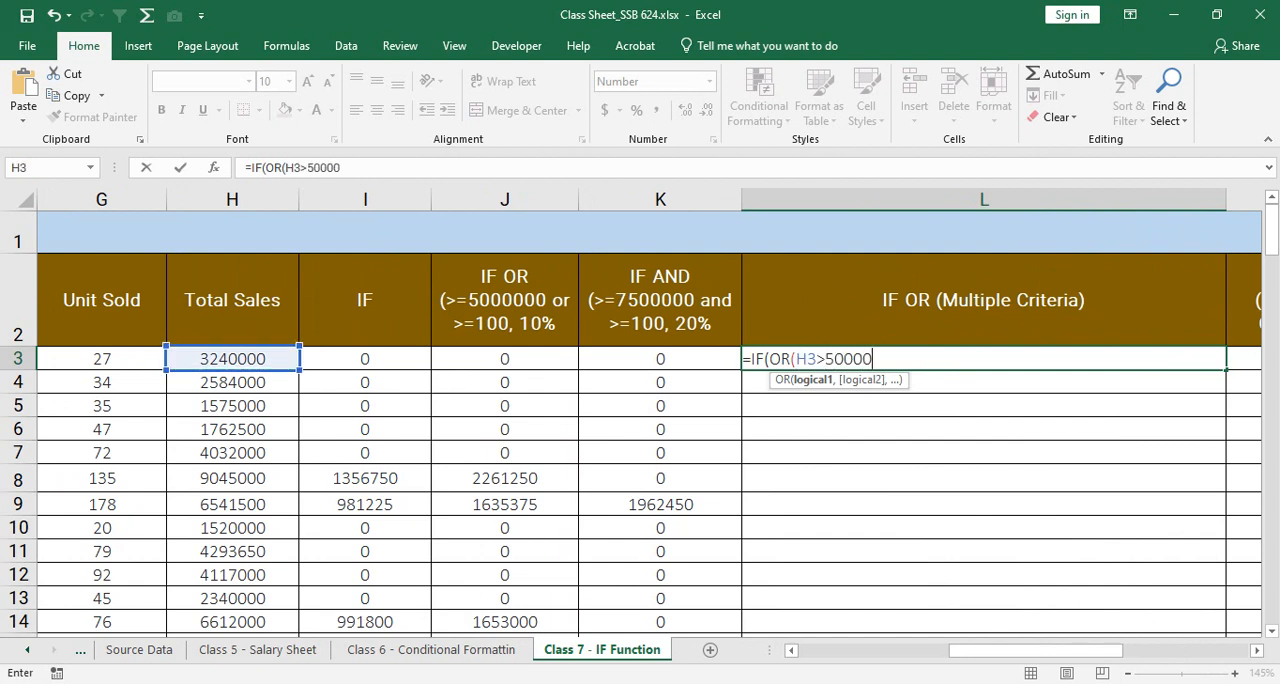
type("00,")
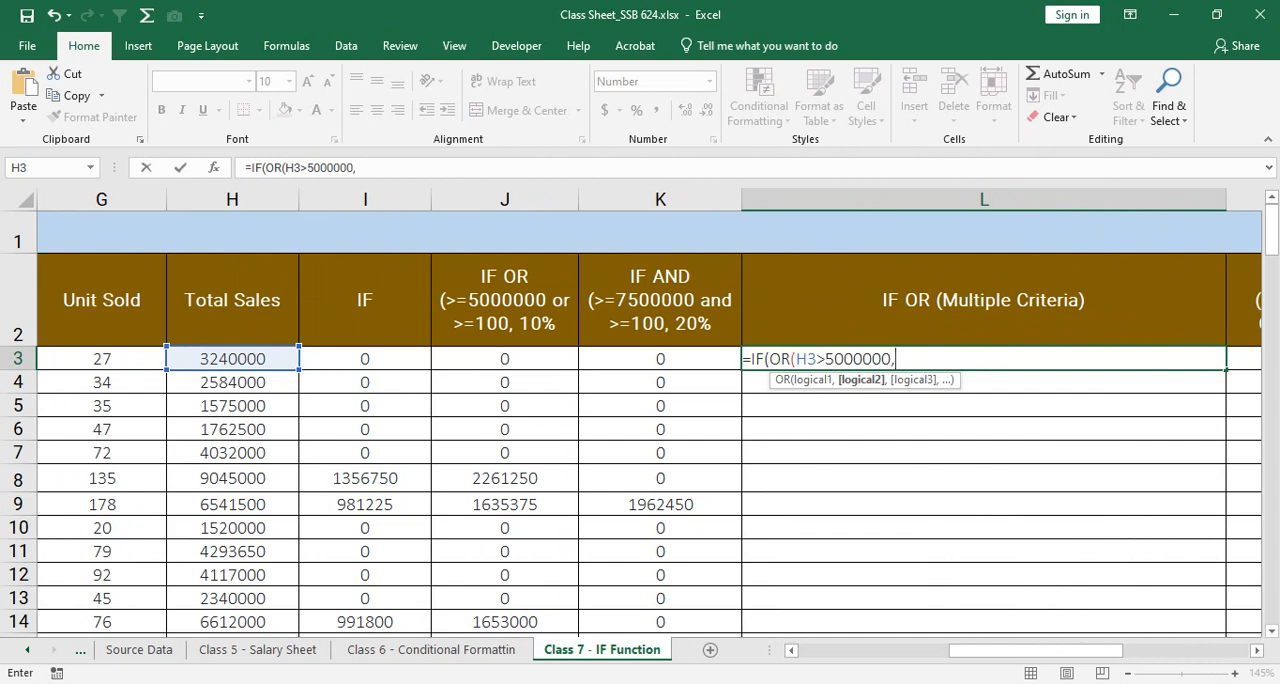
Step: Add G3>100 as the second OR condition in the L3 formula and close the OR function
left_click(102, 359)
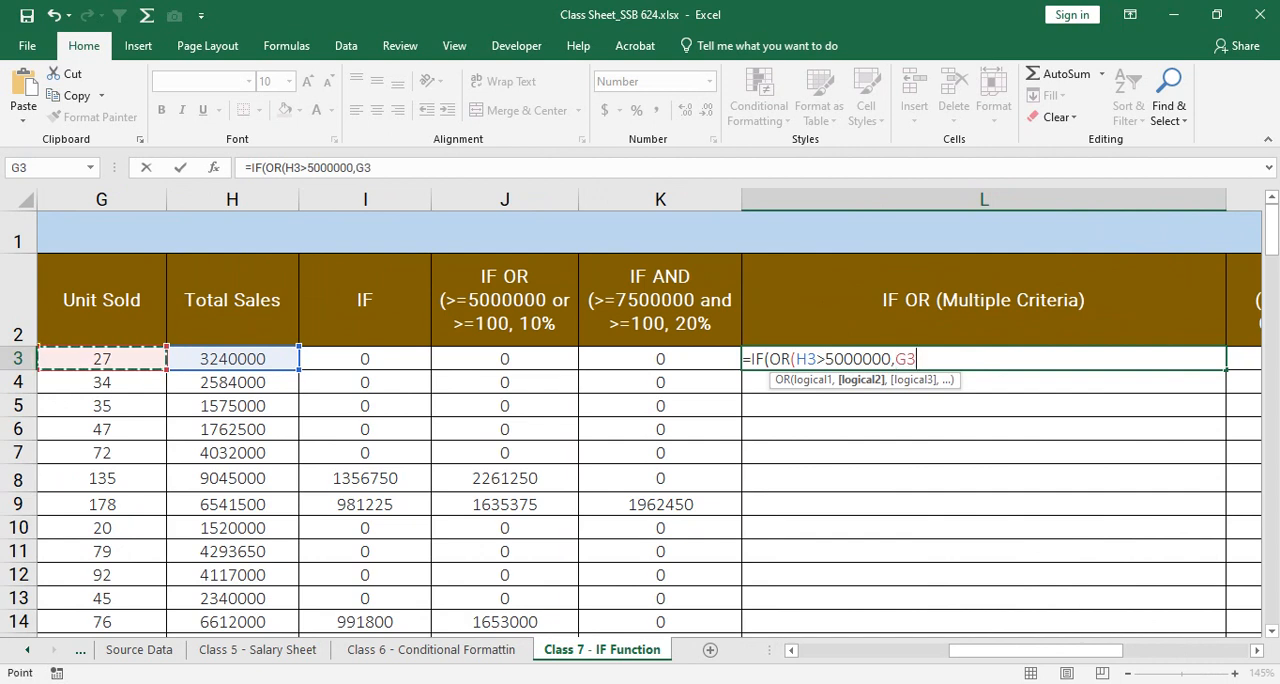
type(">100")
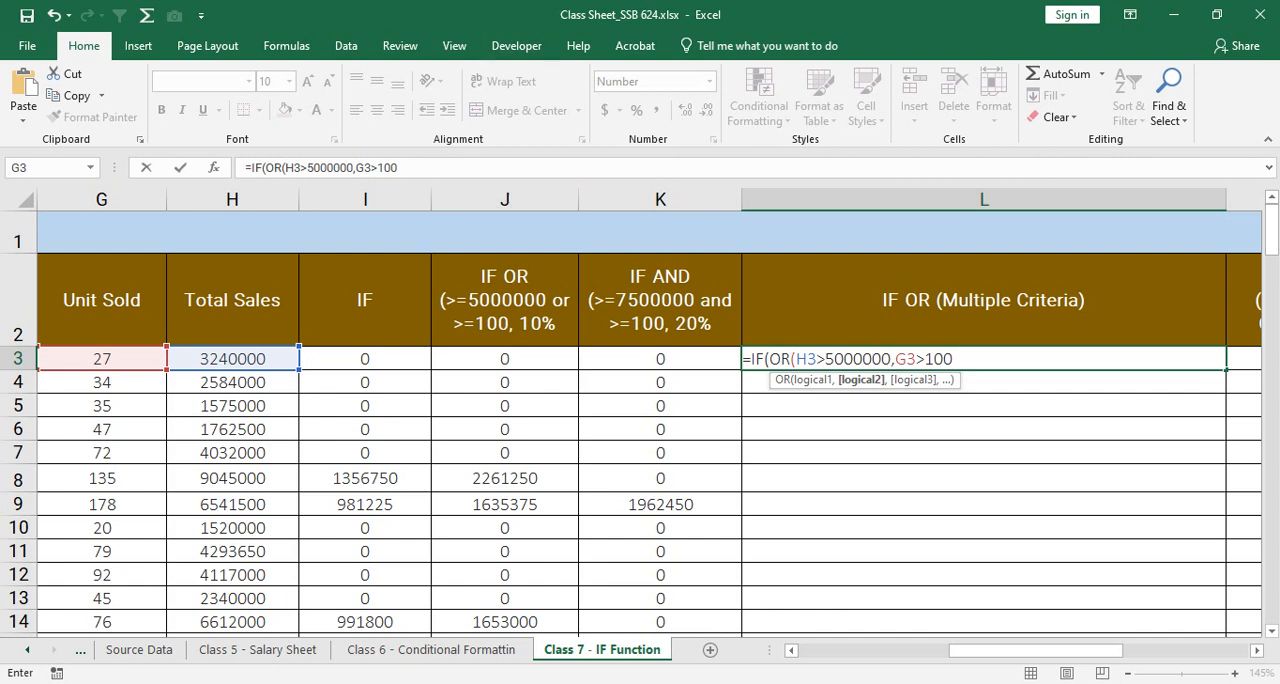
left_click_drag(825, 359, 953, 359)
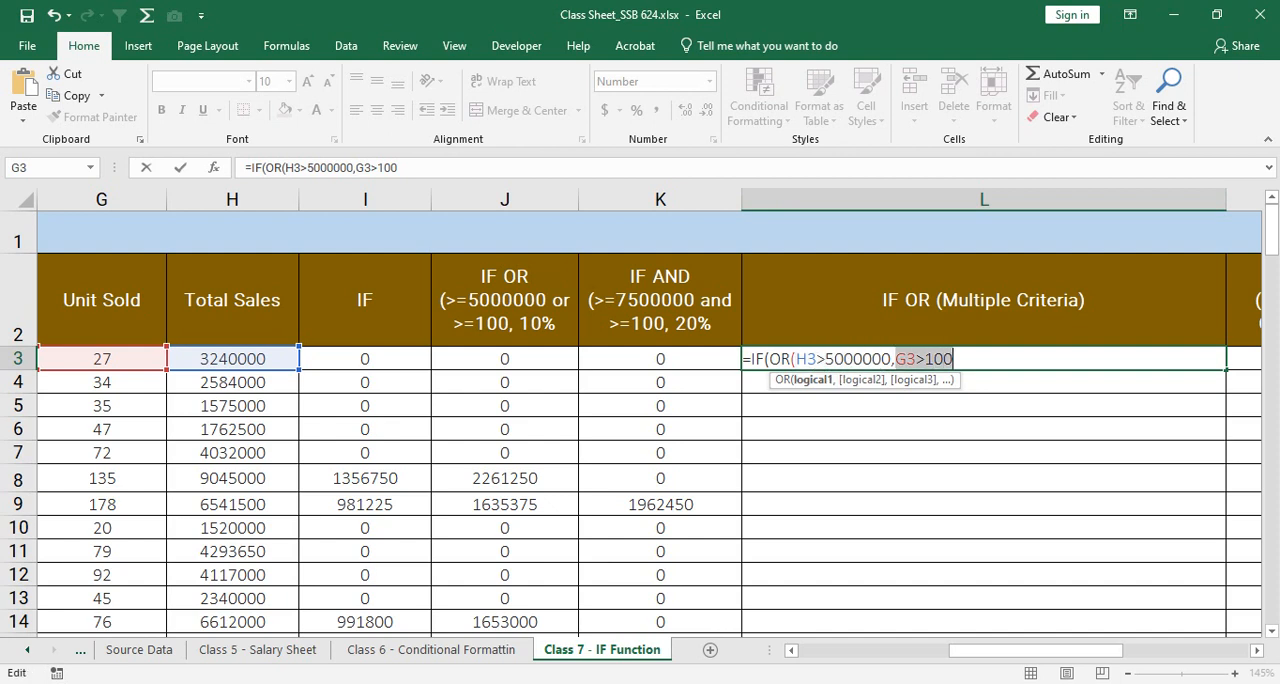
left_click(925, 359)
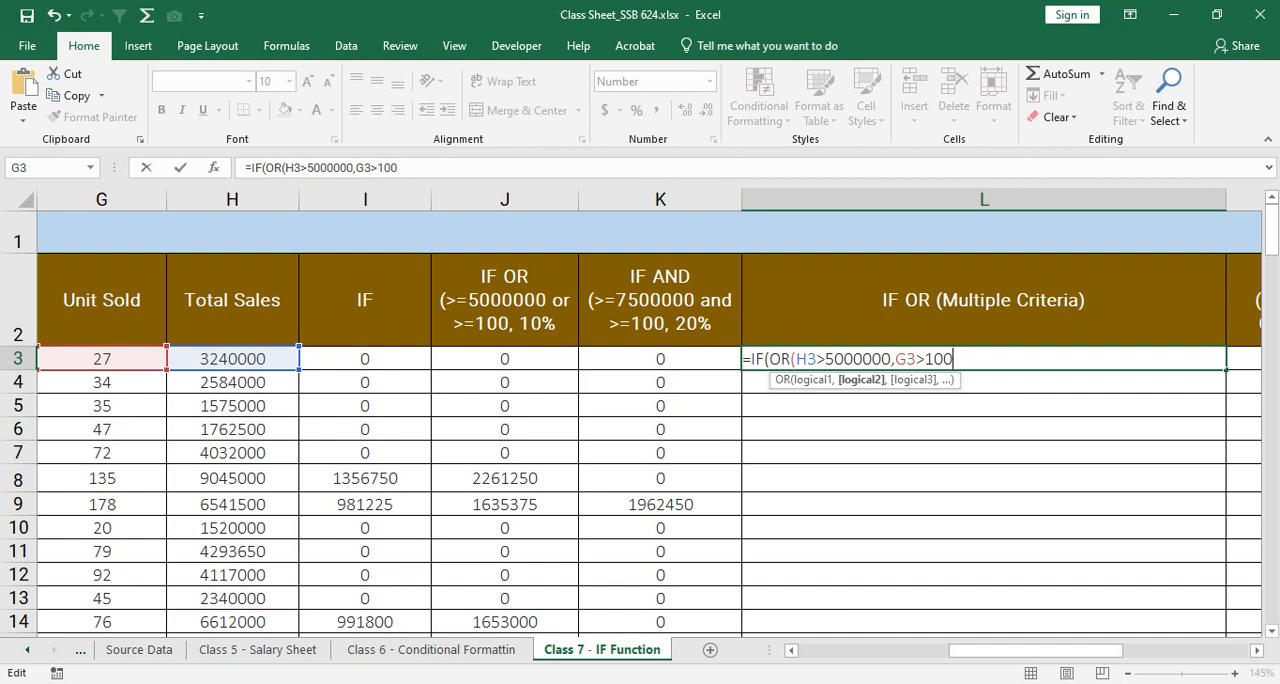
type(")")
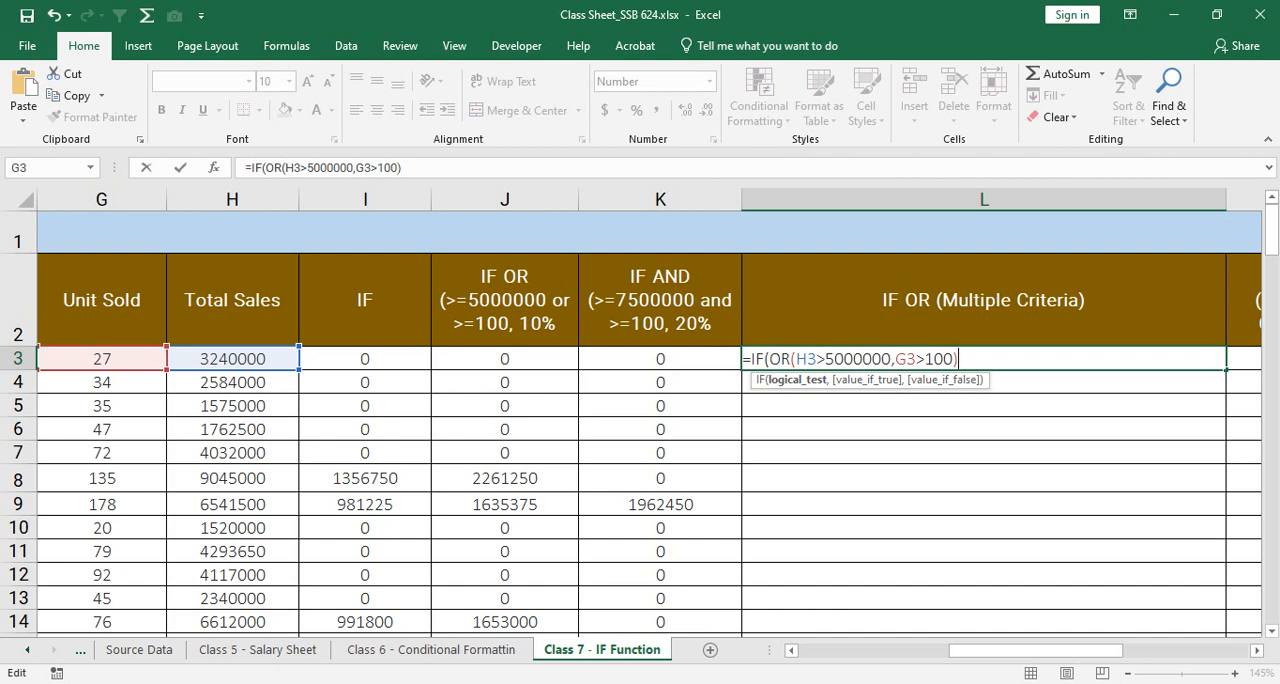
Step: Enter H3*10% in the L3 formula as the value returned when the first OR test is true
type(",")
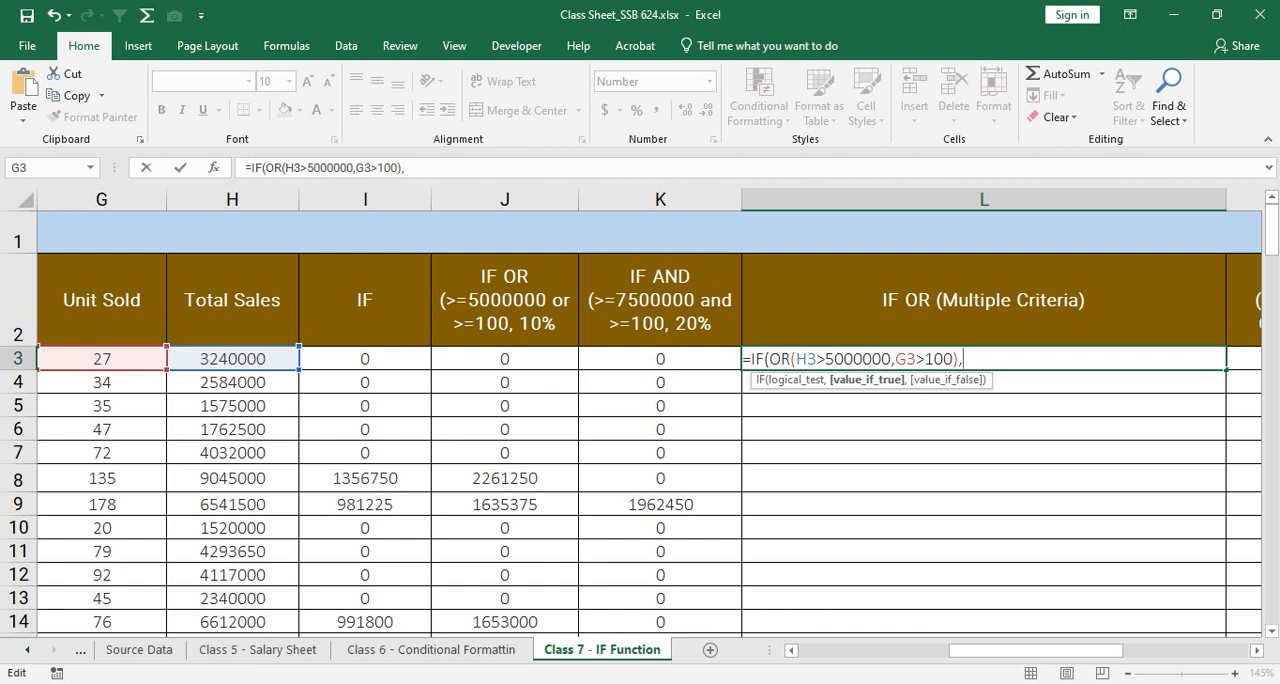
left_click(232, 359)
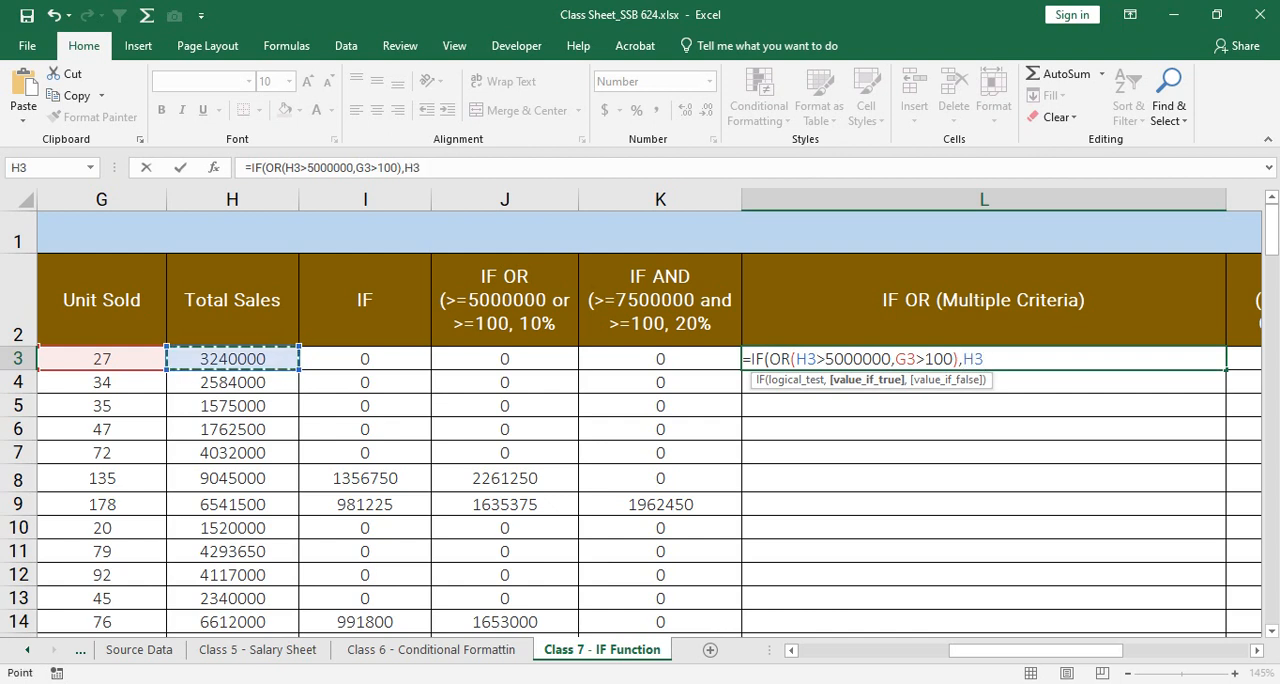
type("*10")
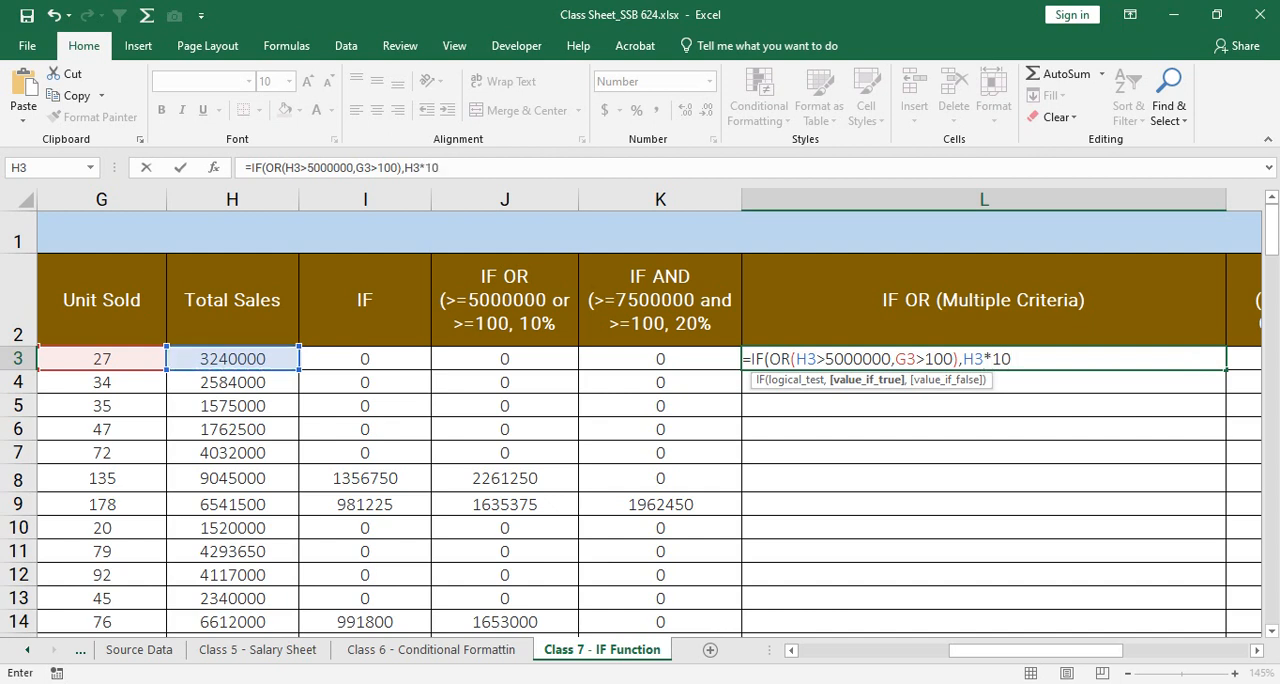
type("%")
Step: Nest a second IF with an OR function as its logical test in the L3 formula's value_if_false argument
type(",")
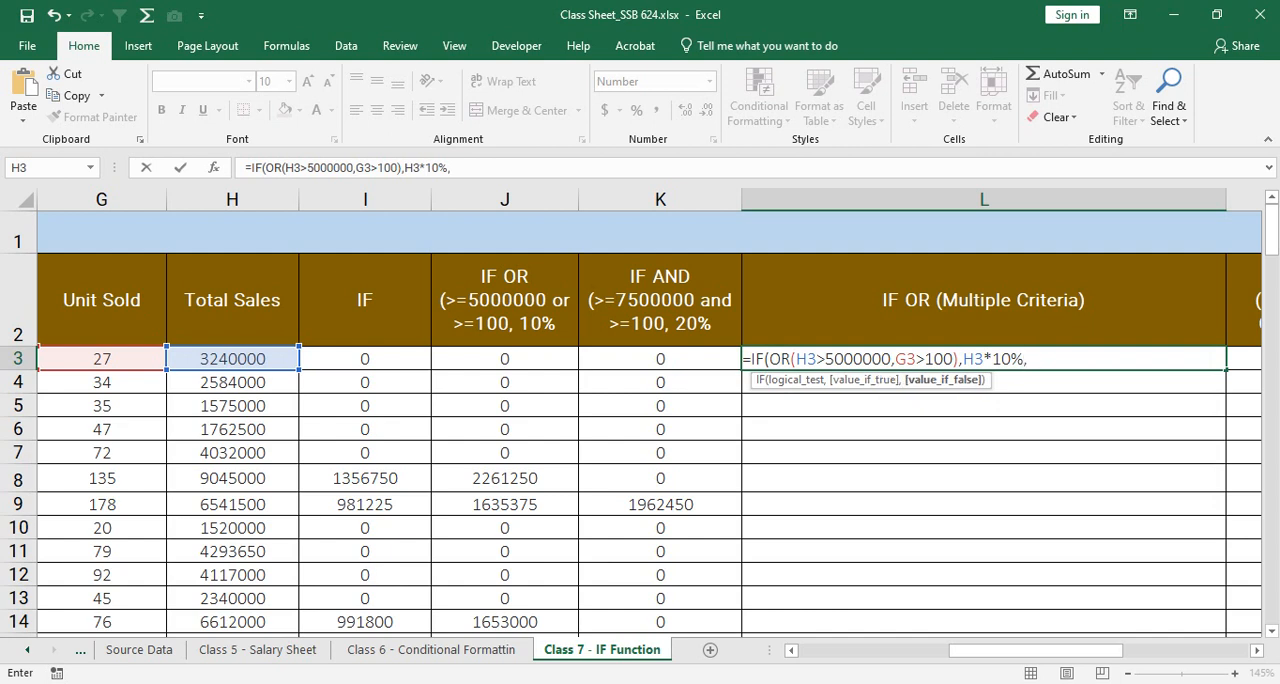
type("if(or")
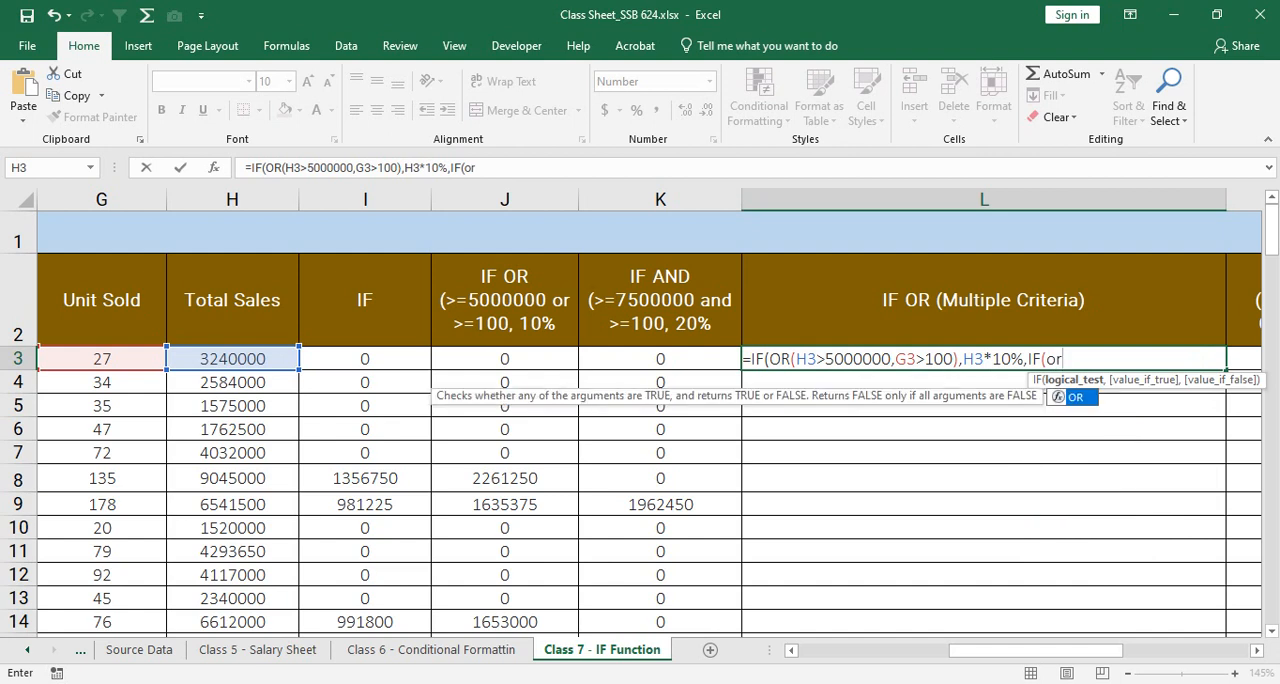
type("(")
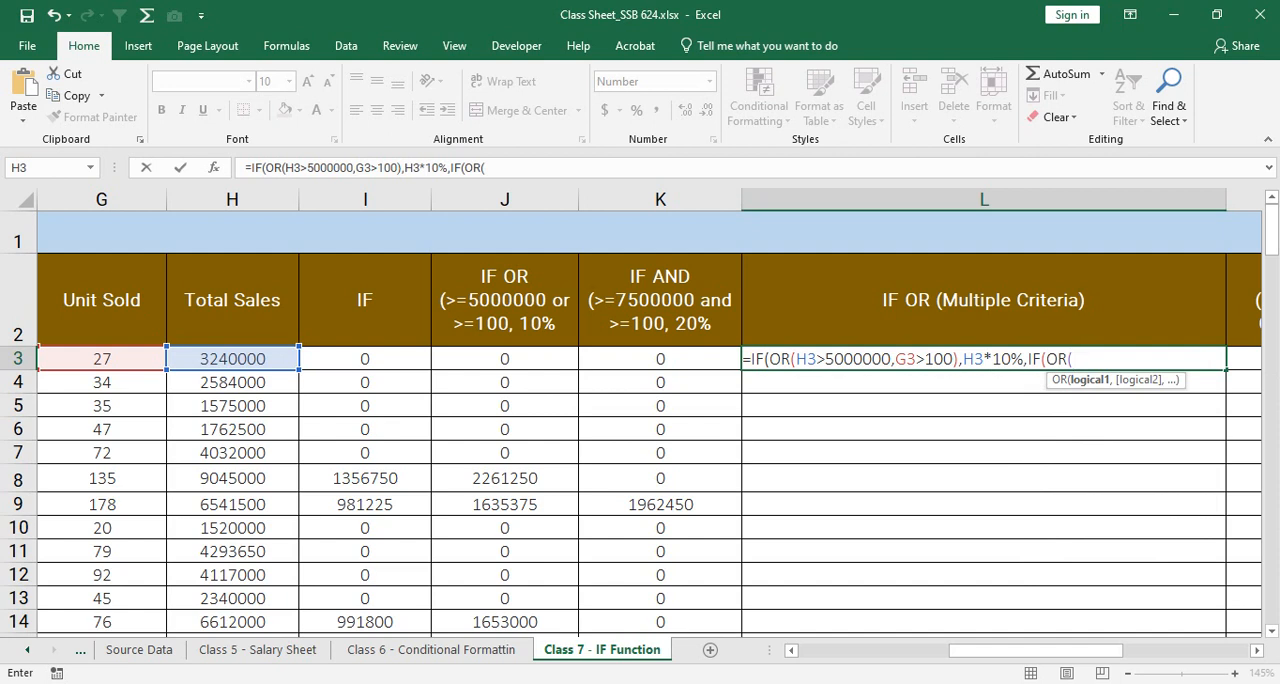
left_click_drag(796, 358, 1023, 358)
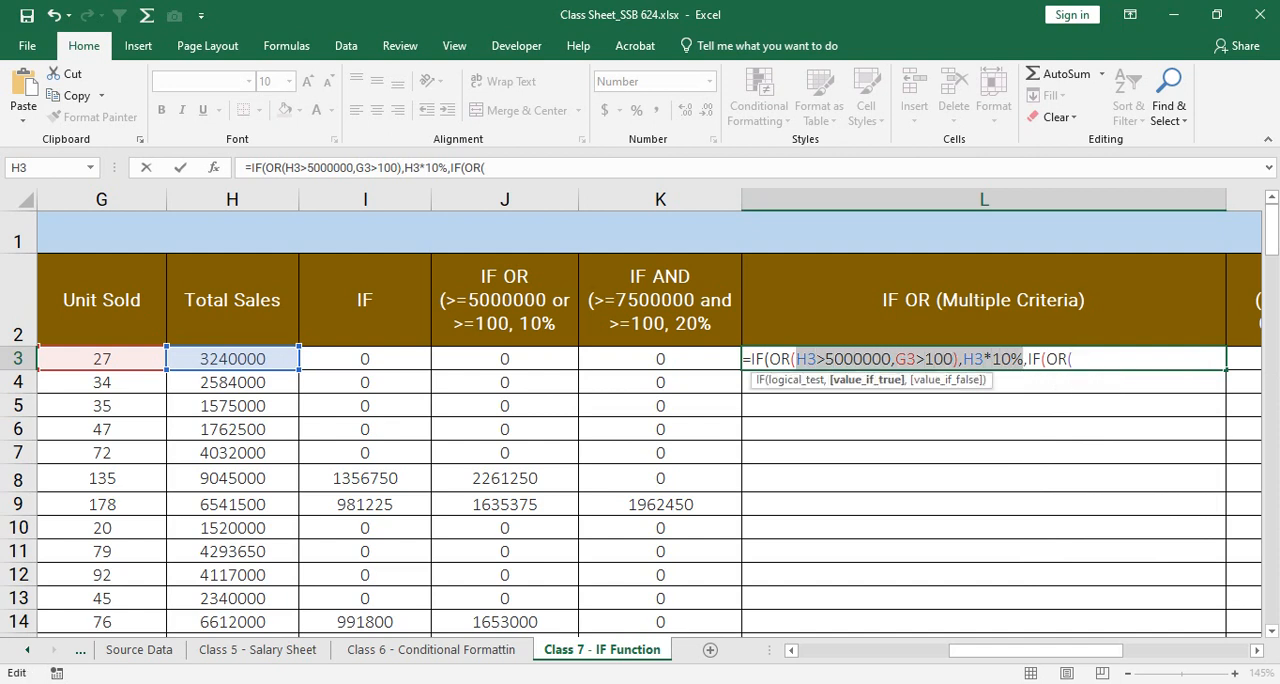
left_click(826, 359)
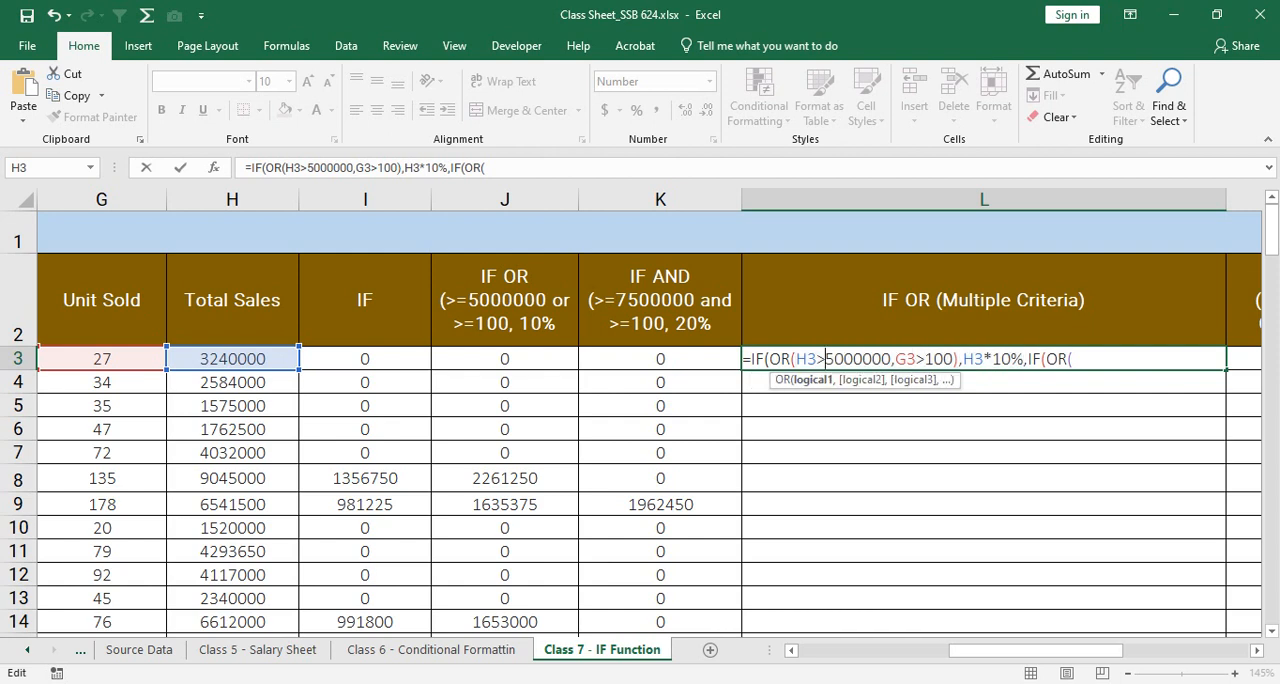
left_click(938, 358)
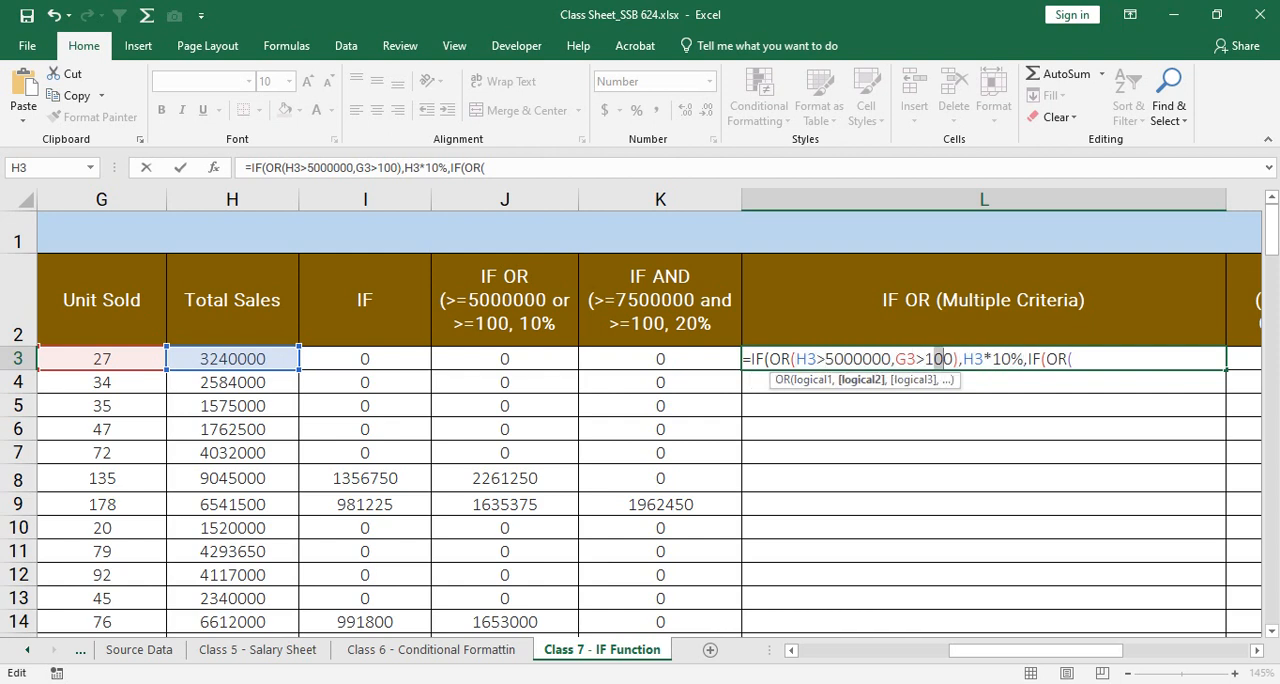
left_click(1073, 358)
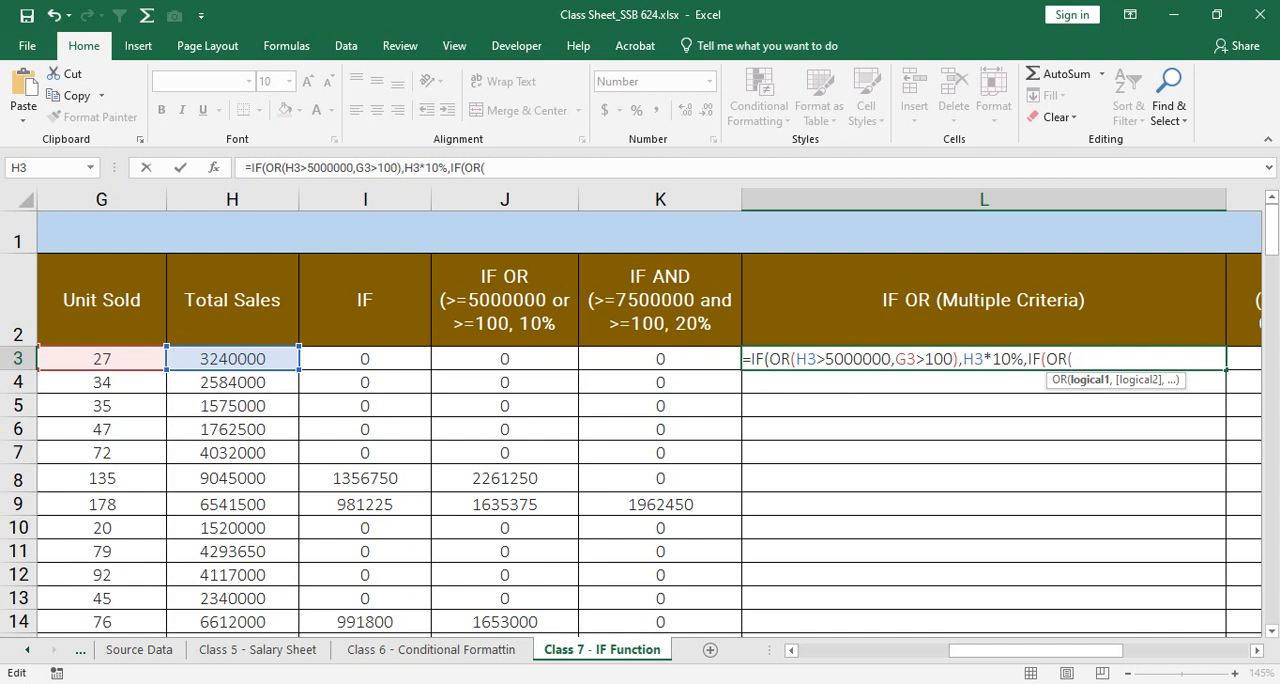
Step: Enter H3>4000000 as the first condition of the second OR function in the L3 formula
left_click(232, 359)
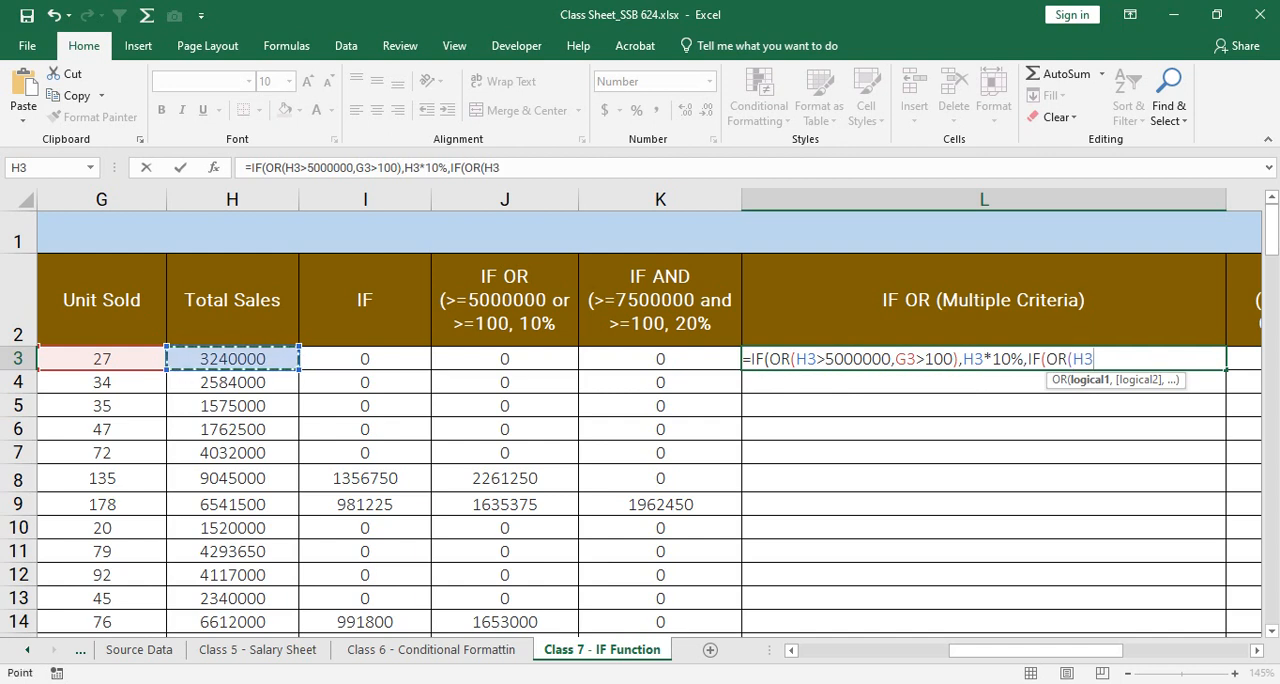
type(">")
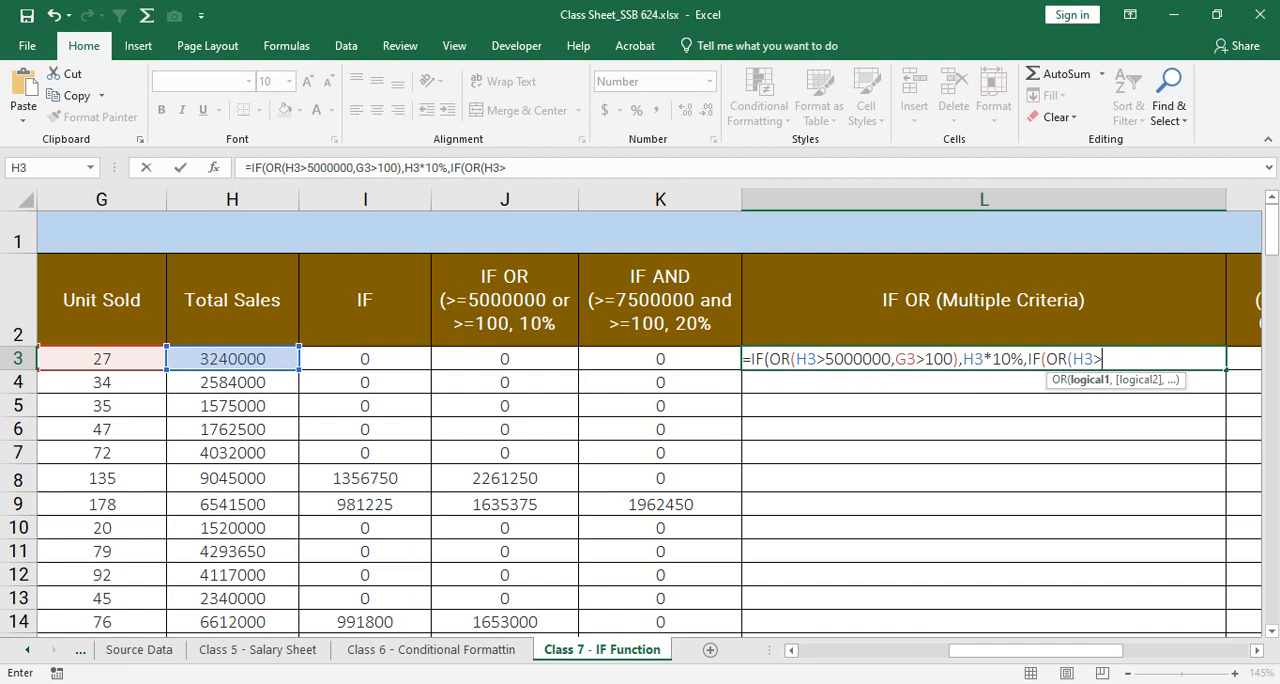
type("40000 00")
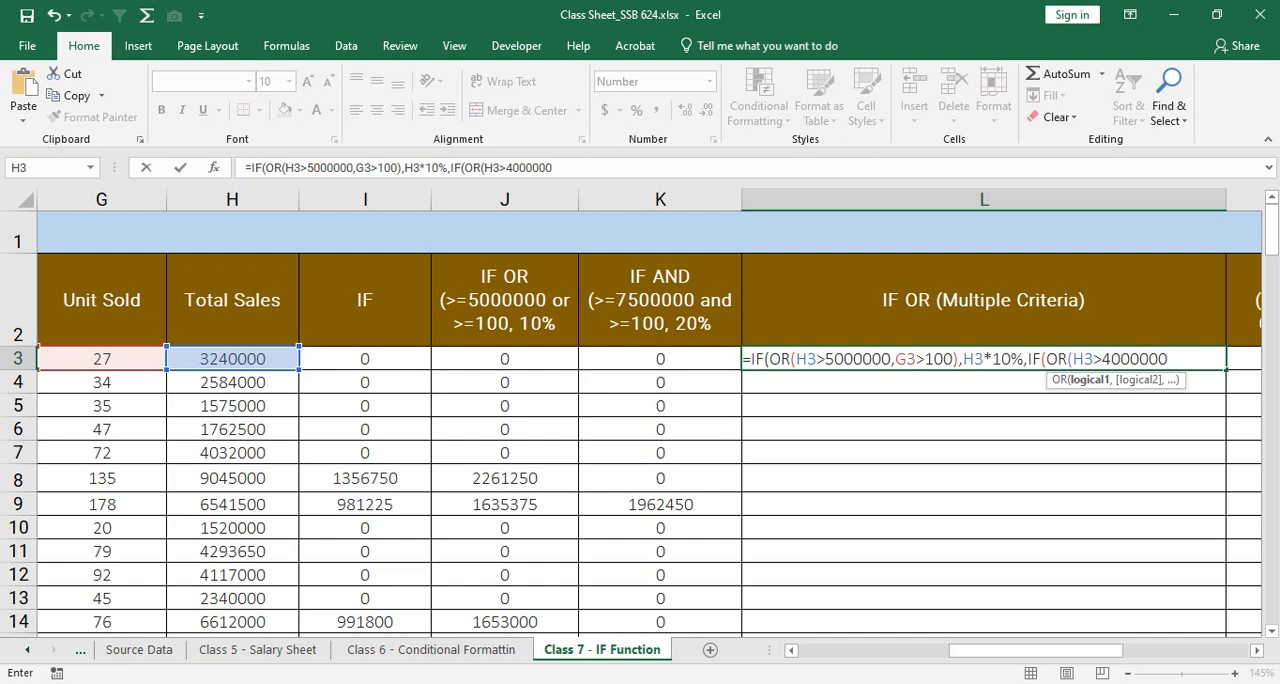
type(",")
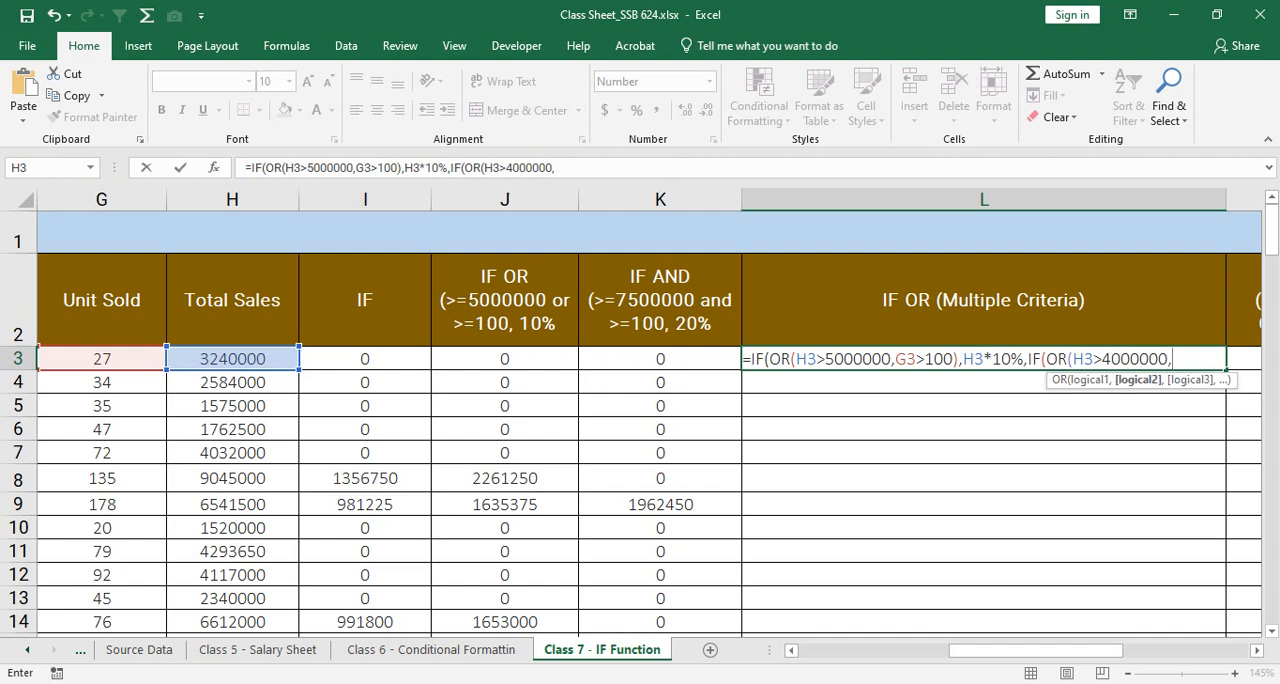
Step: Add G3>80 as the second condition of the second OR function in L3 and close that function
left_click(102, 359)
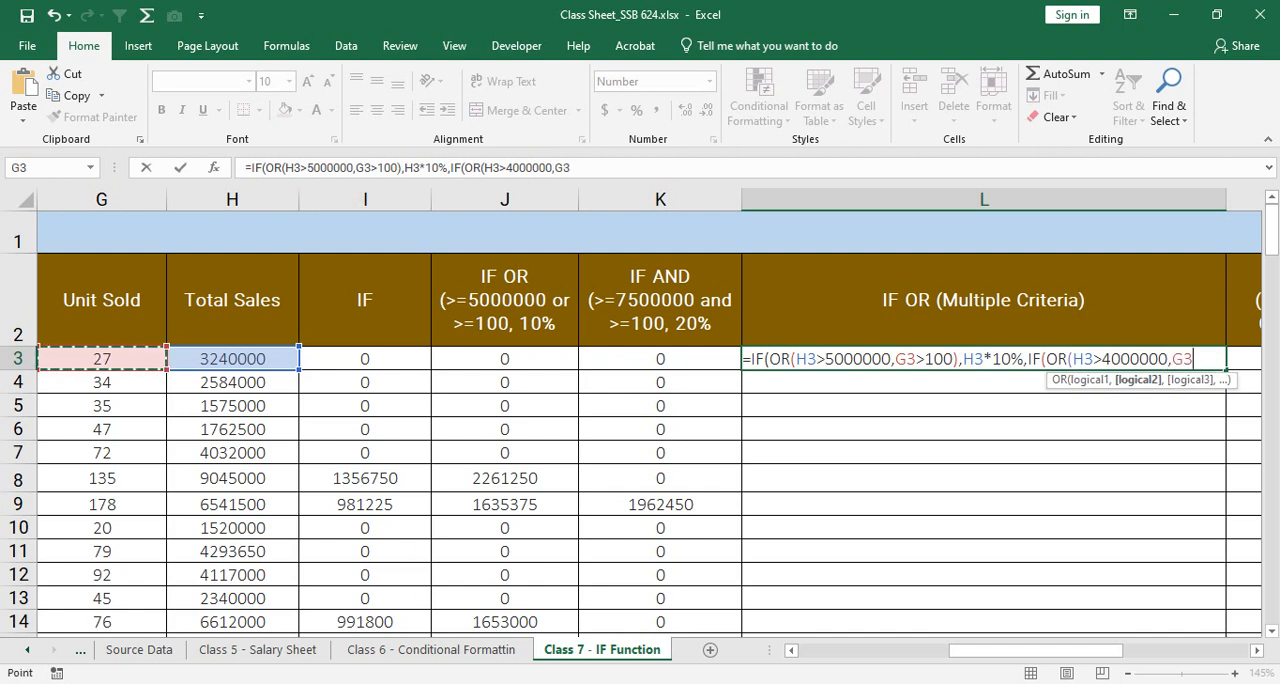
type(">")
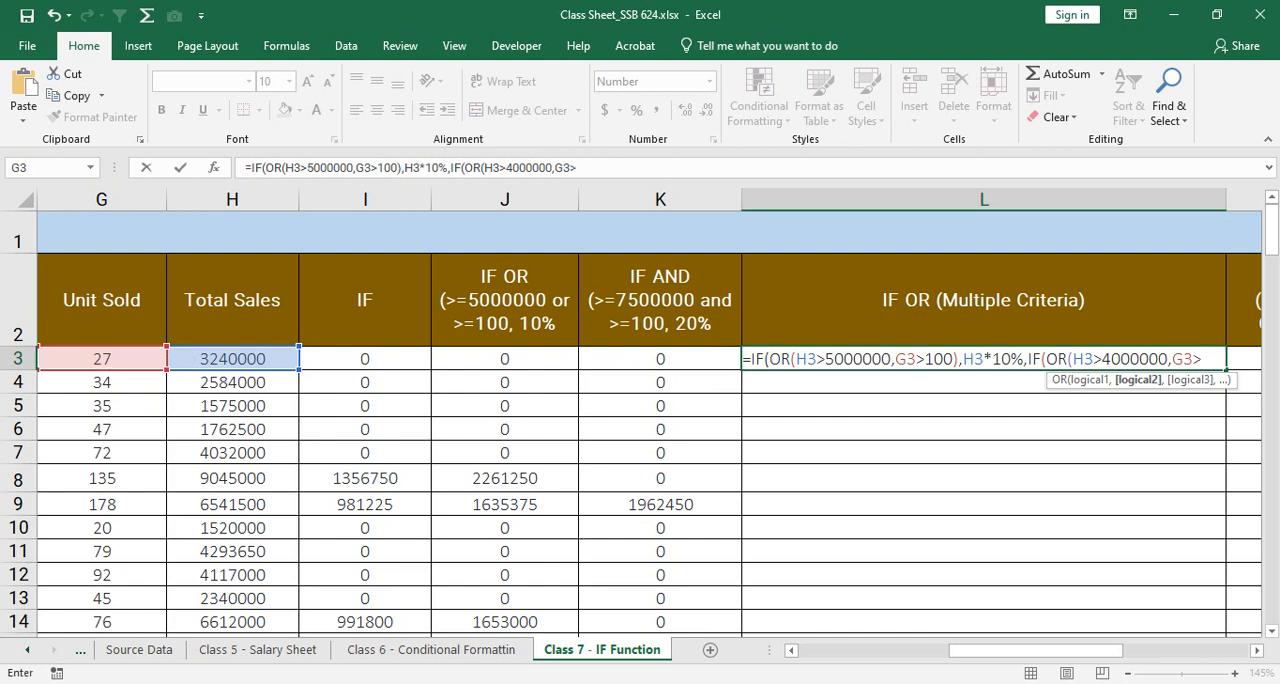
type("80")
left_click_drag(1084, 359, 1222, 359)
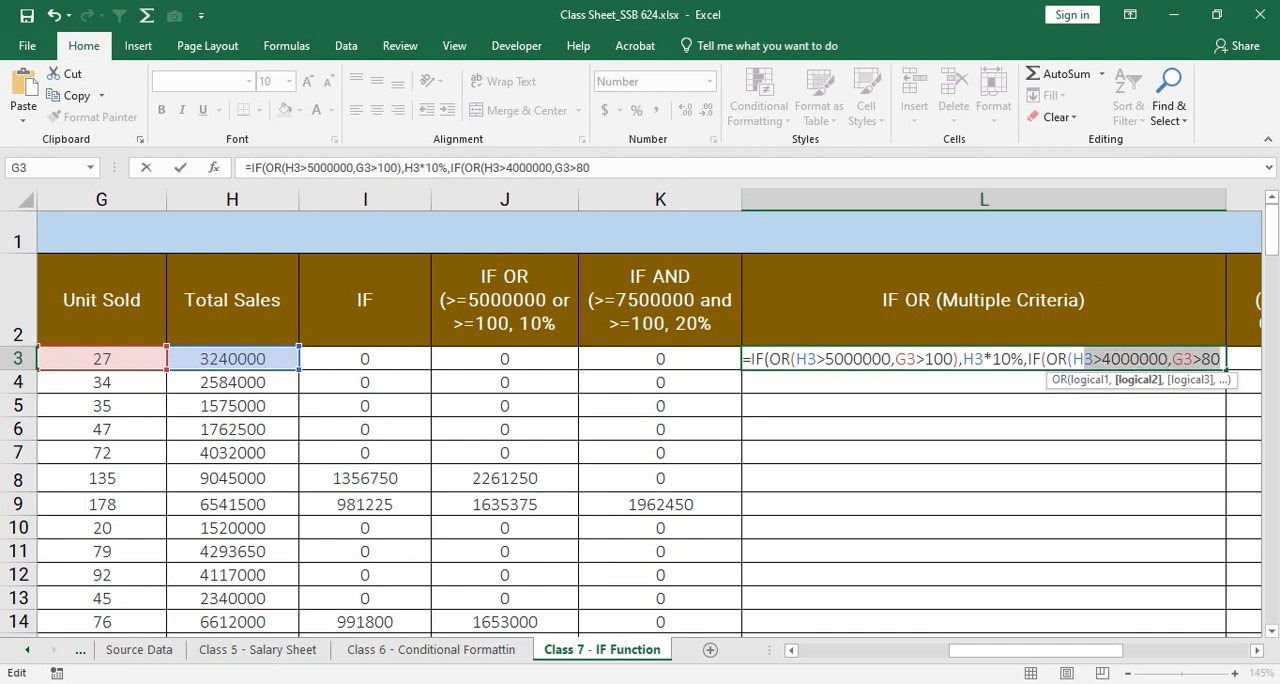
left_click(1221, 359)
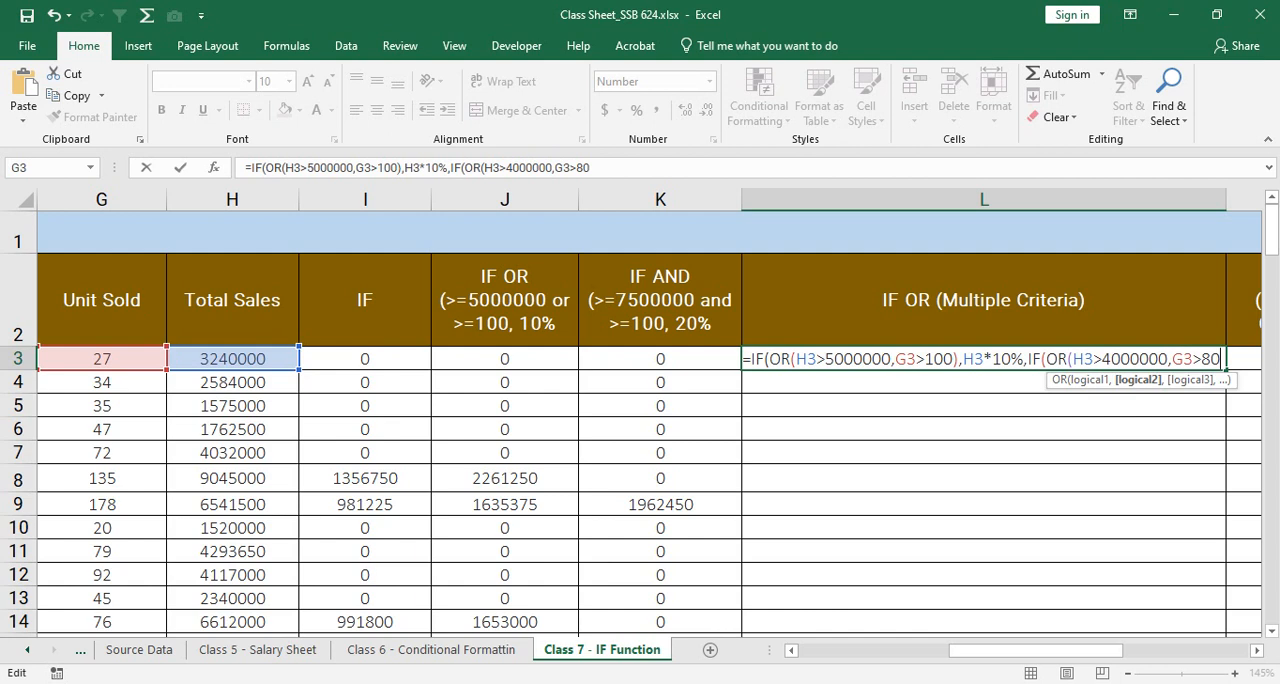
type(")")
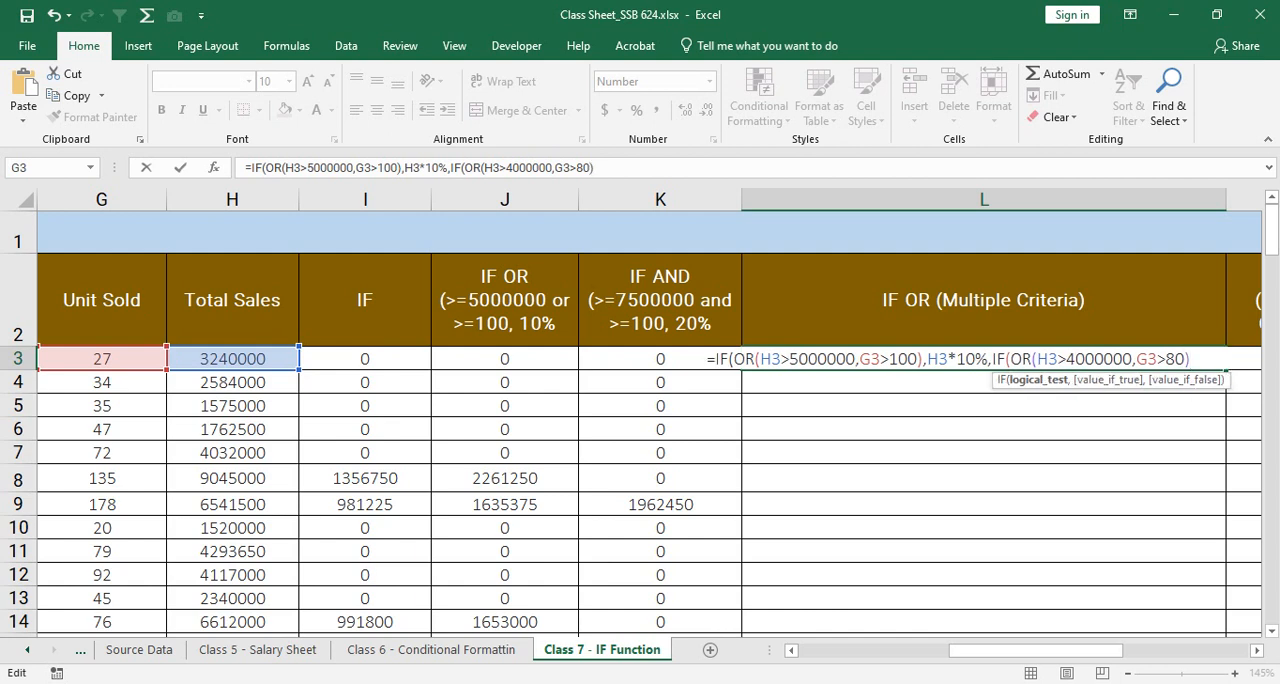
type(",")
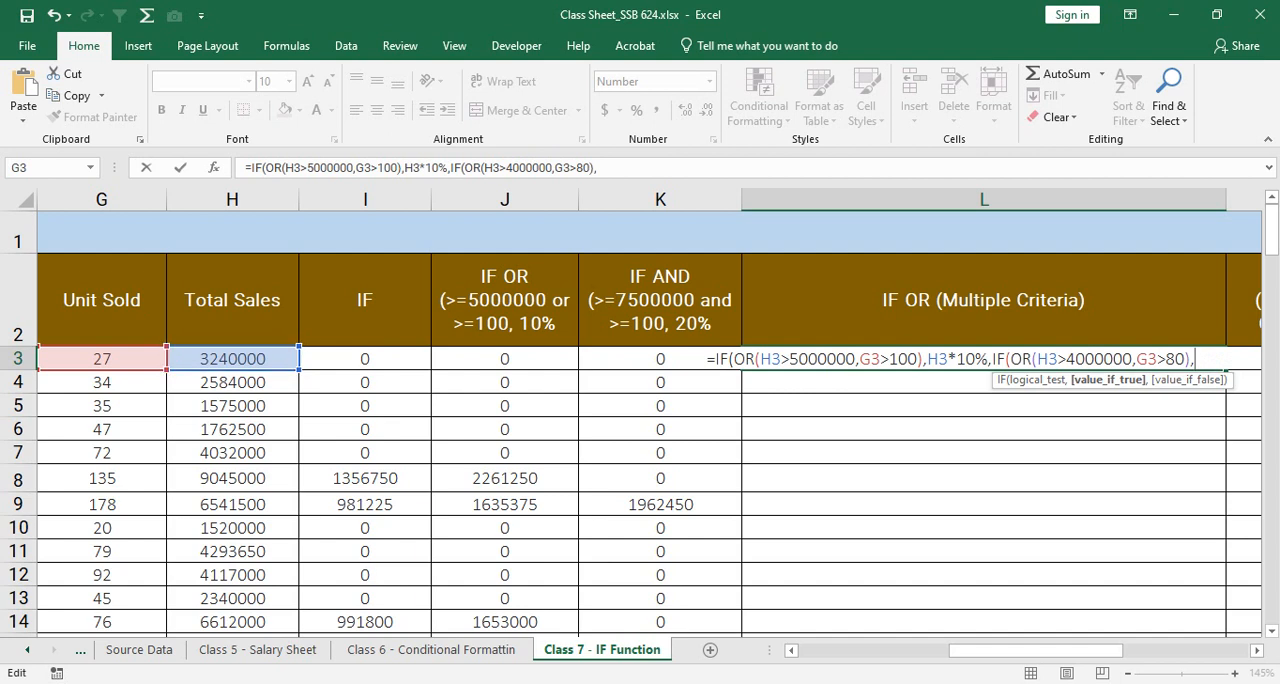
Step: Enter H3*8% in the L3 formula as the value returned when the second OR test is true
left_click(232, 359)
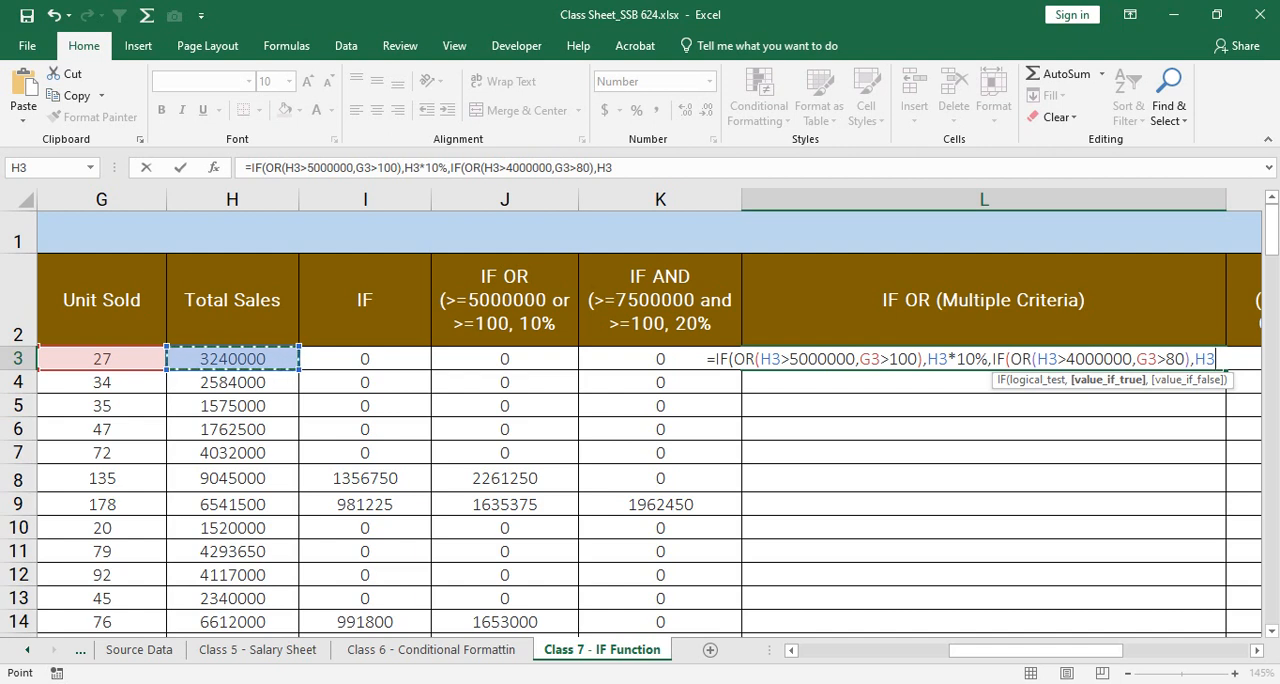
type("*8")
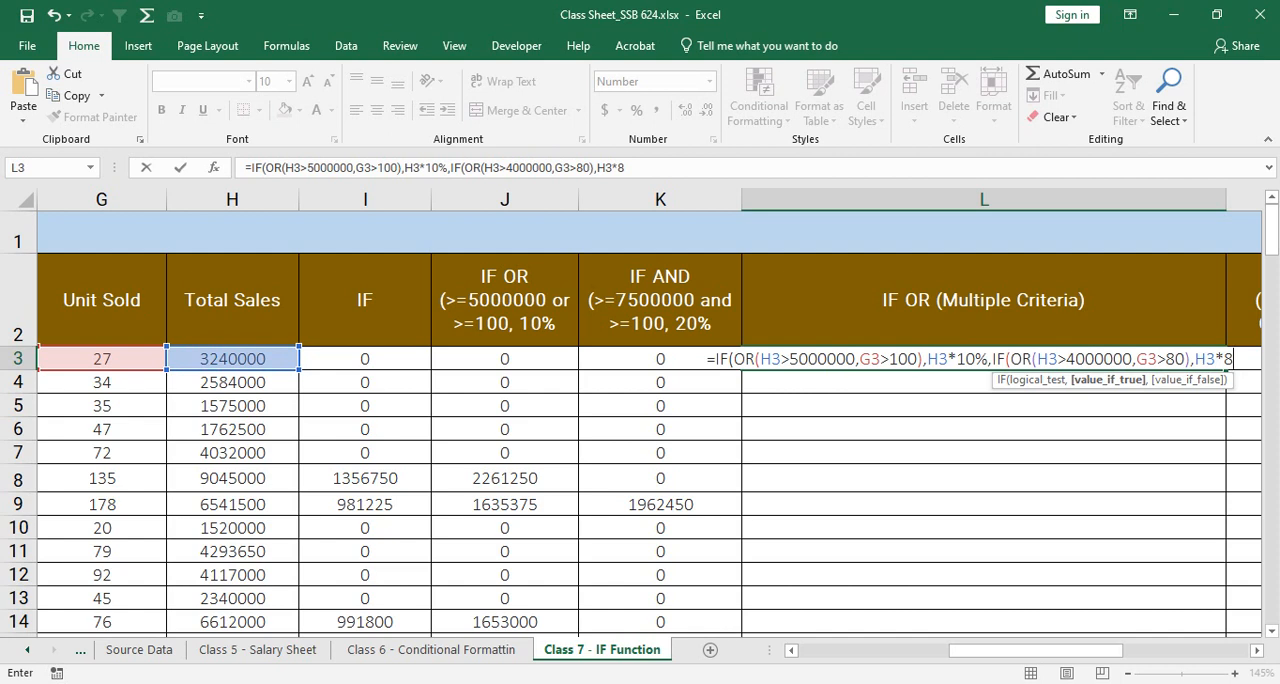
type("%,")
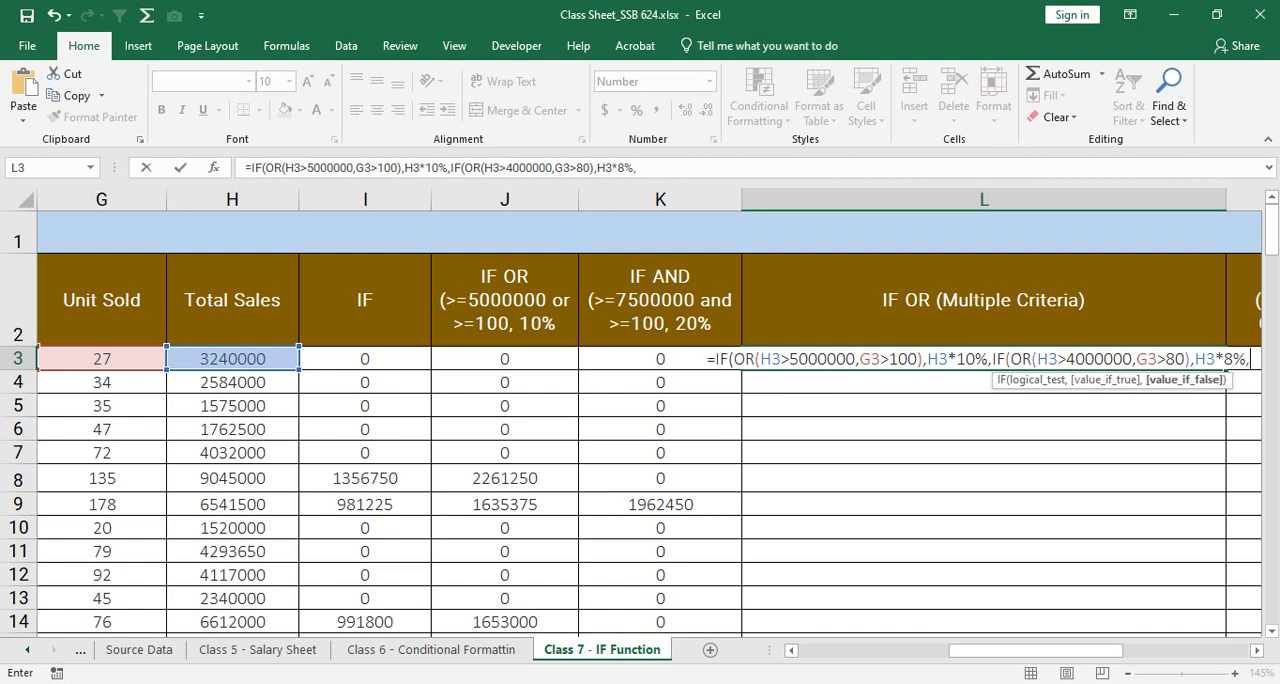
type("IF(")
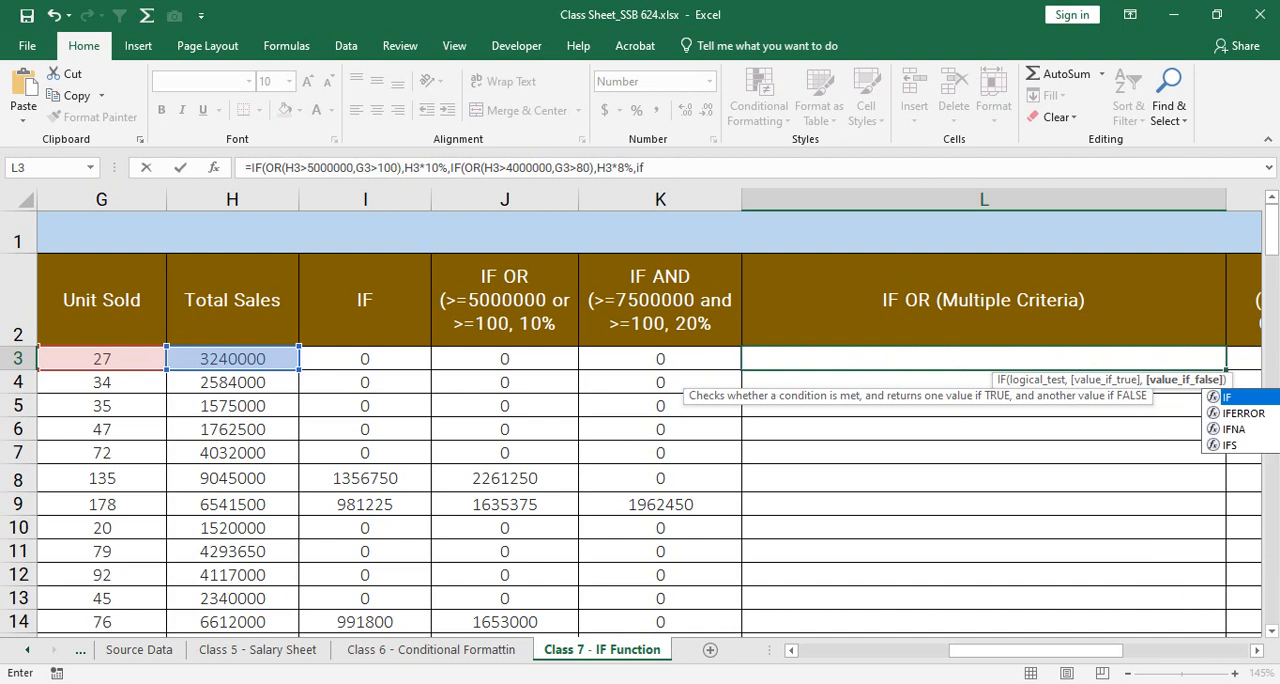
type("OR(")
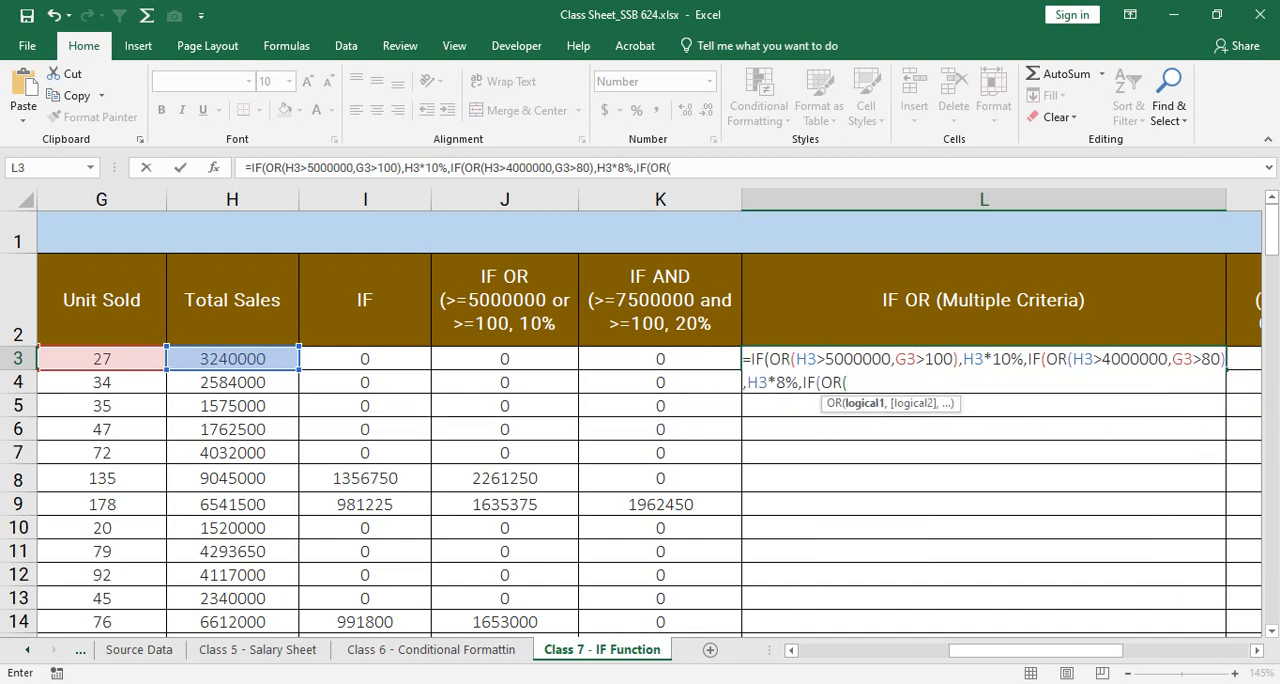
Step: Nest a third IF with an OR function in the L3 formula, using H3>3000000 as its first condition
left_click(232, 359)
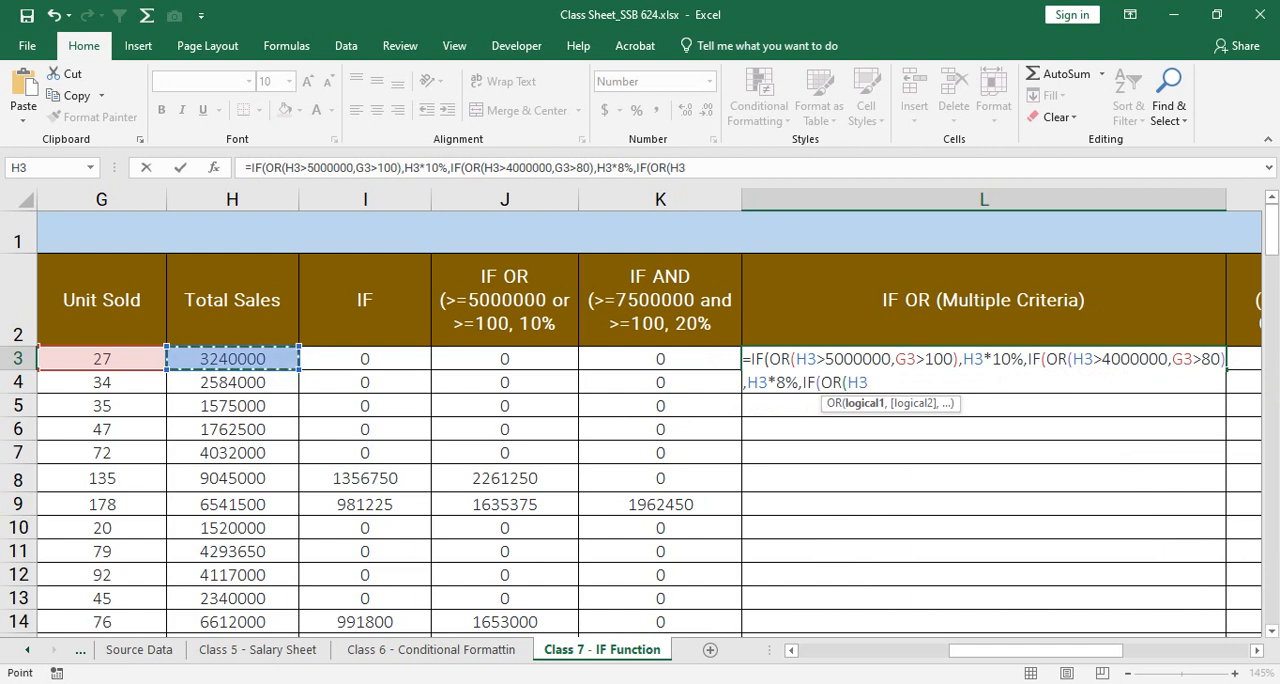
type(">30")
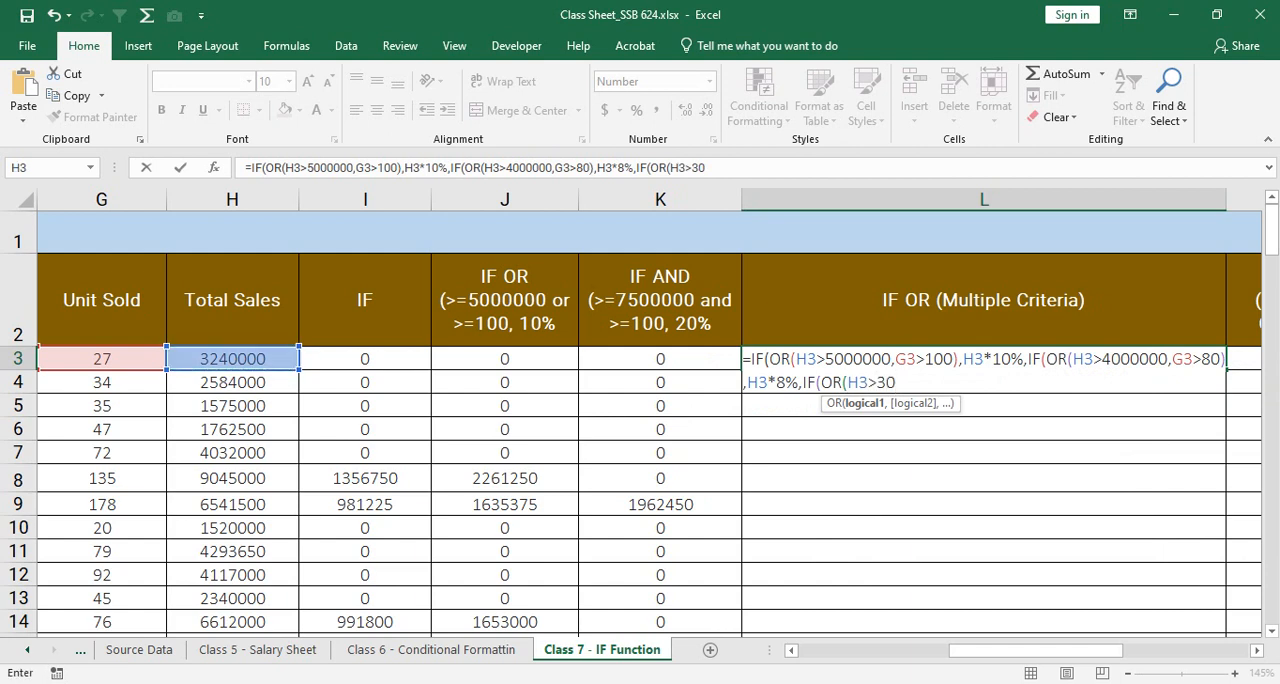
type("00000,")
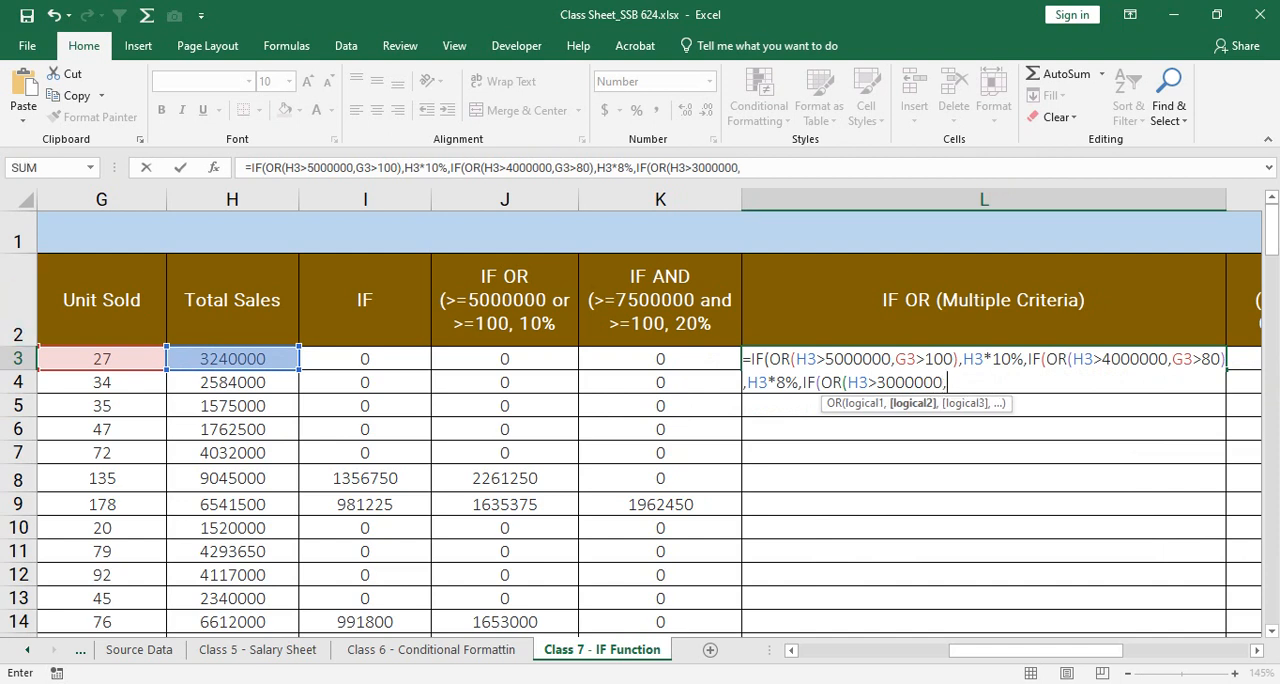
Step: Add G3>50 as the second condition of the third OR function in L3 and close that function
left_click(102, 359)
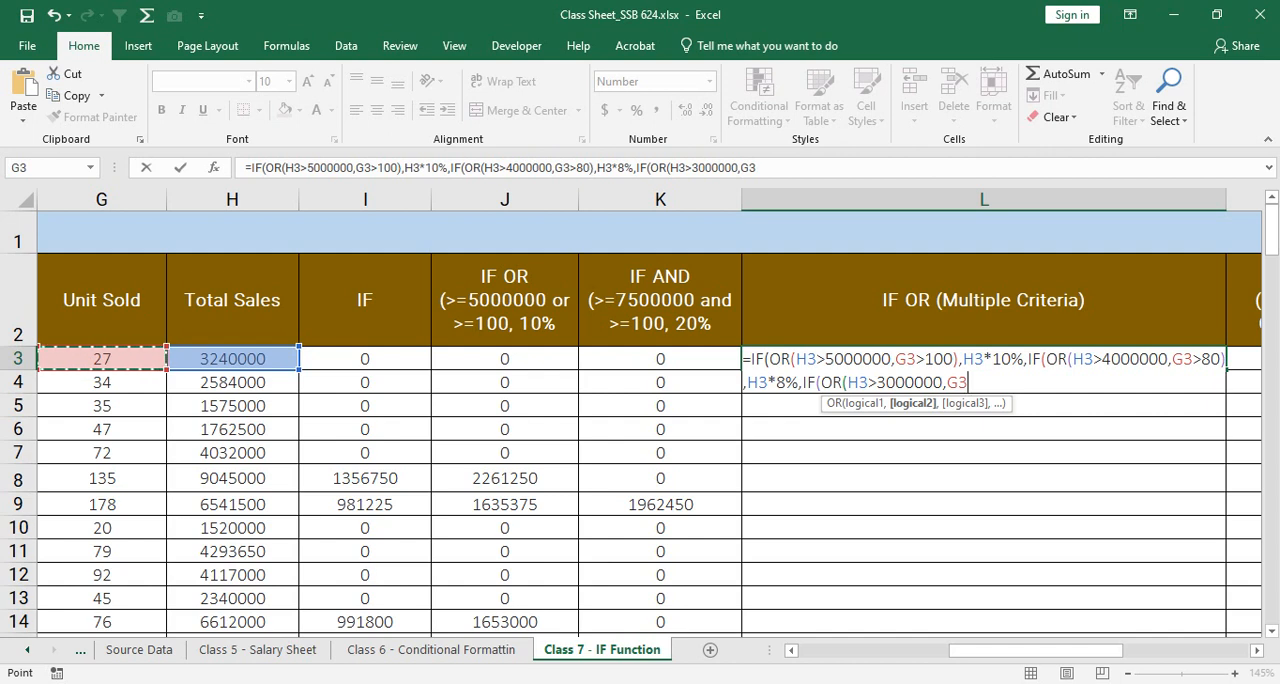
type(">50")
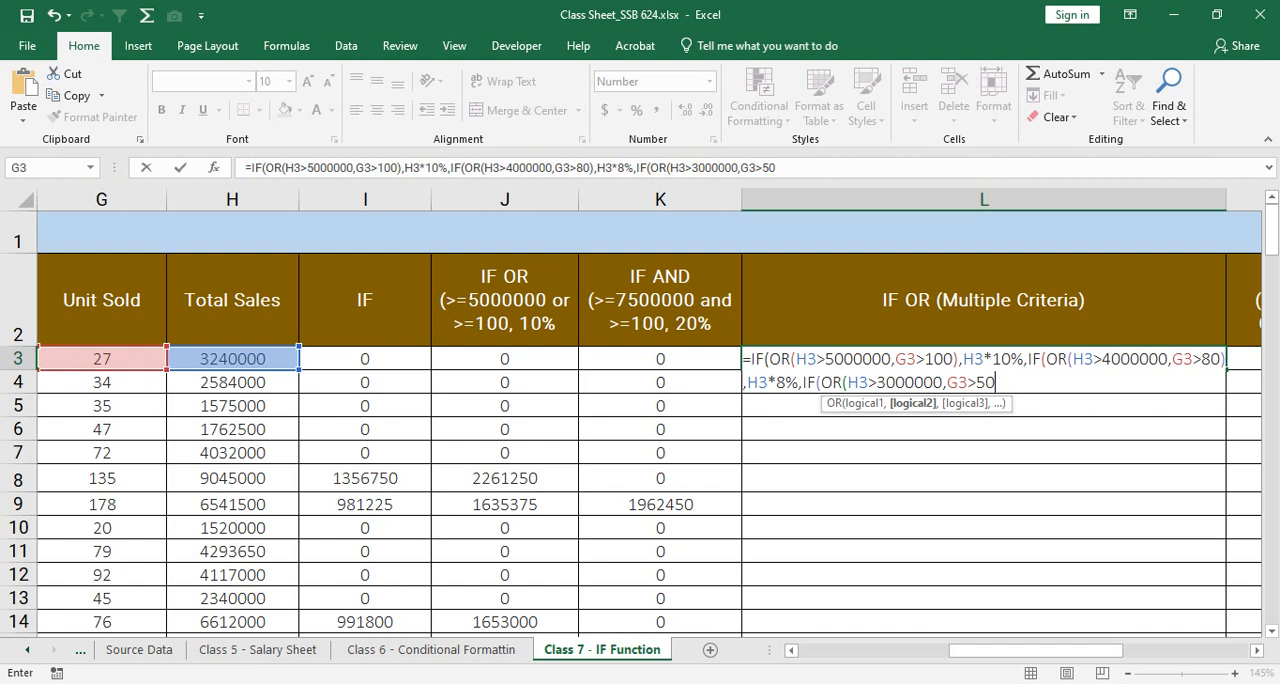
type("),")
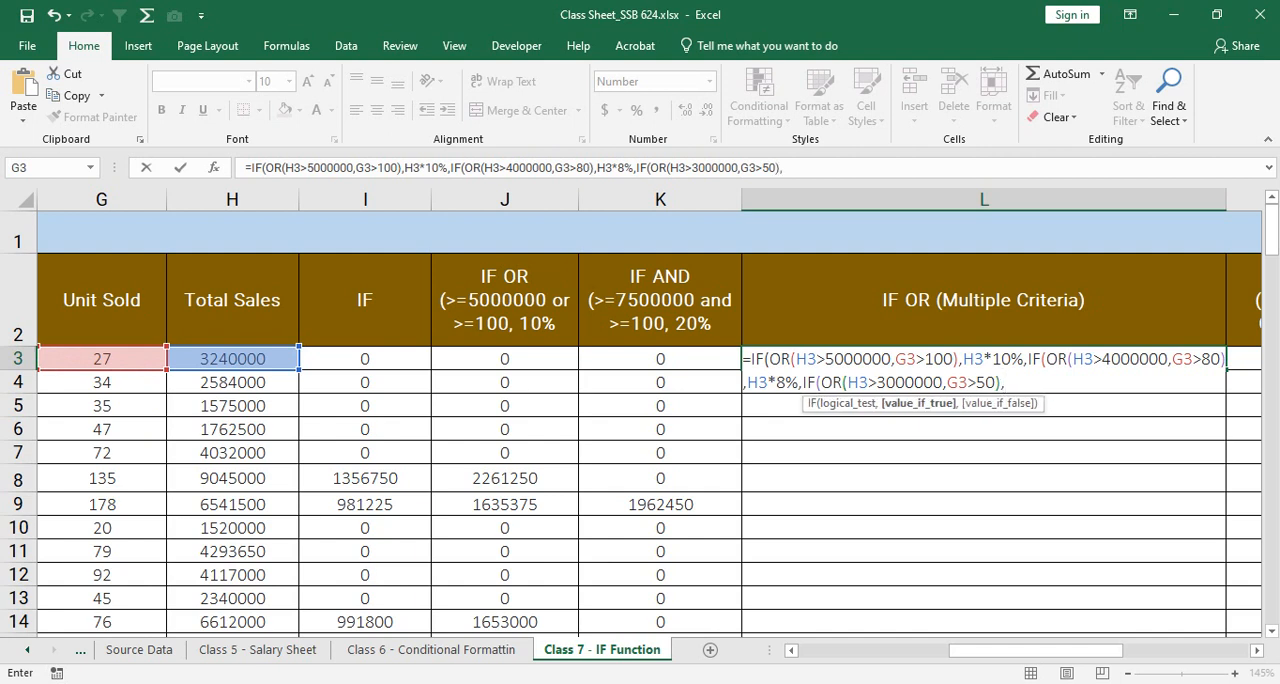
left_click_drag(847, 383, 987, 383)
left_click(1006, 383)
Step: Enter H3*5% in the L3 formula as the value returned when the third OR test is true
left_click(200, 358)
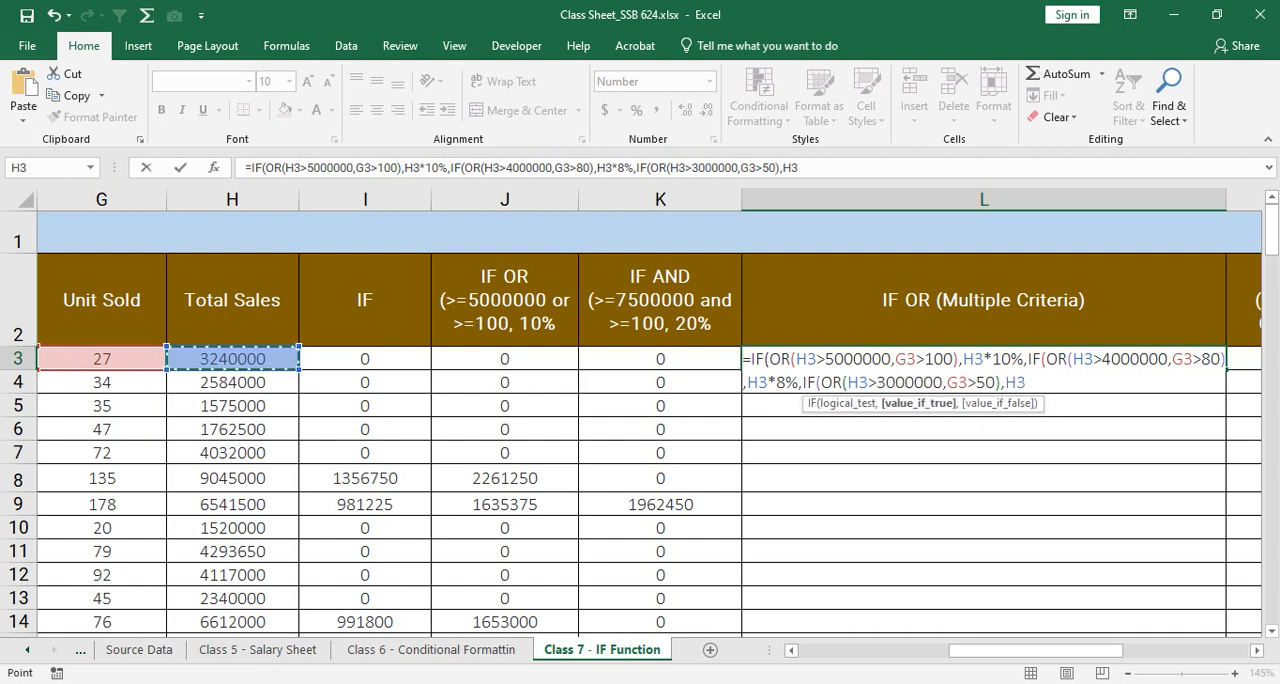
type("*5")
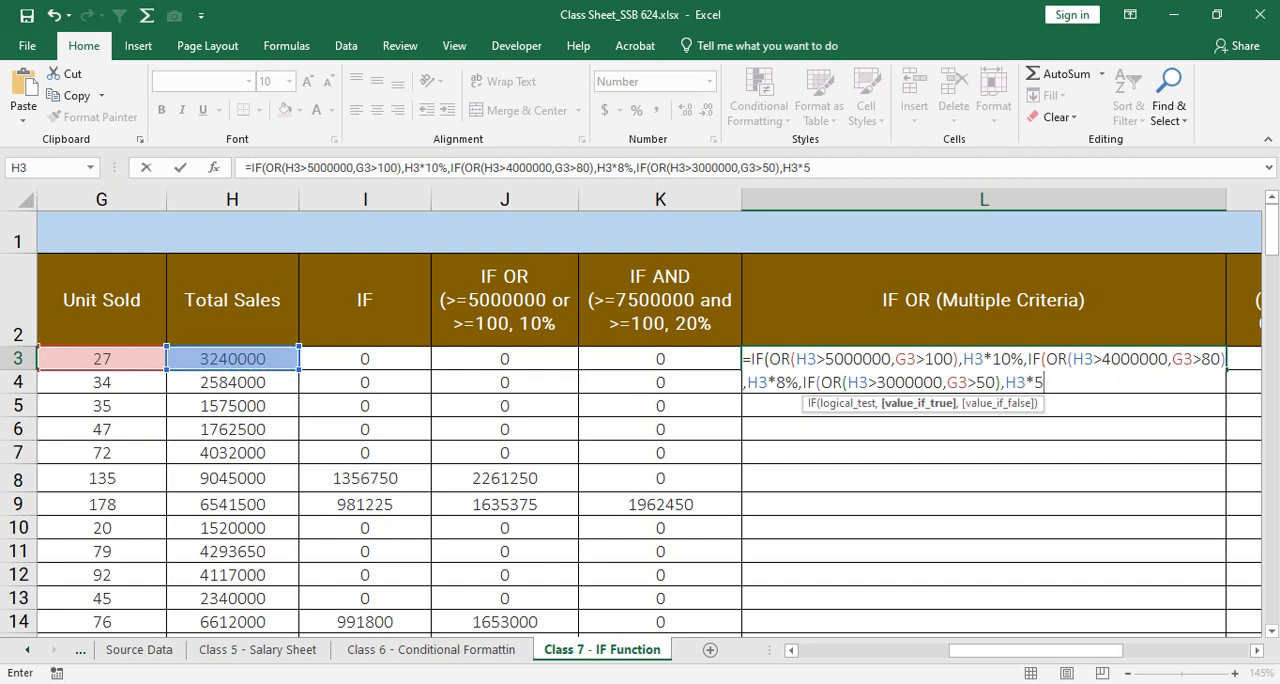
type("%")
type(",")
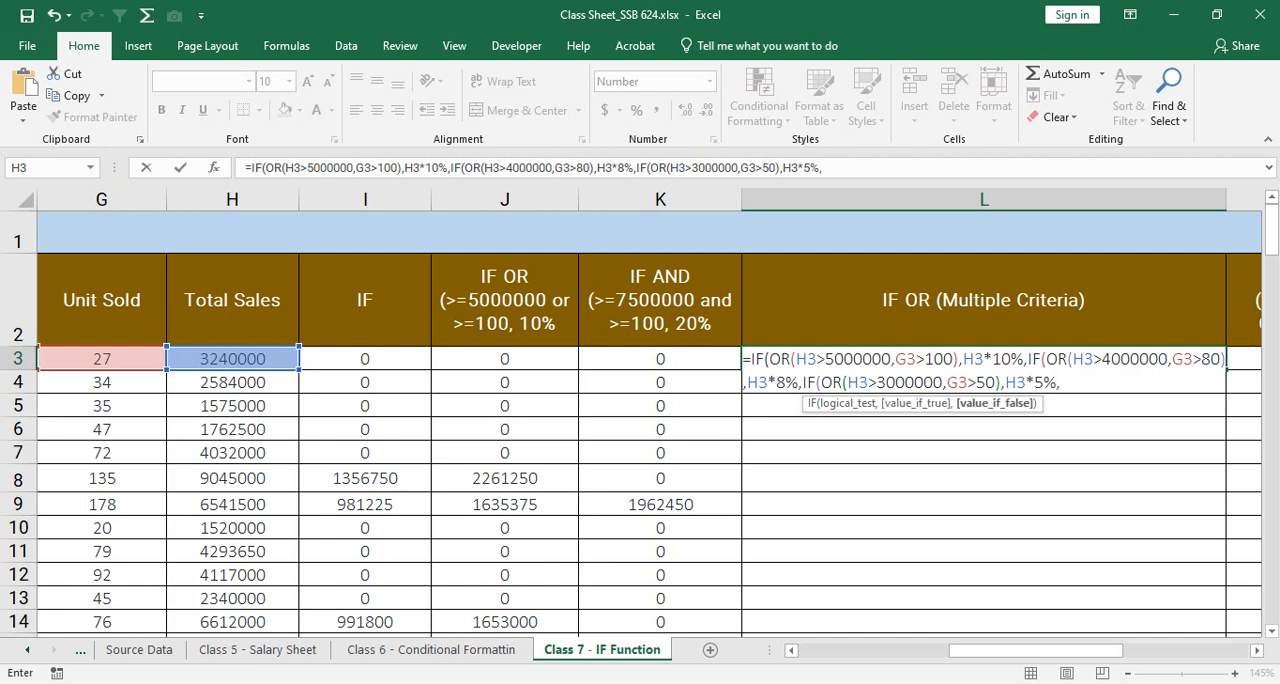
type("0")
Step: Enter 0 as the final false value in the L3 formula, close all three nested IF functions and commit the formula
type(")")
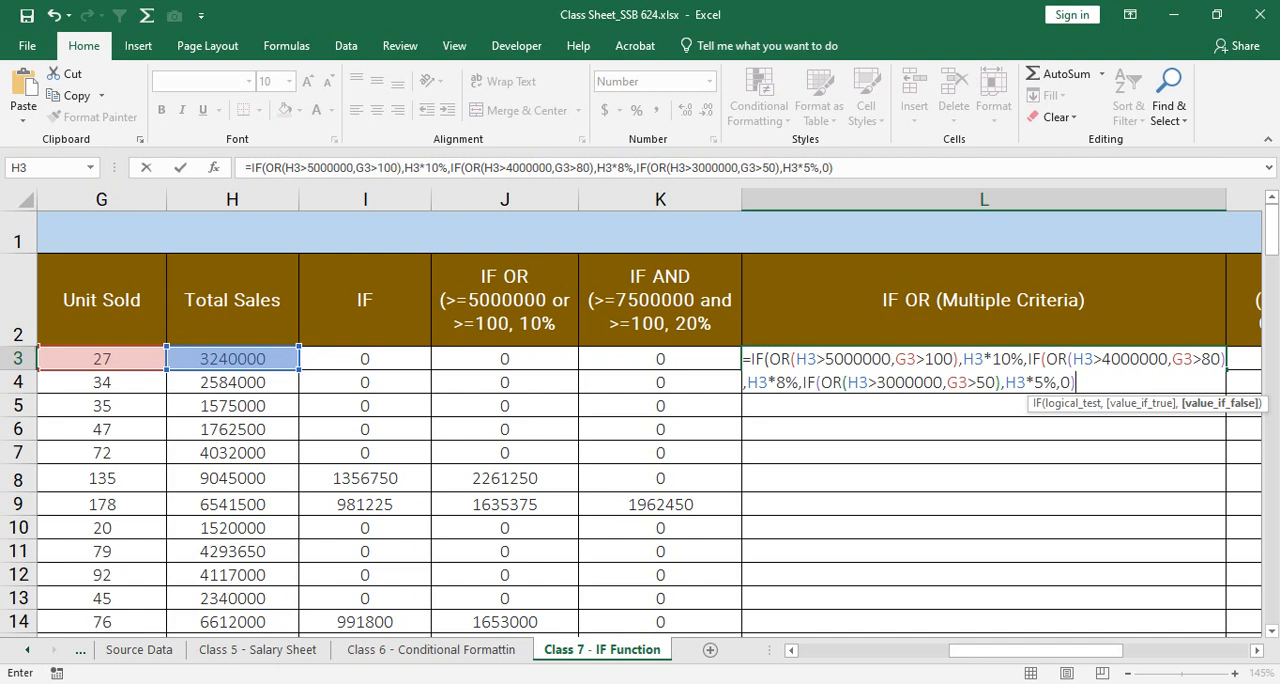
type(")")
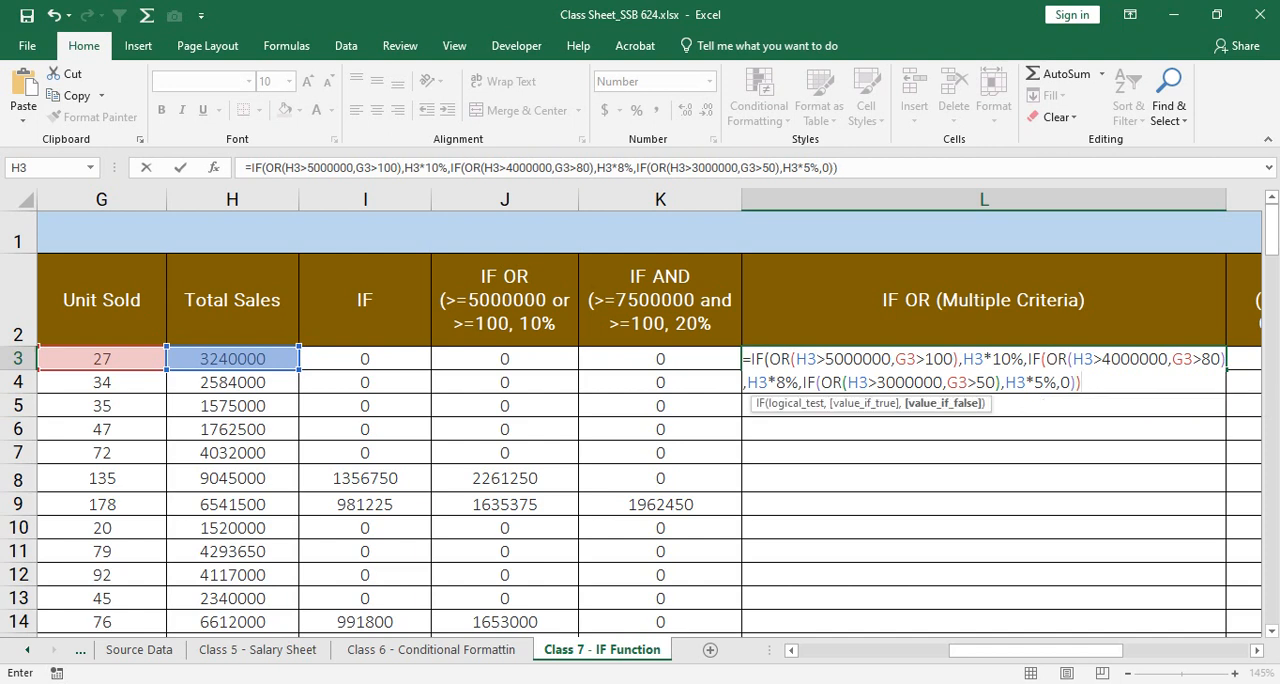
type(")")
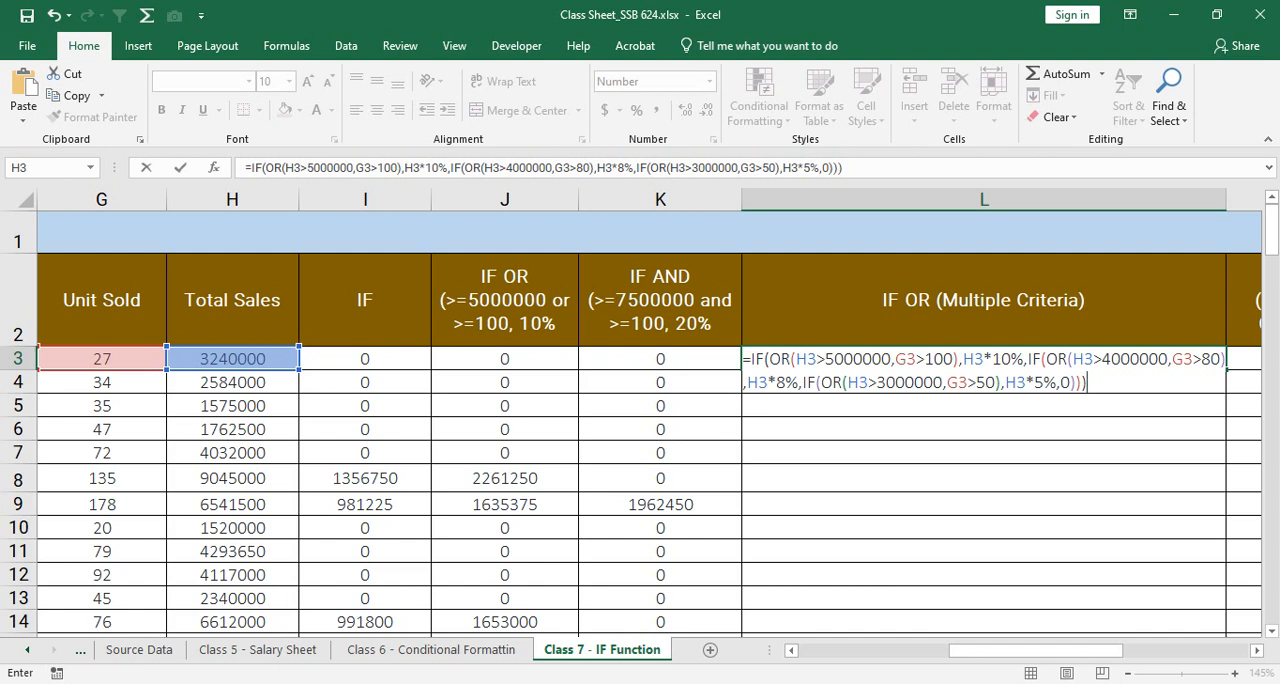
key("F2")
key("Left")
key("Left")
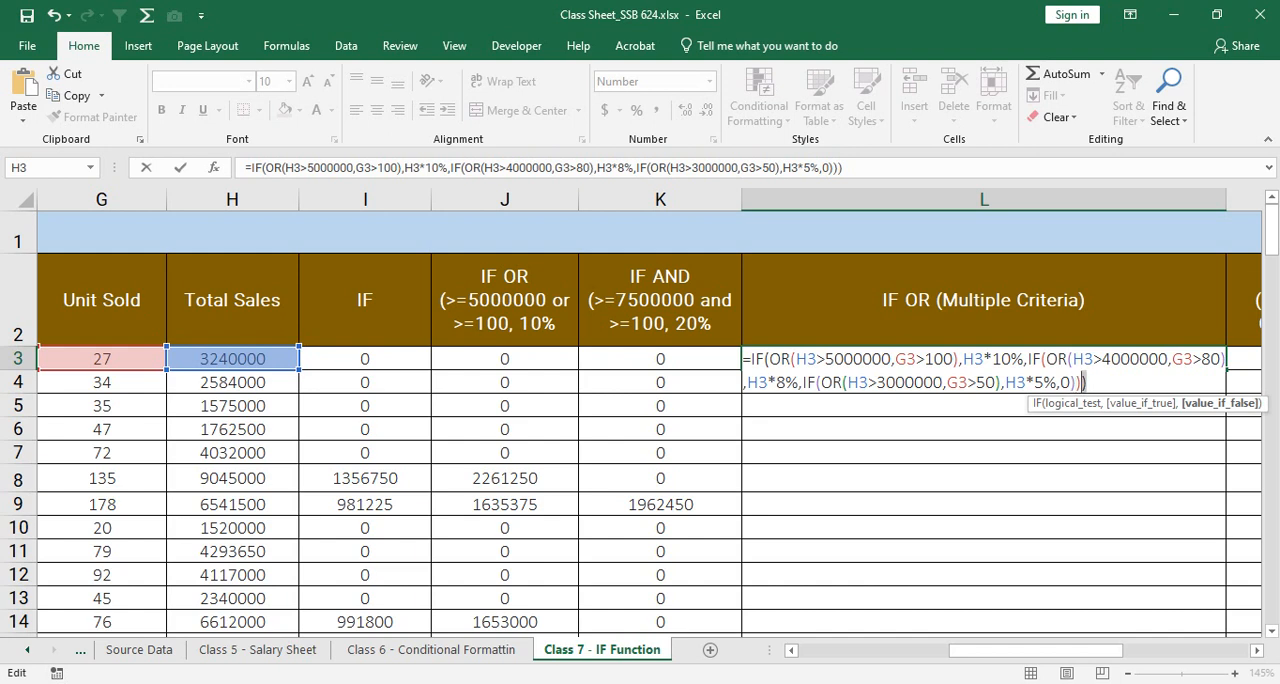
key("Right")
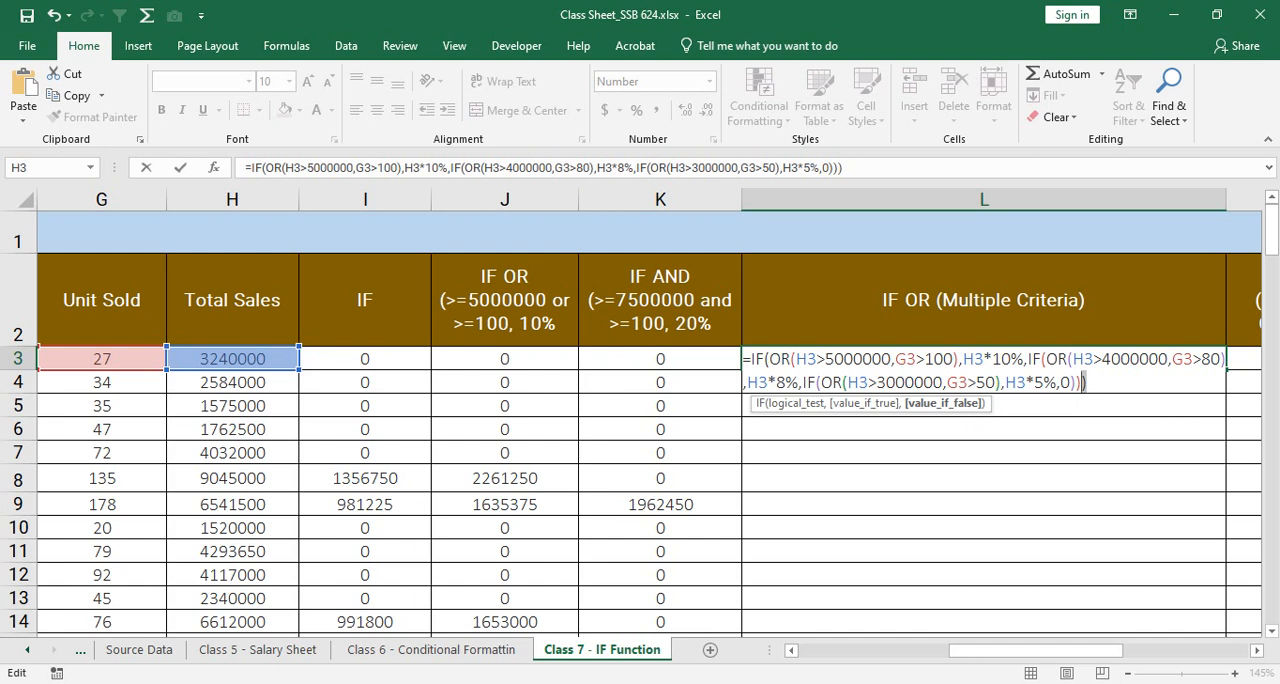
key("Right")
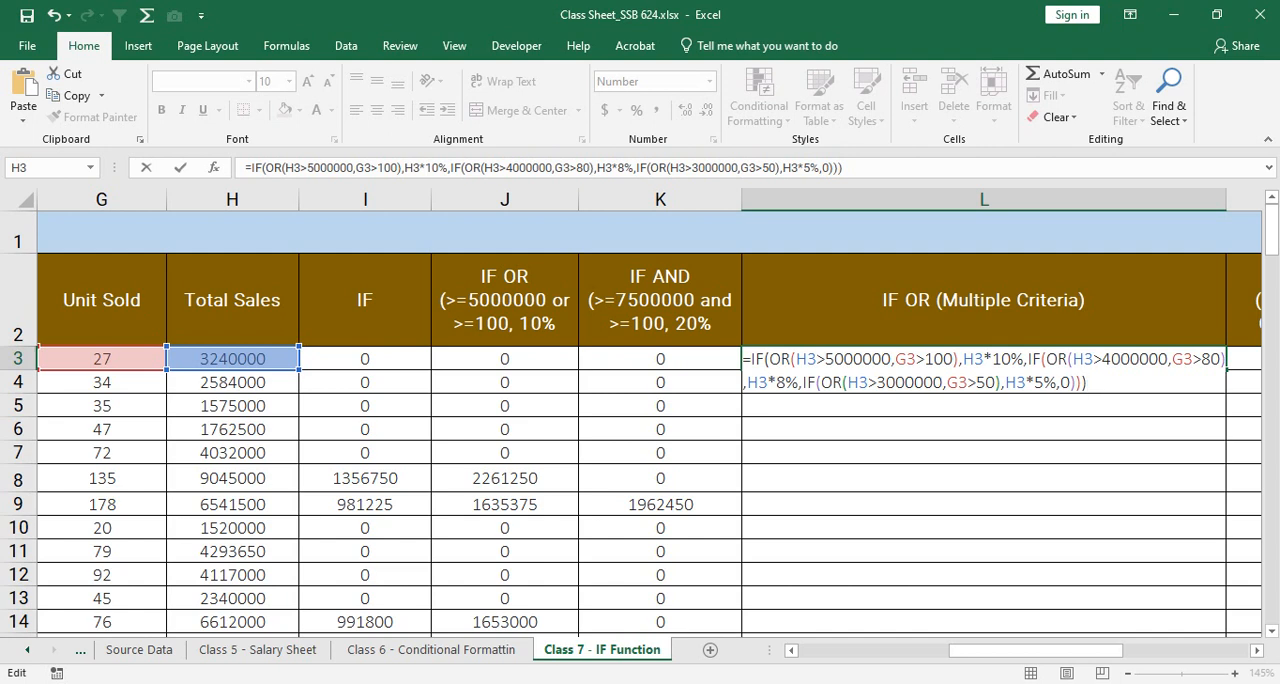
key("Return")
key("Up")
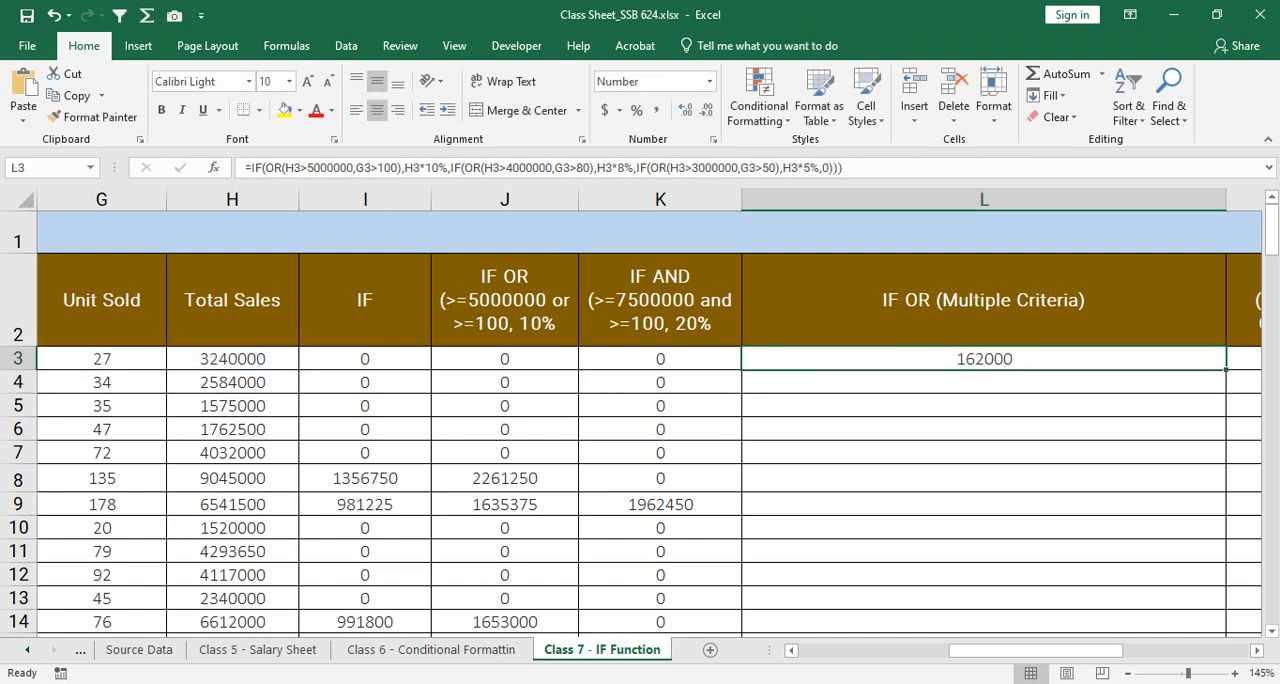
Step: Fill the L3 formula down column L and check L4:L6 against the Unit Sold and Total Sales values in G4:H6
left_click_drag(365, 359, 662, 359)
left_click(984, 359)
left_click_drag(102, 359, 234, 359)
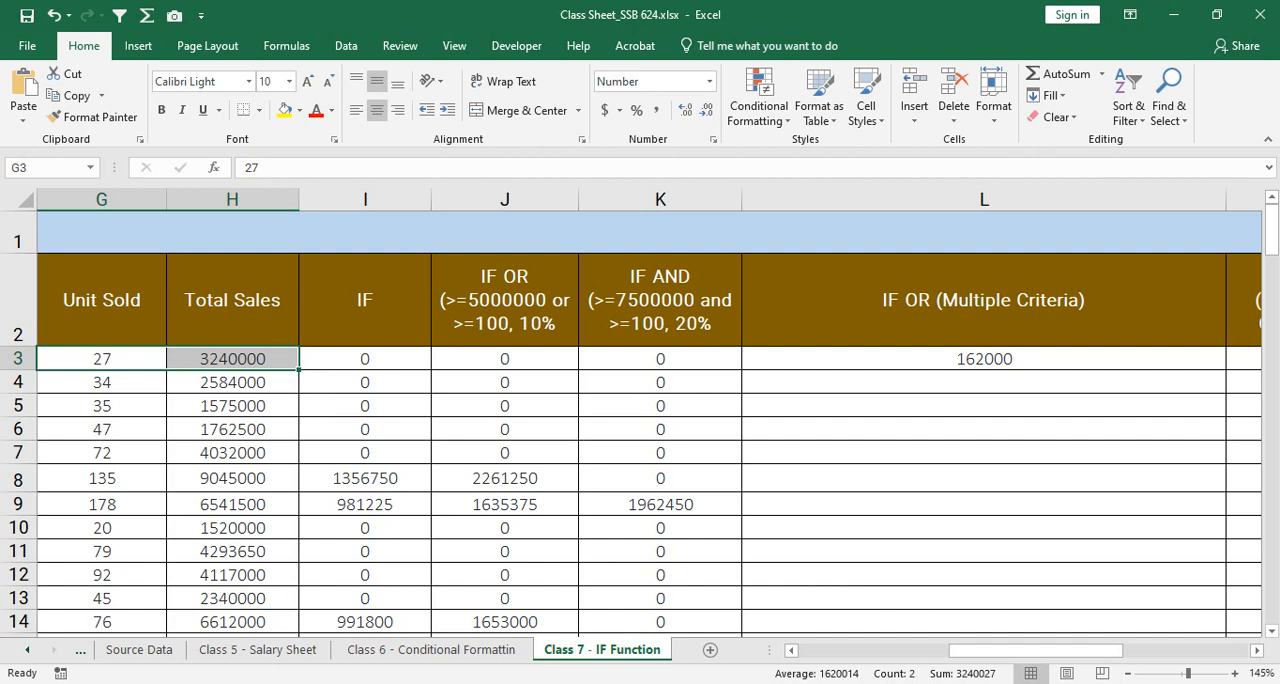
left_click(1163, 358)
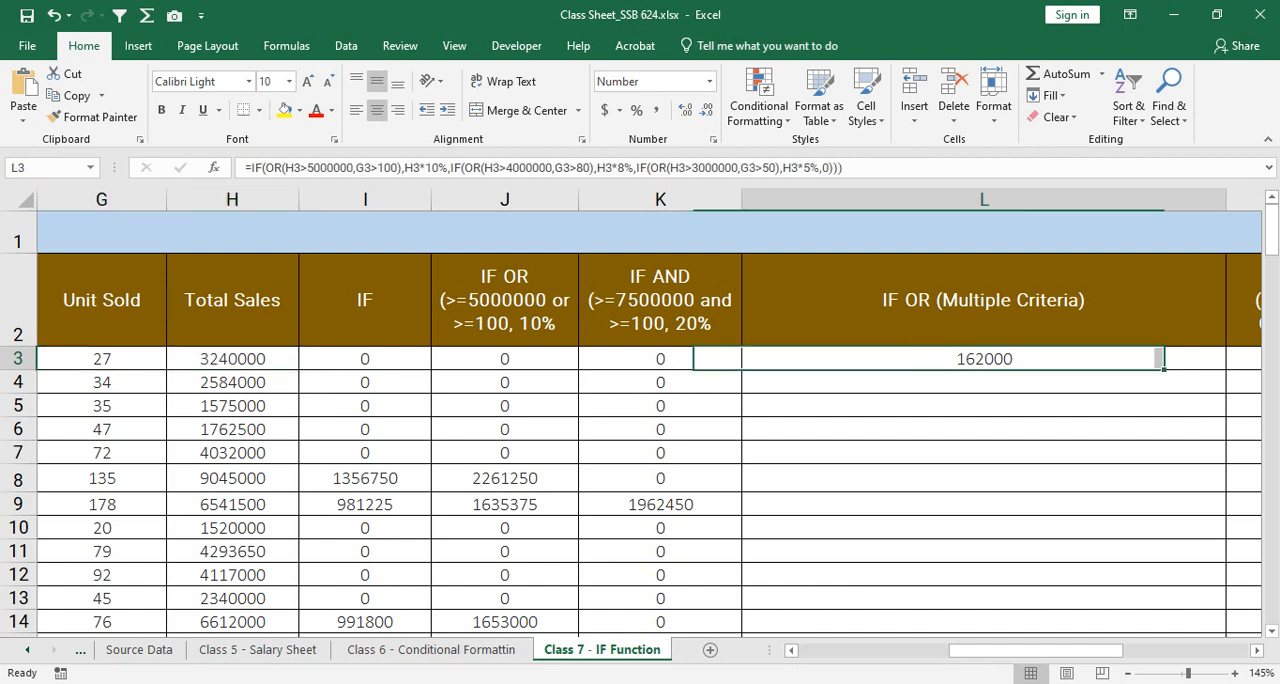
double_click(1226, 370)
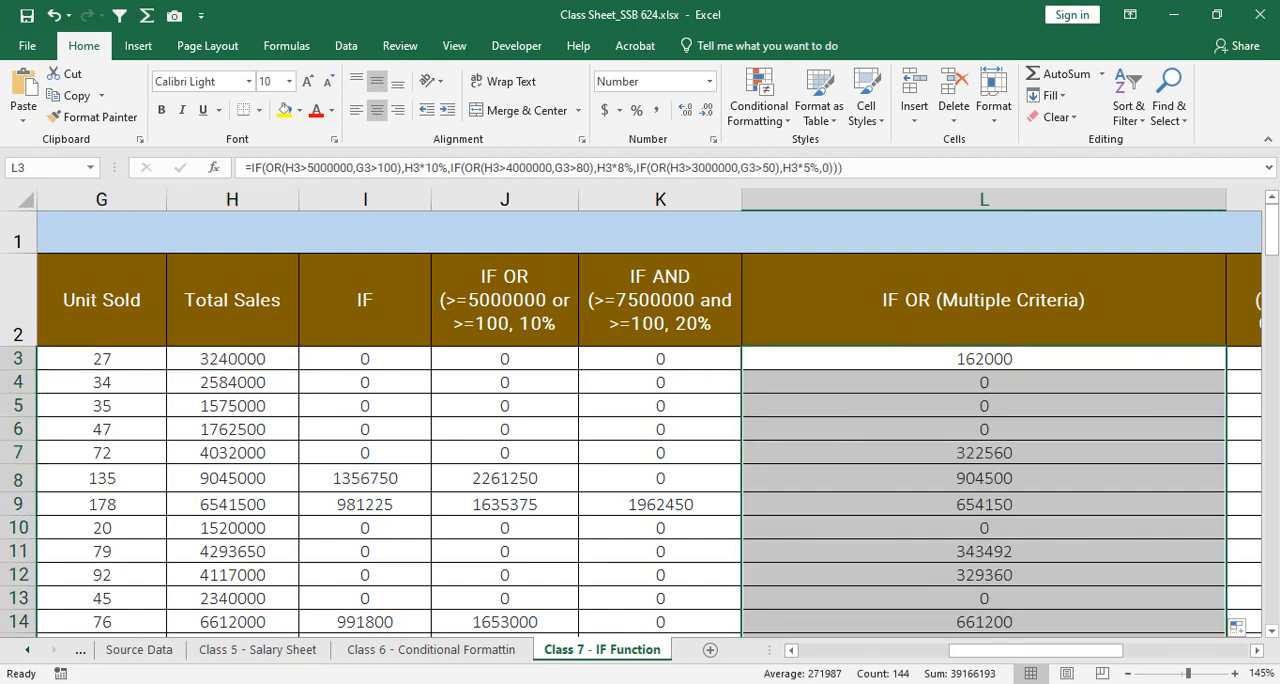
scroll(1226, 370, "down", 1)
scroll(1226, 370, "up", 1)
left_click_drag(1100, 382, 1100, 430)
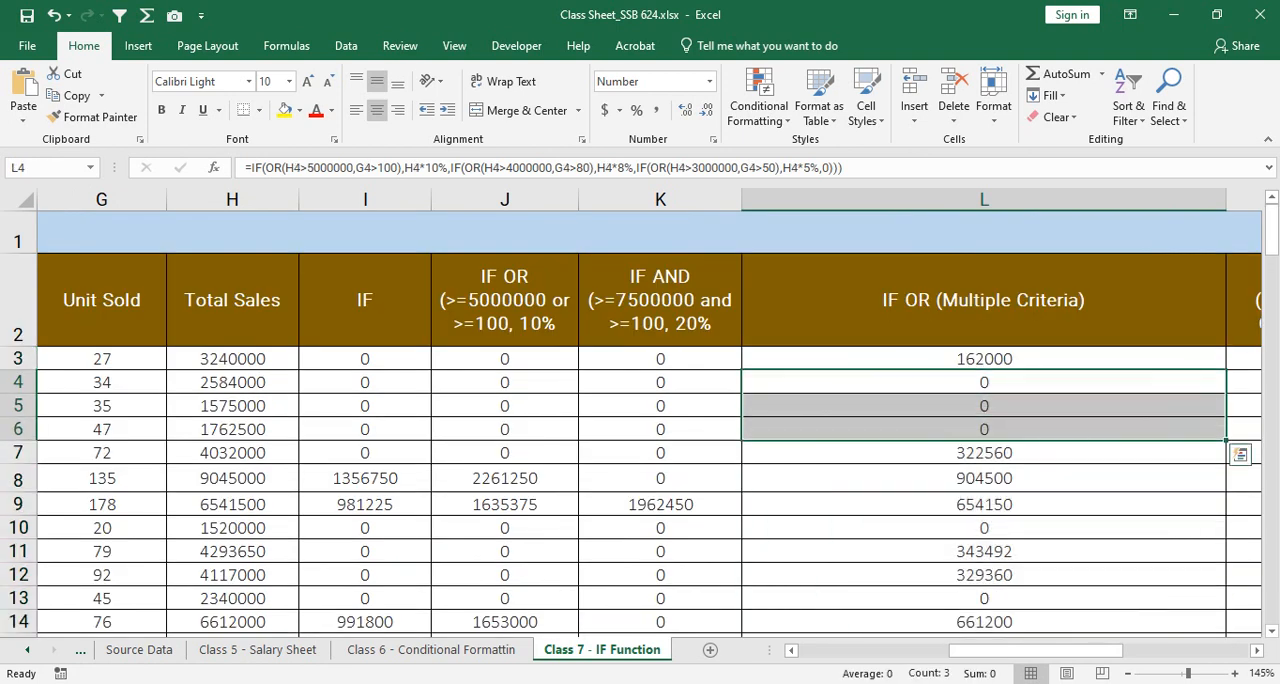
left_click_drag(102, 382, 232, 430)
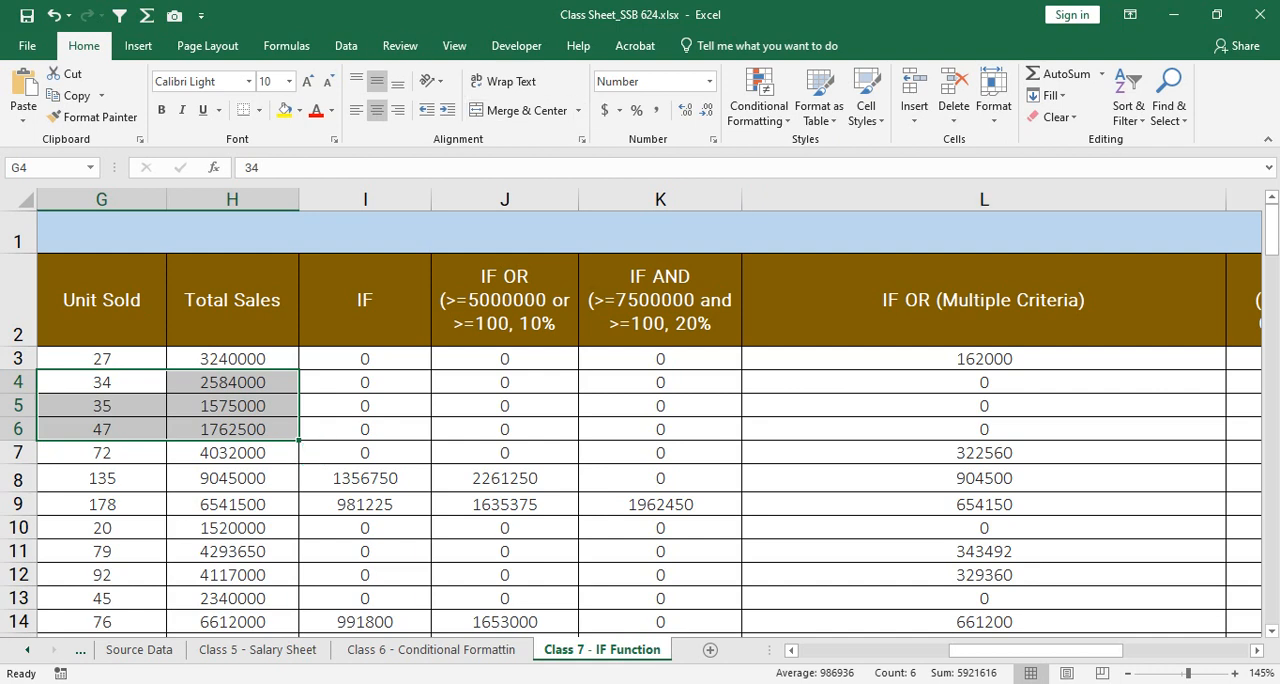
Step: Narrow column L to fit columns M and N beside it, and review the existing formulas in J3 and K3
left_click_drag(1226, 200, 889, 200)
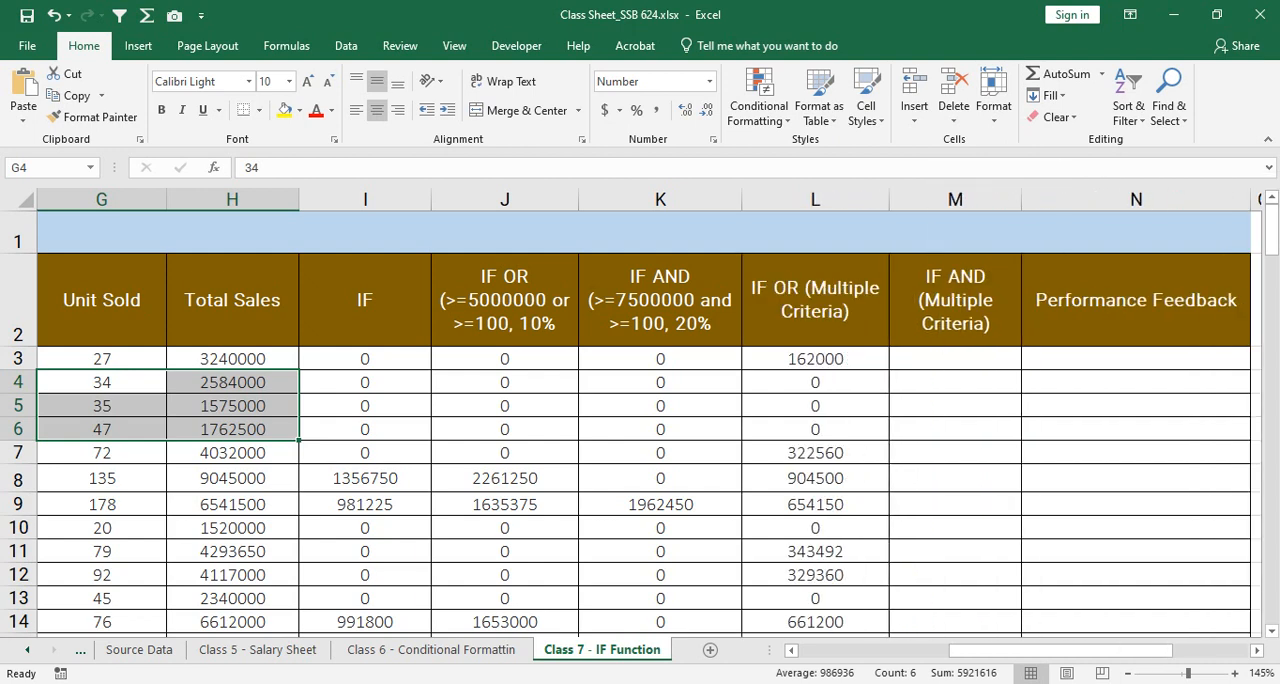
left_click(955, 359)
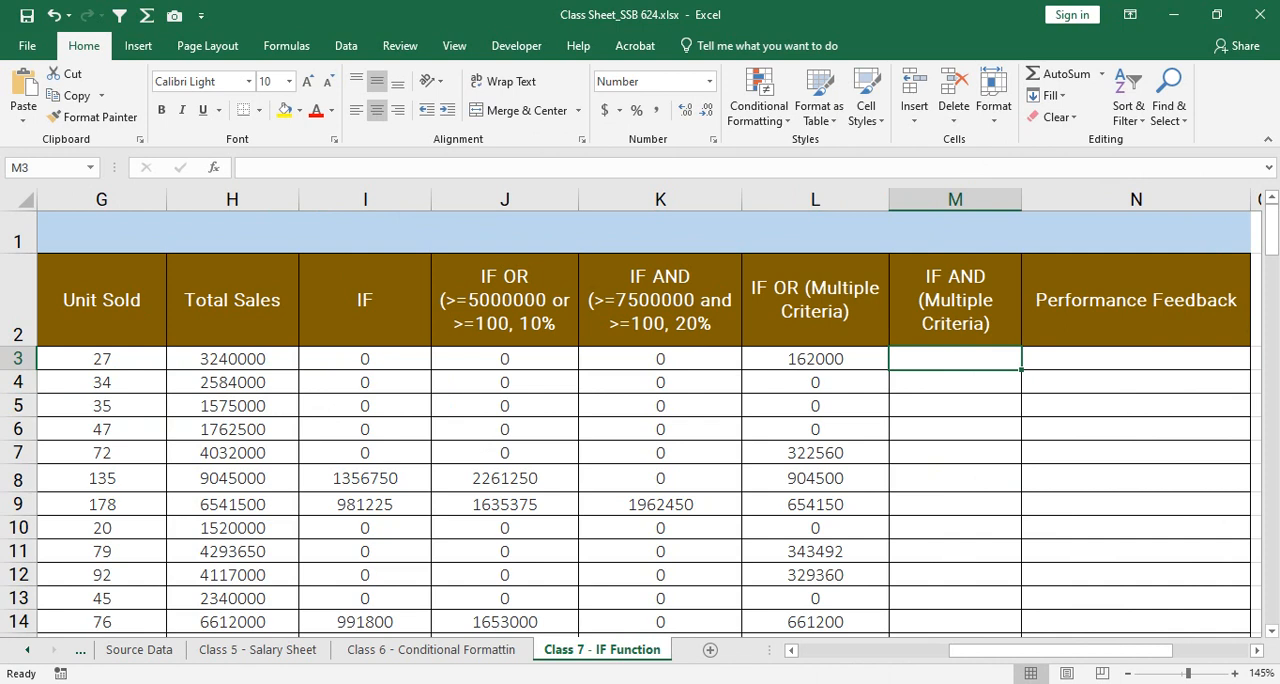
left_click(505, 359)
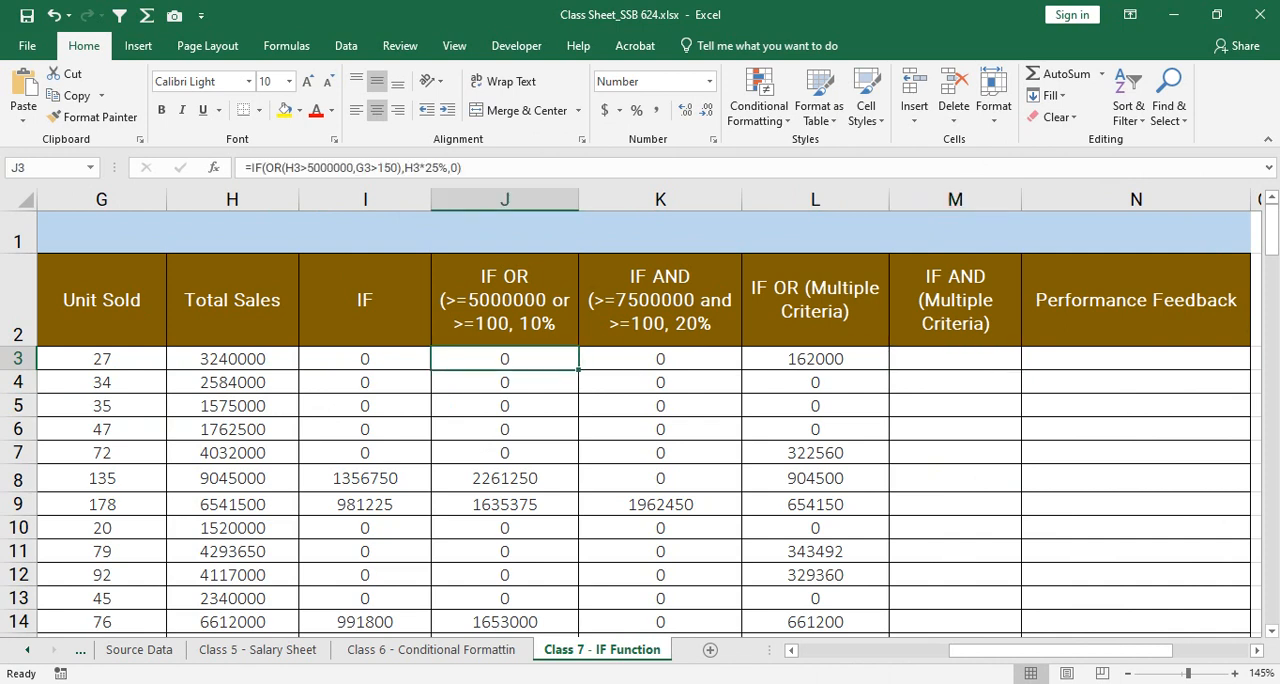
left_click(660, 359)
left_click(660, 406)
left_click(660, 359)
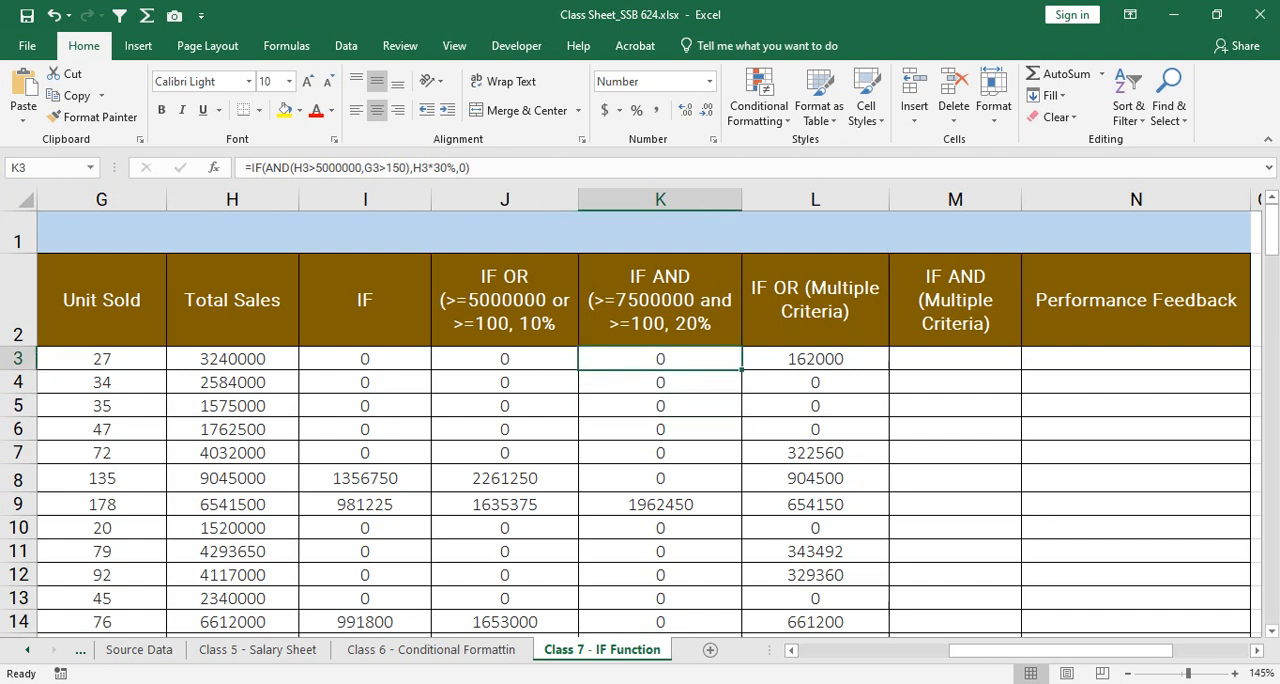